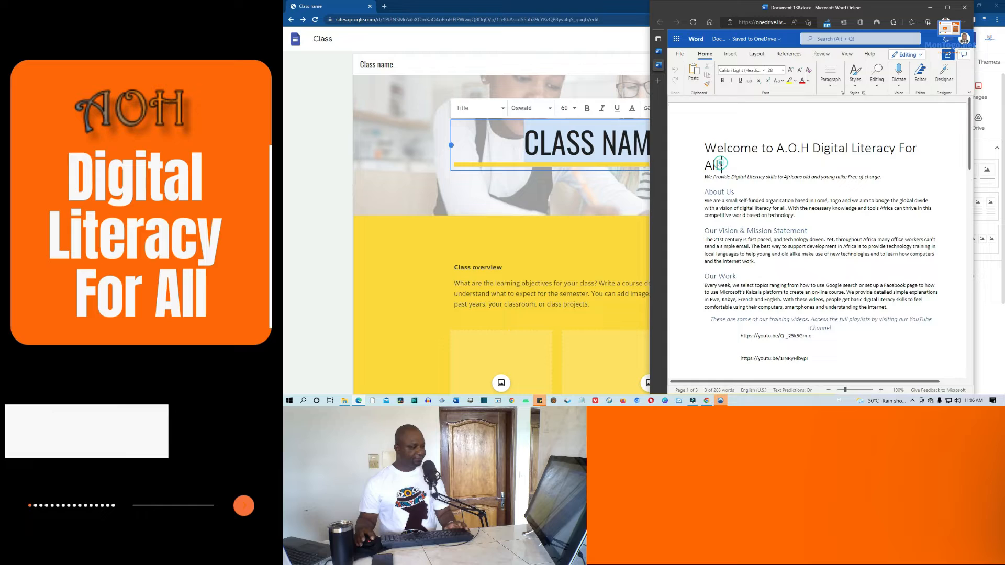
Replace the CLASS NAME header title with the copied 'WELCOME TO A.O.H DIGITAL LITERACY FOR ALL' text
left_click_drag(721, 164, 704, 153)
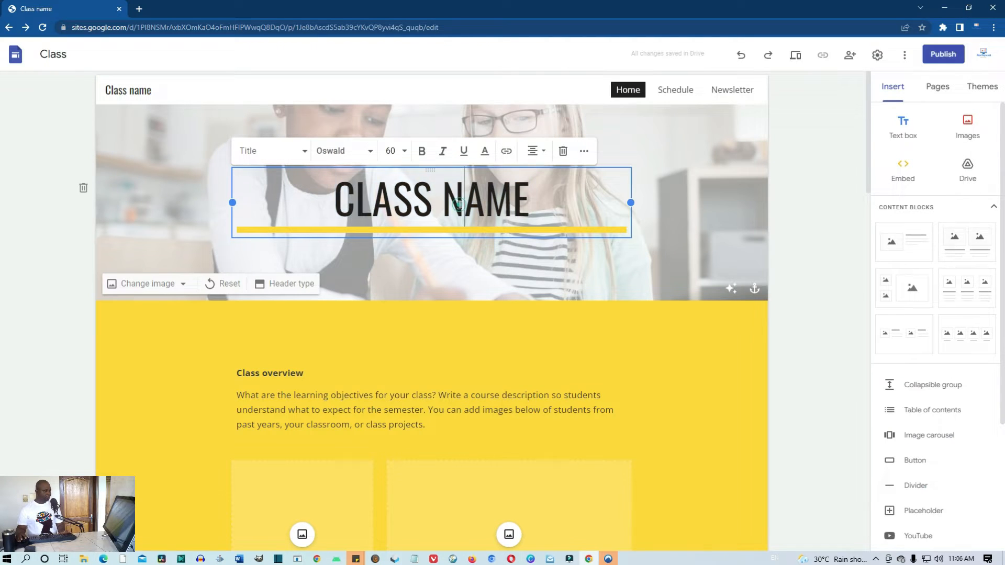
left_click(471, 205)
left_click(531, 197)
left_click_drag(532, 198, 339, 203)
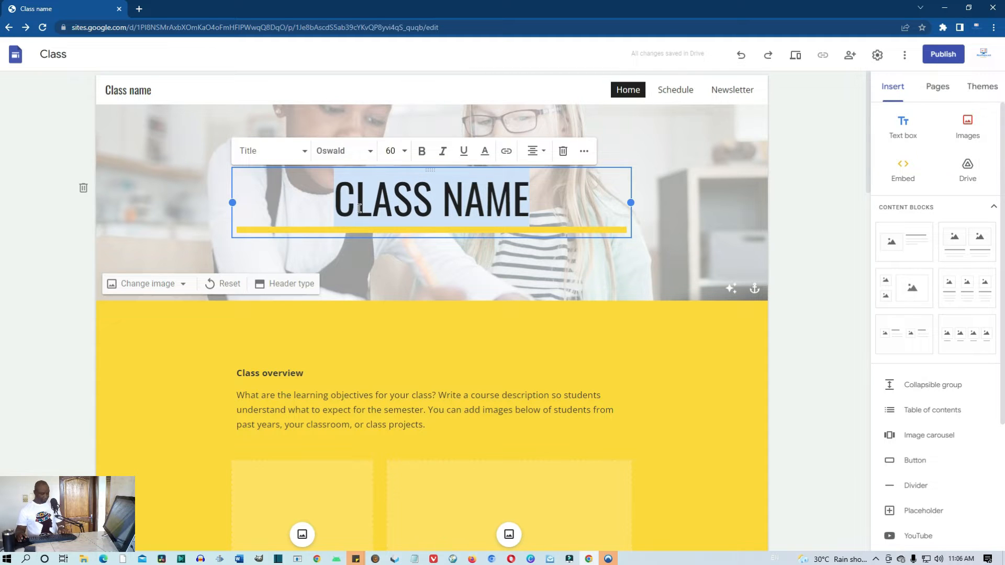
type("WELCOME TO A.O.H DIGITAL LITERACY FOR ALL")
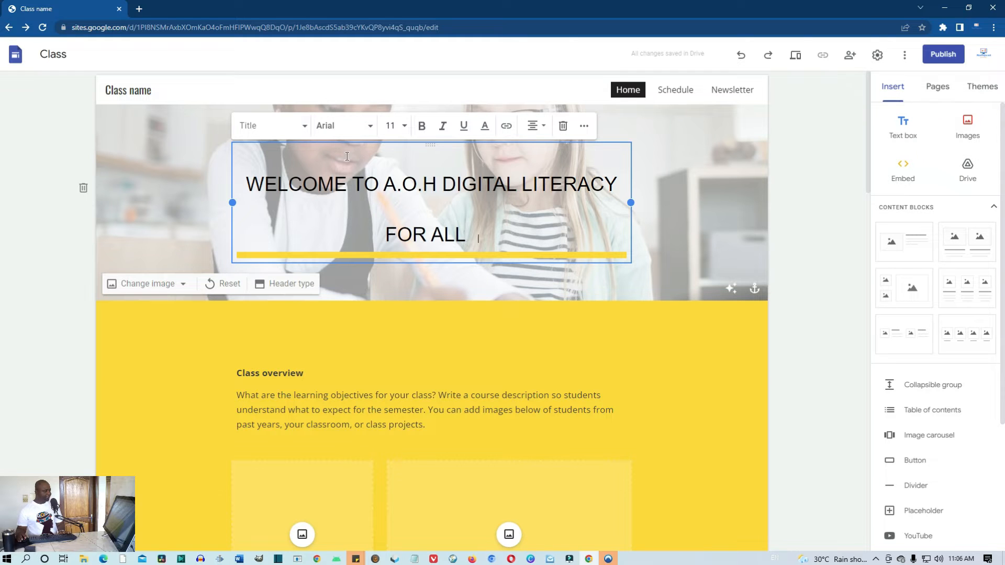
Format the welcome title in Title style, Oswald font, size 24
left_click_drag(484, 233, 244, 183)
left_click(305, 130)
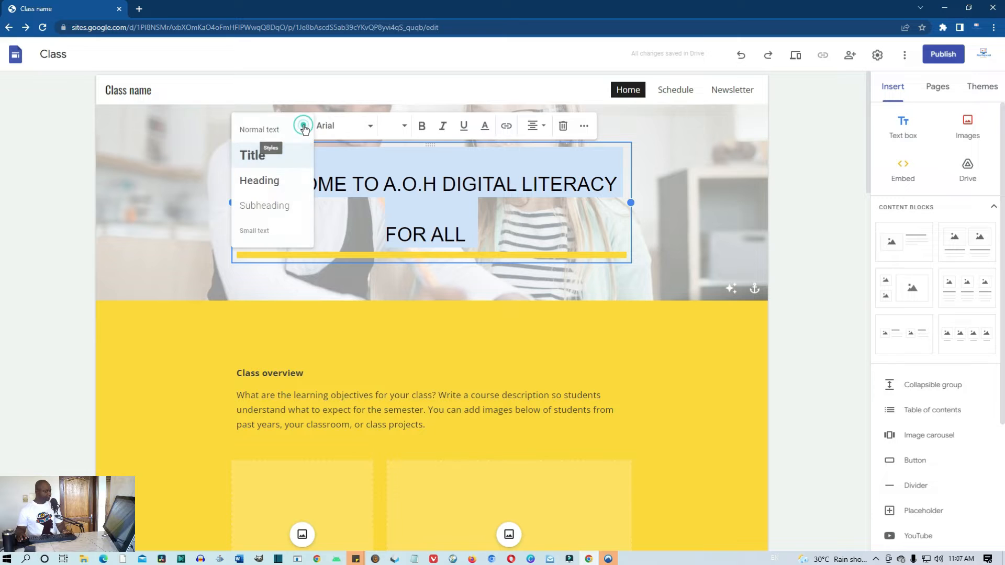
left_click(254, 157)
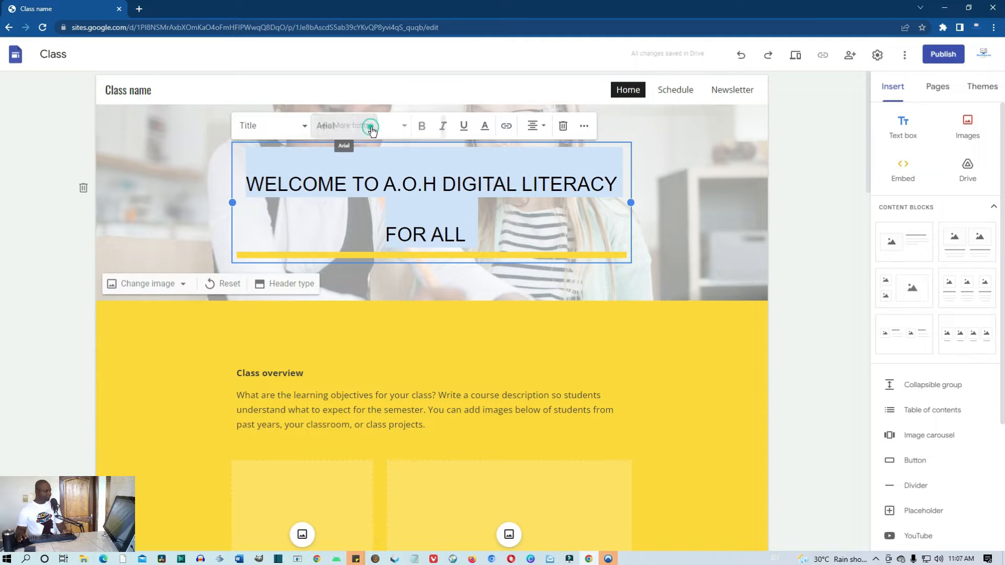
left_click(370, 127)
left_click(341, 186)
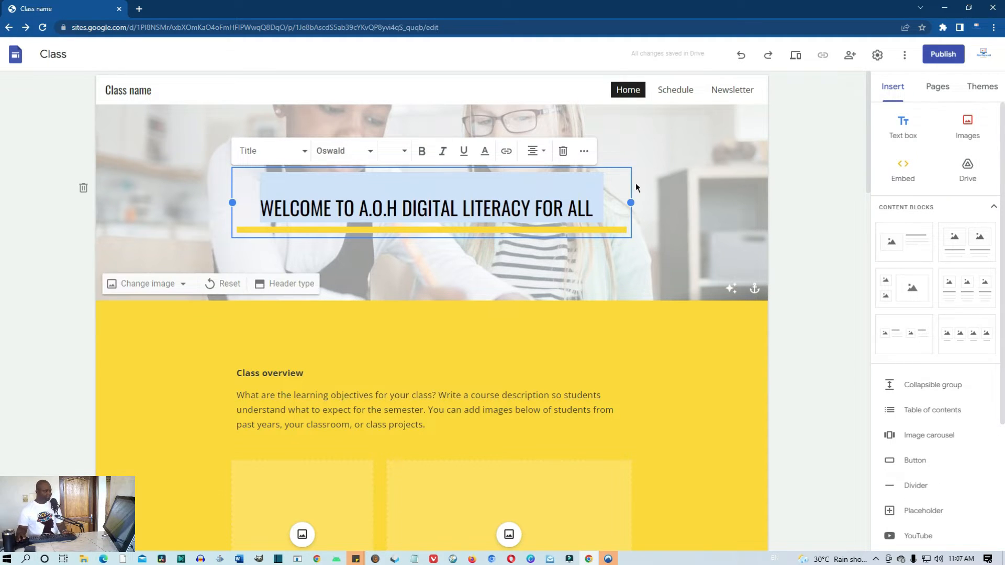
left_click(404, 153)
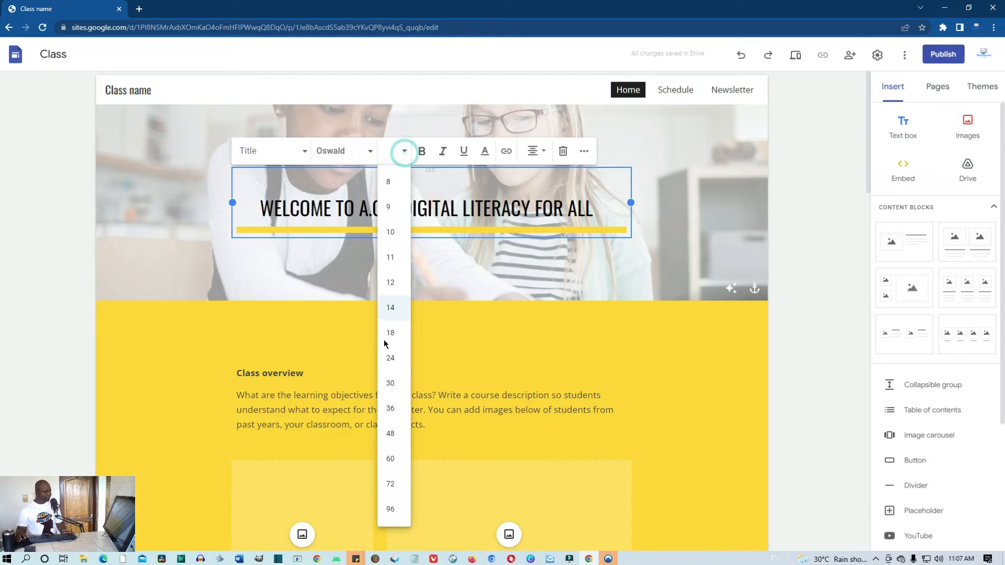
left_click(388, 364)
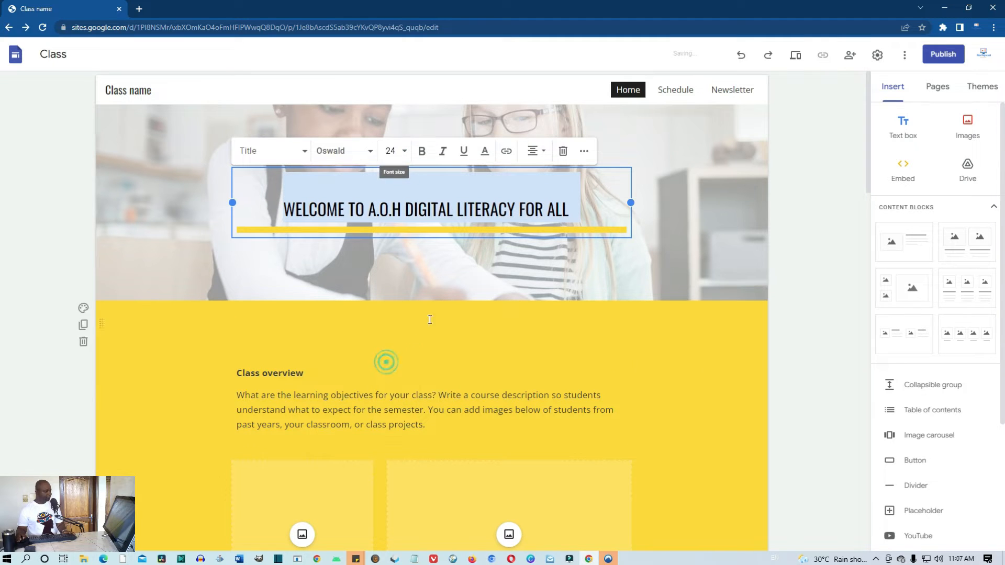
left_click(667, 222)
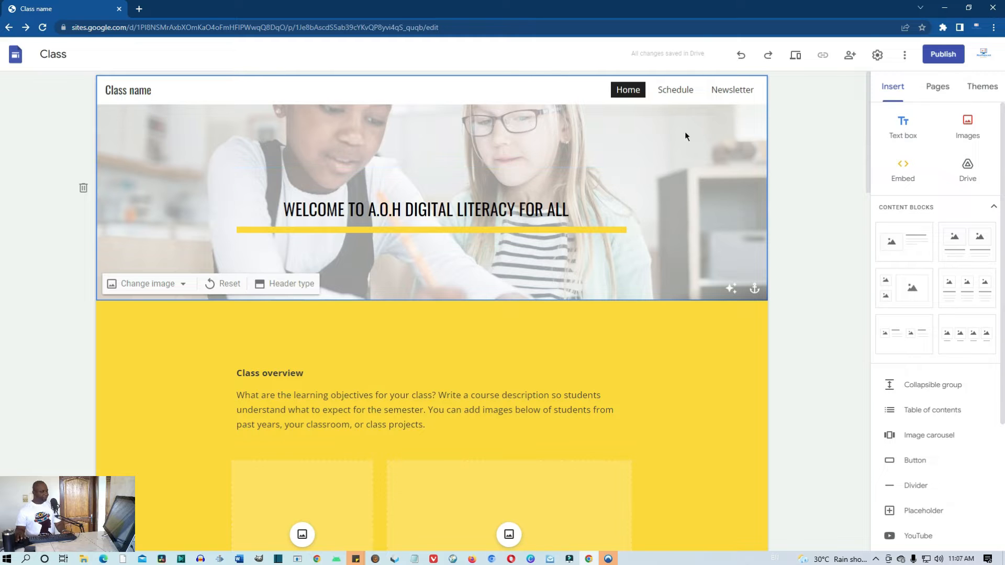
left_click(795, 56)
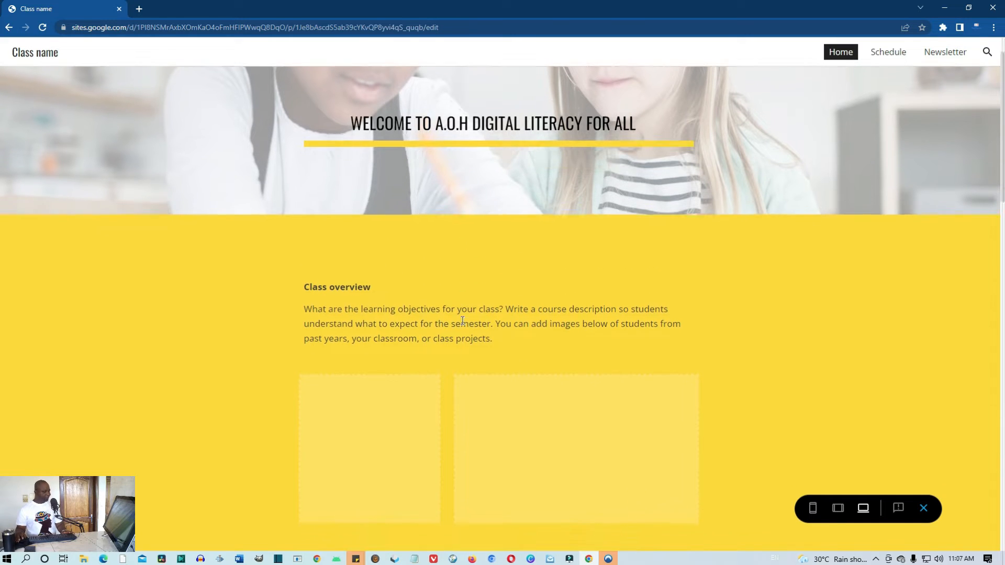
scroll(461, 314, "down", 4)
scroll(453, 307, "down", 10)
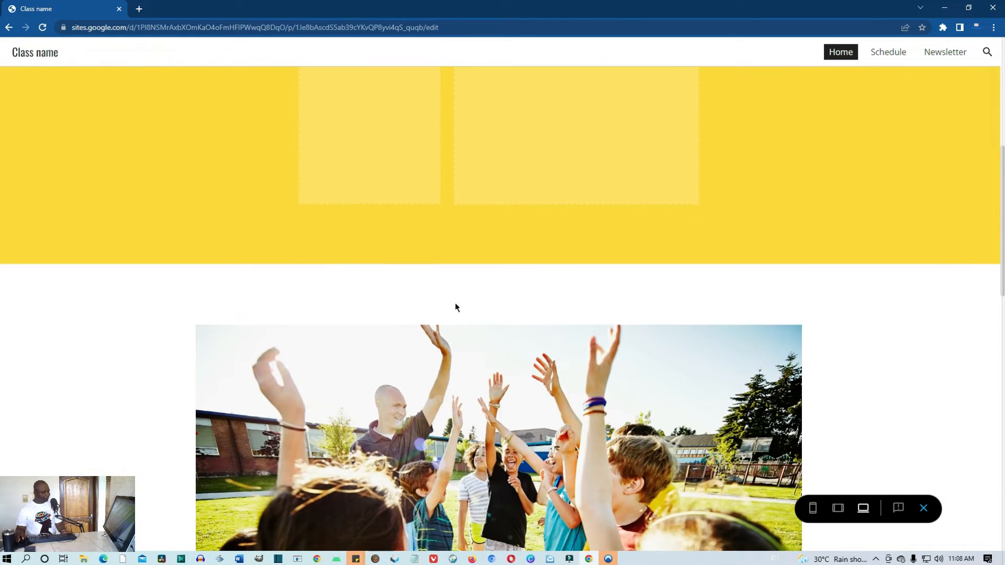
scroll(465, 319, "up", 6)
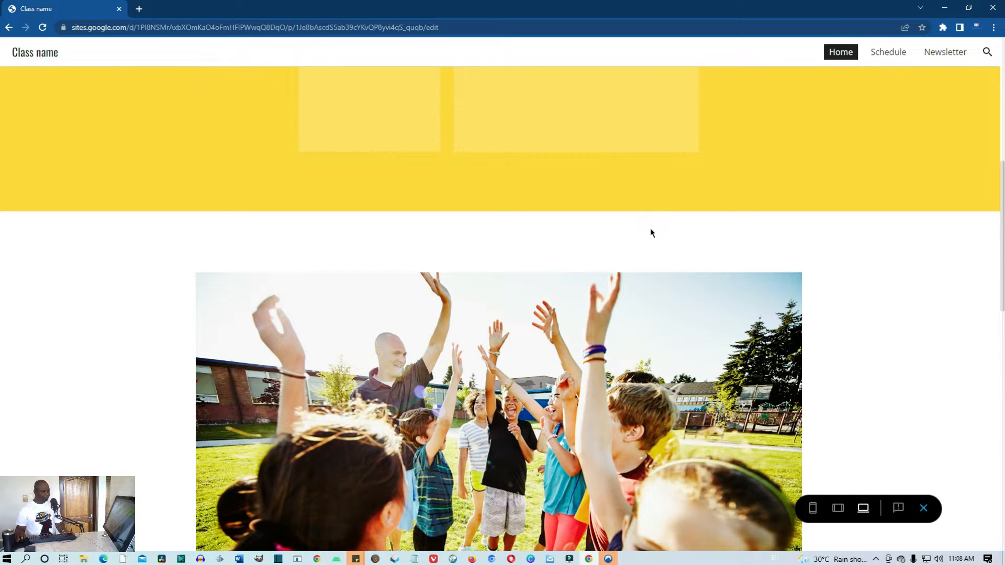
scroll(681, 294, "down", 3)
scroll(702, 342, "up", 1)
scroll(723, 339, "down", 2)
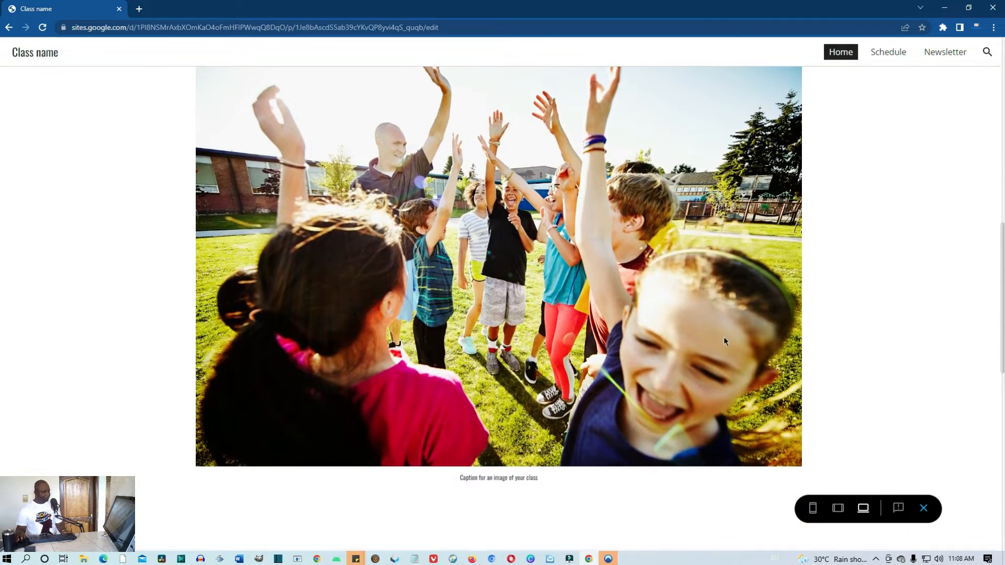
scroll(654, 357, "down", 3)
scroll(654, 356, "up", 7)
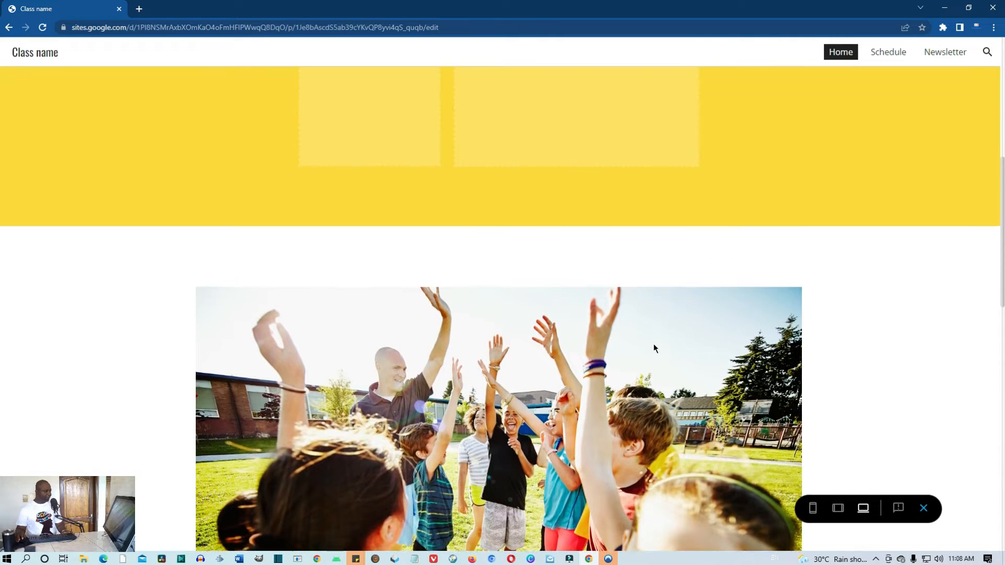
scroll(654, 349, "up", 5)
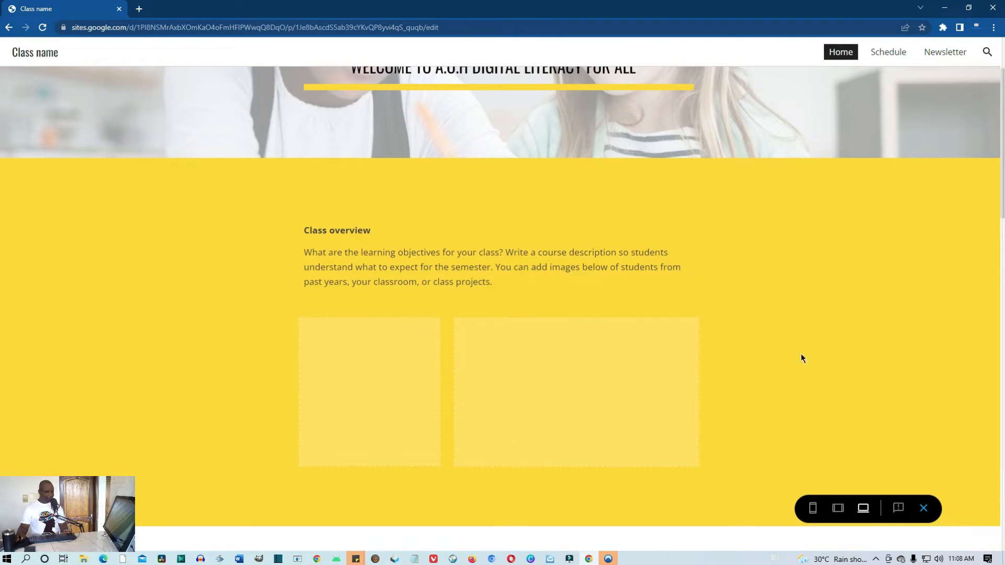
left_click(924, 509)
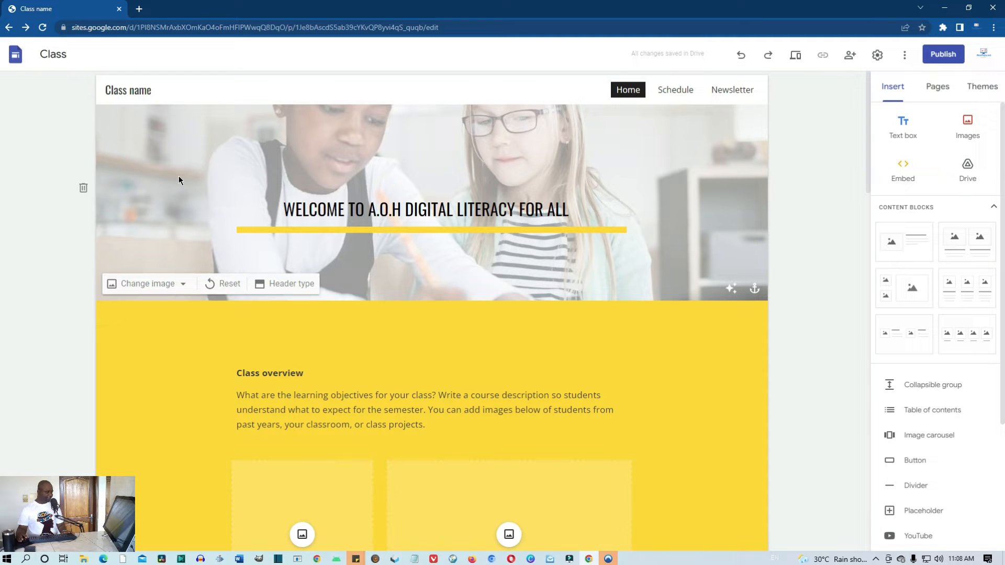
Upload banner 1.png from Videos > Prep > images as the new header background
left_click(182, 288)
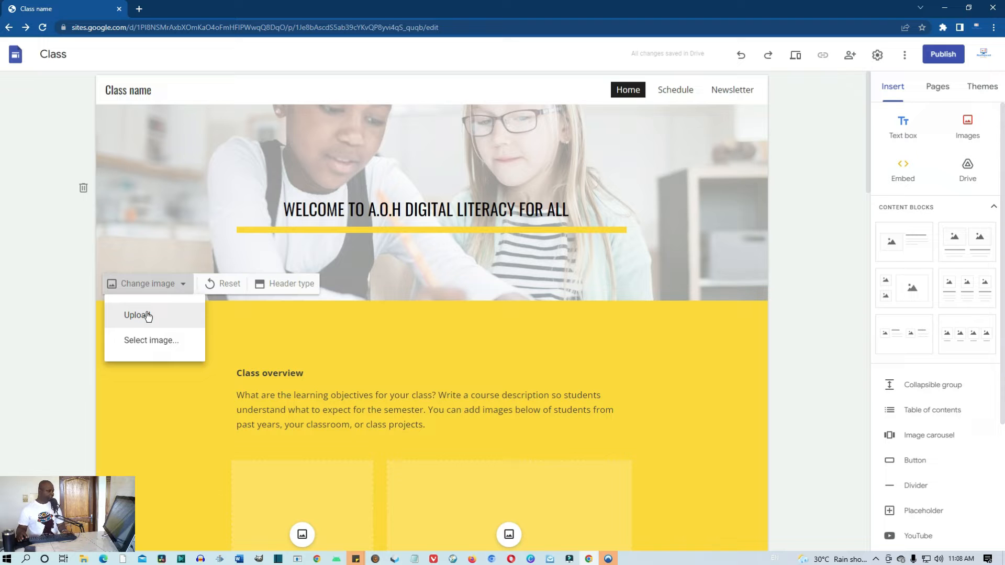
left_click(150, 318)
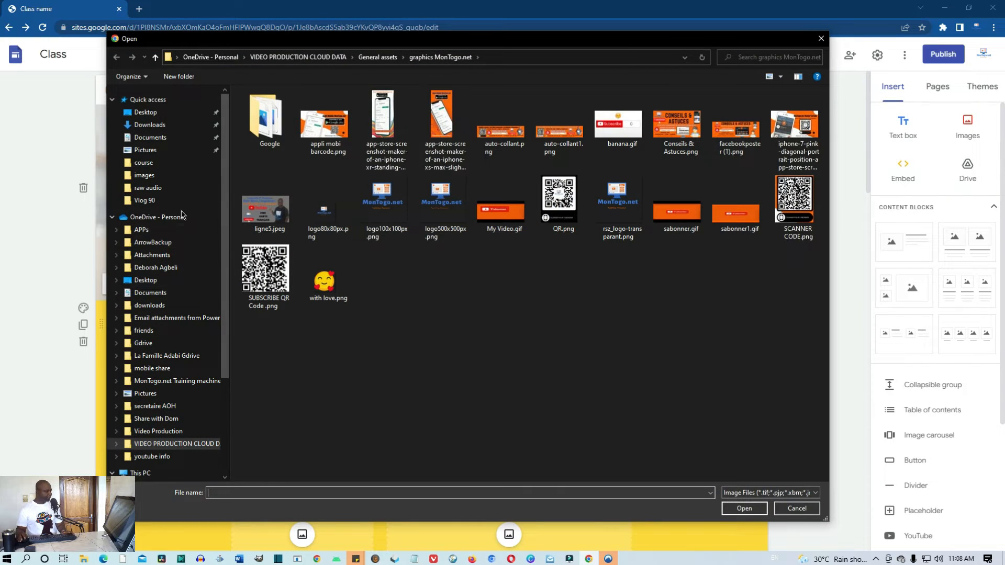
scroll(183, 213, "down", 1)
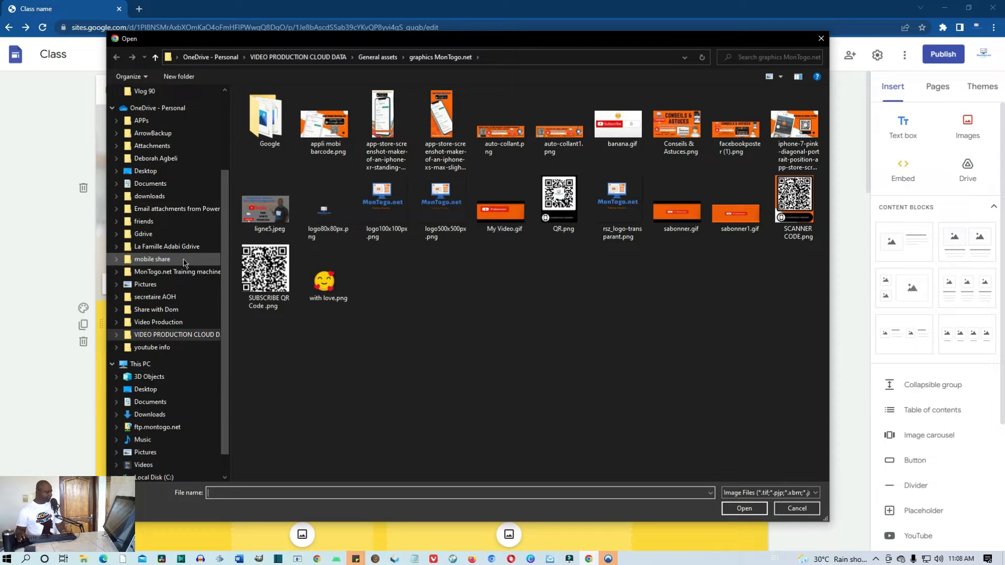
scroll(189, 272, "down", 3)
left_click(155, 435)
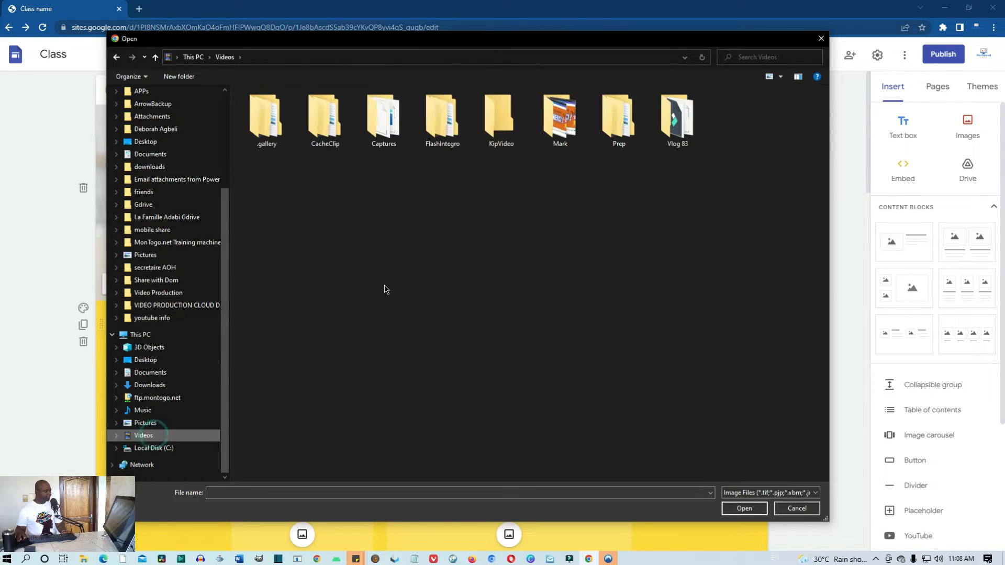
double_click(630, 128)
double_click(267, 118)
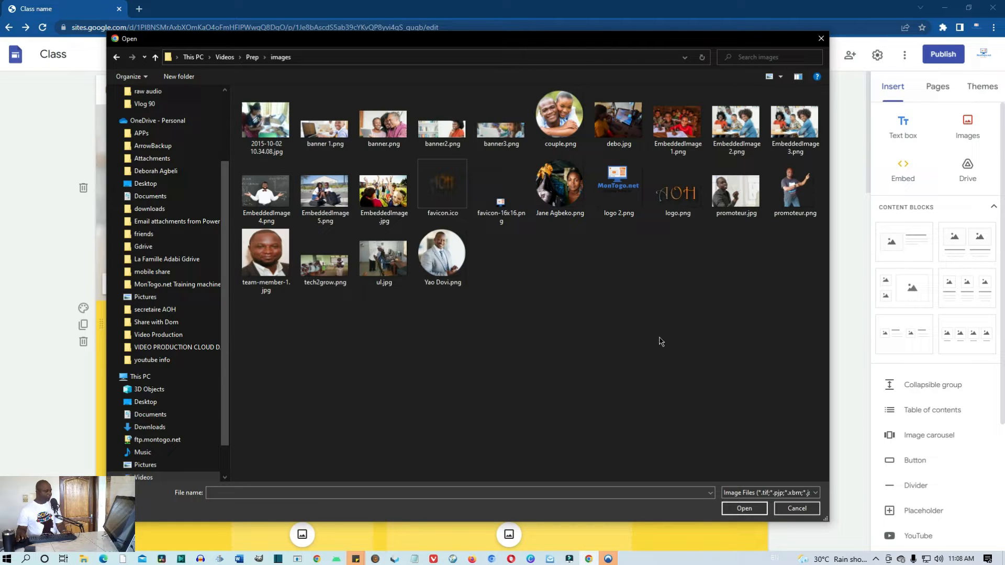
left_click(318, 135)
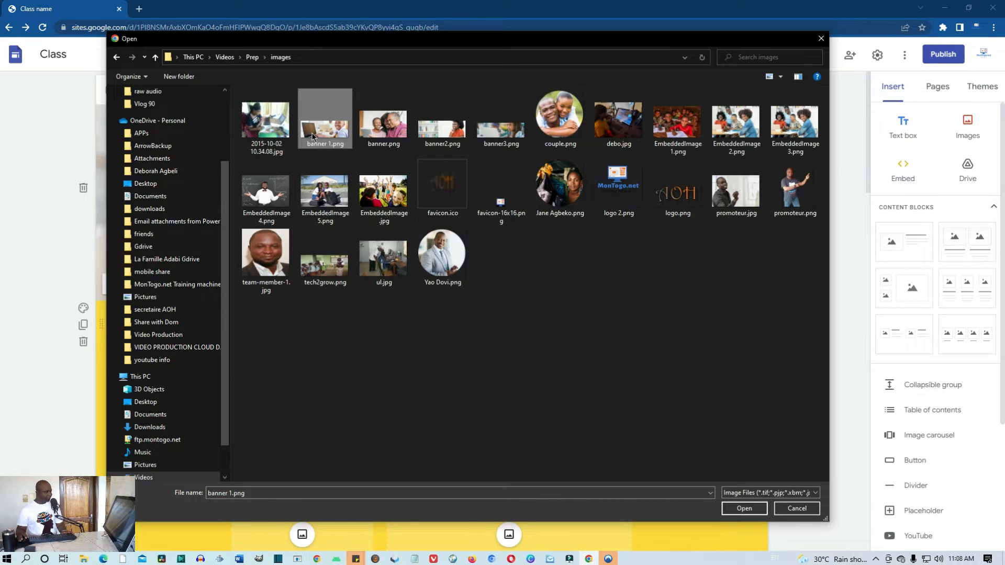
left_click(749, 509)
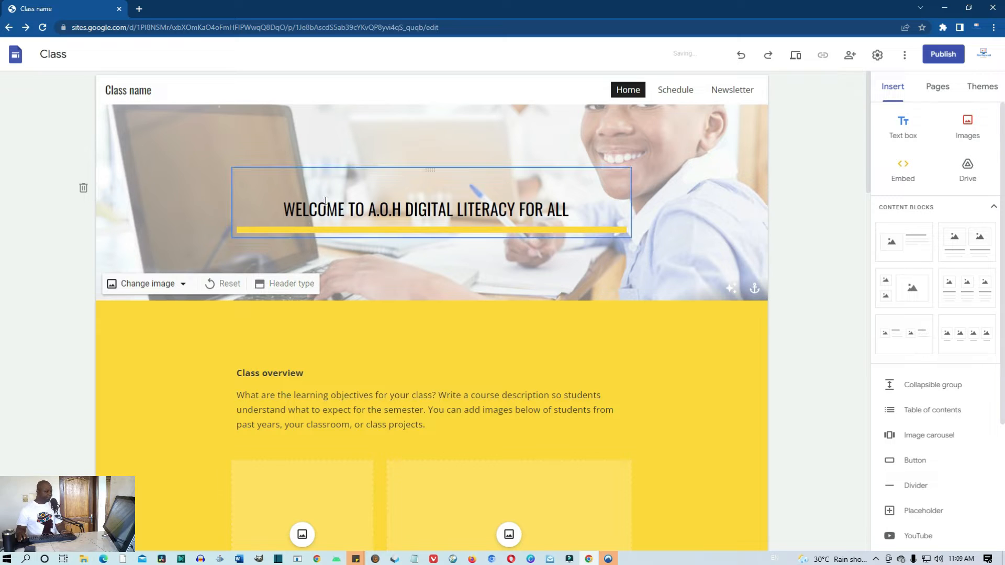
Switch the header to the Cover layout and turn off the image's readability overlay
left_click(291, 287)
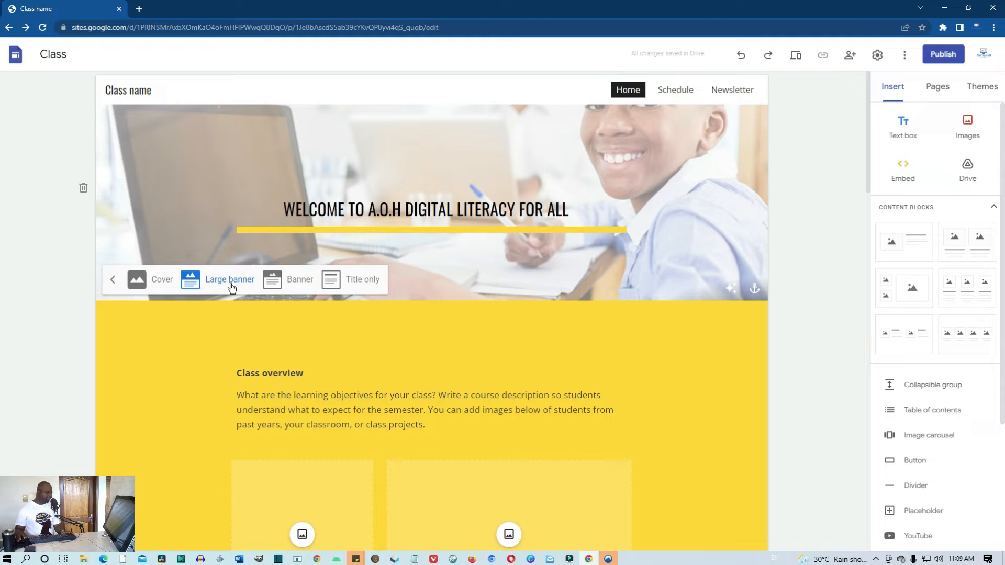
left_click(156, 284)
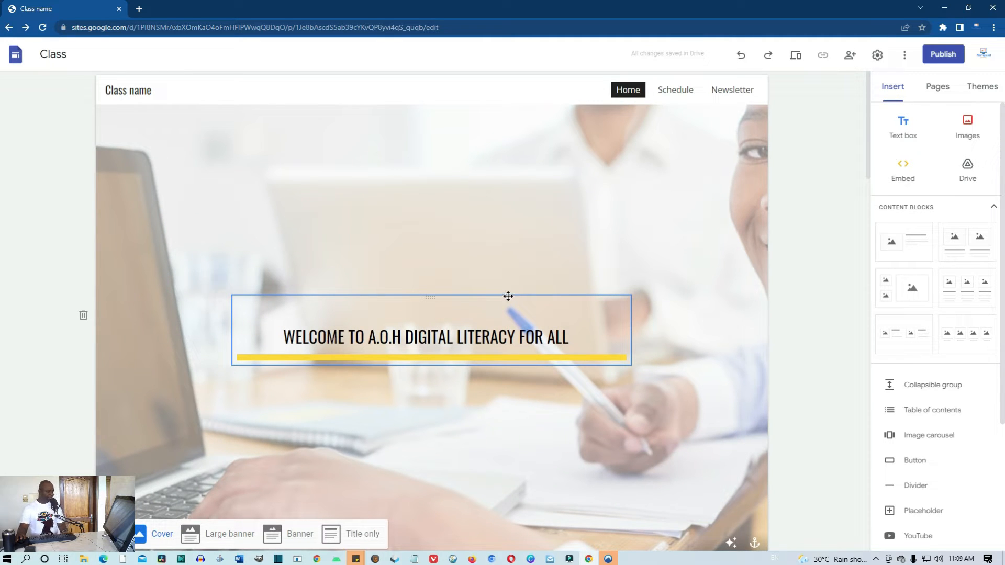
scroll(510, 296, "down", 3)
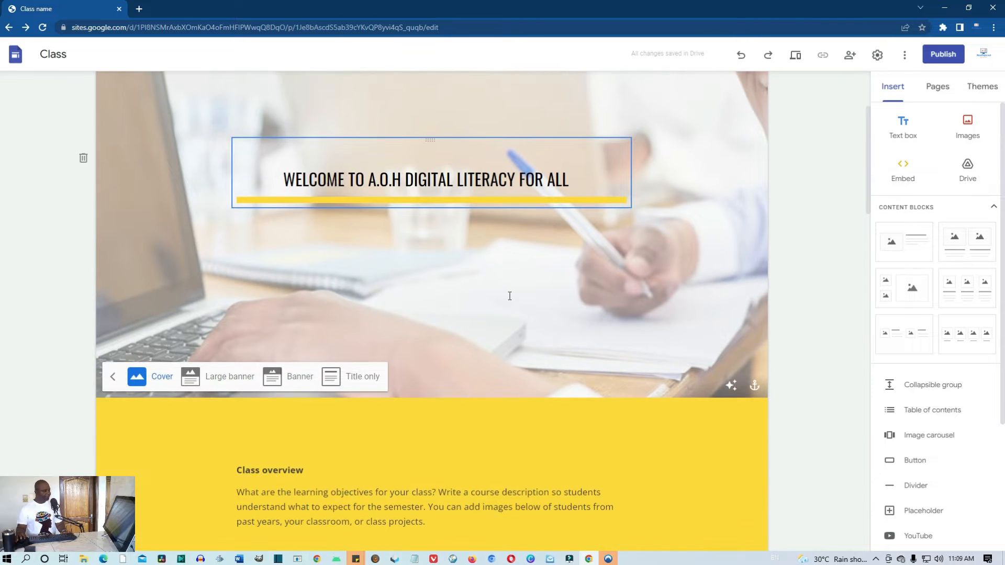
scroll(509, 296, "up", 2)
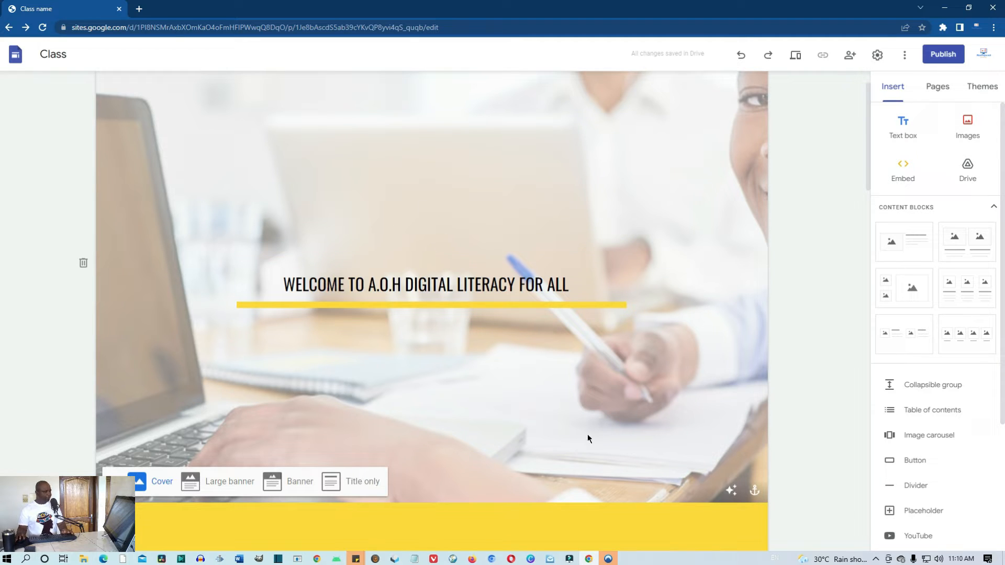
left_click(732, 493)
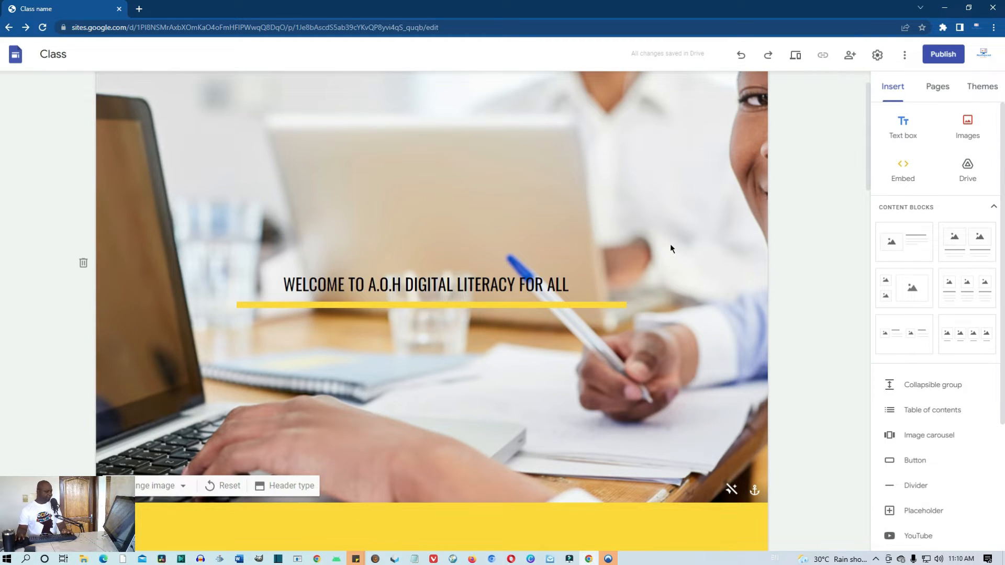
left_click(795, 56)
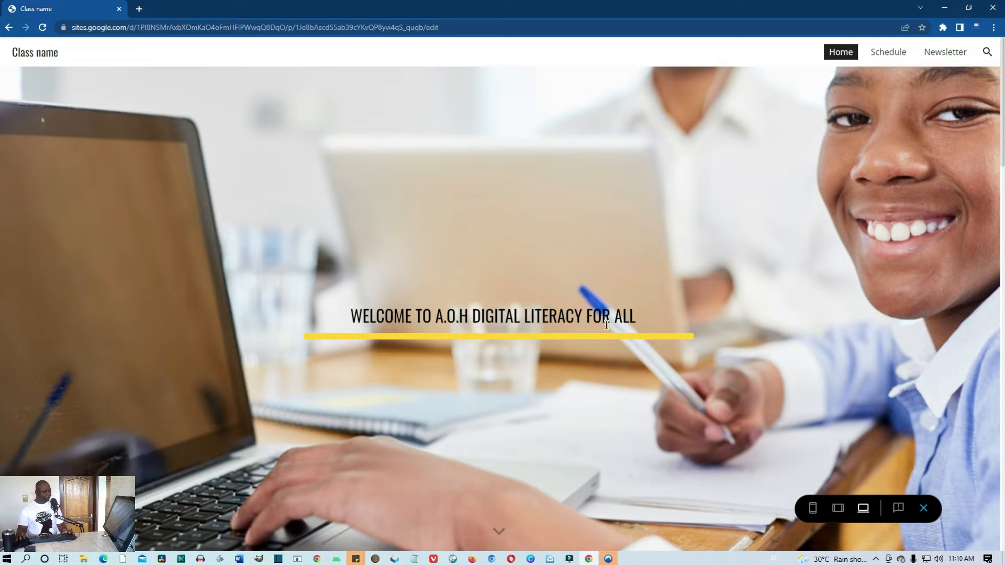
scroll(608, 325, "down", 6)
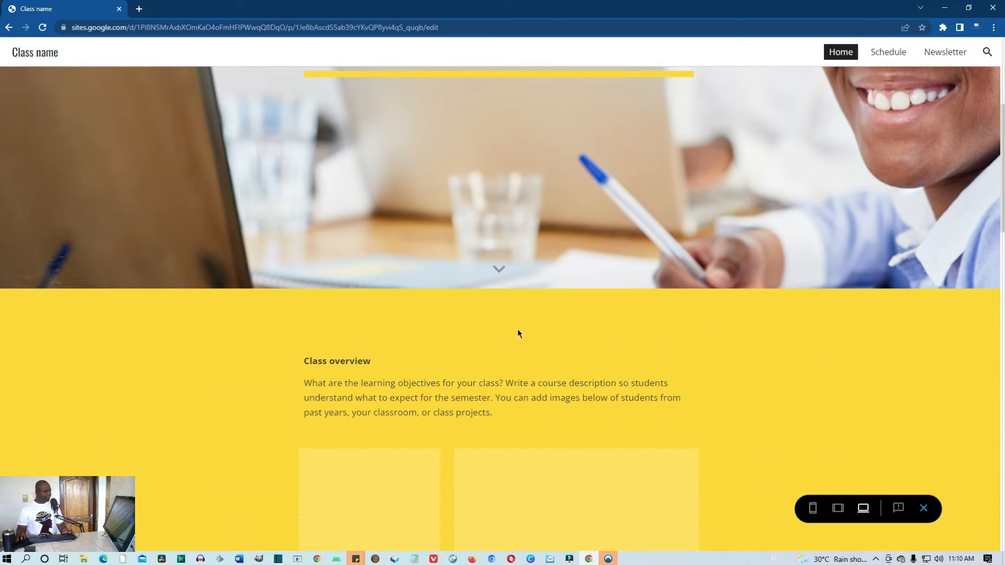
scroll(371, 360, "down", 3)
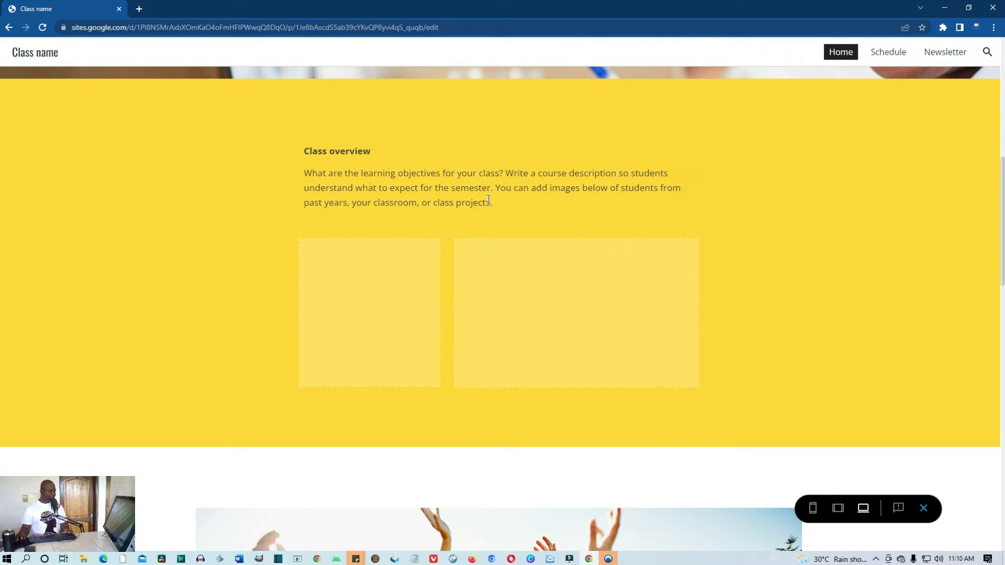
scroll(499, 205, "up", 3)
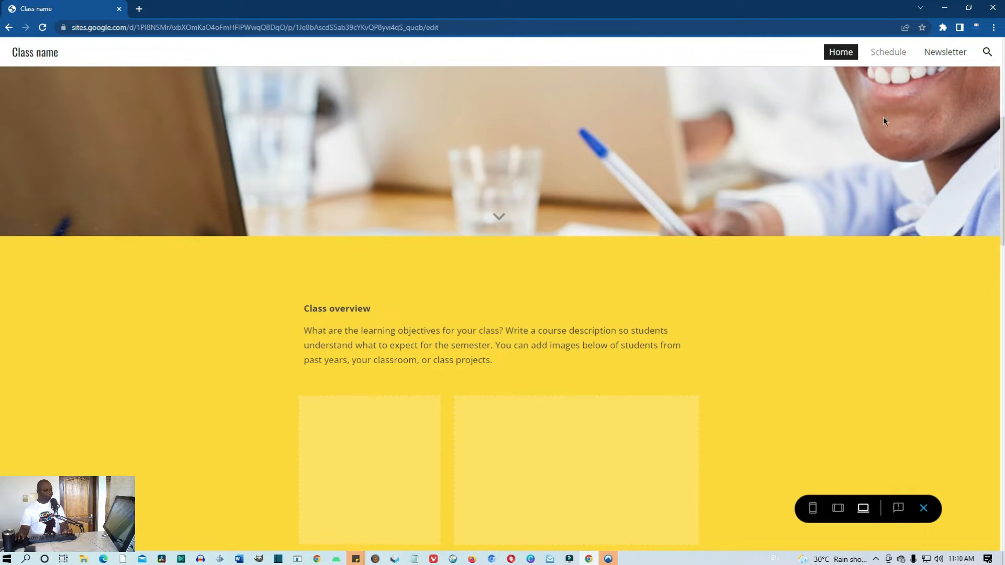
left_click(924, 508)
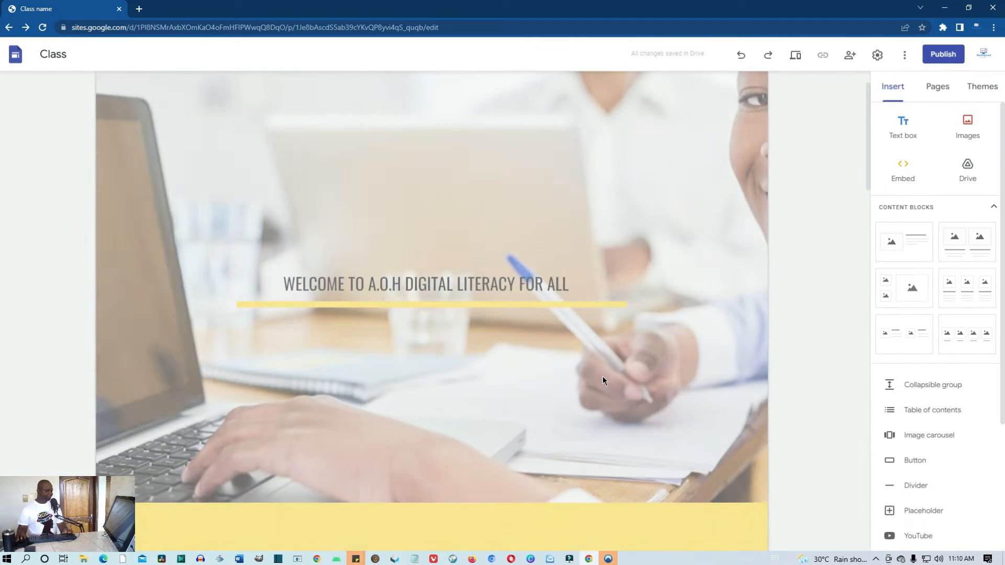
Copy the free digital literacy tagline sentence from the Word document
scroll(600, 378, "down", 2)
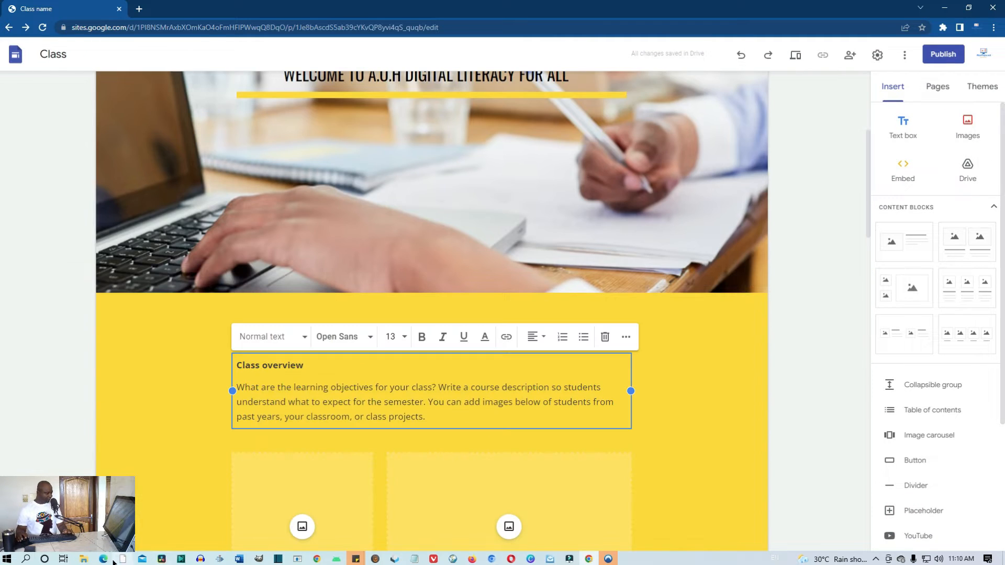
left_click(105, 559)
left_click(618, 280)
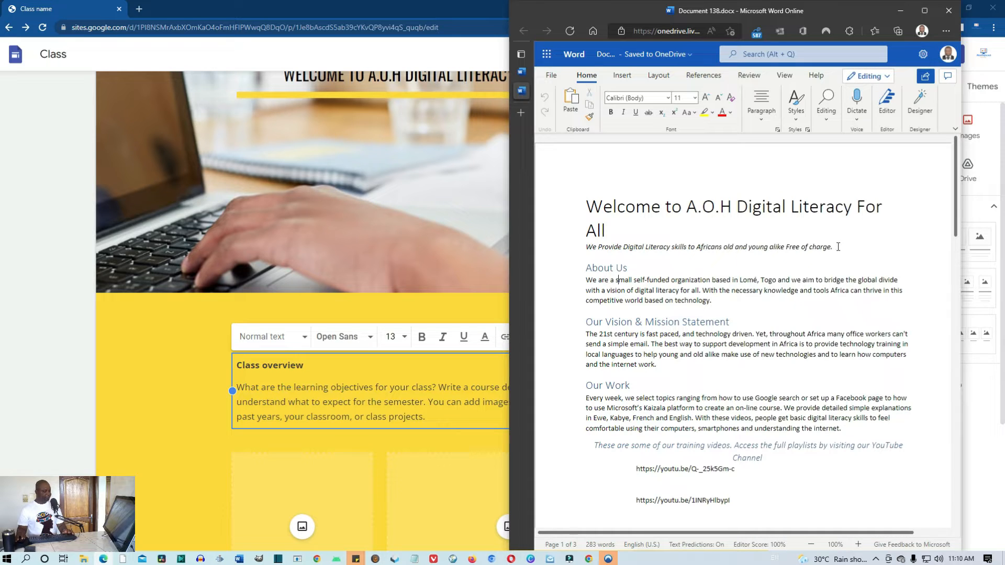
left_click_drag(848, 246, 587, 246)
key("ctrl+c")
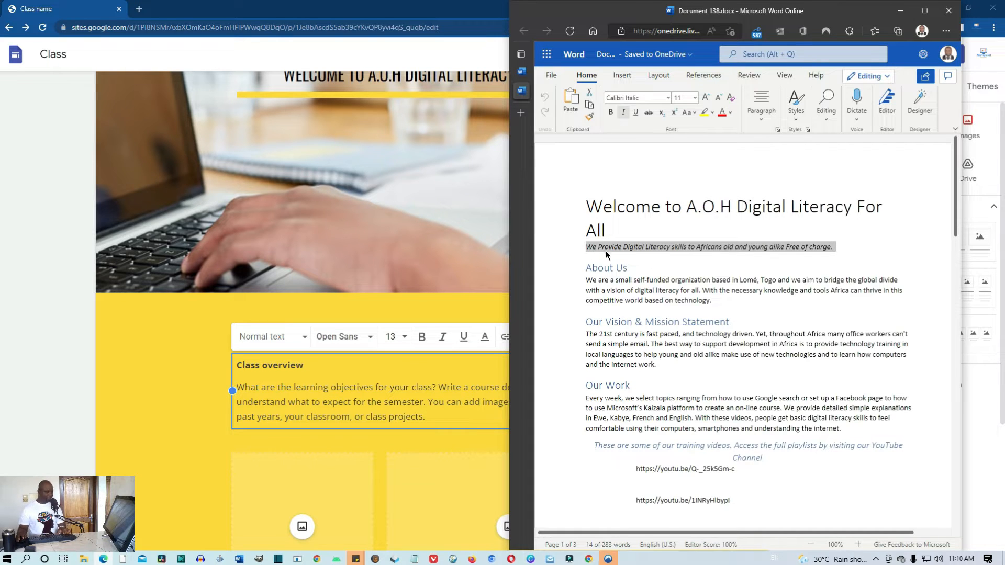
Delete the Class overview paragraph and paste the tagline over the Class overview heading
left_click(410, 397)
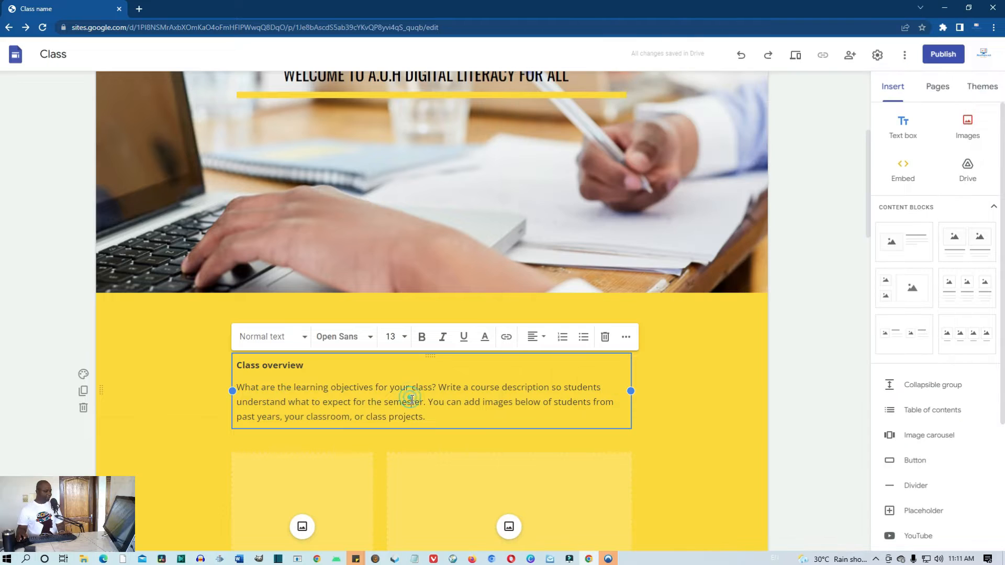
left_click(690, 433)
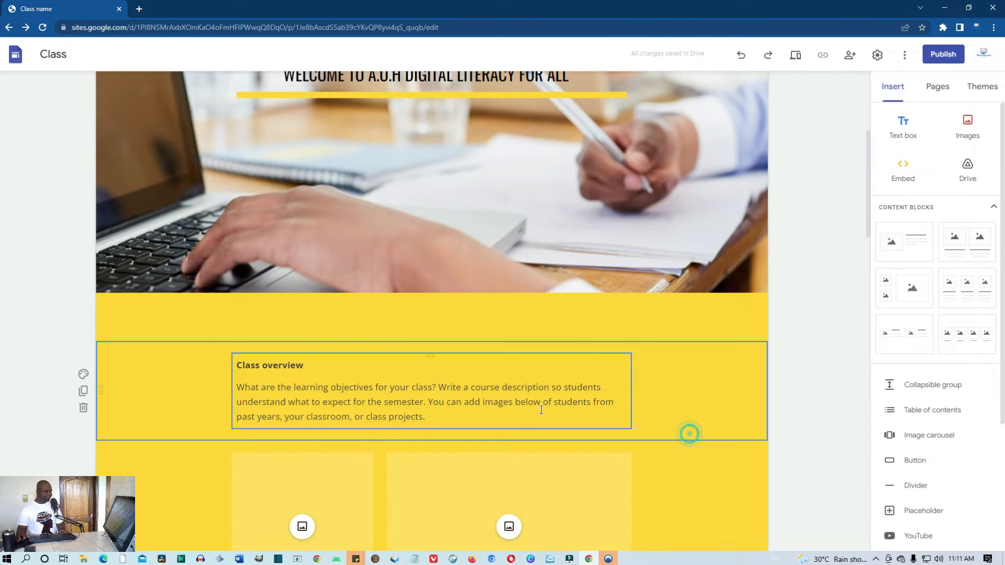
left_click(425, 418)
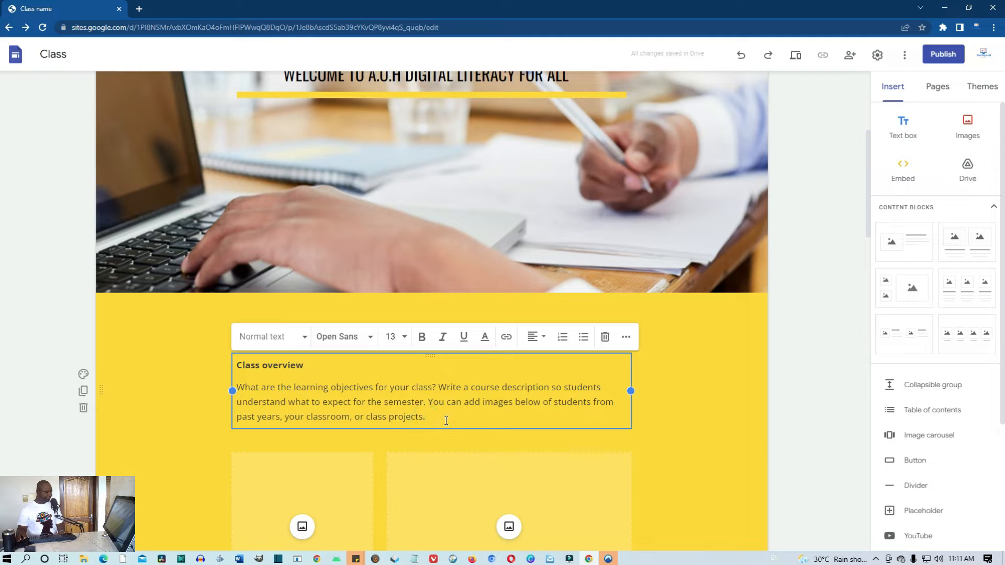
left_click_drag(446, 420, 237, 388)
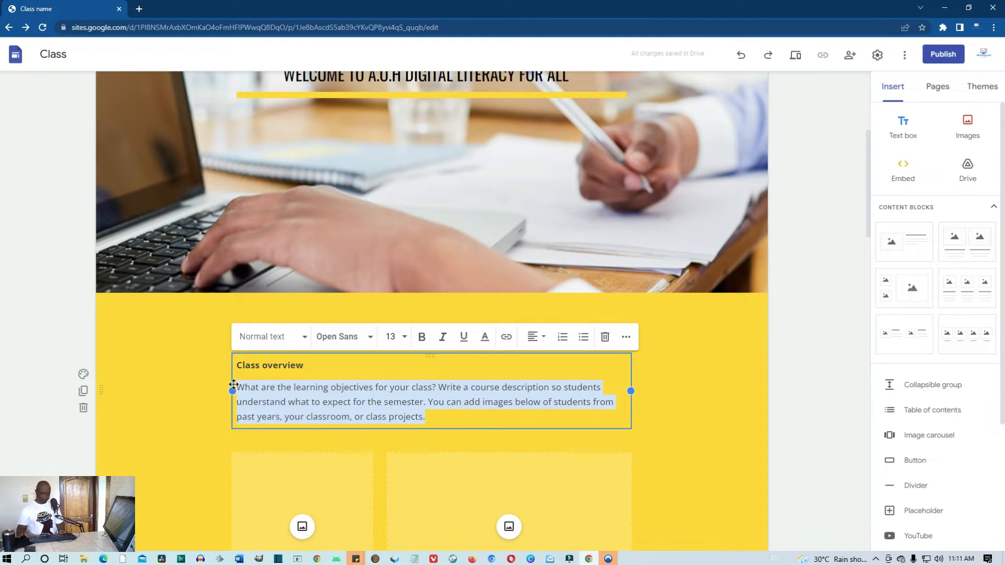
key("BackSpace")
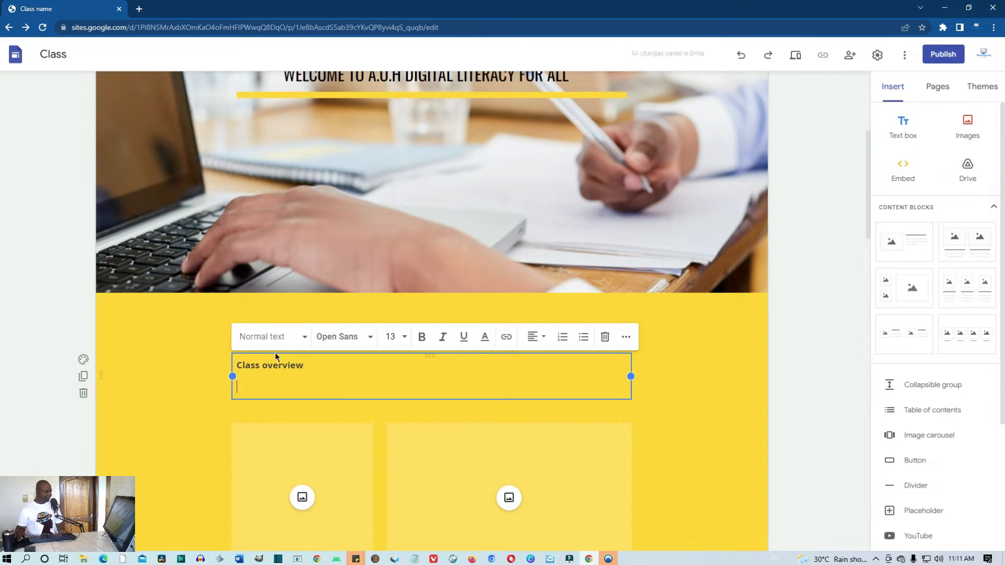
left_click_drag(308, 365, 231, 367)
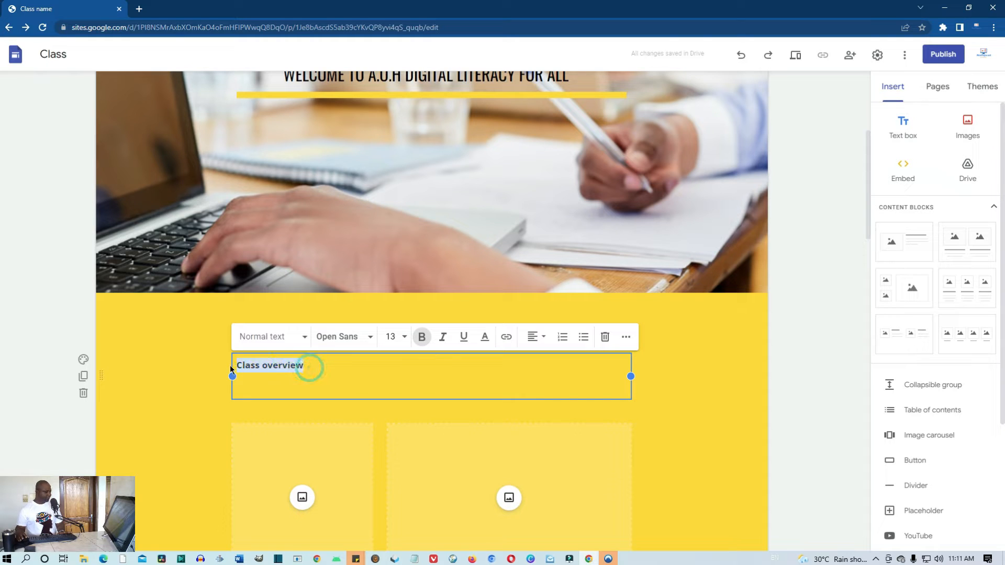
key("ctrl+v")
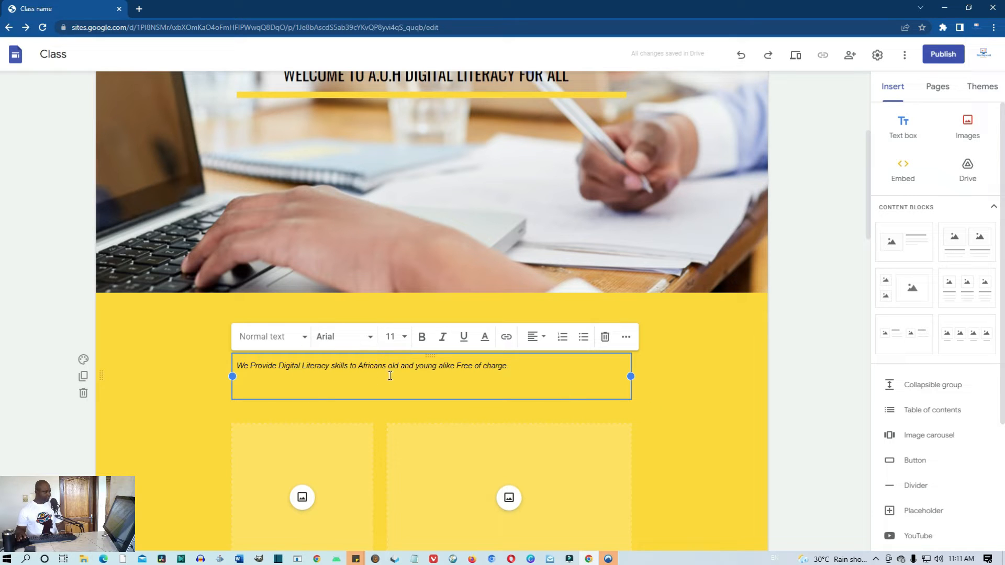
Apply the Heading paragraph style to the whole tagline
key("ctrl+a")
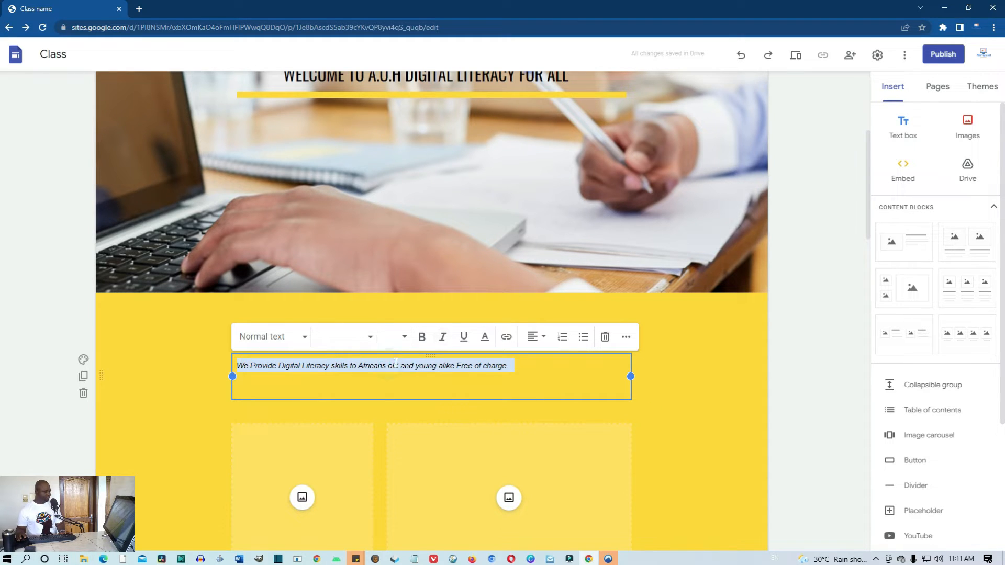
left_click(305, 338)
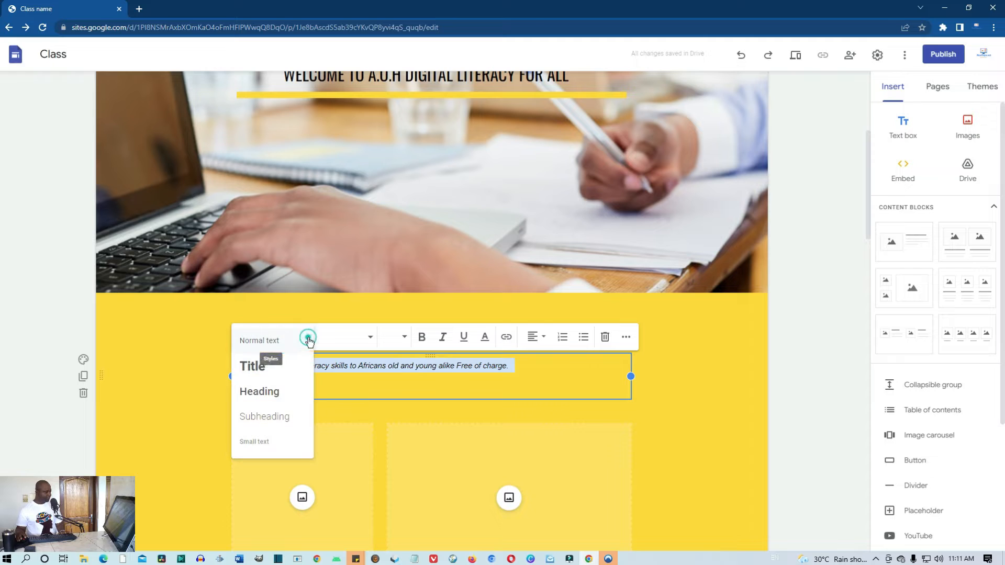
left_click(267, 399)
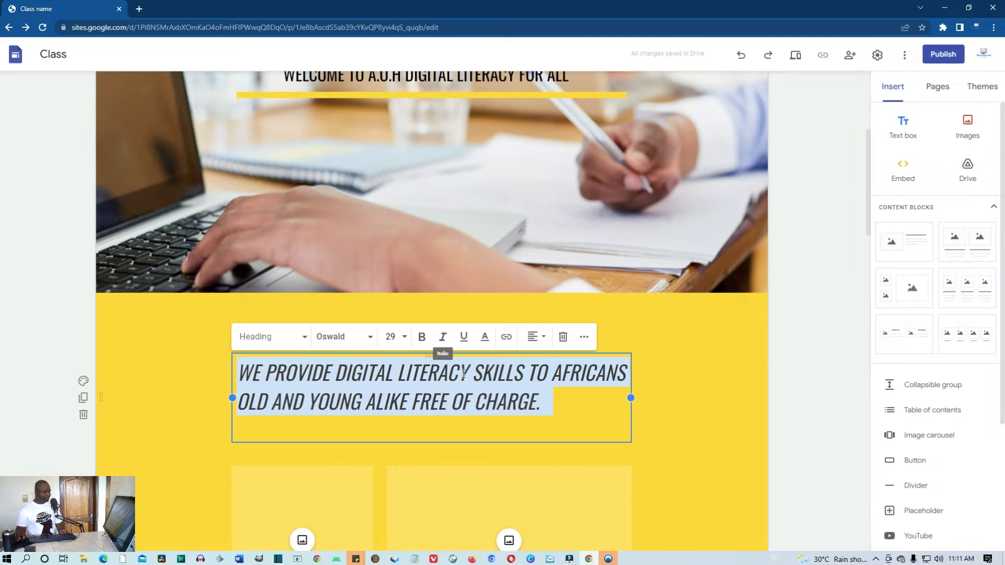
left_click(662, 411)
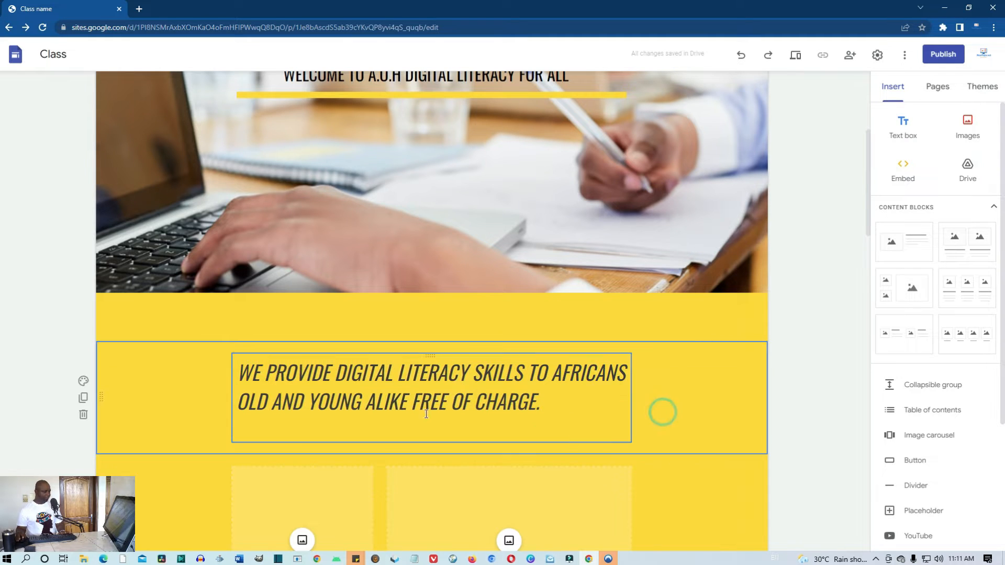
Center-align the tagline heading in its section
left_click(441, 392)
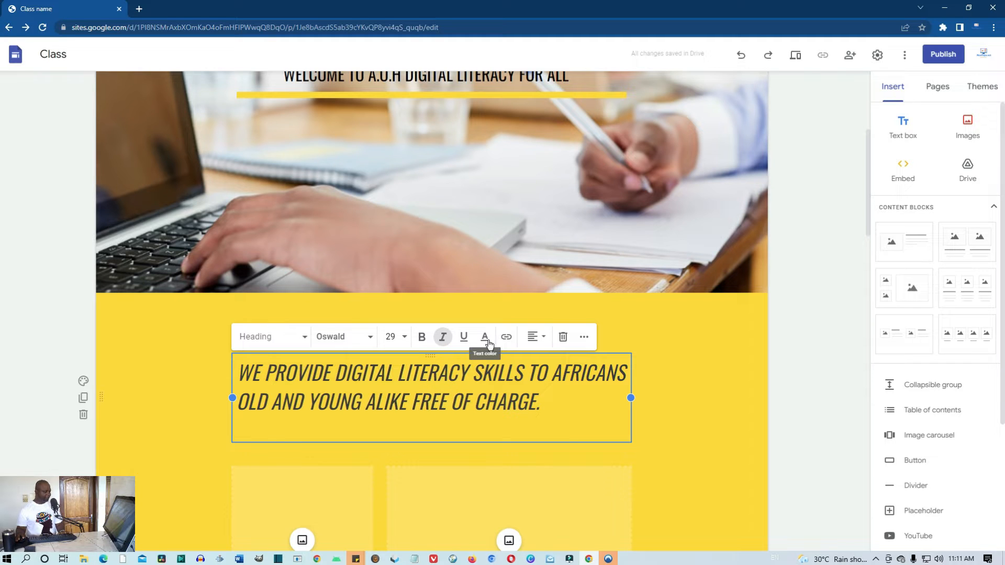
left_click(535, 339)
left_click(541, 375)
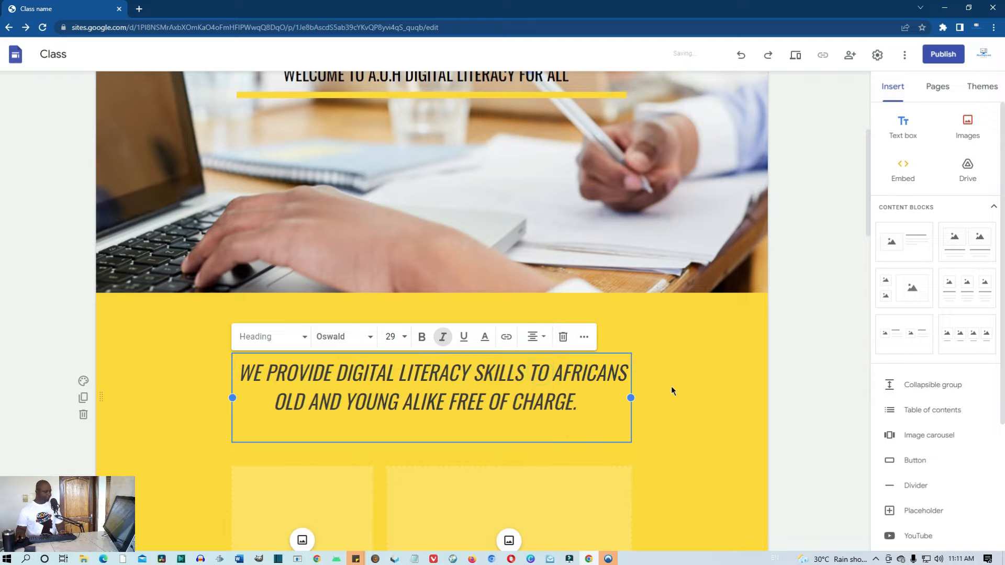
left_click(690, 387)
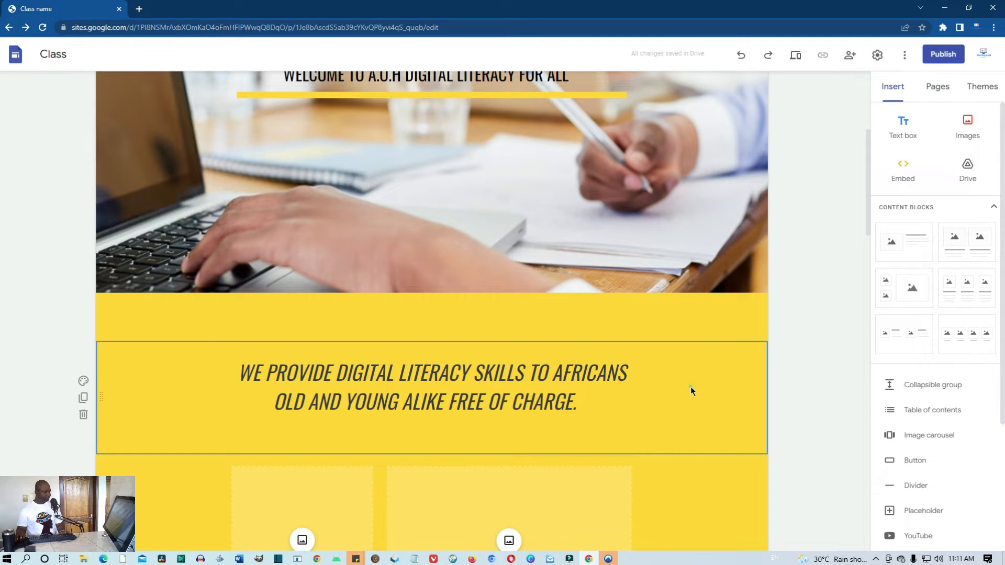
scroll(690, 387, "up", 3)
scroll(626, 403, "down", 2)
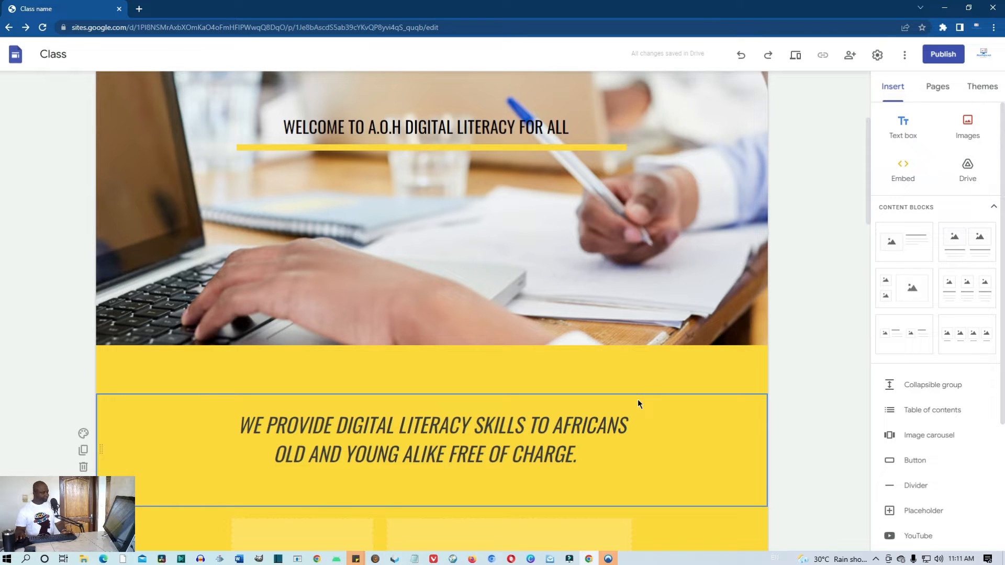
scroll(638, 404, "down", 2)
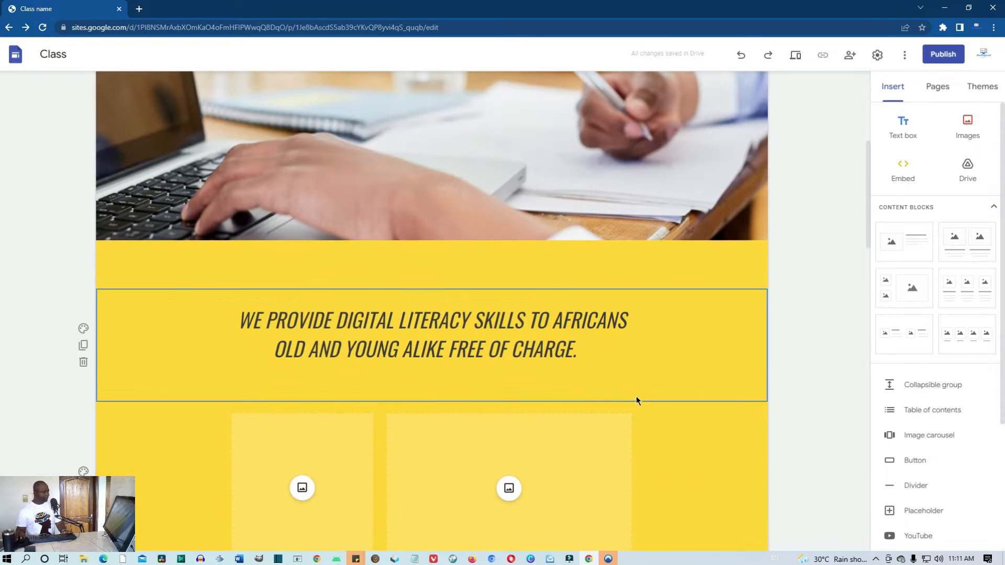
Preview the site with the new tagline, then return to the editor at the header
left_click(796, 55)
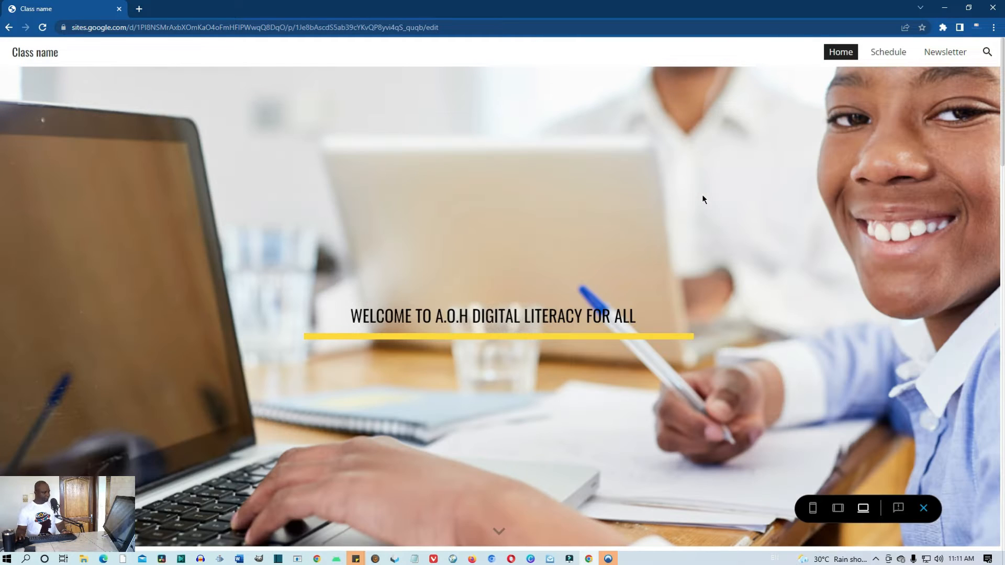
scroll(702, 200, "down", 2)
scroll(699, 200, "up", 1)
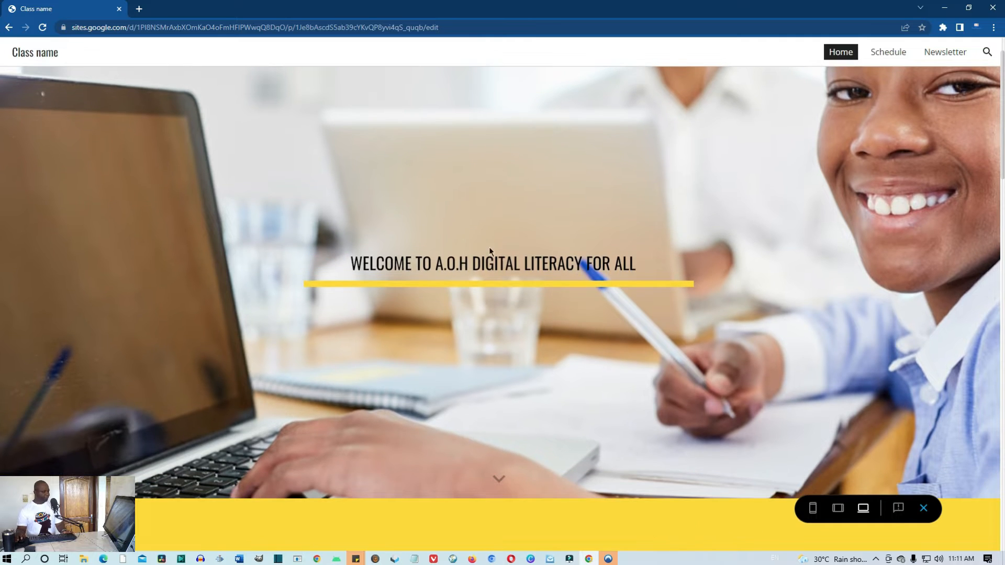
scroll(587, 260, "down", 5)
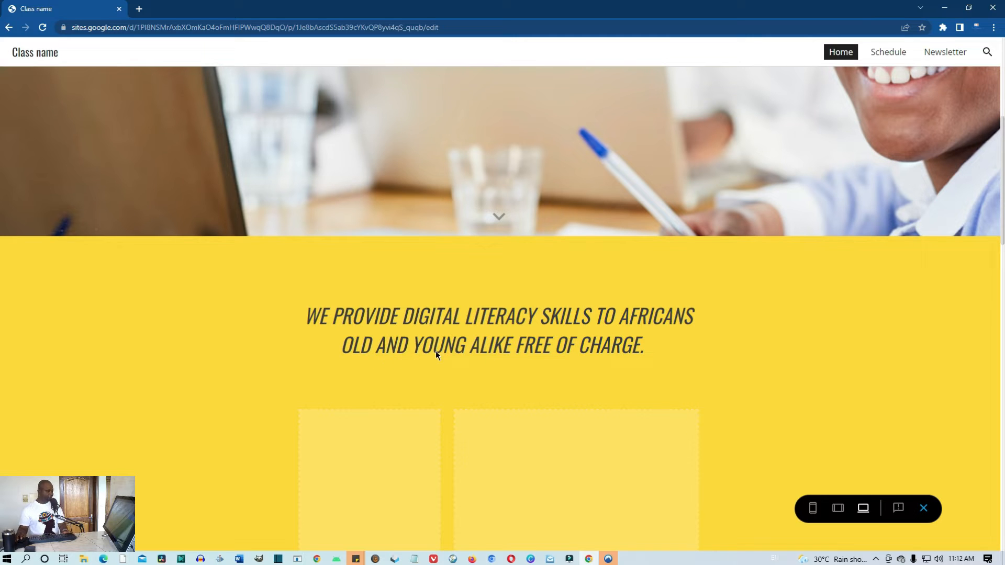
scroll(582, 357, "down", 1)
scroll(590, 354, "up", 3)
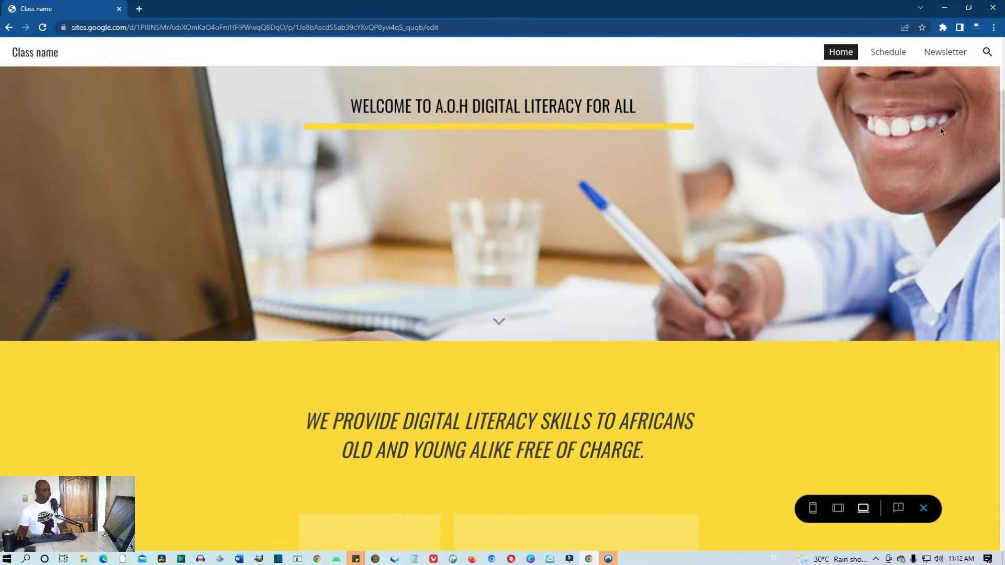
left_click(924, 509)
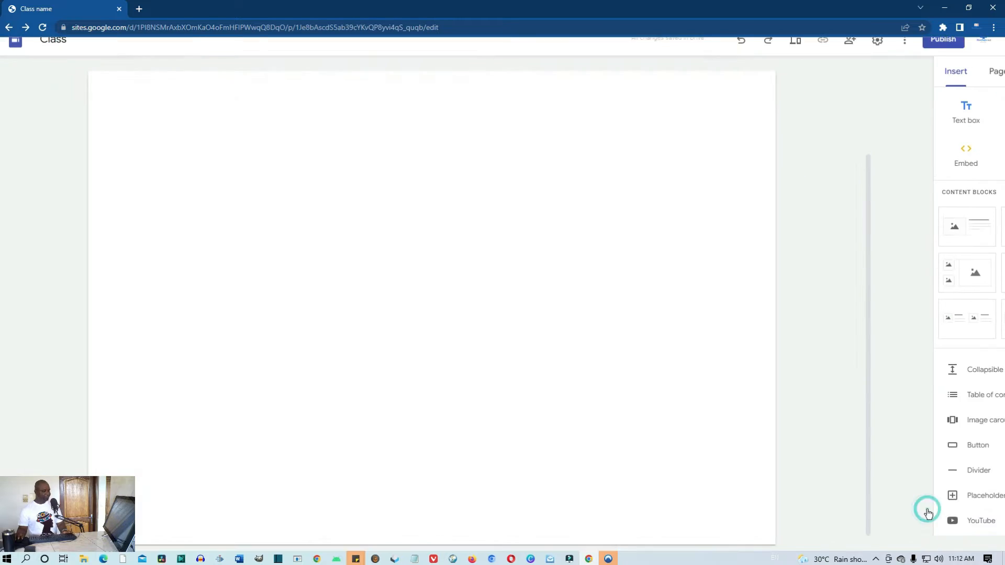
scroll(494, 391, "up", 10)
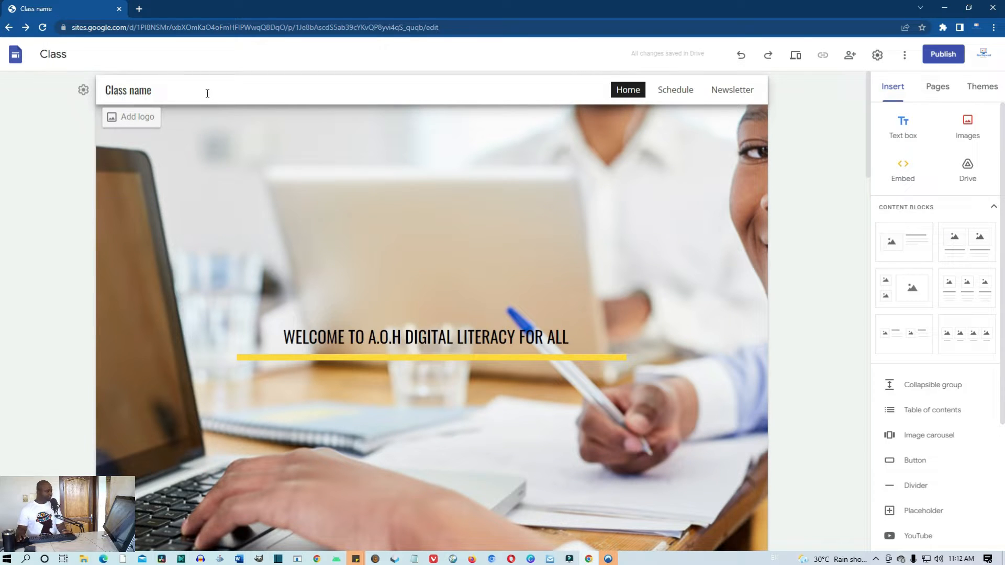
Upload logo.png as the site's brand logo in Settings > Brand images
left_click(135, 120)
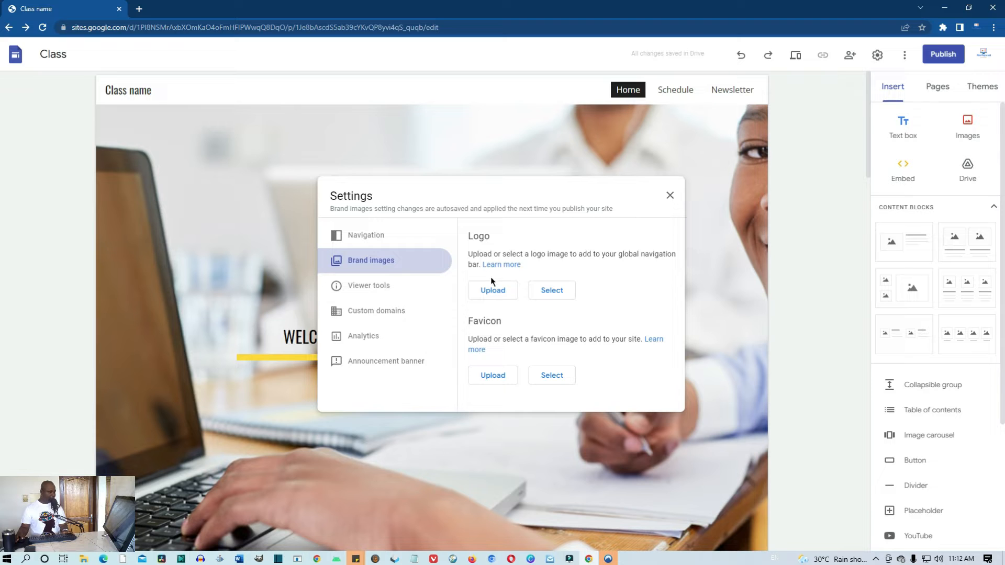
left_click(492, 290)
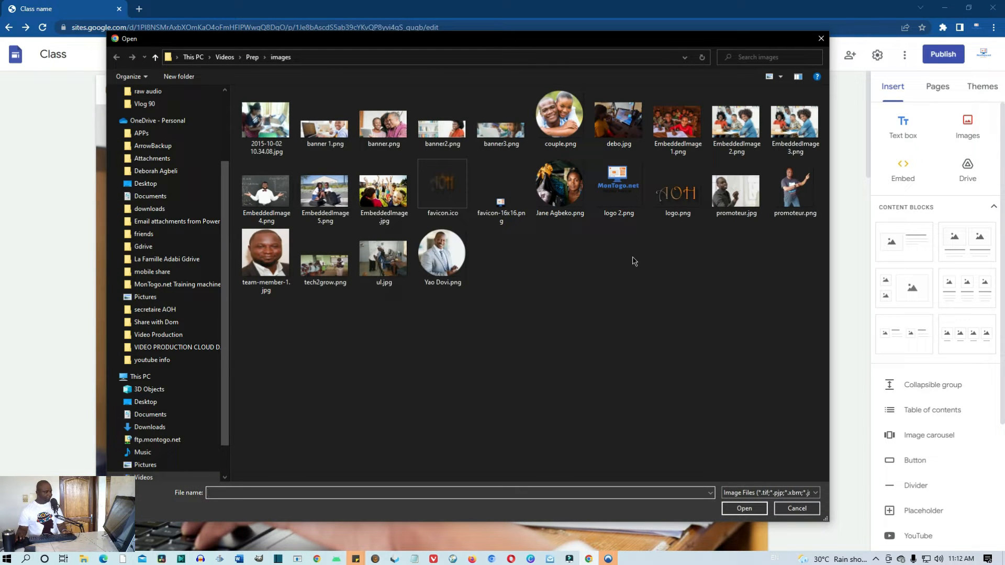
left_click(679, 203)
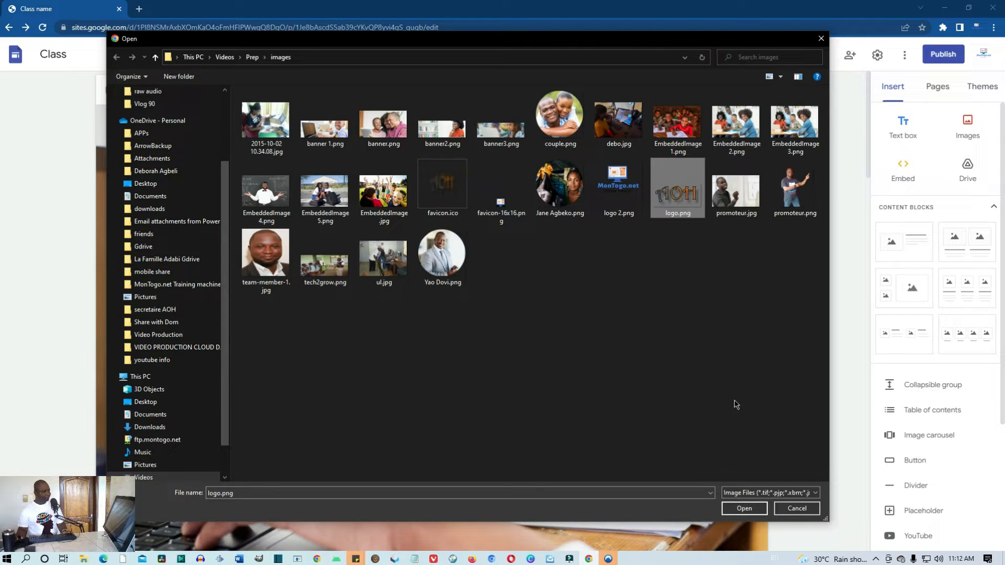
left_click(744, 510)
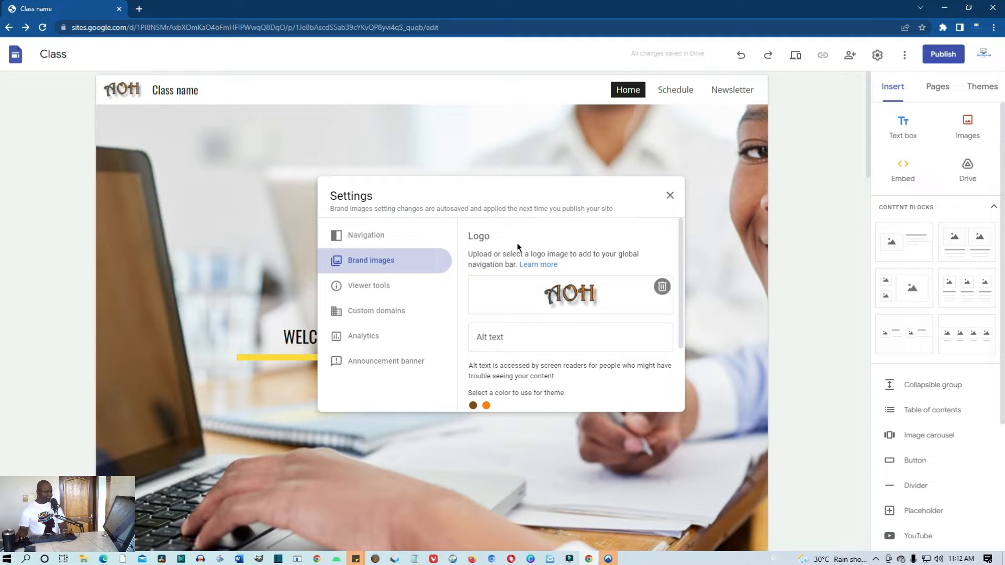
scroll(524, 256, "down", 1)
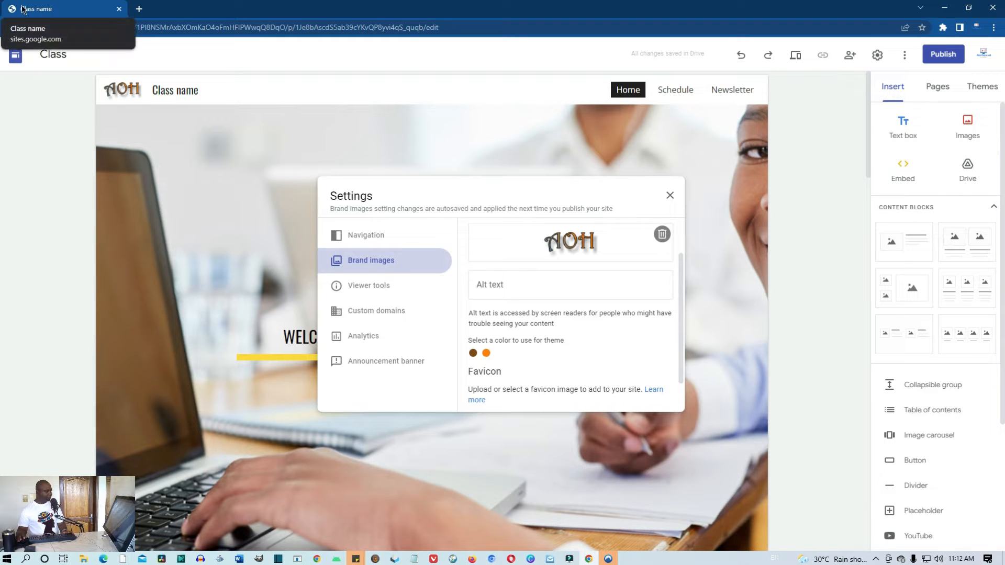
Upload favicon-16x16.png as the site favicon and close the Settings dialog
scroll(520, 345, "down", 1)
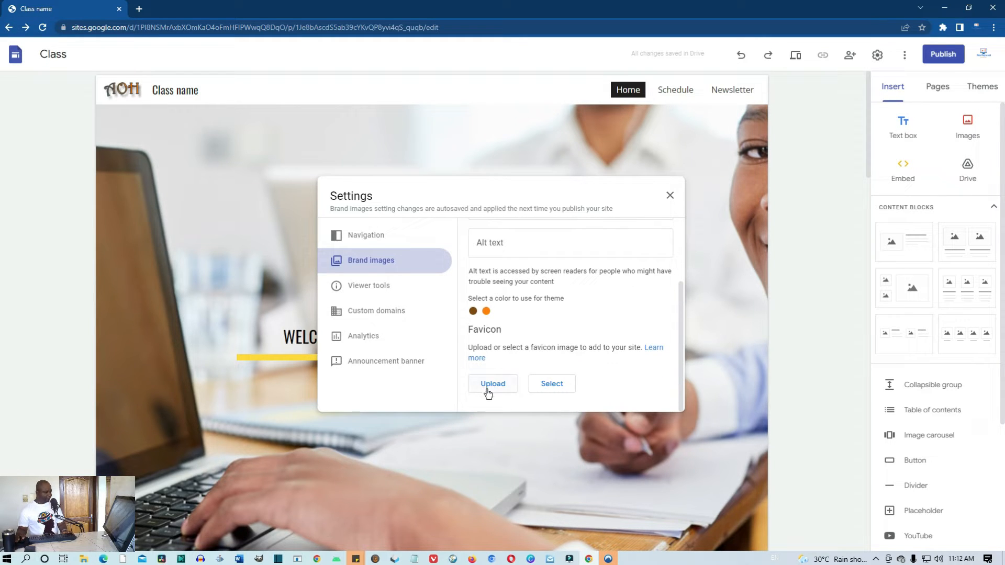
scroll(487, 279, "up", 1)
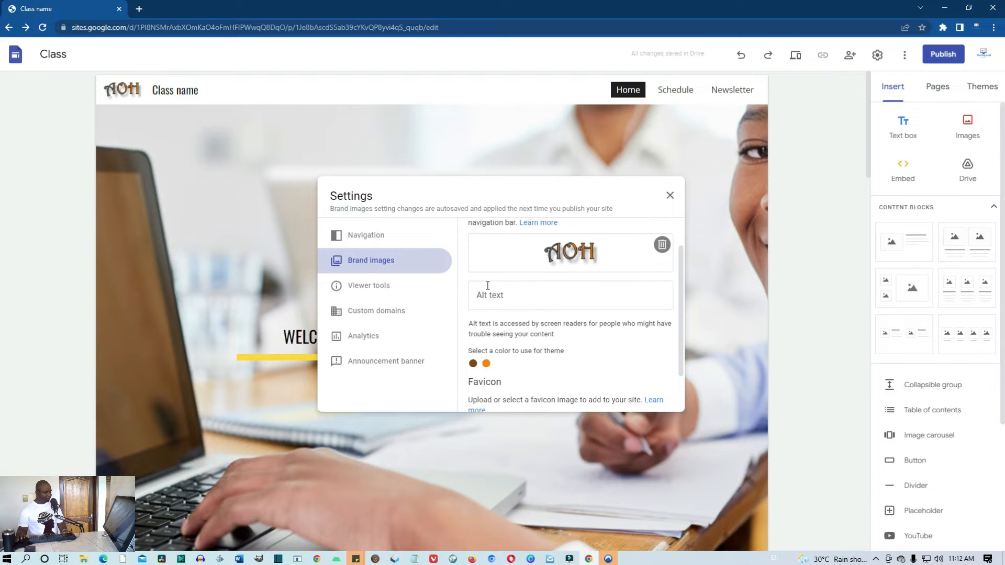
scroll(487, 285, "down", 1)
left_click(497, 383)
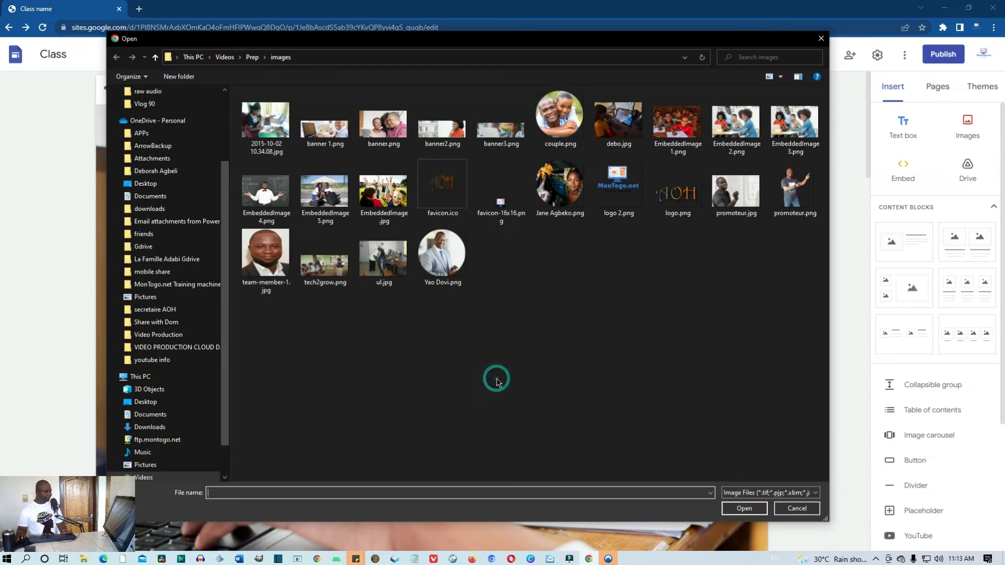
left_click(502, 205)
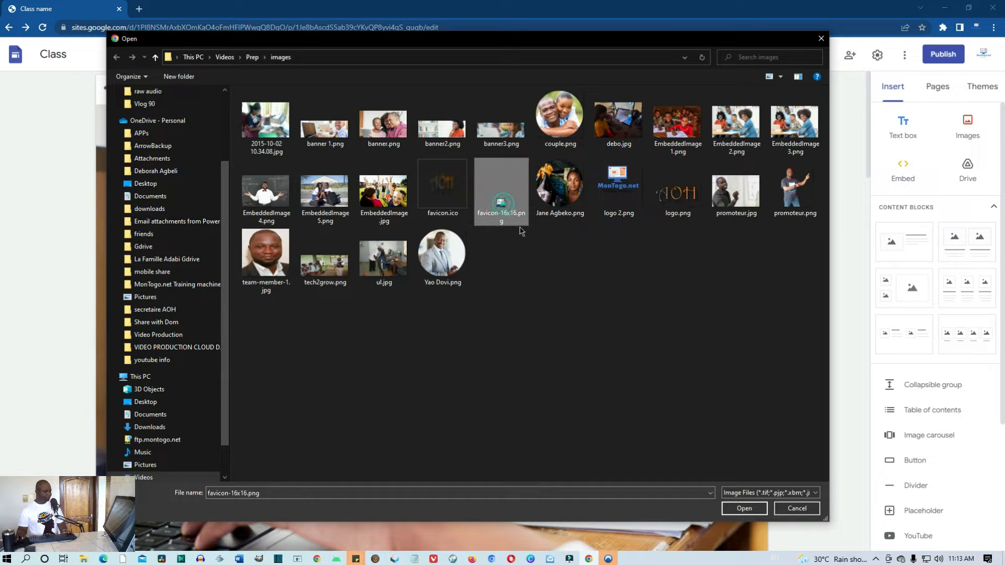
left_click(744, 508)
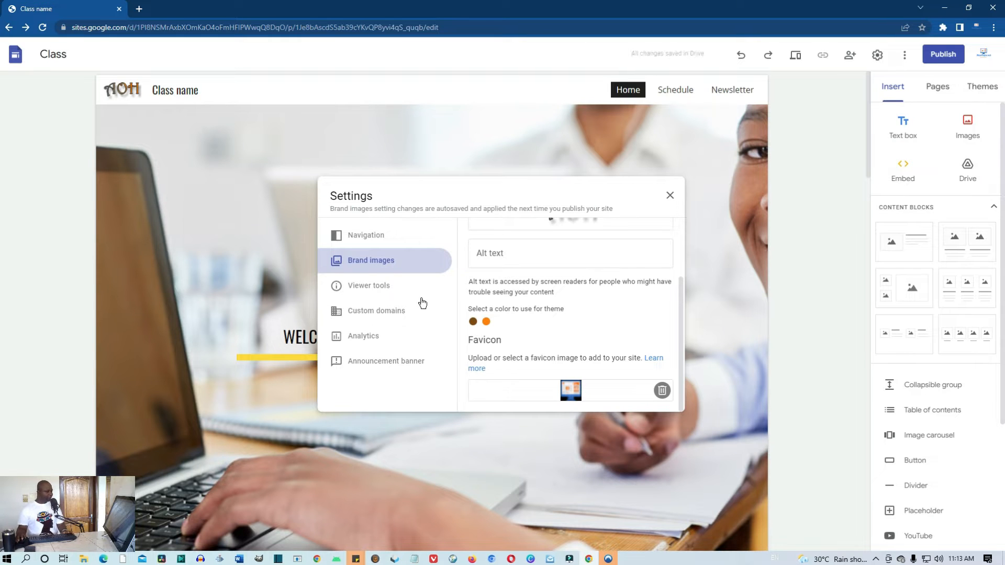
scroll(560, 337, "up", 3)
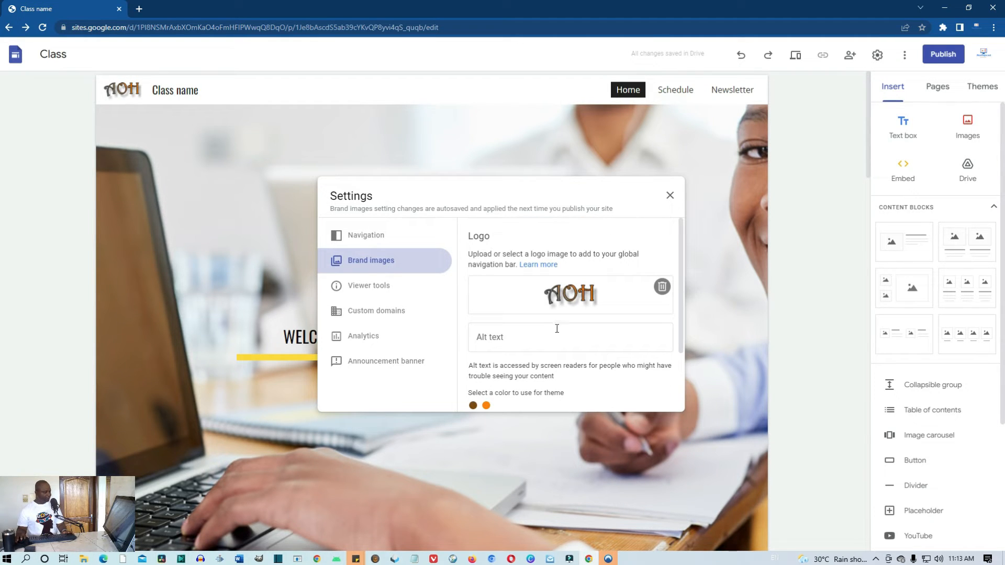
scroll(551, 324, "down", 3)
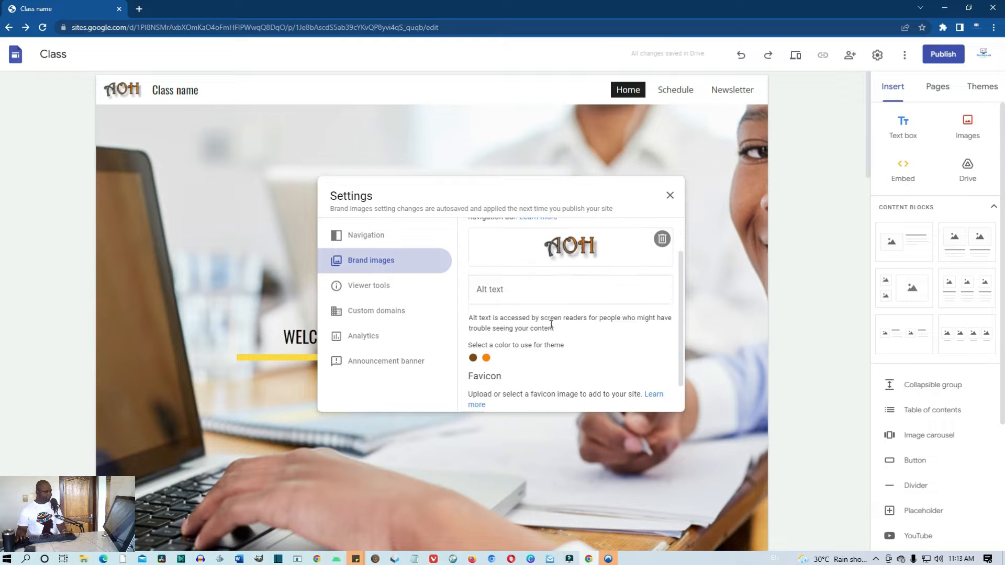
left_click(670, 197)
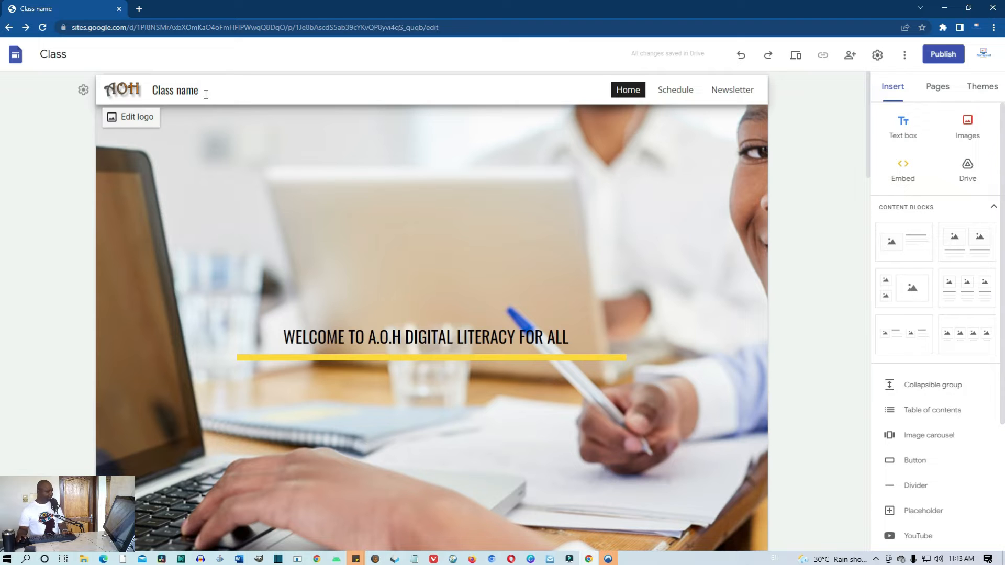
Change the header site title from Class name to 'A.O.H Digital Literacy' and preview it
left_click(186, 90)
left_click(201, 91)
left_click_drag(194, 91, 156, 92)
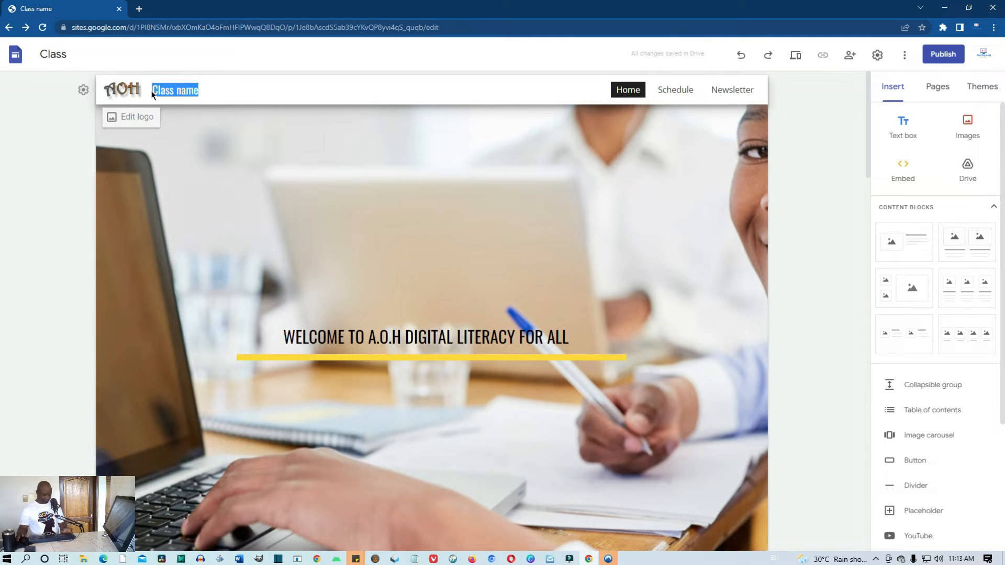
left_click(434, 330)
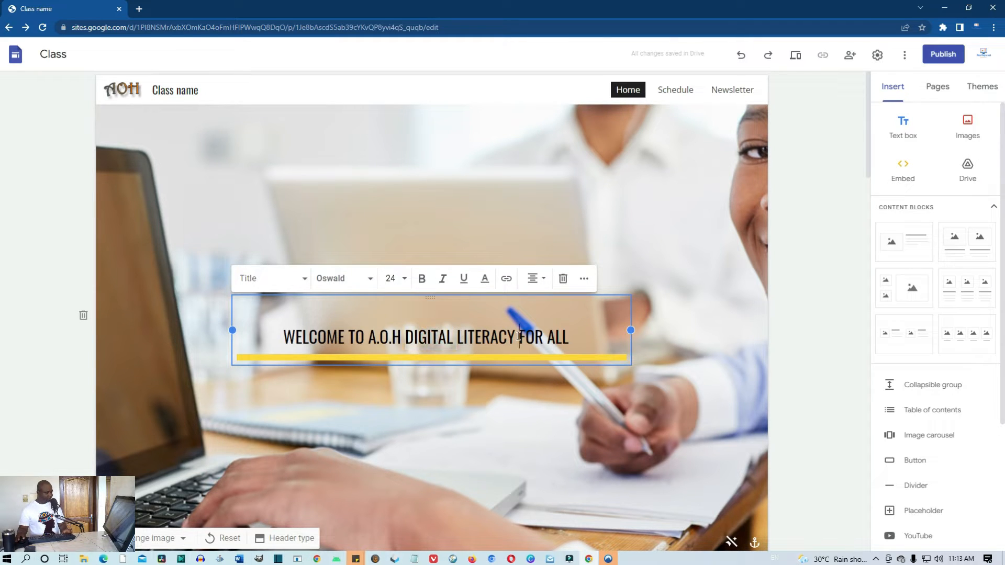
left_click_drag(519, 337, 369, 347)
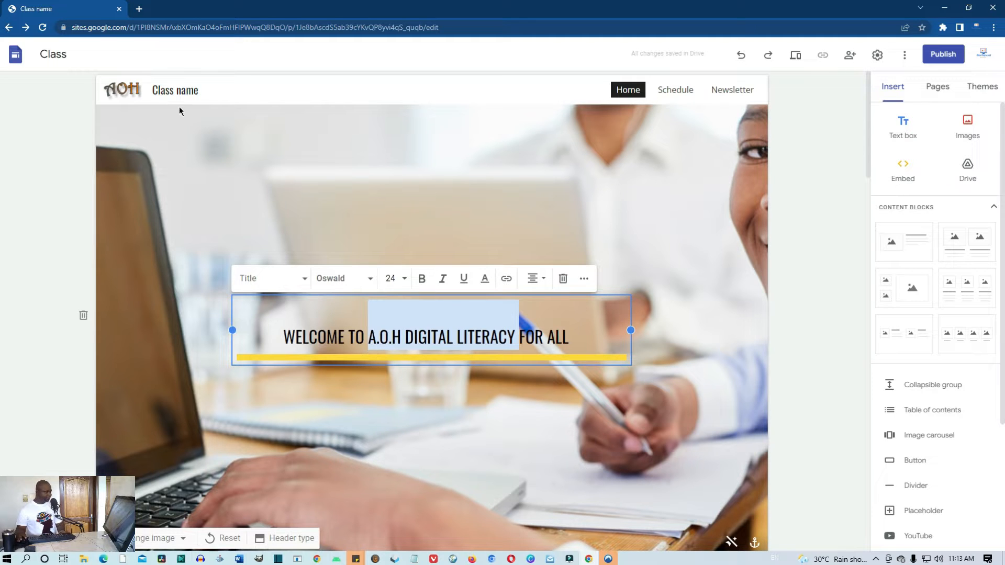
left_click(202, 89)
left_click_drag(204, 89, 154, 93)
type("A.O.H Digital Literacy")
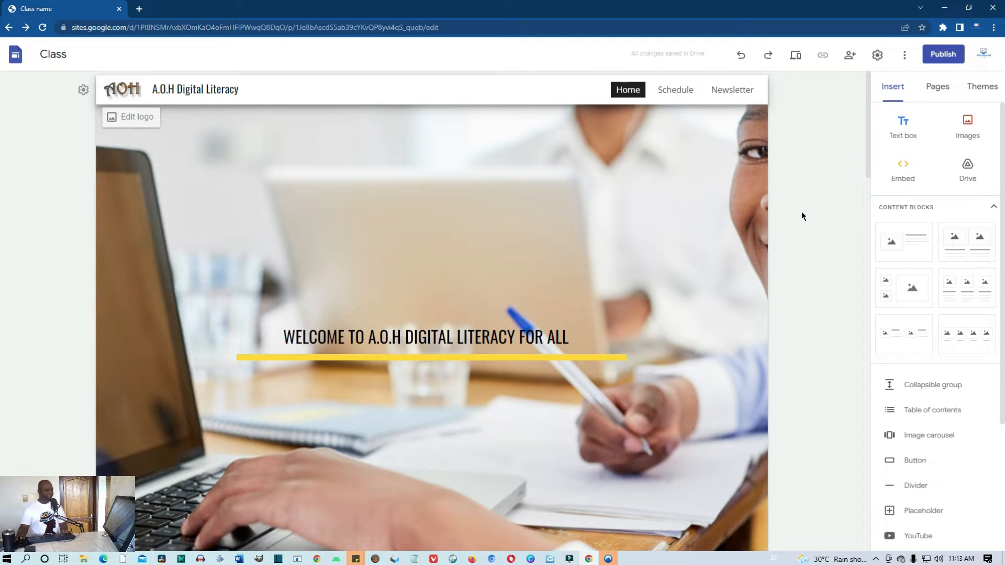
left_click(795, 63)
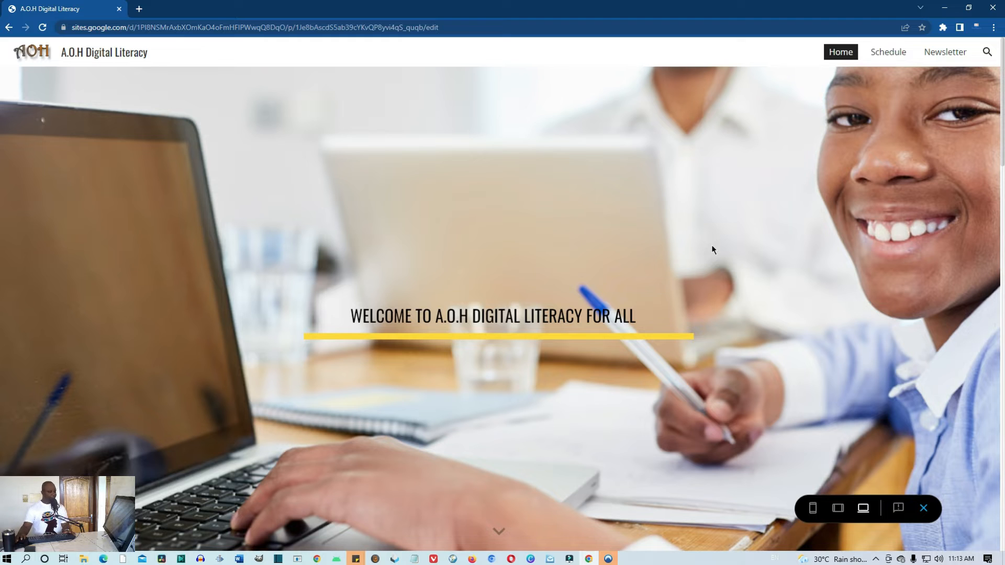
scroll(712, 250, "down", 2)
scroll(712, 251, "up", 2)
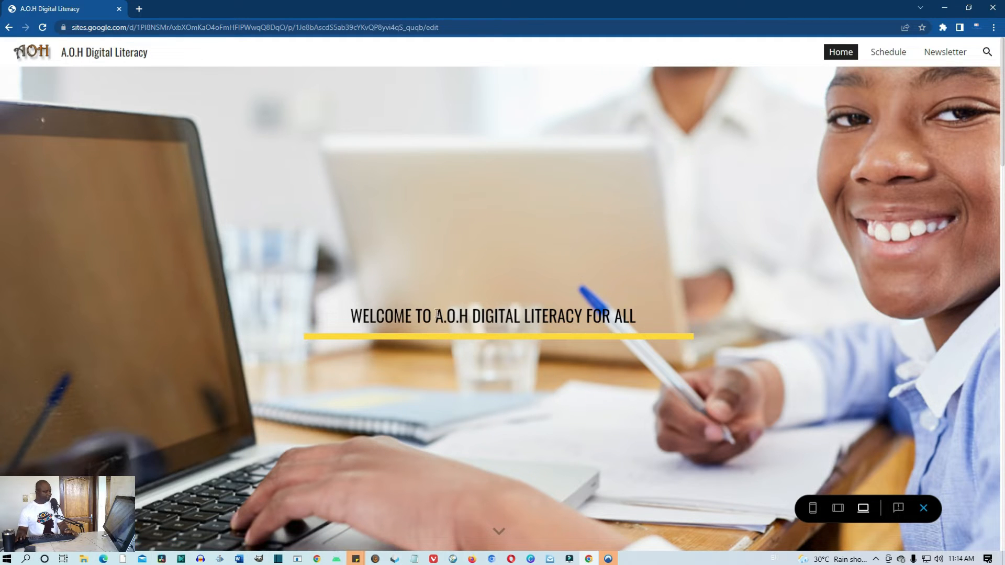
scroll(563, 327, "down", 6)
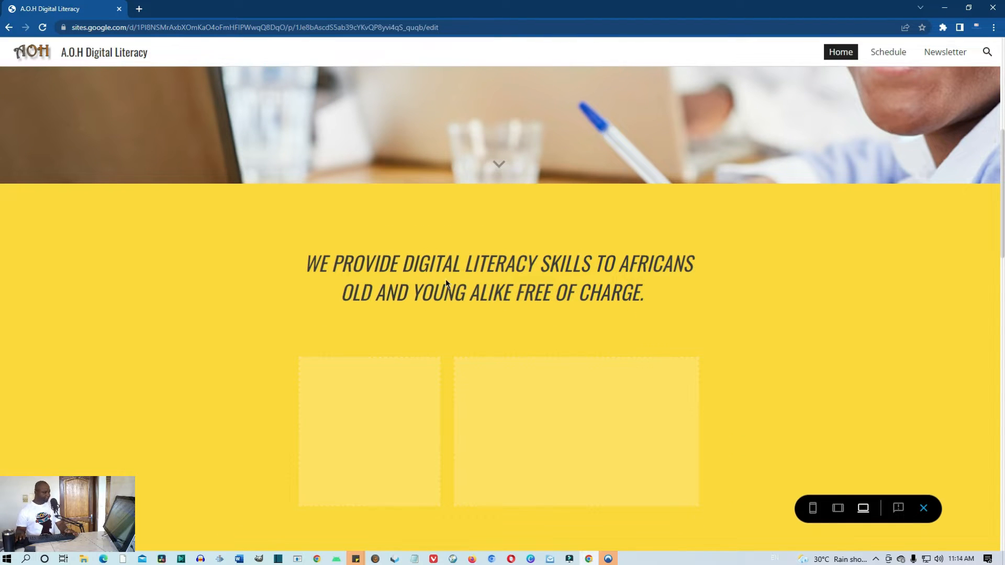
scroll(476, 287, "down", 10)
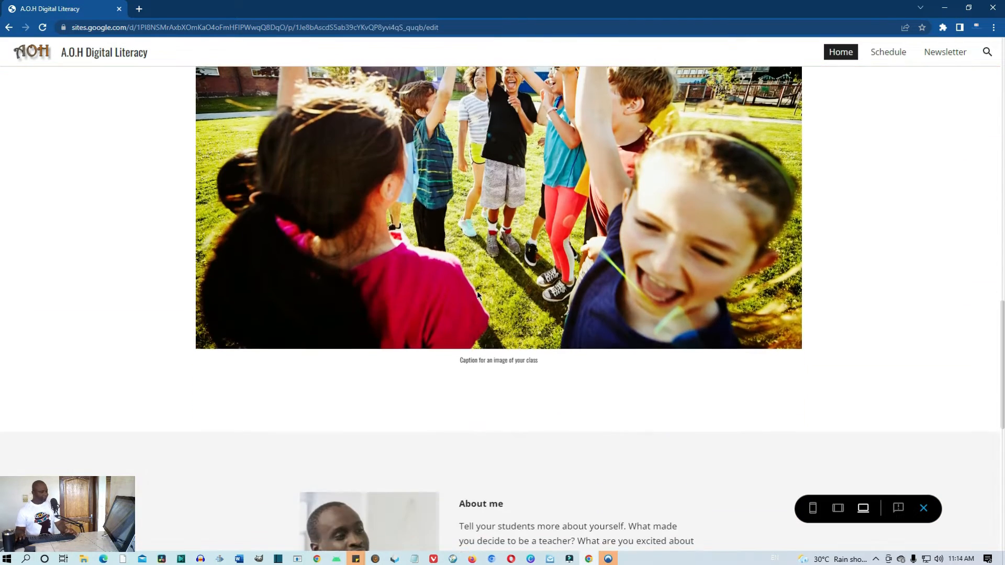
scroll(476, 291, "down", 3)
scroll(476, 292, "up", 3)
scroll(476, 294, "up", 5)
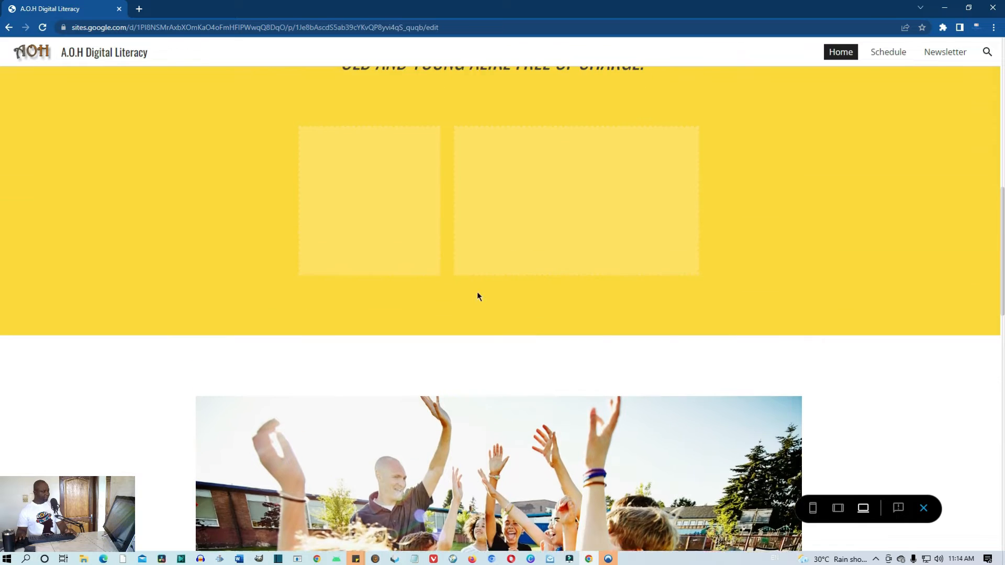
left_click(926, 508)
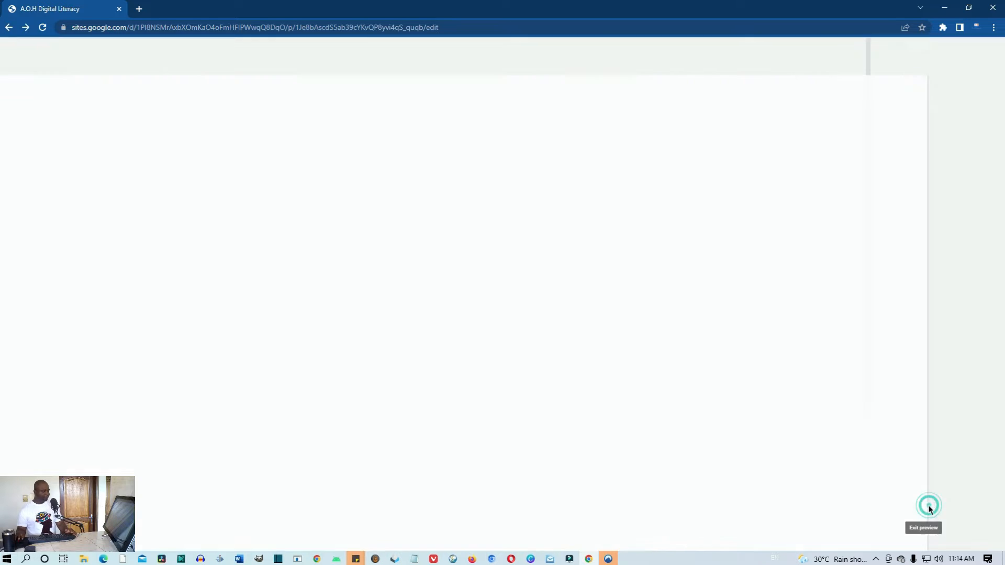
scroll(693, 438, "down", 8)
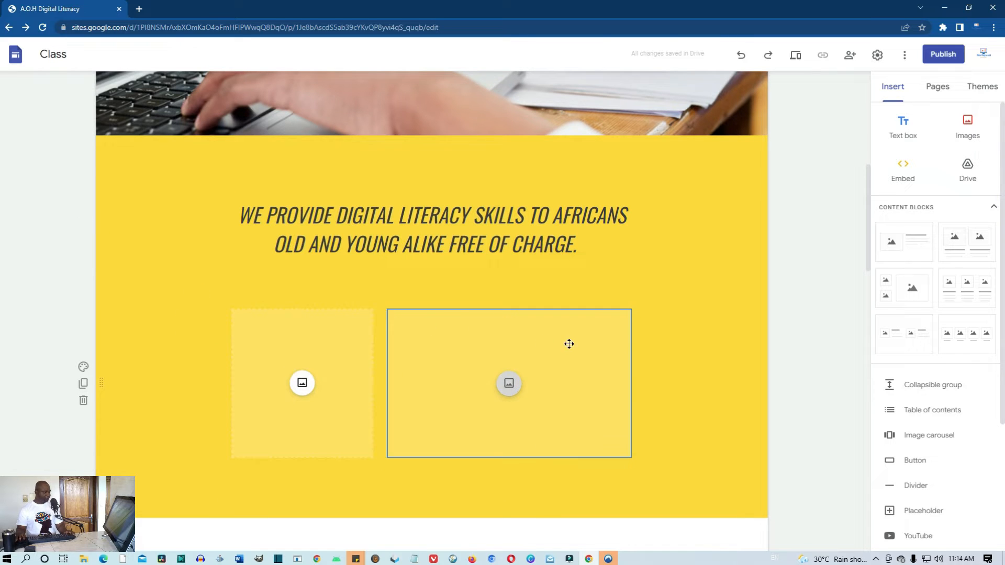
Delete the left and right empty image placeholders under the tagline
left_click(353, 340)
left_click(268, 292)
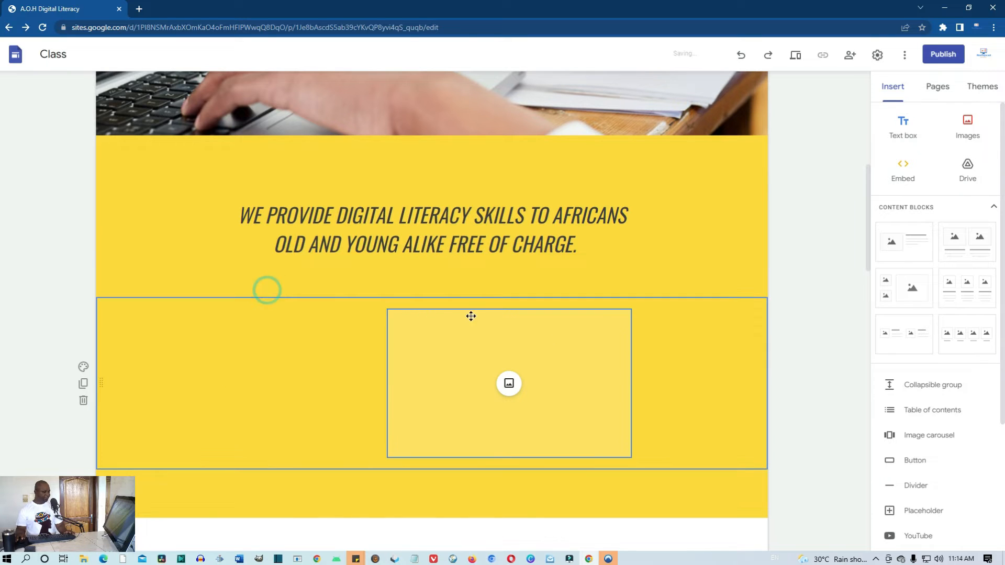
left_click(575, 357)
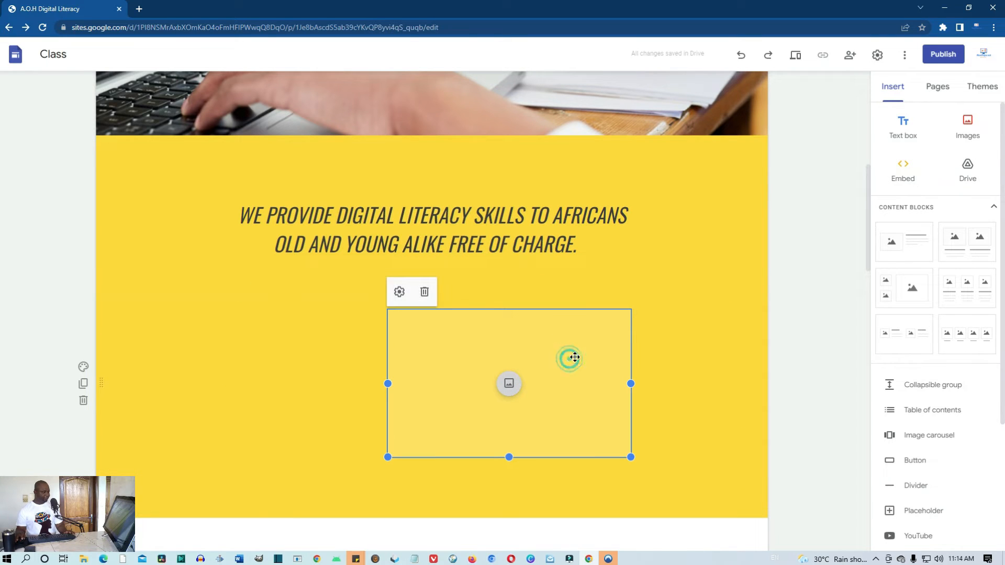
left_click(424, 294)
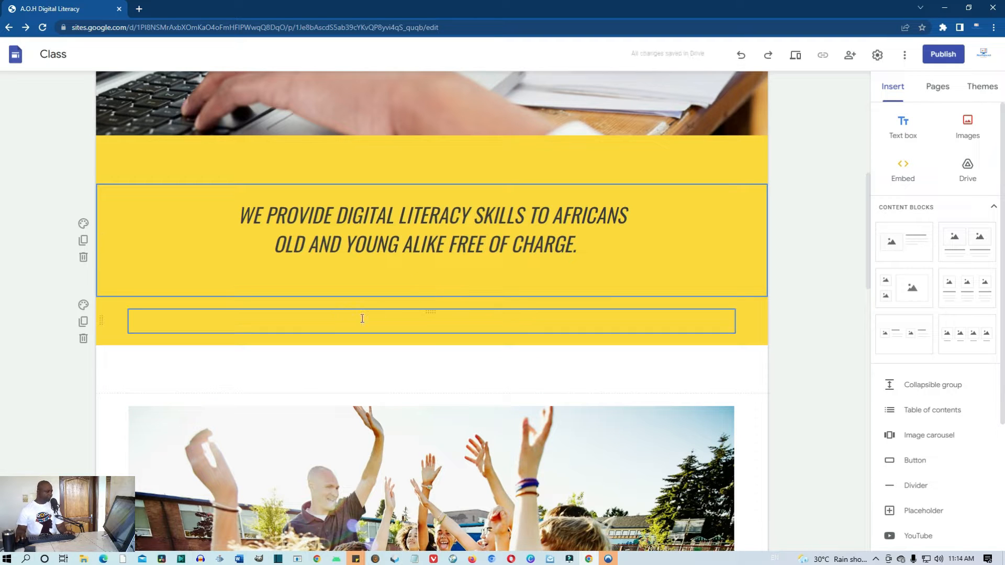
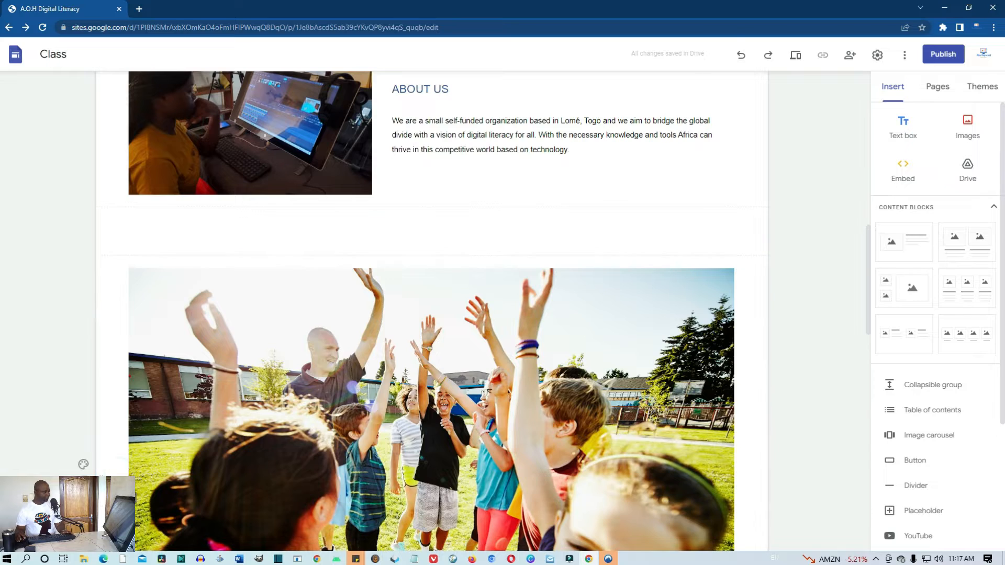
Scroll up to the group-of-children photo section below About Us
scroll(457, 307, "up", 2)
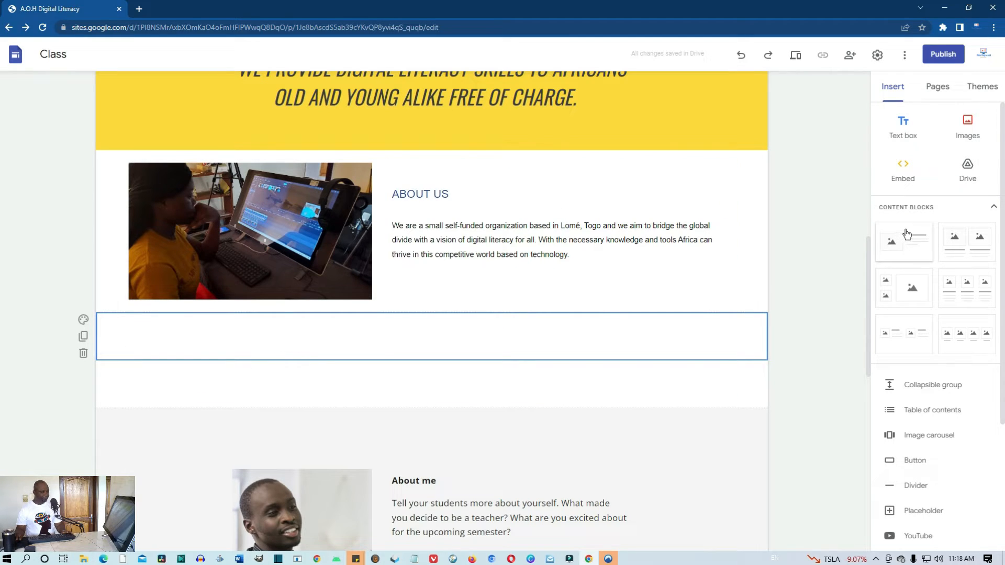
Drop the first text-and-image content block under About Us and move its text box left of the image
left_click_drag(907, 234, 519, 326)
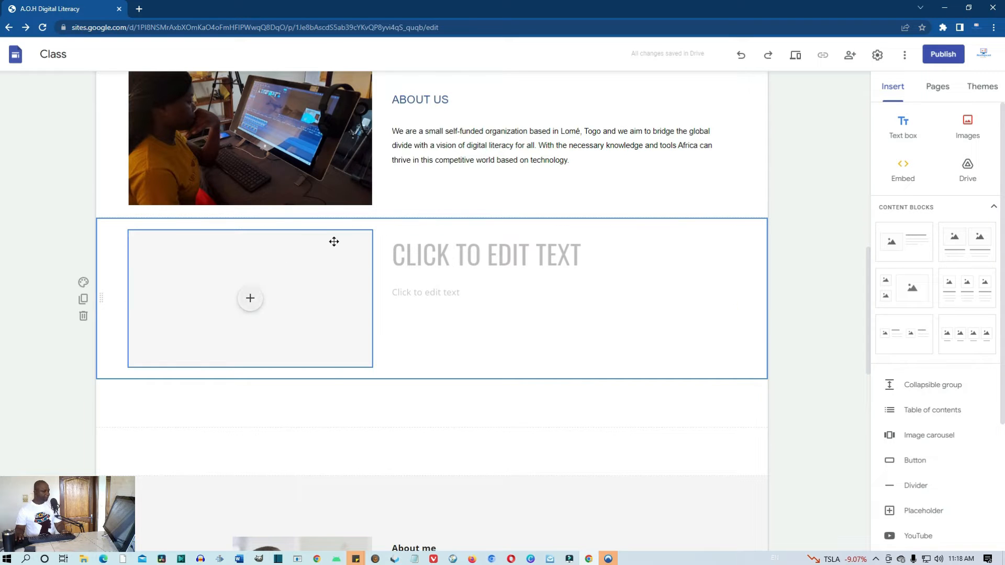
scroll(344, 272, "up", 3)
scroll(314, 364, "down", 1)
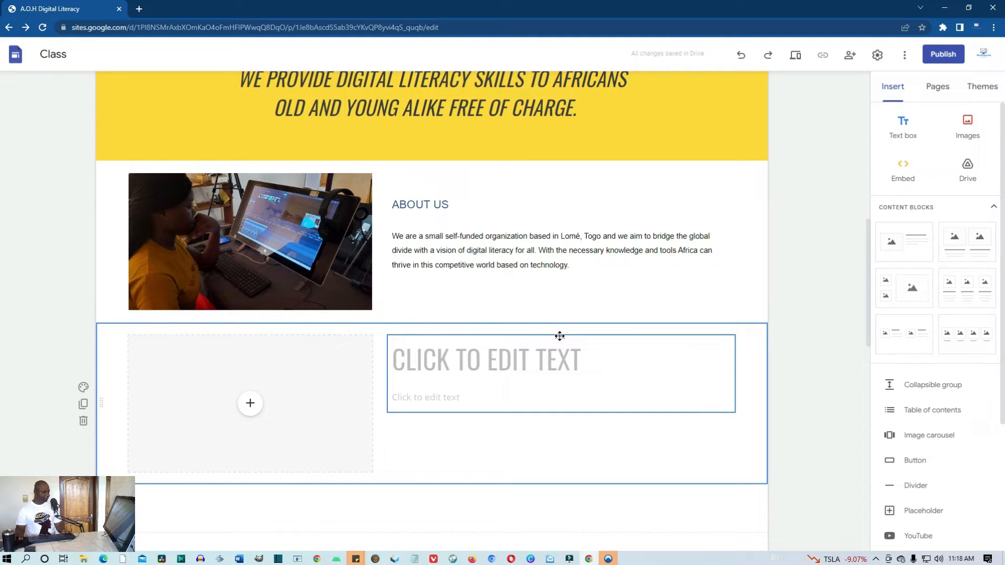
left_click_drag(560, 336, 97, 330)
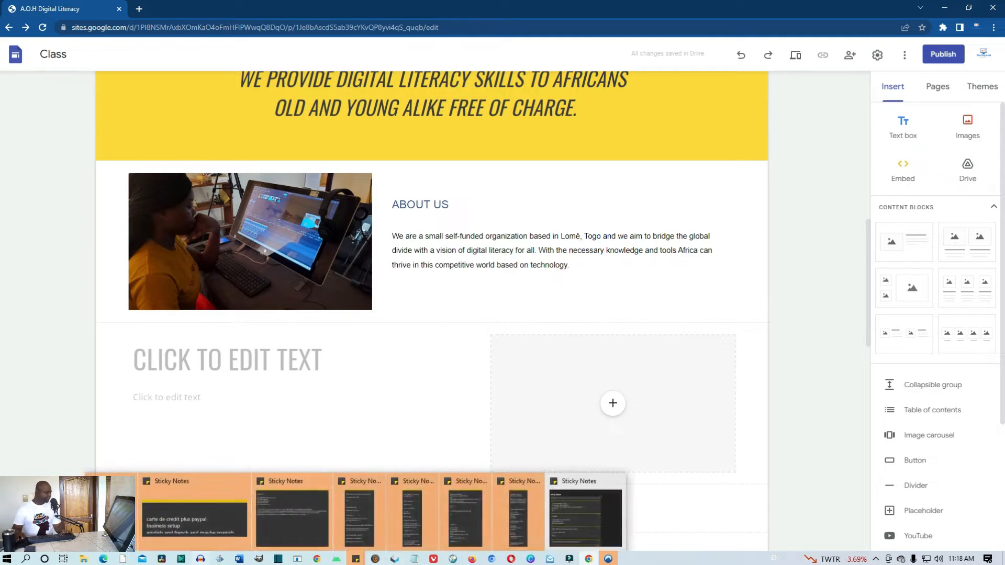
Copy the 'Our Vision & Mission Statement' heading and the vision paragraph from the Word document
left_click(103, 560)
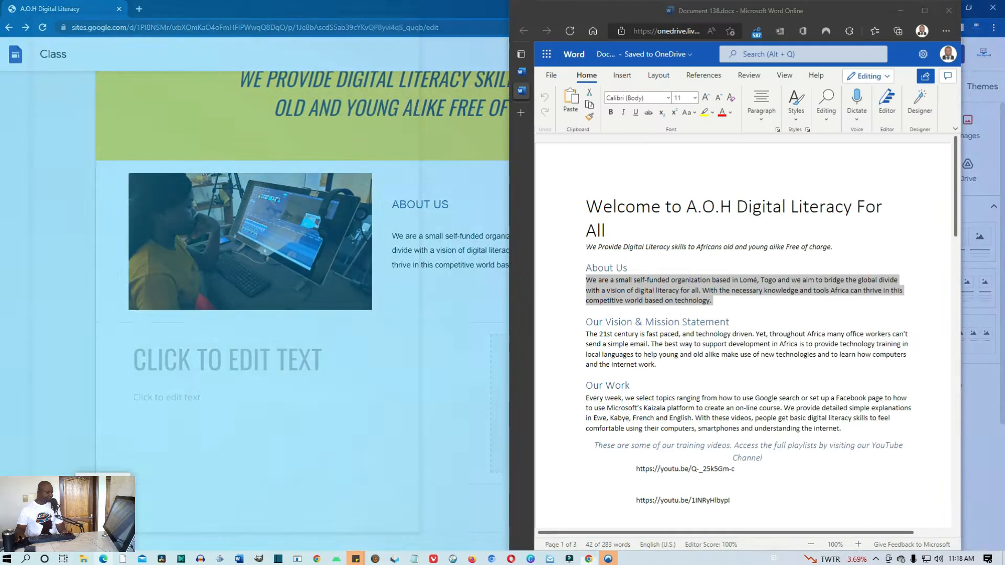
left_click_drag(739, 324, 582, 323)
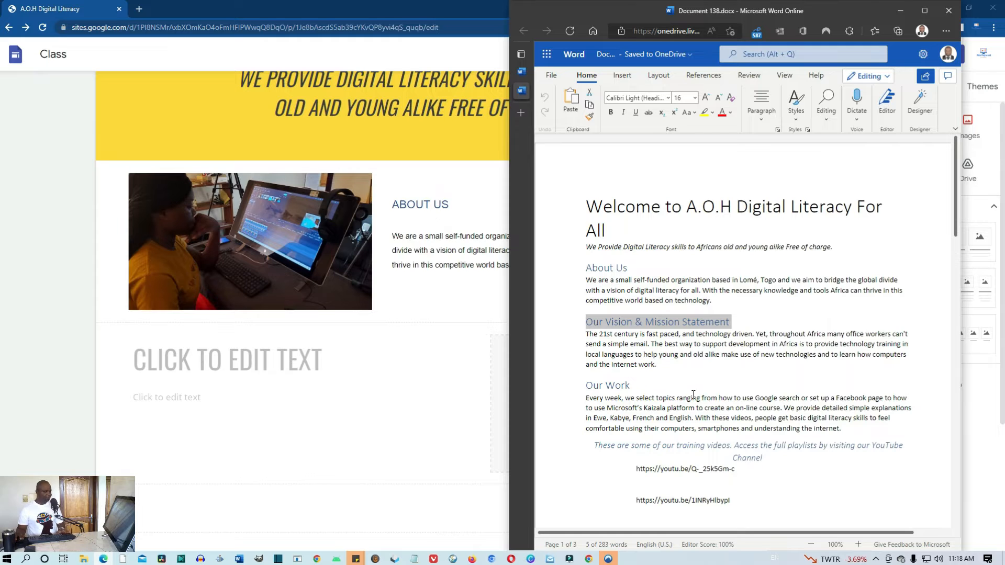
left_click_drag(659, 367, 588, 342)
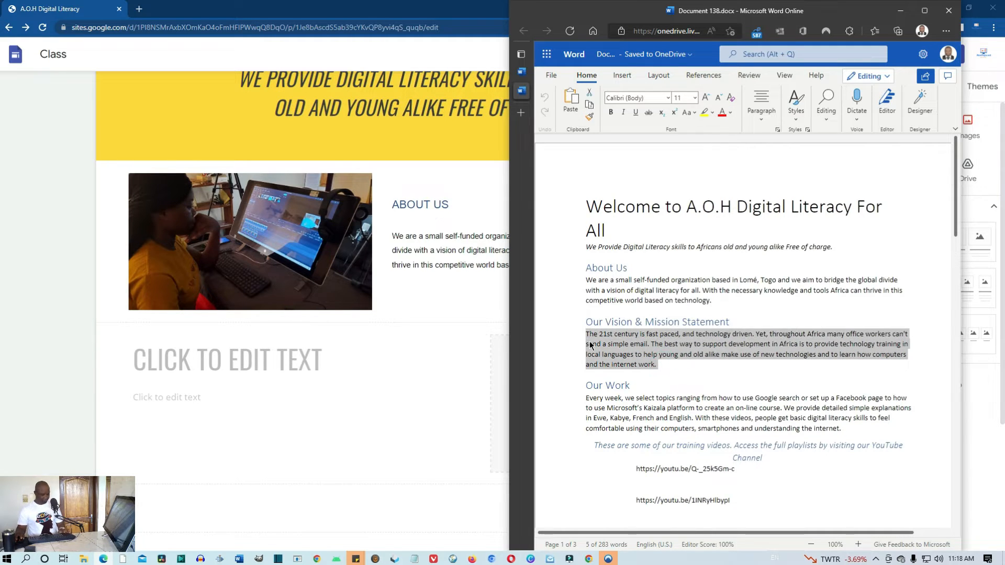
left_click(288, 361)
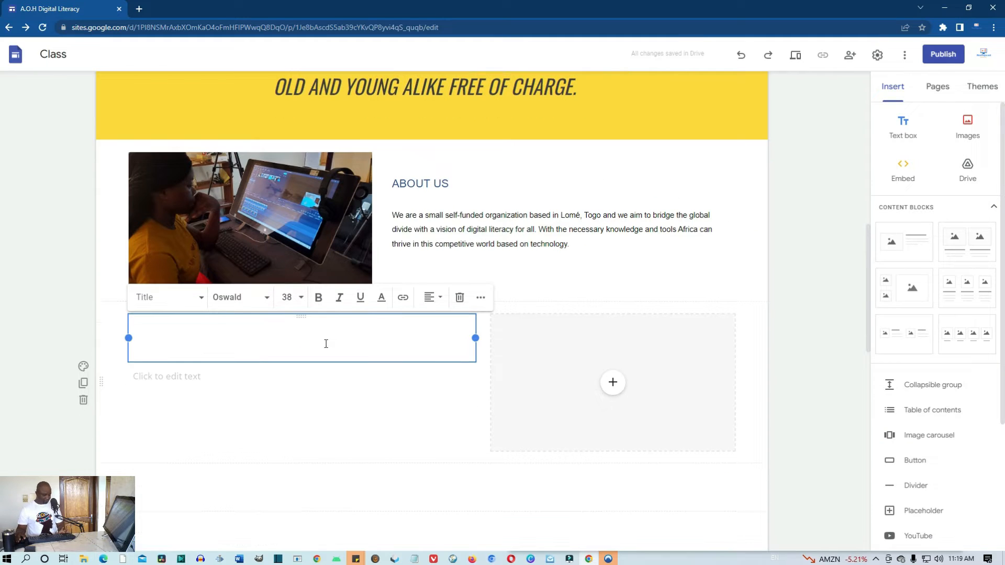
Paste the vision heading as title and the 21st century vision paragraph as body, then start an image upload
key("super+v")
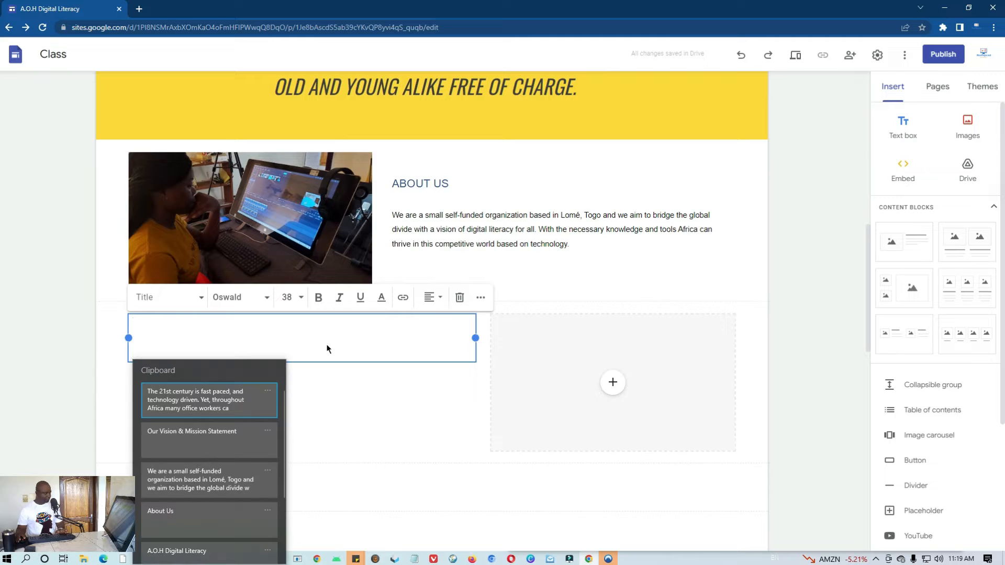
left_click(215, 444)
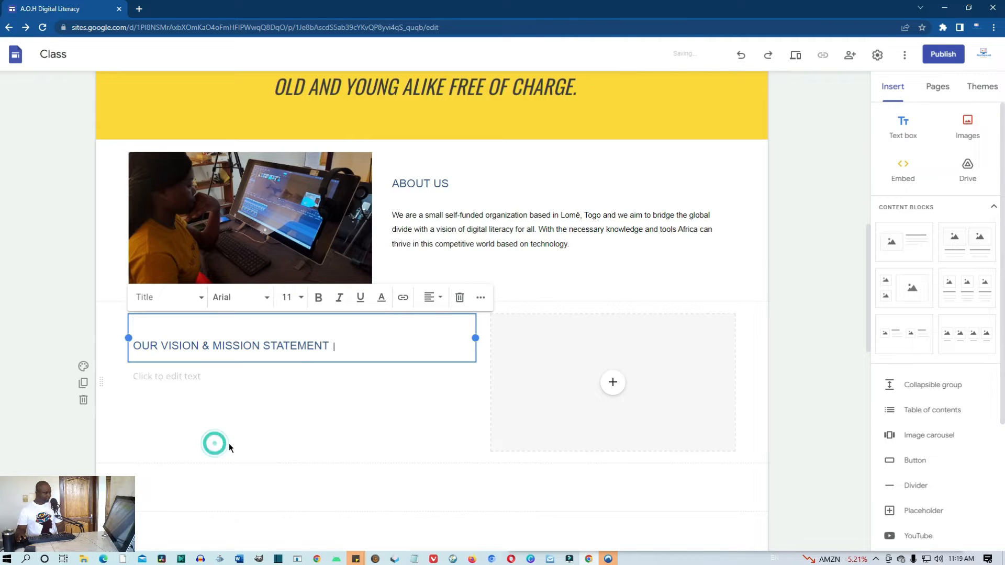
left_click(195, 383)
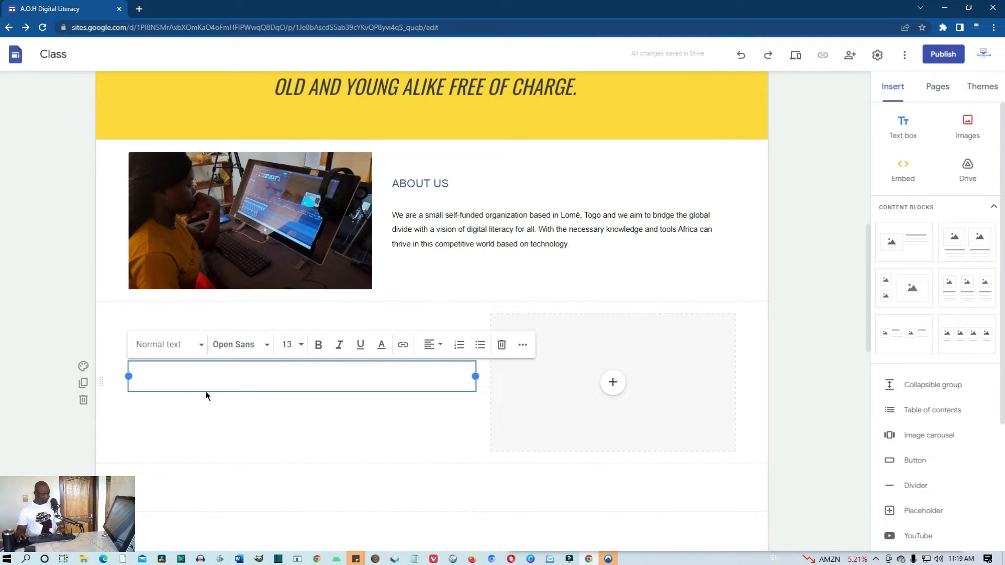
key("super+v")
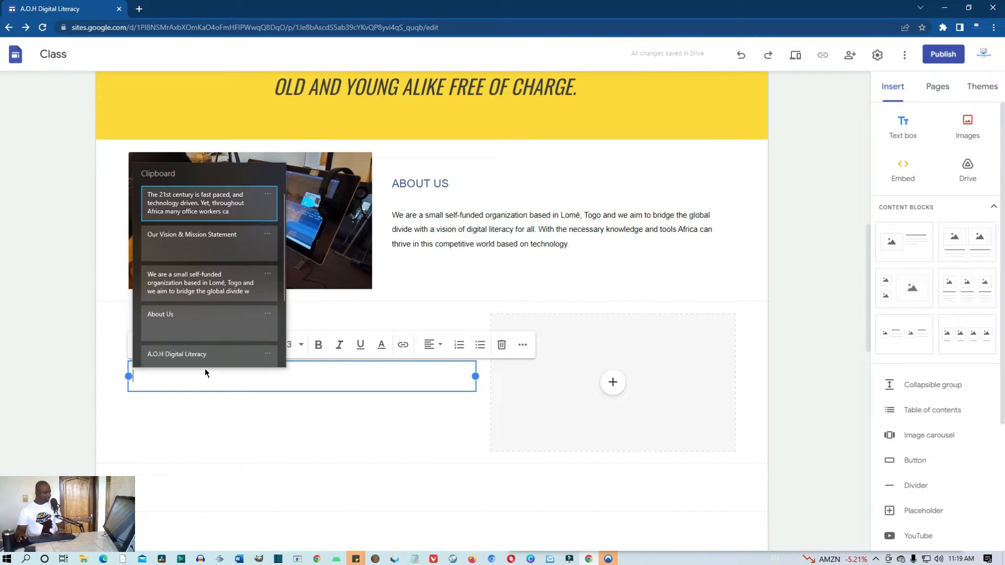
left_click(181, 210)
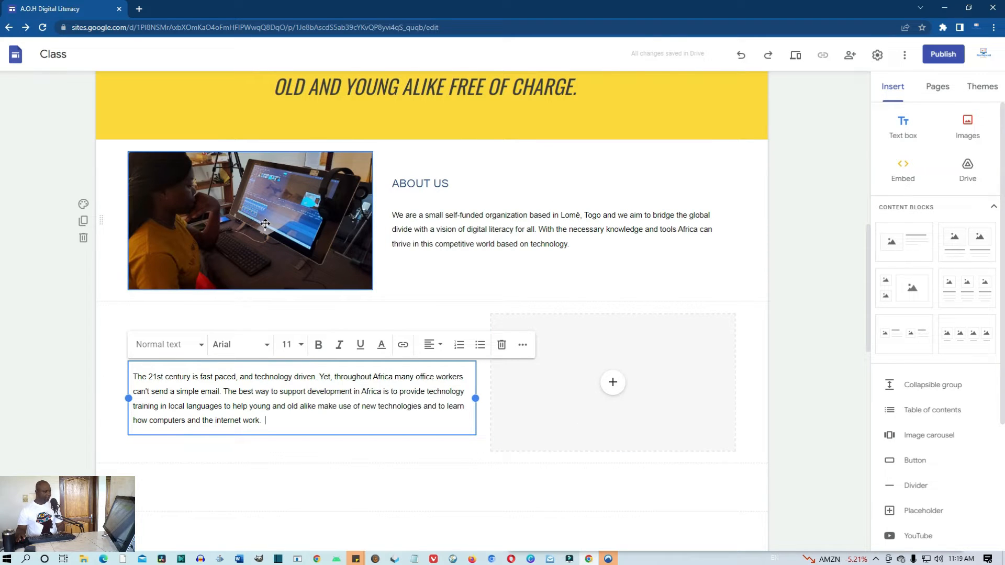
left_click(613, 382)
left_click(641, 412)
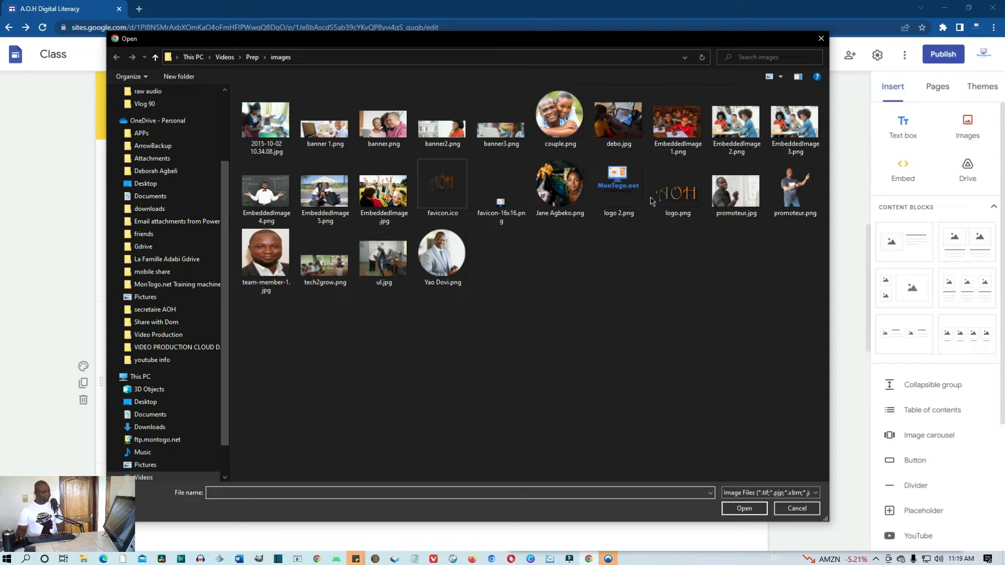
Insert EmbeddedImage 1.png, the smiling schoolchildren photo, beside the vision statement
left_click(677, 125)
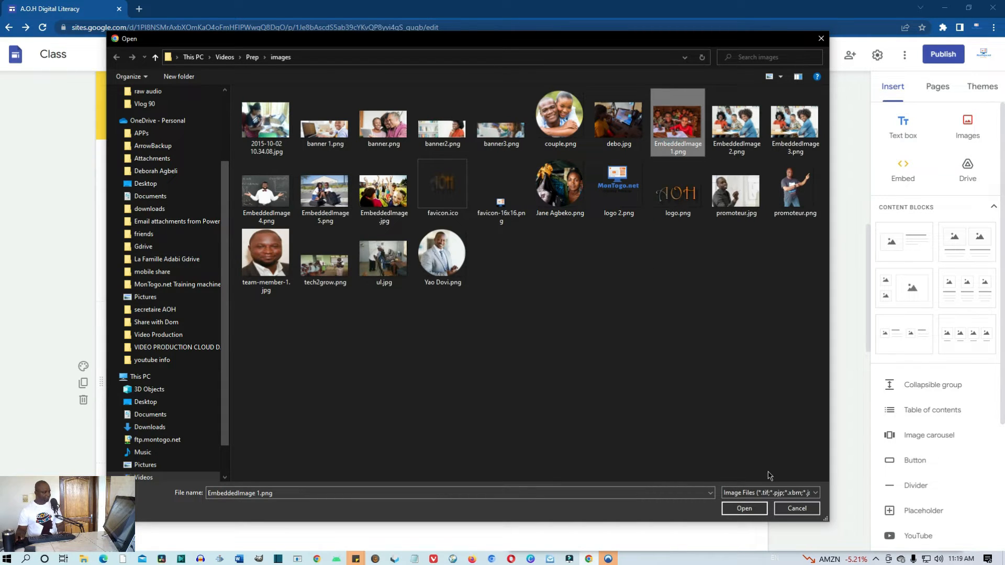
left_click(750, 509)
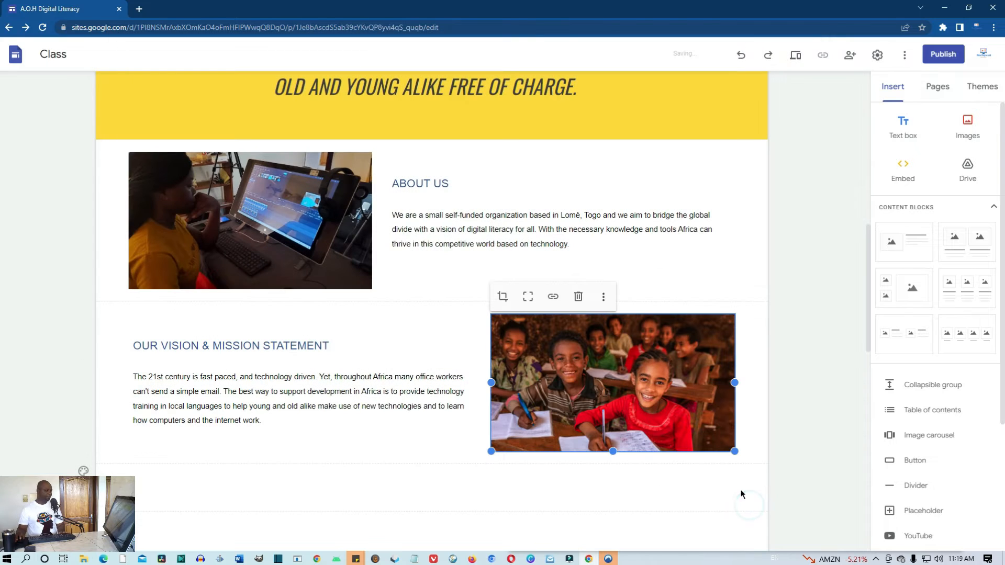
scroll(713, 397, "up", 5)
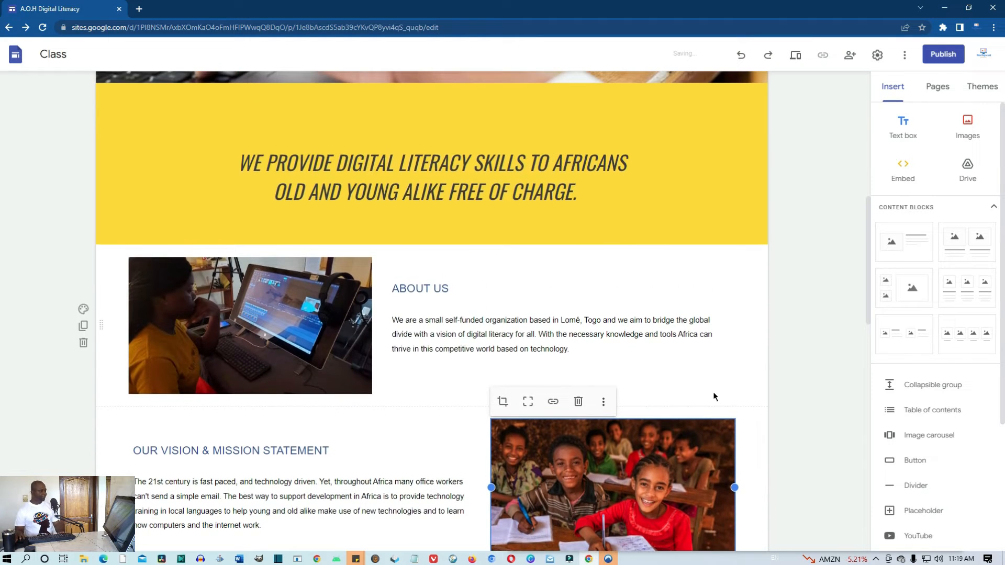
scroll(713, 396, "up", 4)
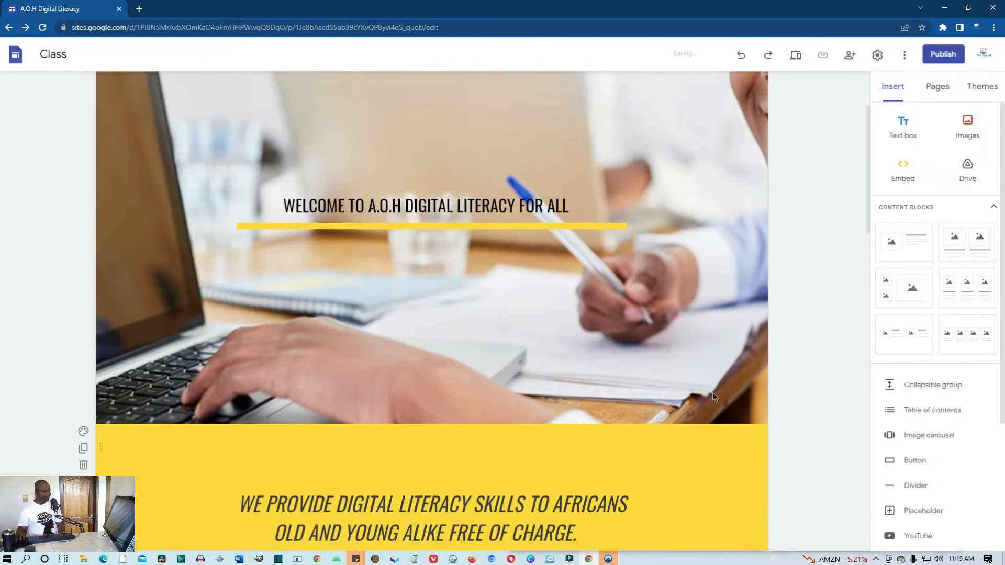
scroll(713, 396, "down", 12)
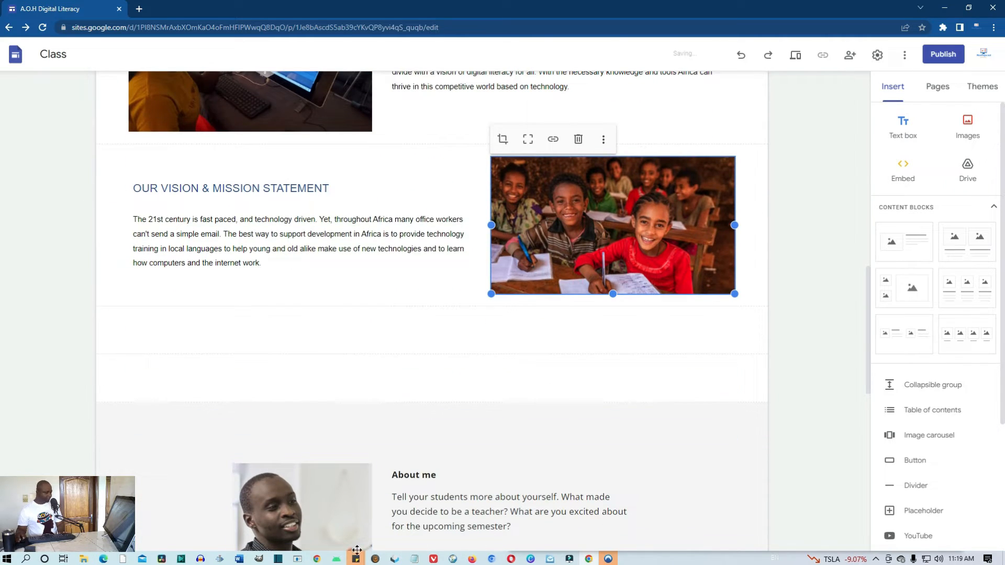
Copy the Our Work heading, then its paragraph and italic line, from the Word document
left_click(104, 560)
scroll(714, 382, "down", 3)
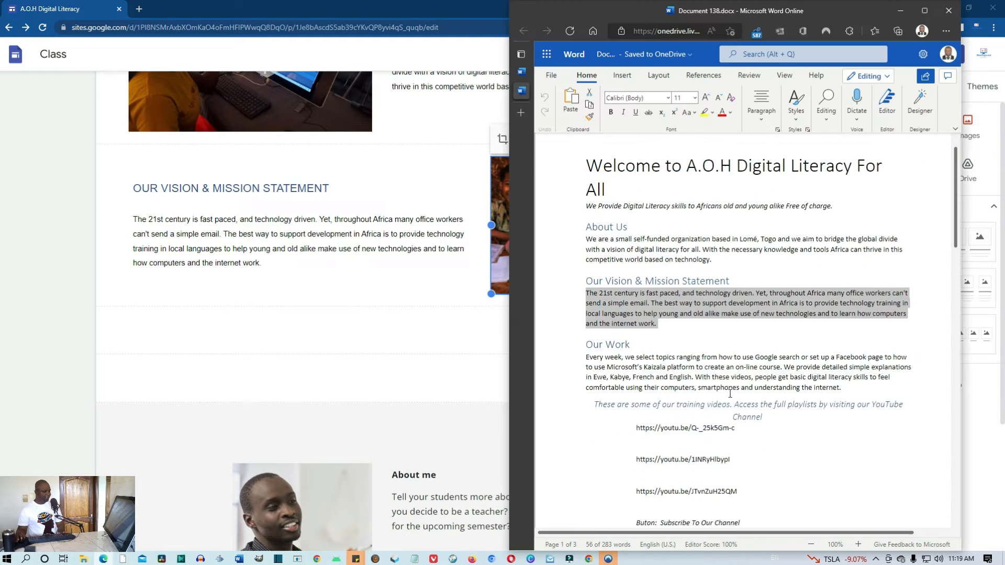
left_click(667, 276)
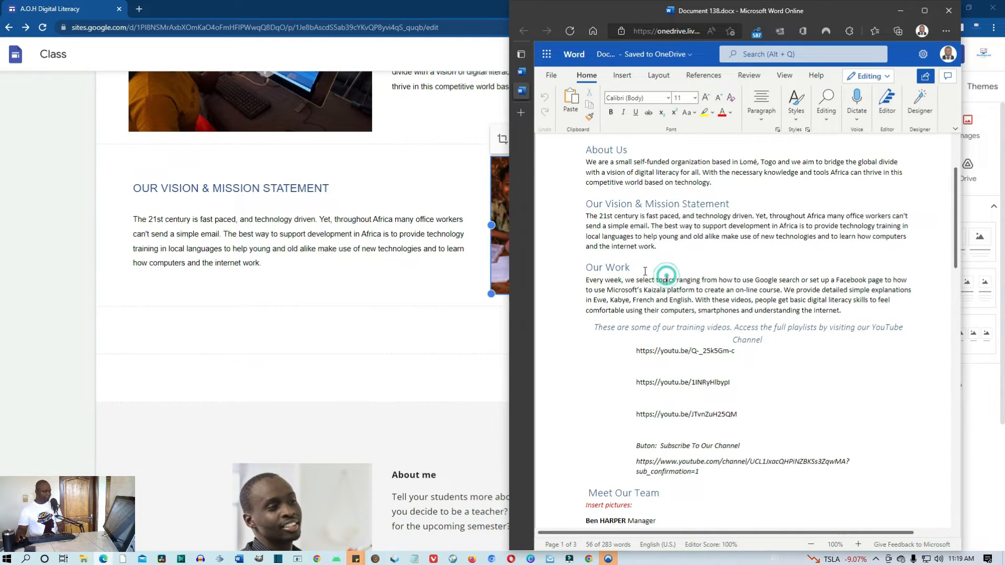
left_click_drag(630, 268, 573, 260)
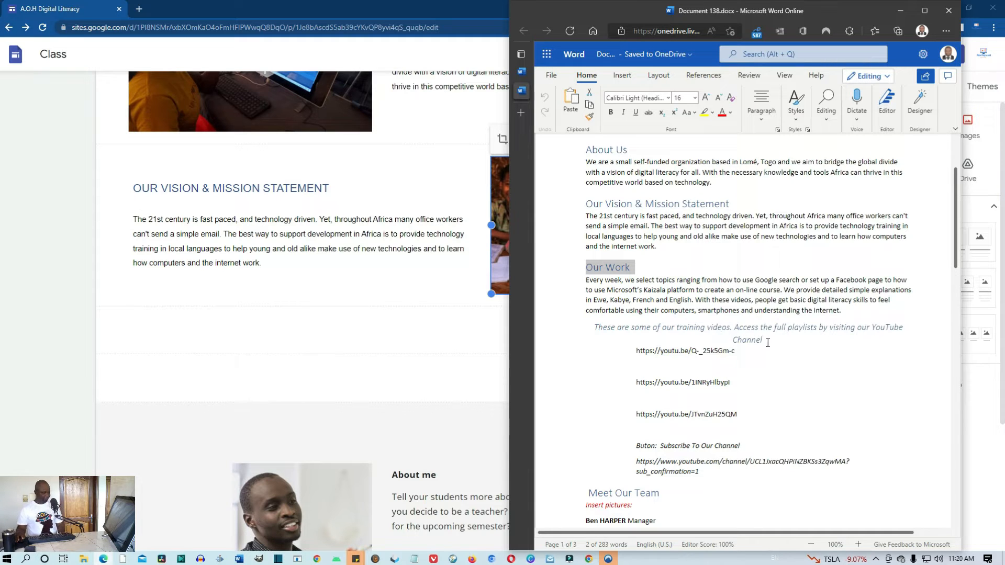
left_click_drag(768, 343, 584, 284)
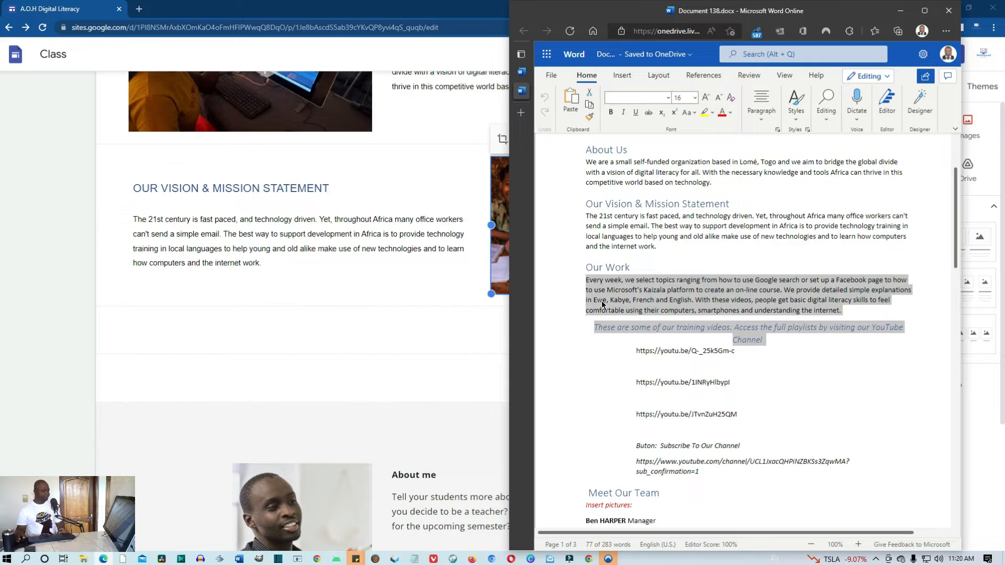
left_click(379, 312)
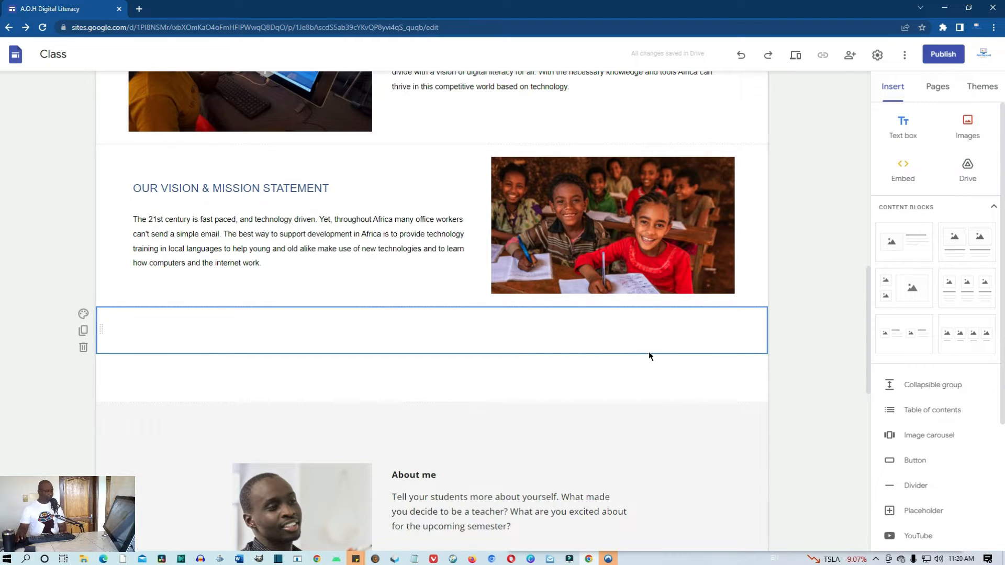
Insert a text box in the empty section below the vision statement, styled as Title
left_click(379, 341)
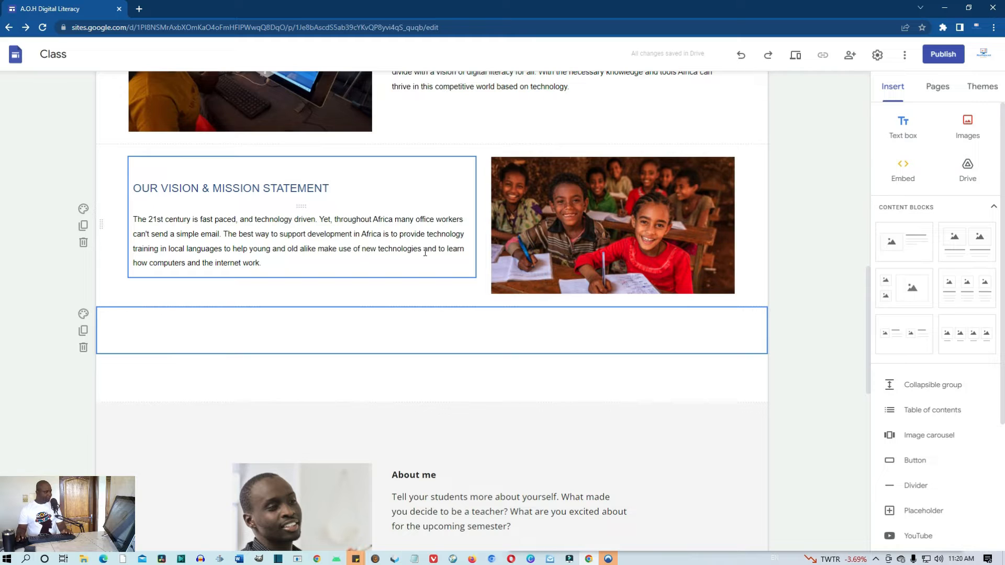
left_click(900, 126)
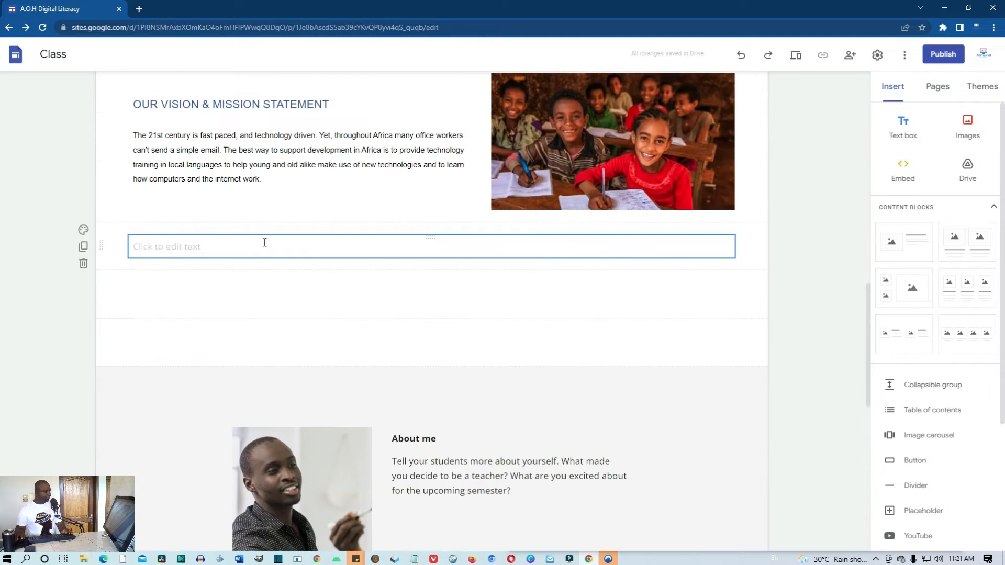
left_click(267, 243)
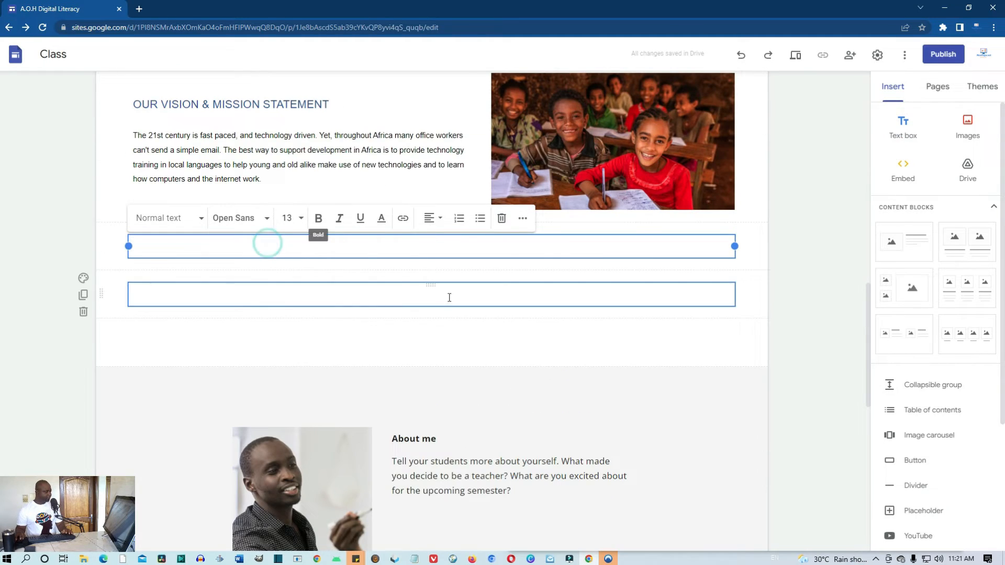
left_click(202, 223)
left_click(157, 255)
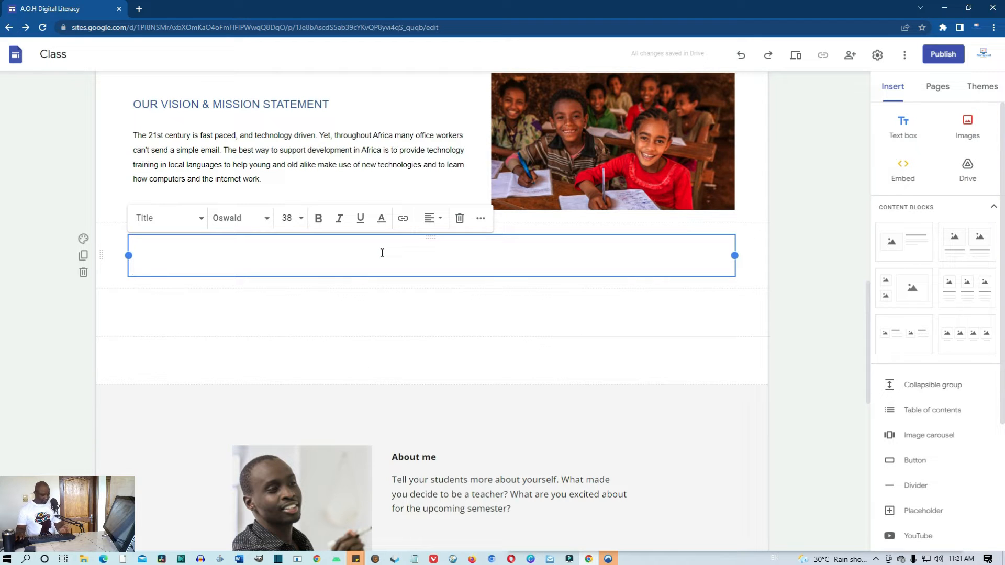
Paste 'Our Work' as the new title and centre the OUR WORK heading
key("super+v")
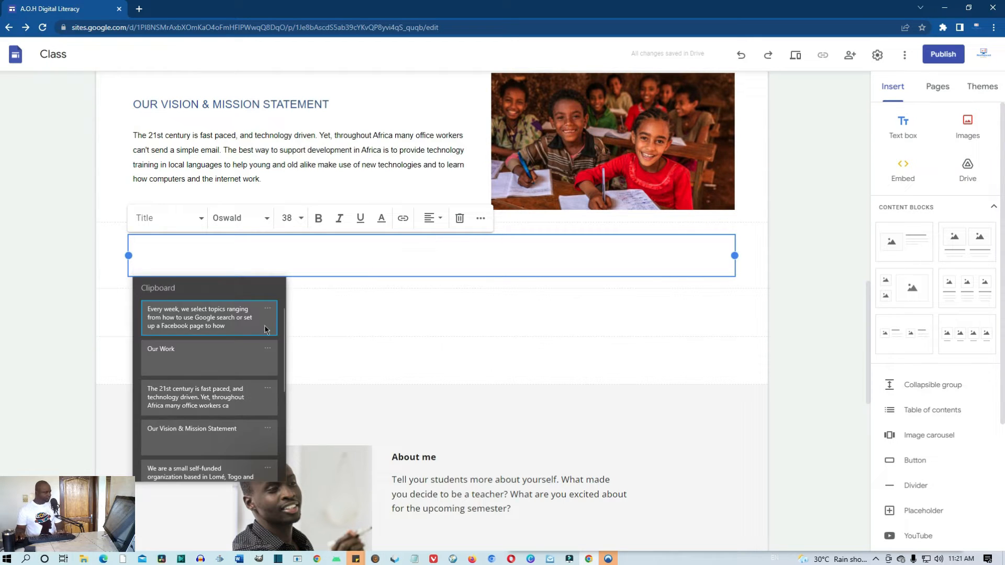
left_click(181, 357)
left_click(182, 356)
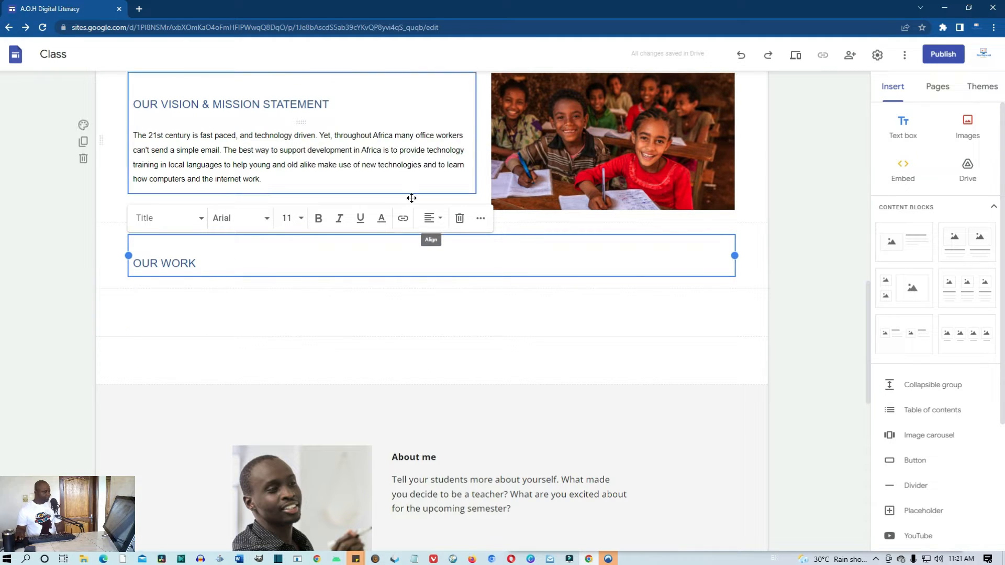
left_click(441, 220)
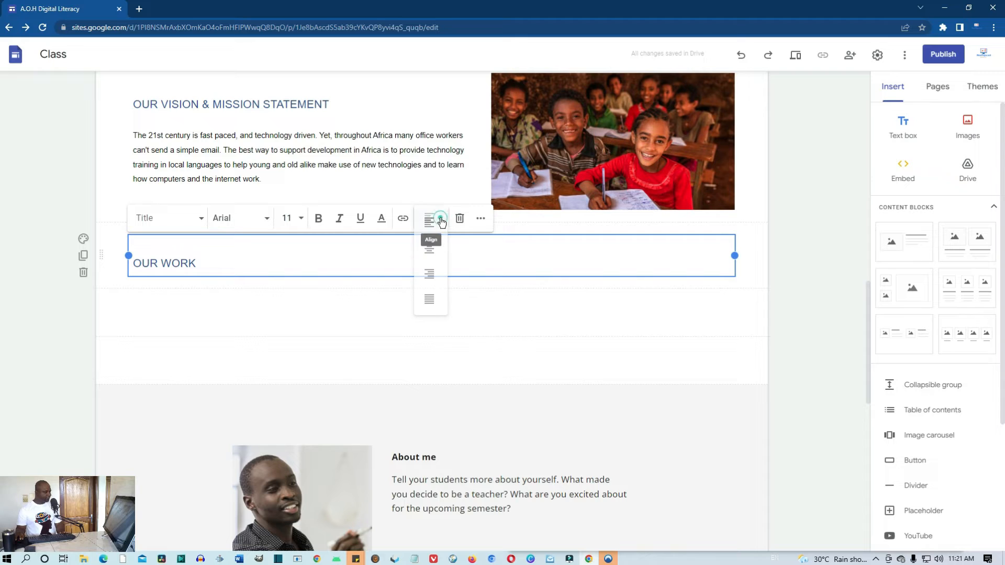
left_click(433, 251)
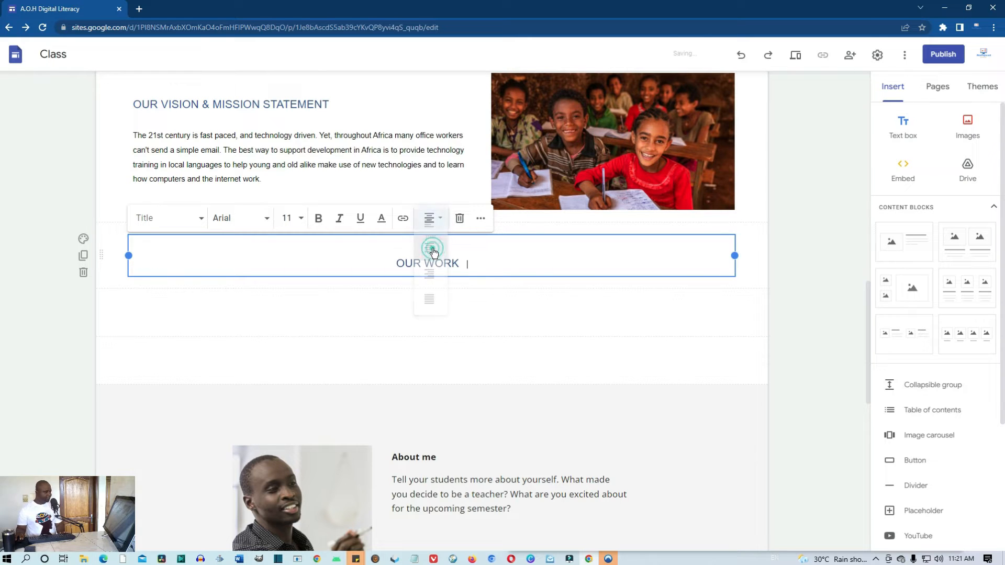
Paste the weekly-topics paragraph and italic training-videos line into the box below OUR WORK
left_click(411, 307)
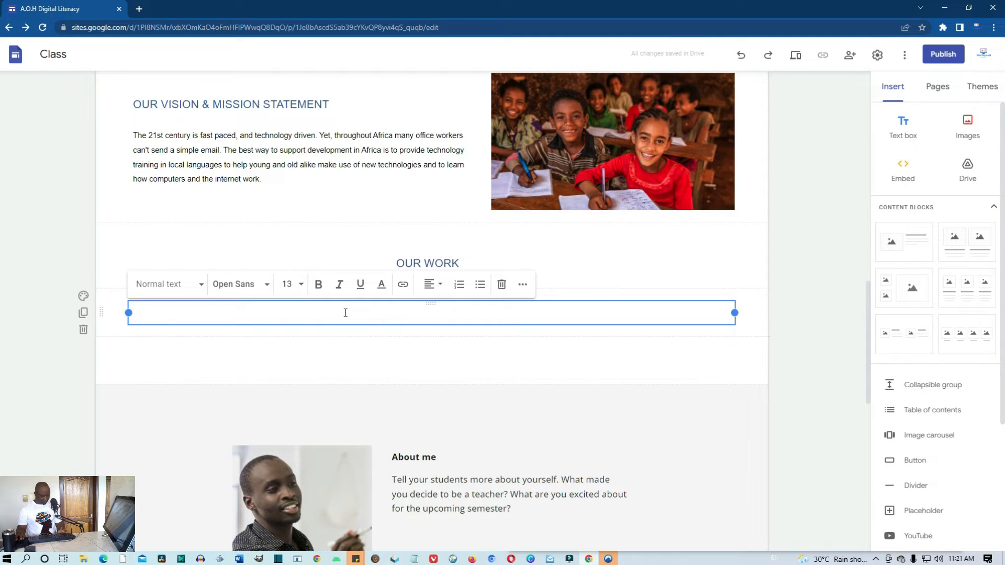
key("super+v")
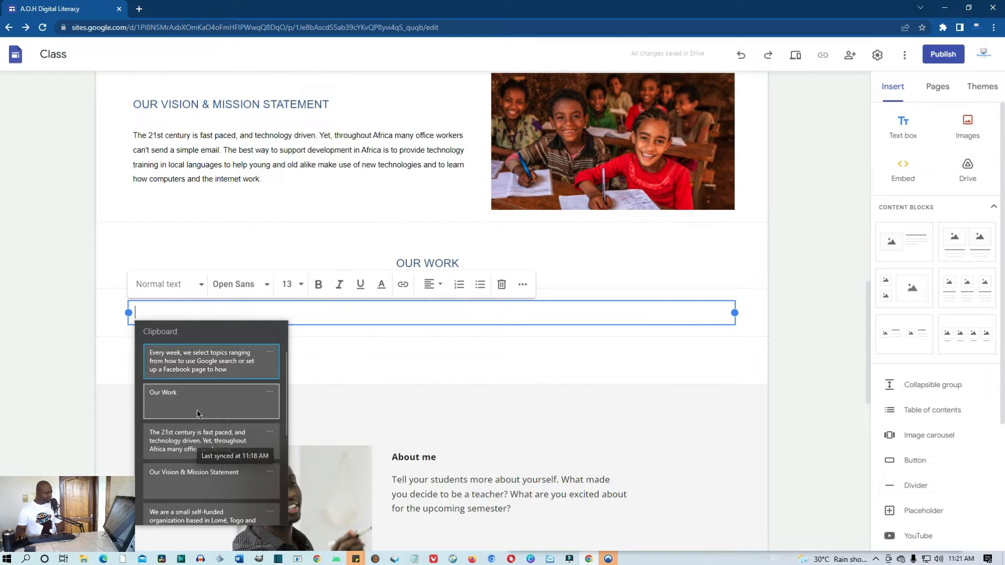
left_click(187, 365)
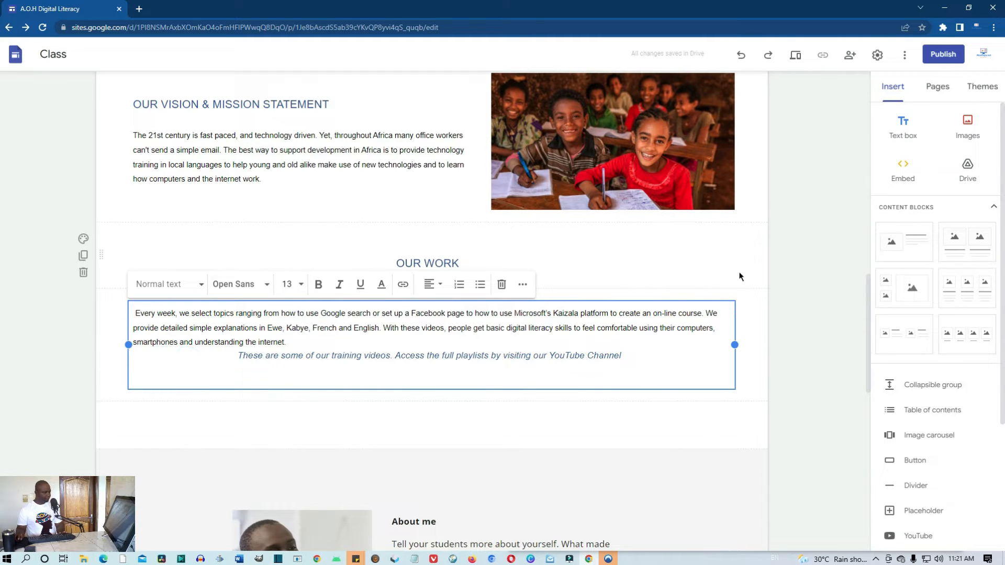
left_click(765, 270)
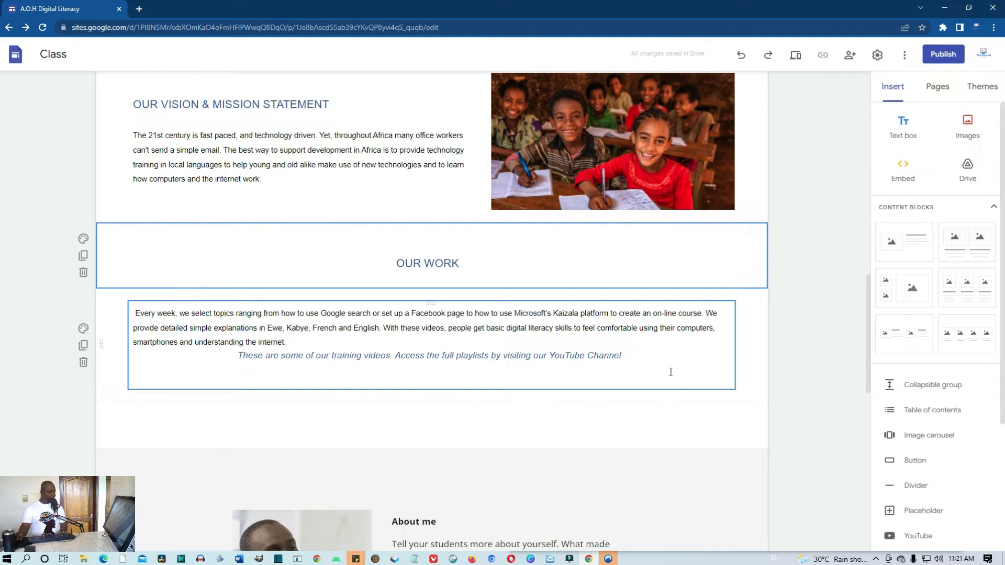
scroll(818, 80, "up", 1)
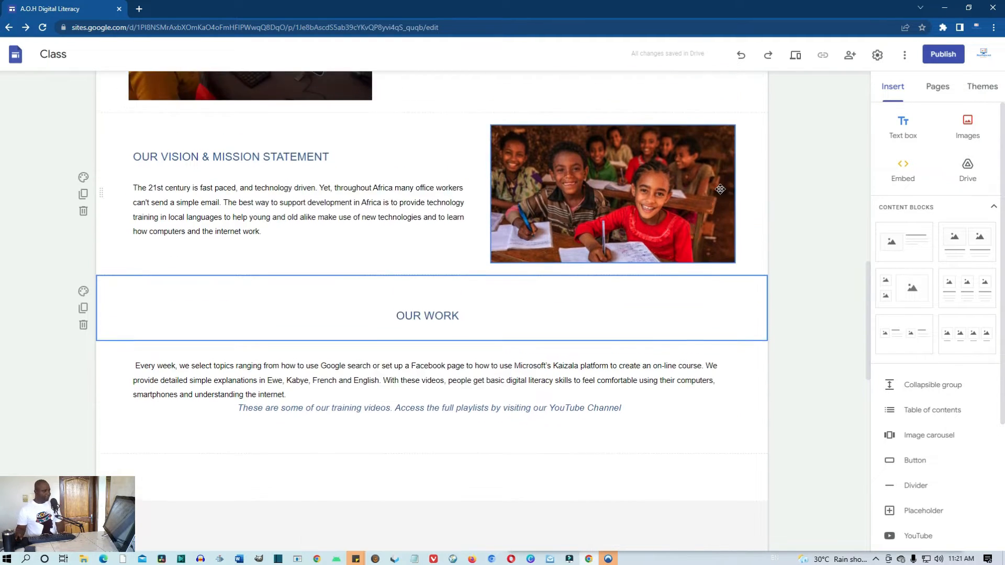
left_click(796, 56)
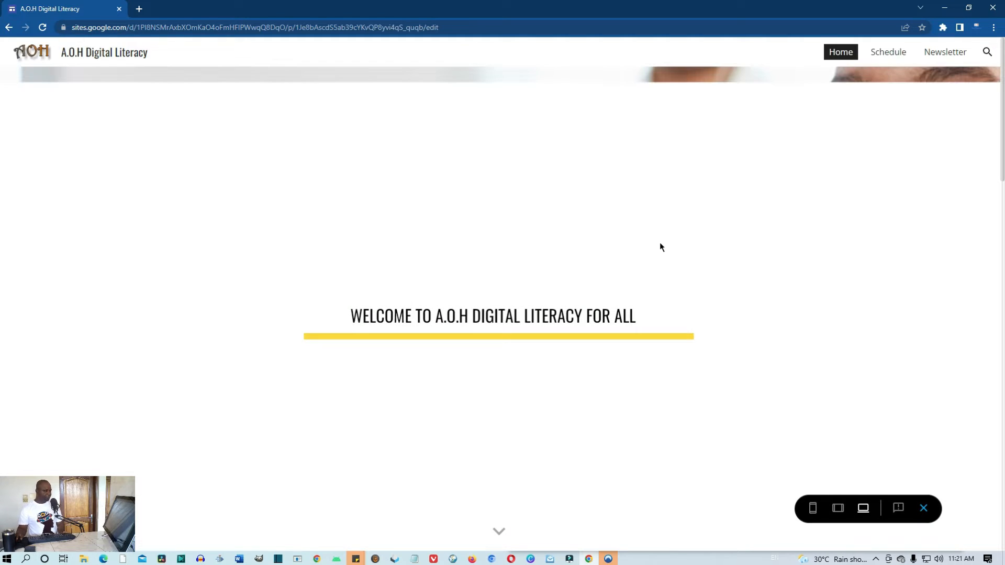
scroll(655, 245, "down", 1)
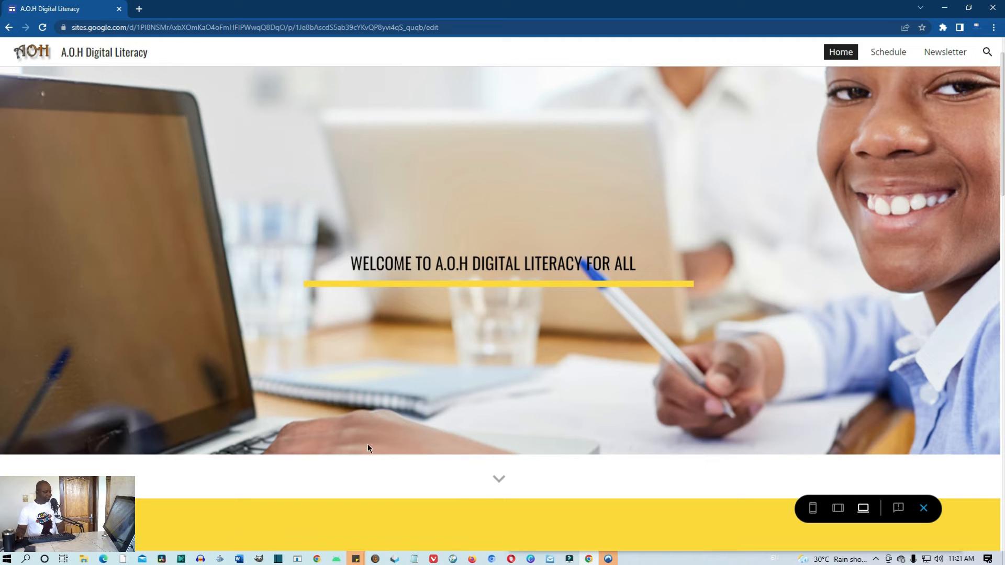
left_click(496, 478)
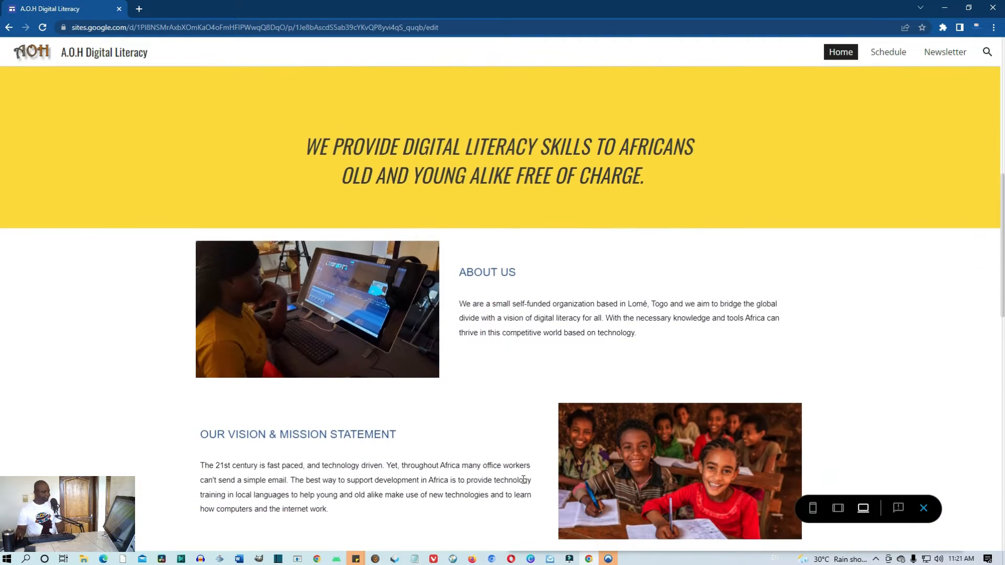
scroll(523, 480, "down", 4)
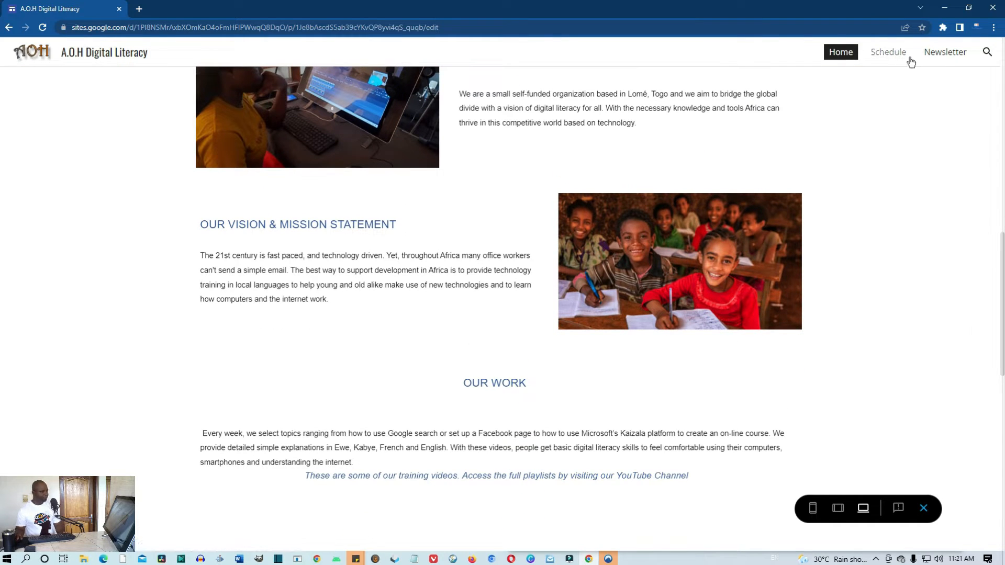
left_click(924, 508)
scroll(680, 450, "down", 5)
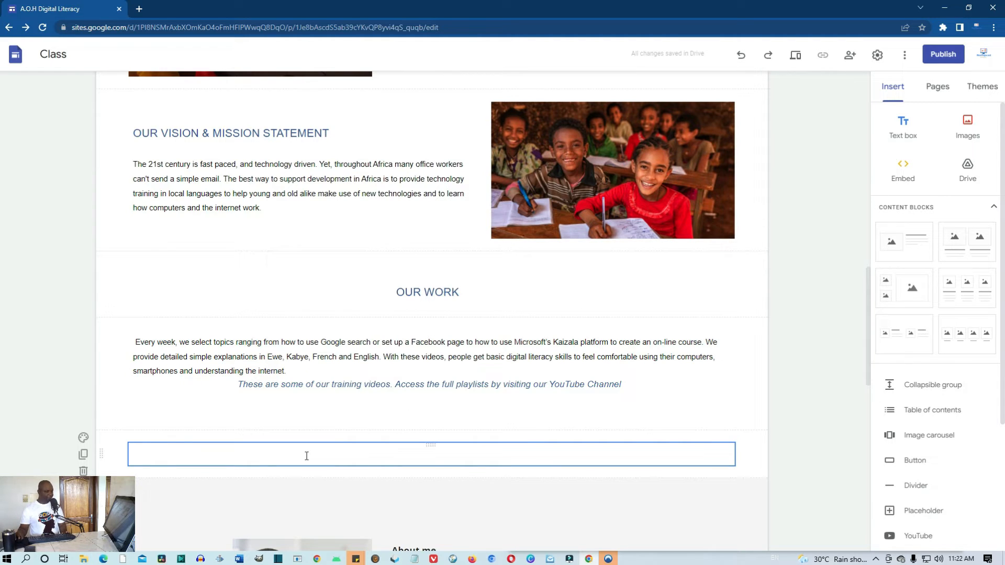
scroll(980, 309, "down", 2)
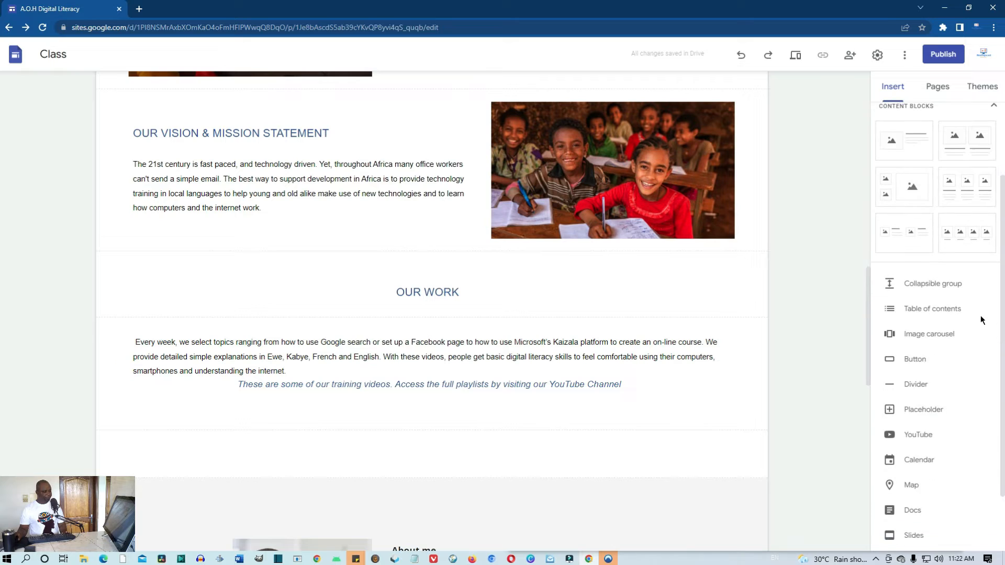
scroll(981, 320, "down", 2)
Insert the three-image content block below Our Work and select its left card
scroll(980, 329, "up", 2)
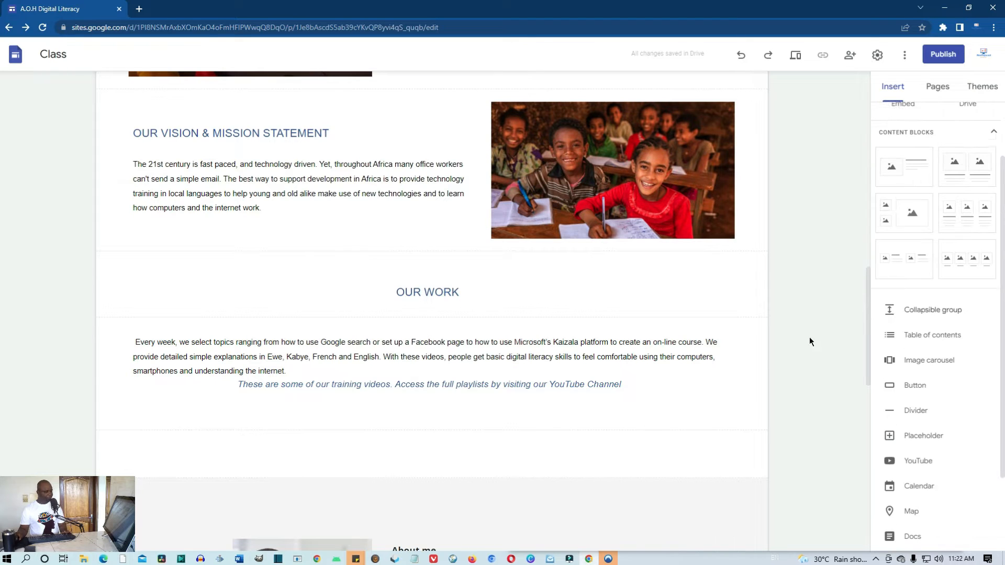
left_click(698, 390)
left_click(753, 437)
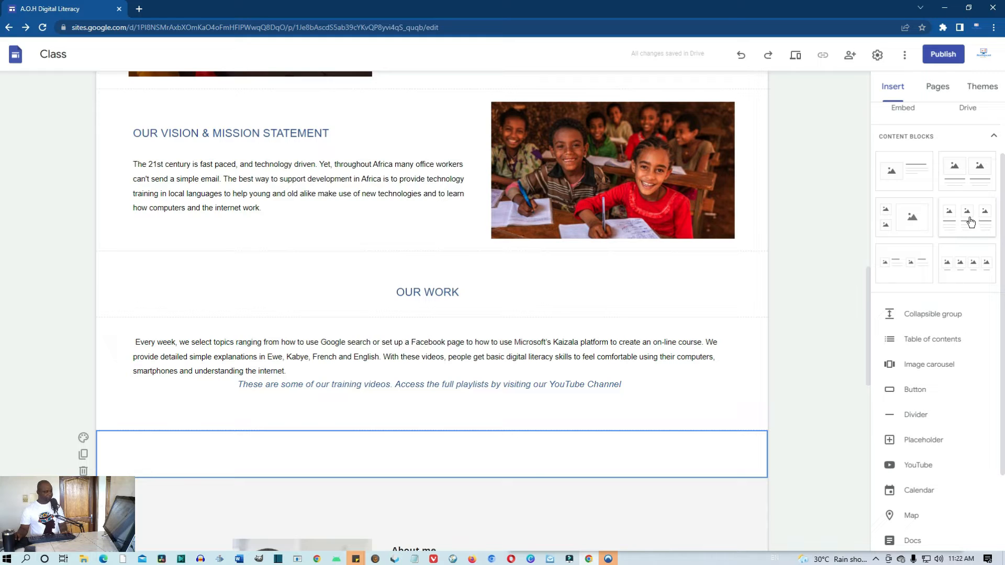
left_click_drag(971, 219, 423, 430)
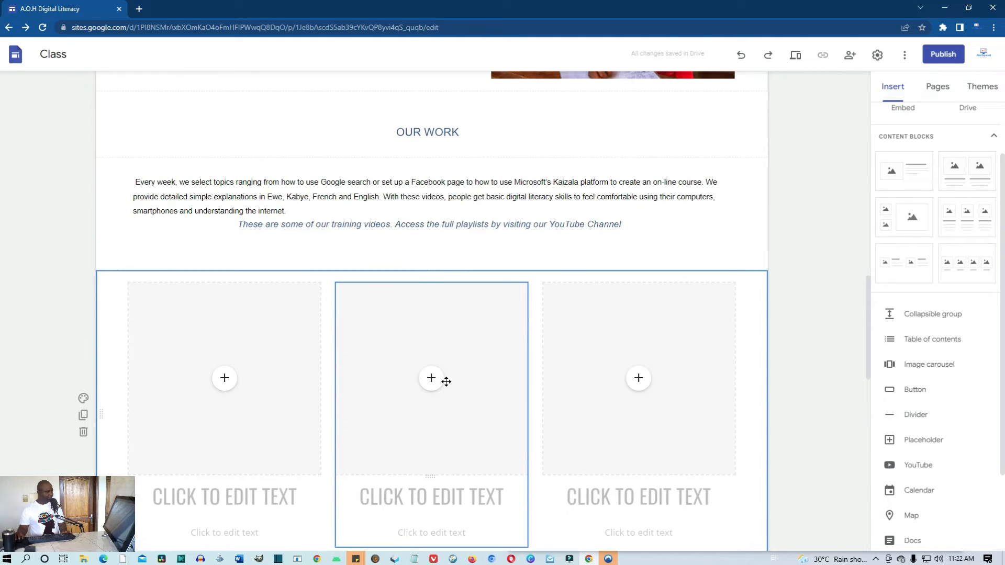
scroll(452, 402, "down", 2)
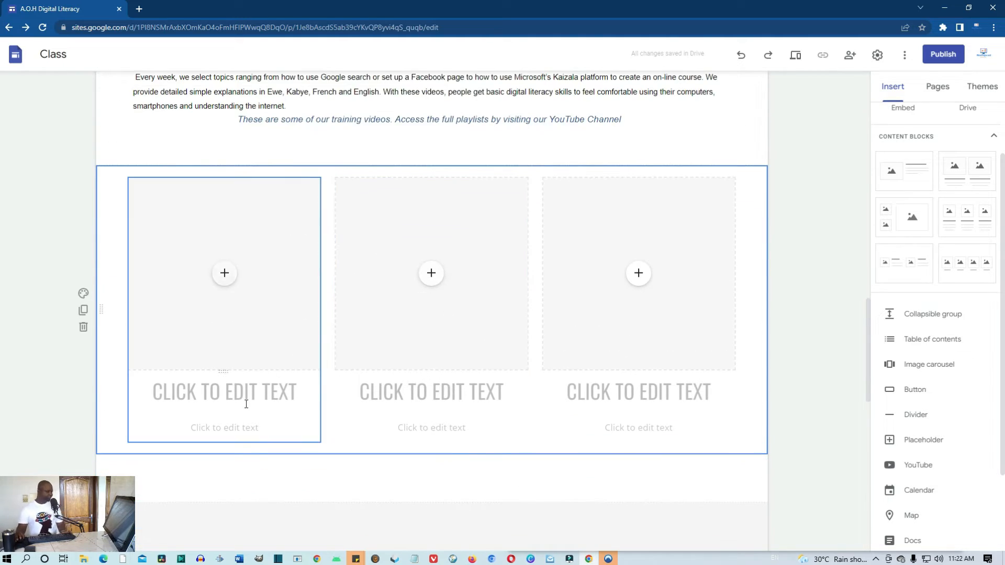
scroll(288, 290, "up", 1)
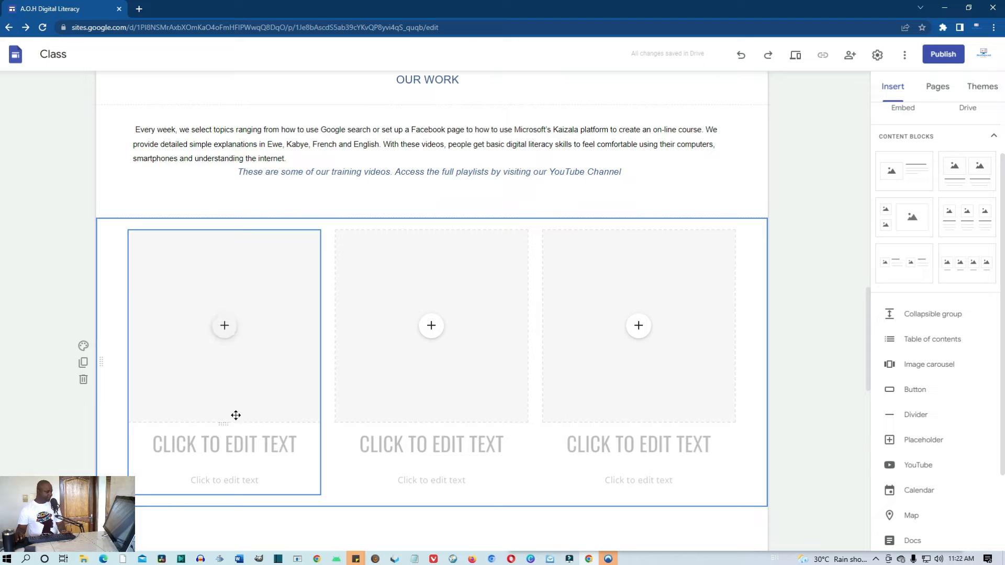
left_click(251, 460)
left_click(310, 452)
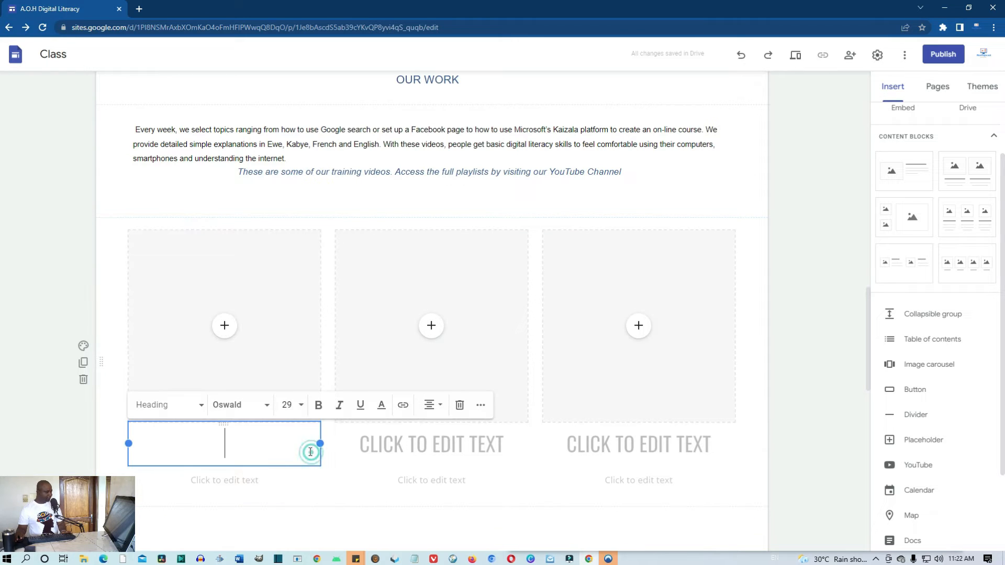
left_click(287, 333)
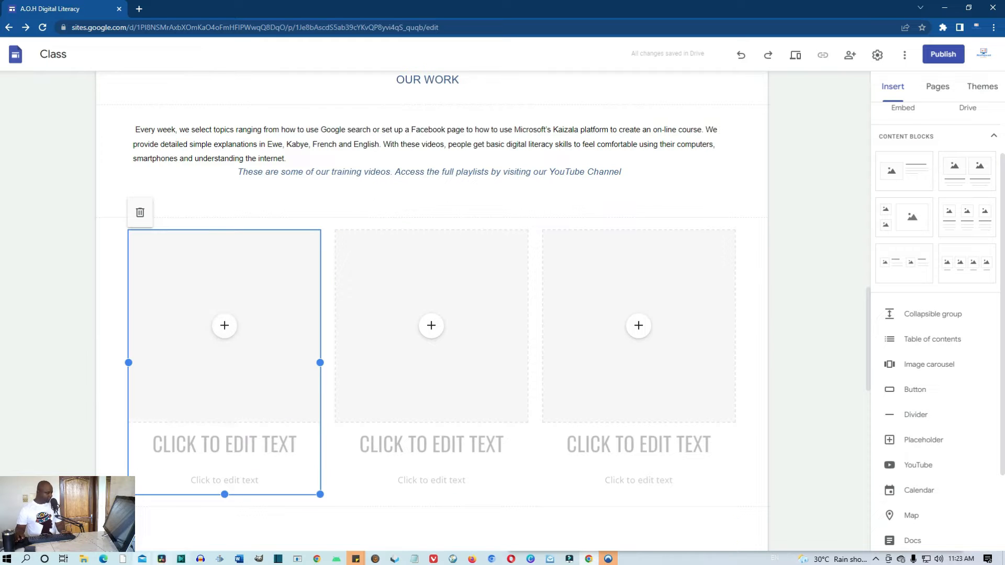
left_click(105, 559)
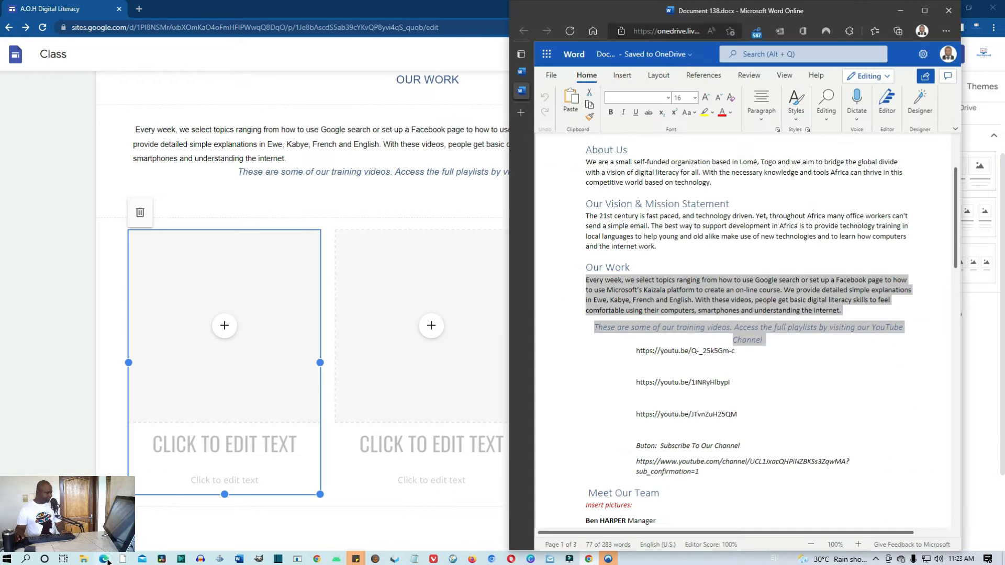
left_click(828, 378)
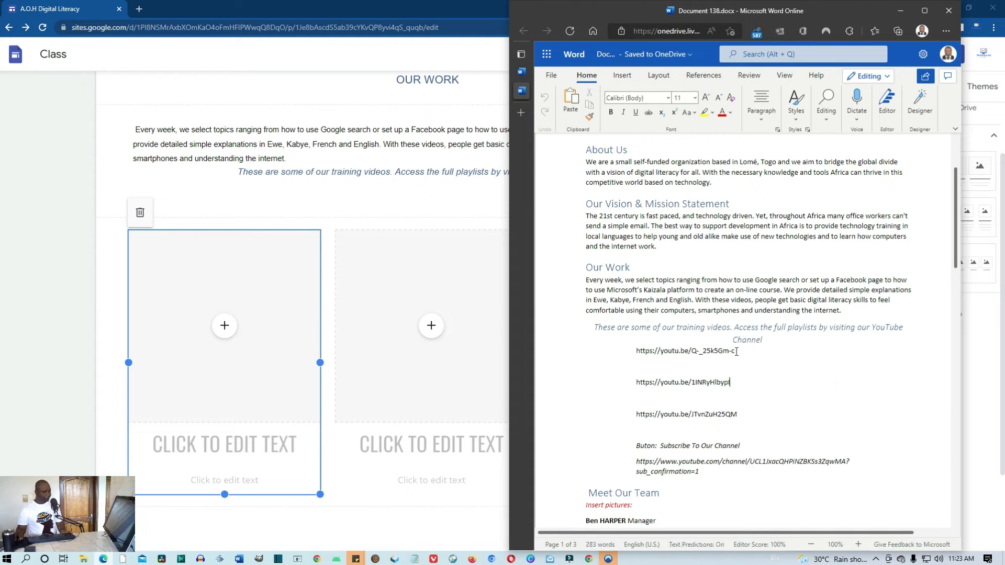
left_click_drag(737, 352, 623, 352)
key("ctrl+c")
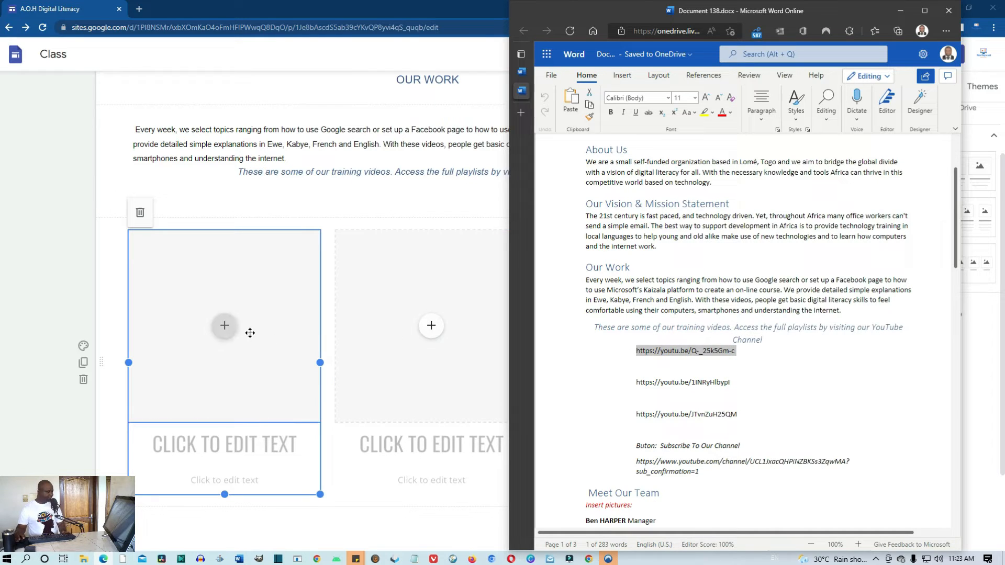
left_click(232, 334)
Embed the 'How to create an enrollment form using Google forms' YouTube video in the first placeholder
left_click(228, 333)
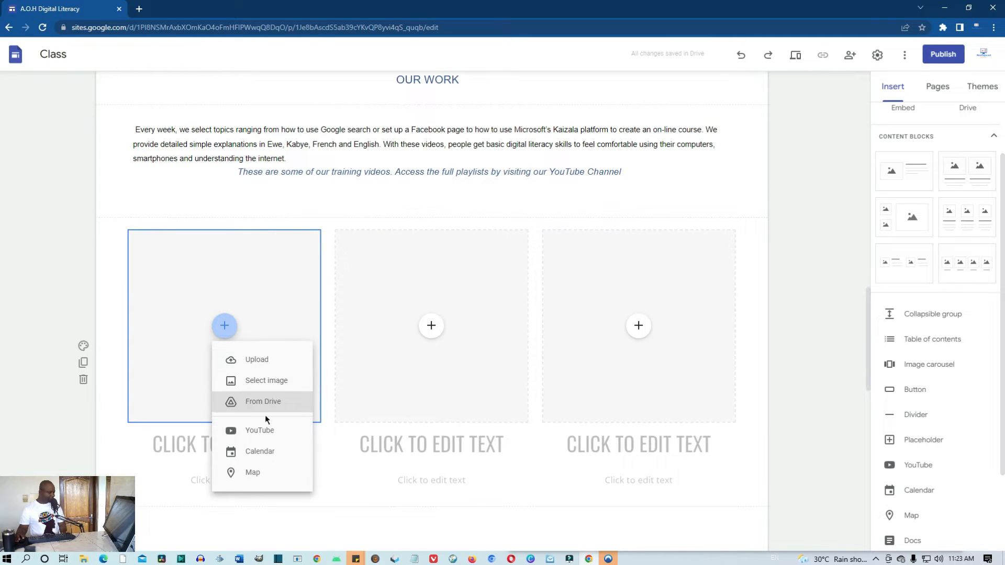
left_click(260, 431)
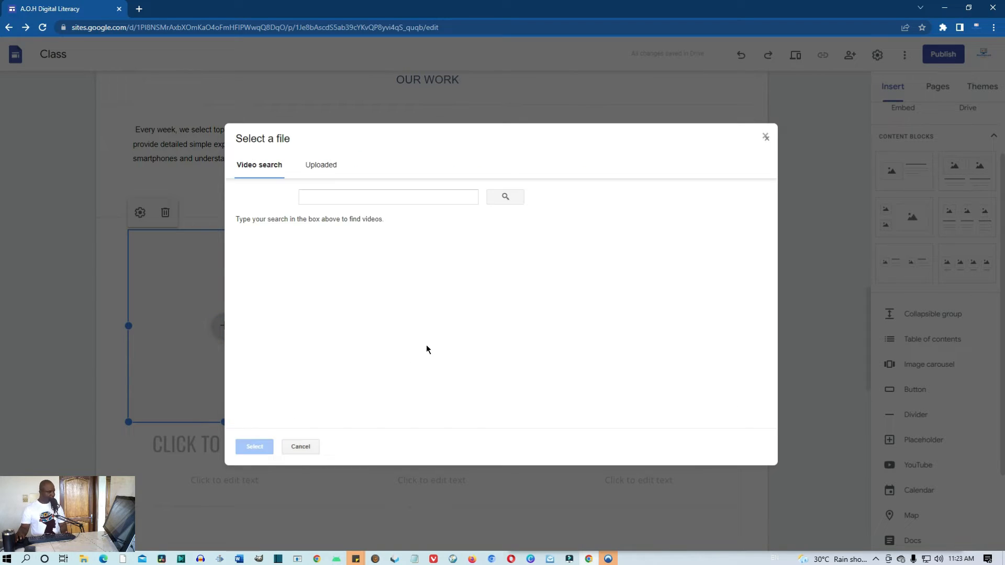
left_click(373, 194)
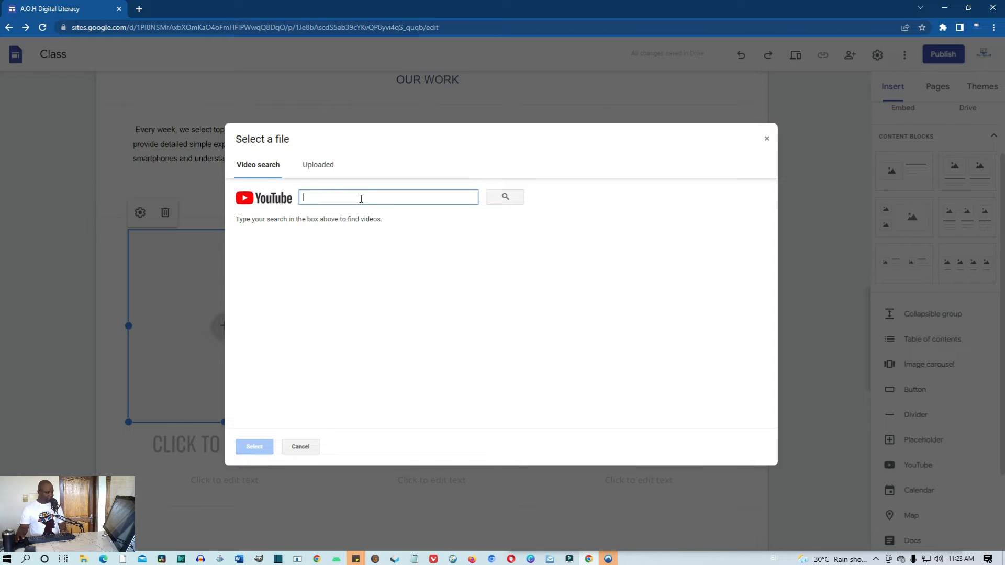
left_click(361, 198)
key("ctrl+v")
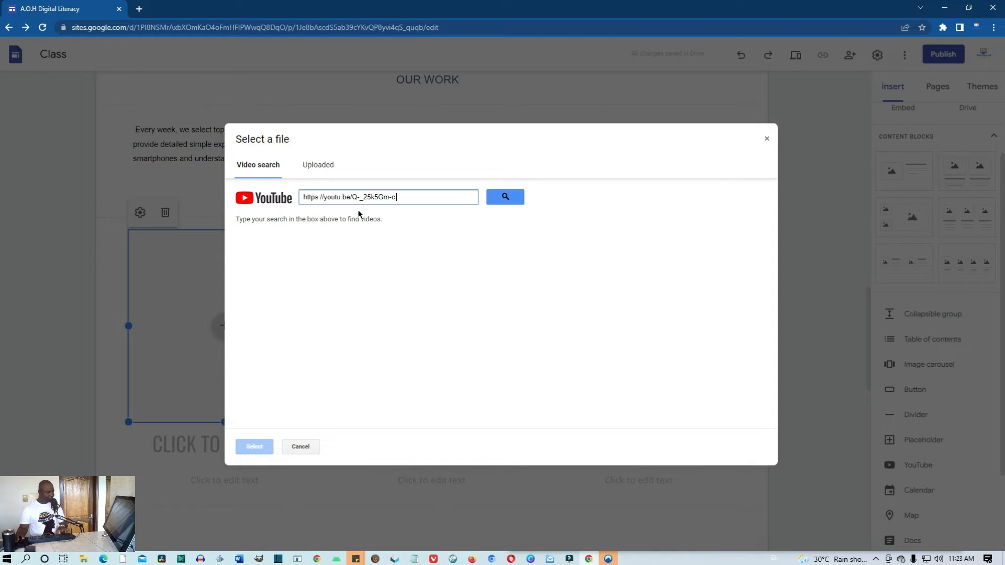
left_click(506, 198)
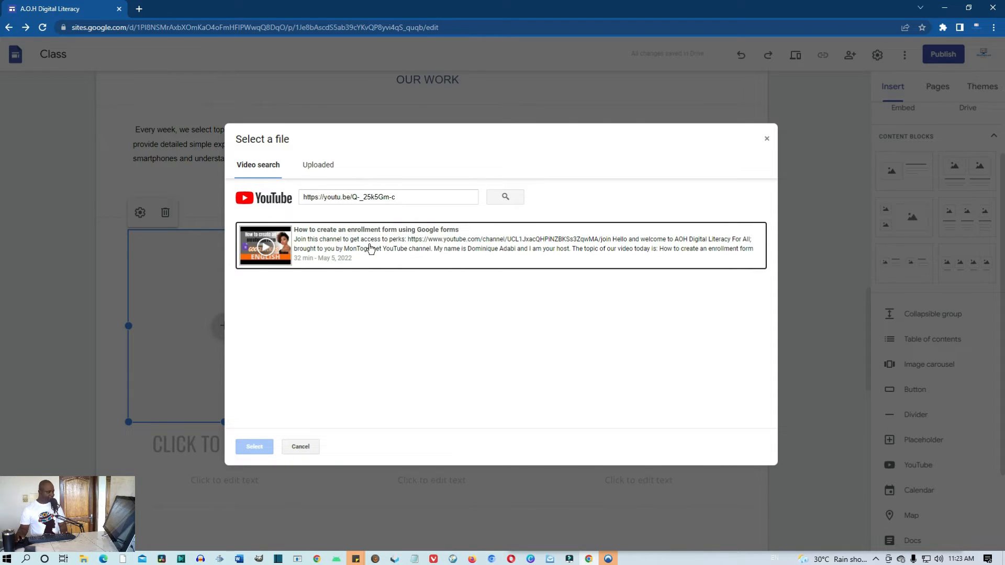
left_click(388, 246)
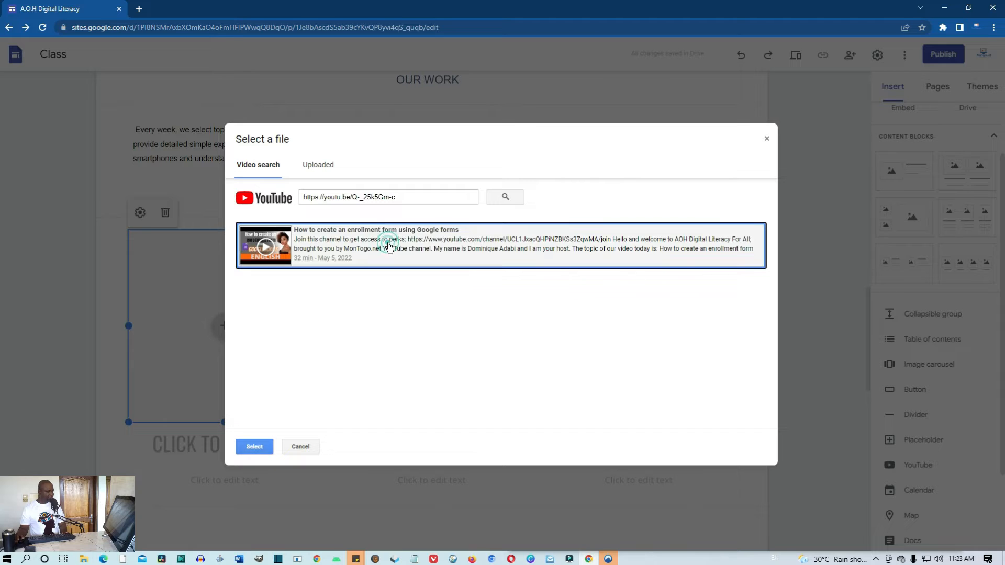
left_click(262, 447)
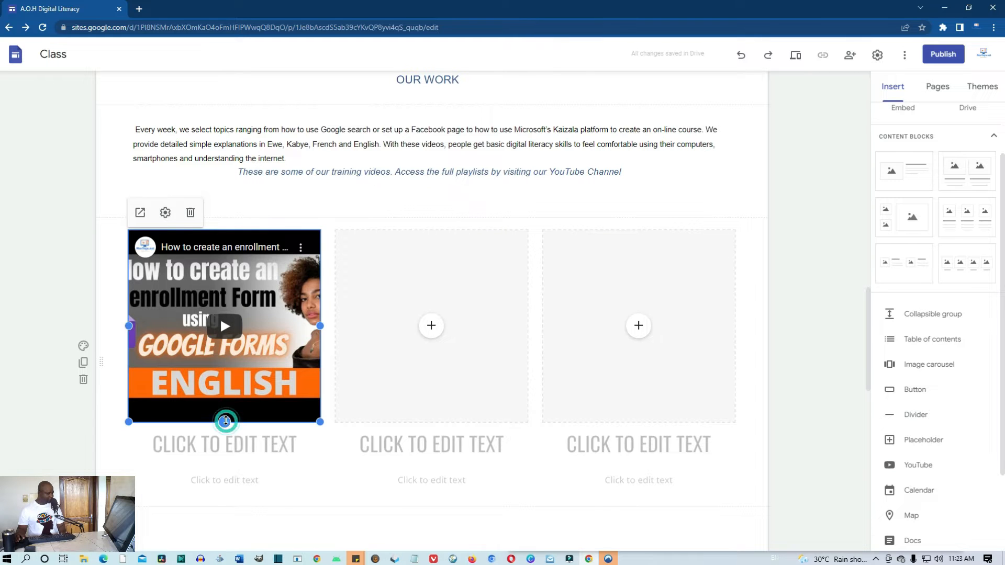
Shorten the first video, then select the second YouTube link in the Word notes
left_click_drag(225, 422, 226, 339)
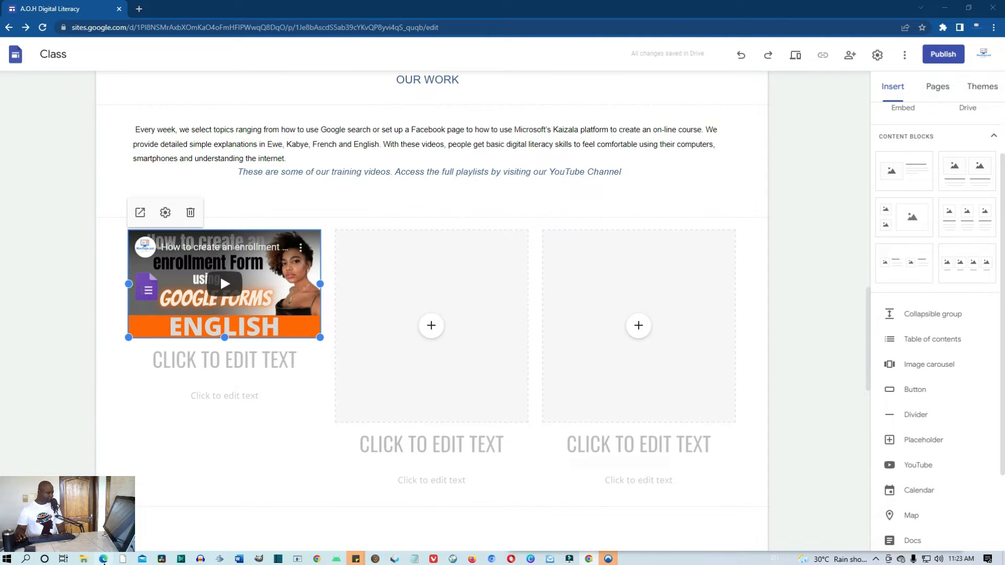
left_click(183, 558)
left_click_drag(739, 385, 631, 382)
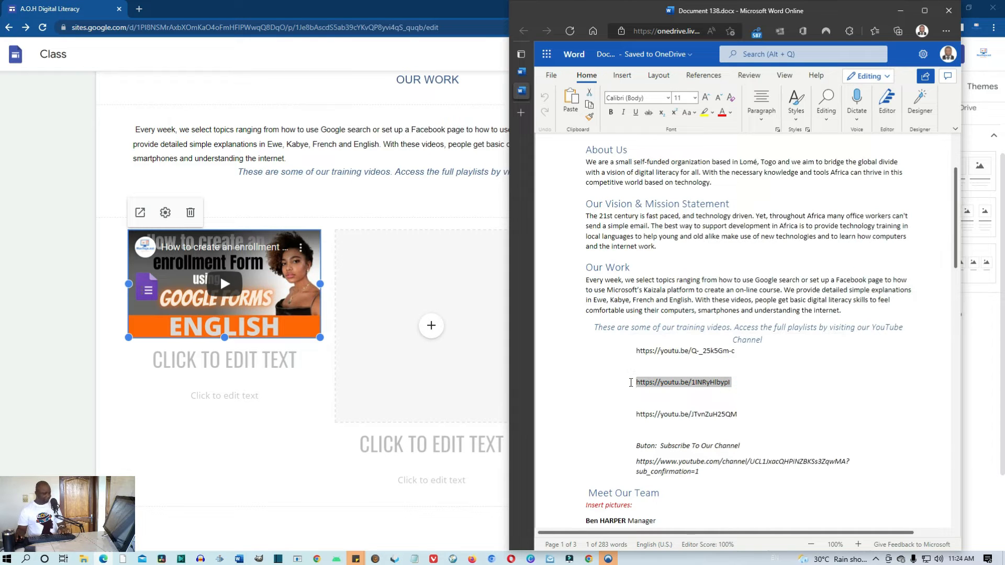
Embed the pasted Microsoft Forms enrollment video in the middle column, shortened to match the first
left_click(431, 325)
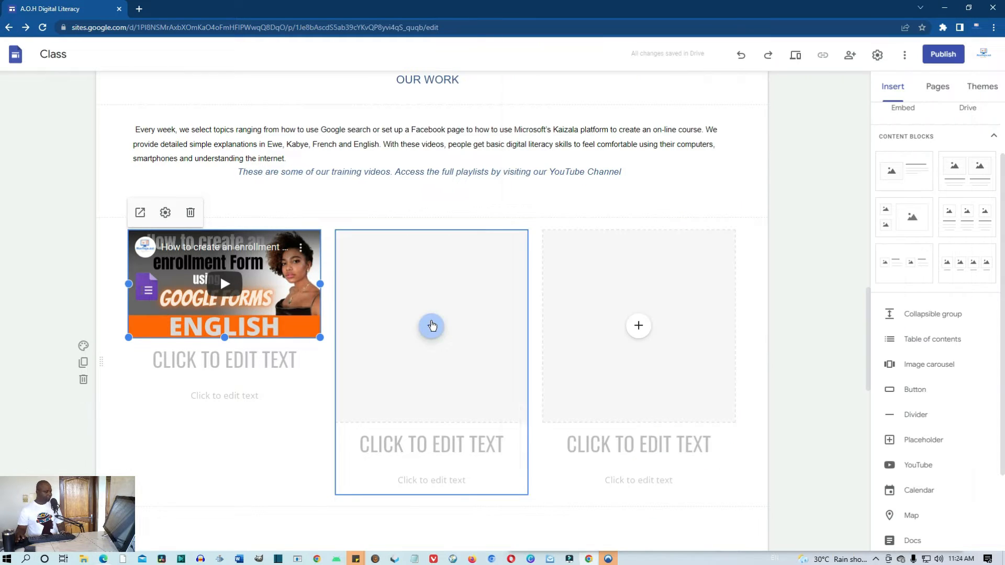
left_click(464, 430)
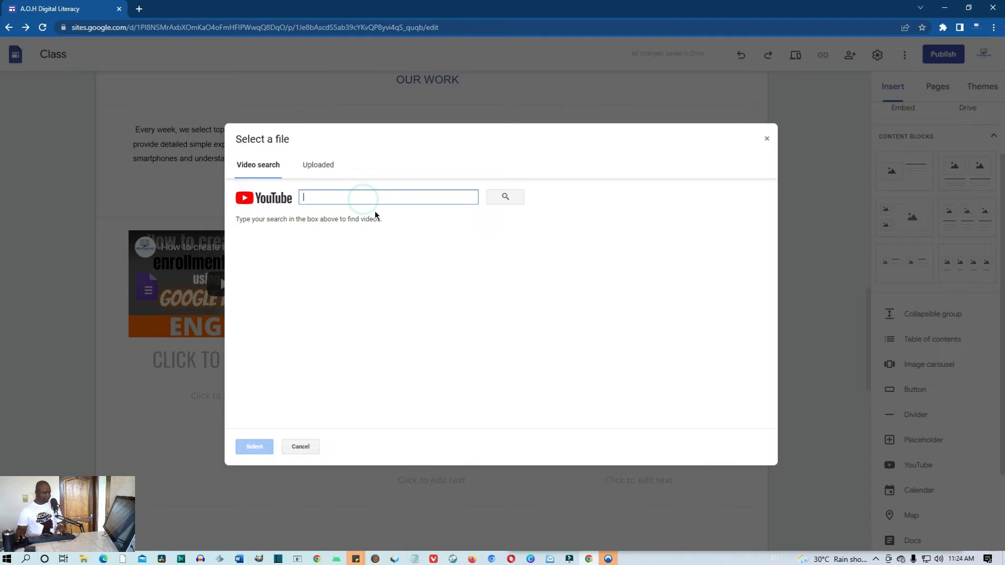
type("https://youtu.be/1INRyHlbypl")
left_click(500, 194)
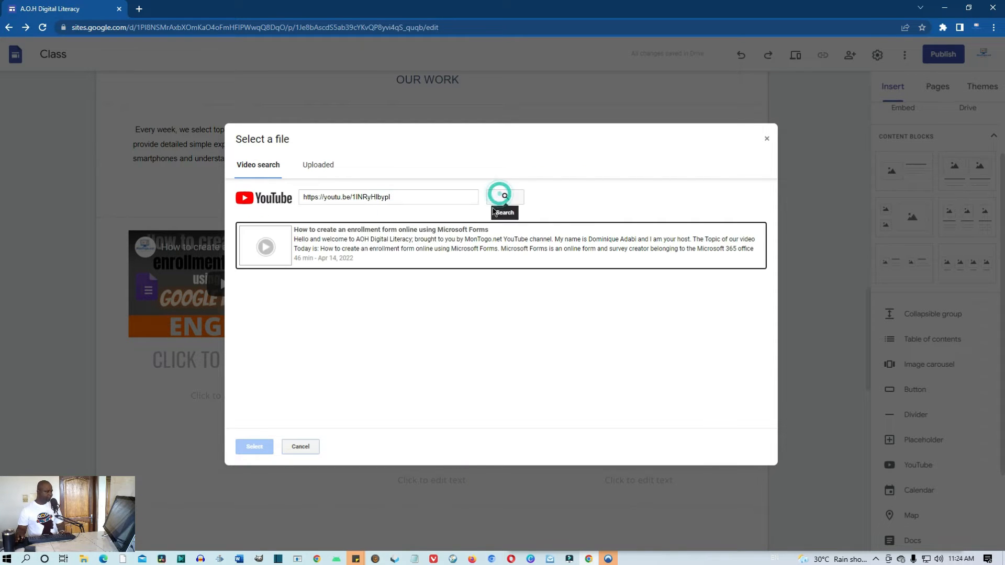
left_click(348, 251)
left_click(264, 452)
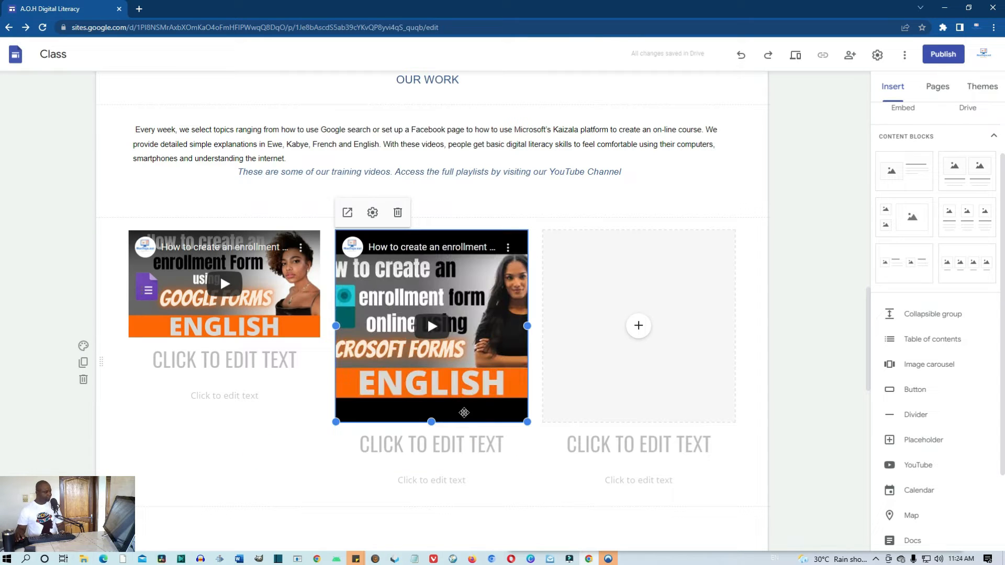
left_click_drag(432, 421, 419, 341)
left_click(438, 472)
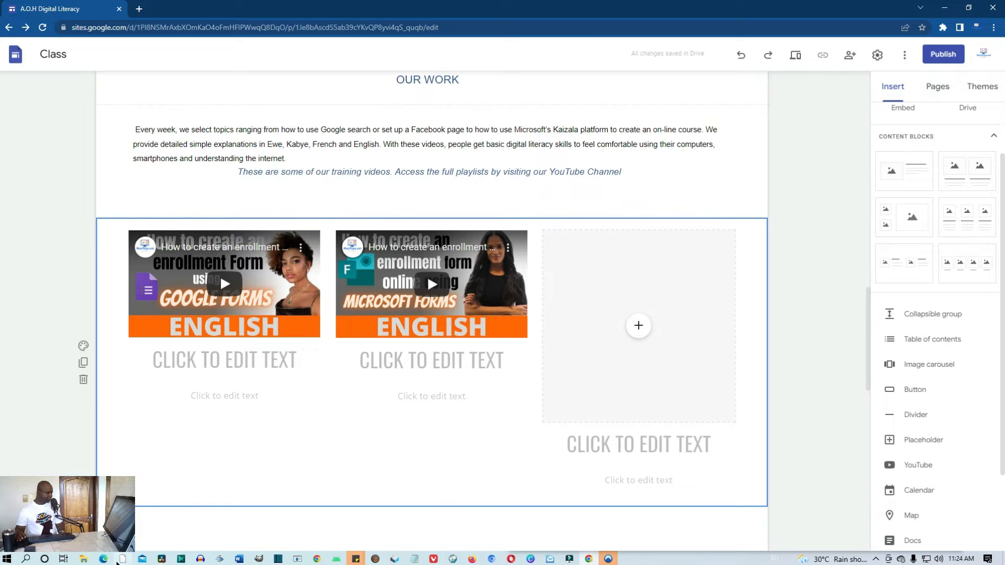
left_click(103, 559)
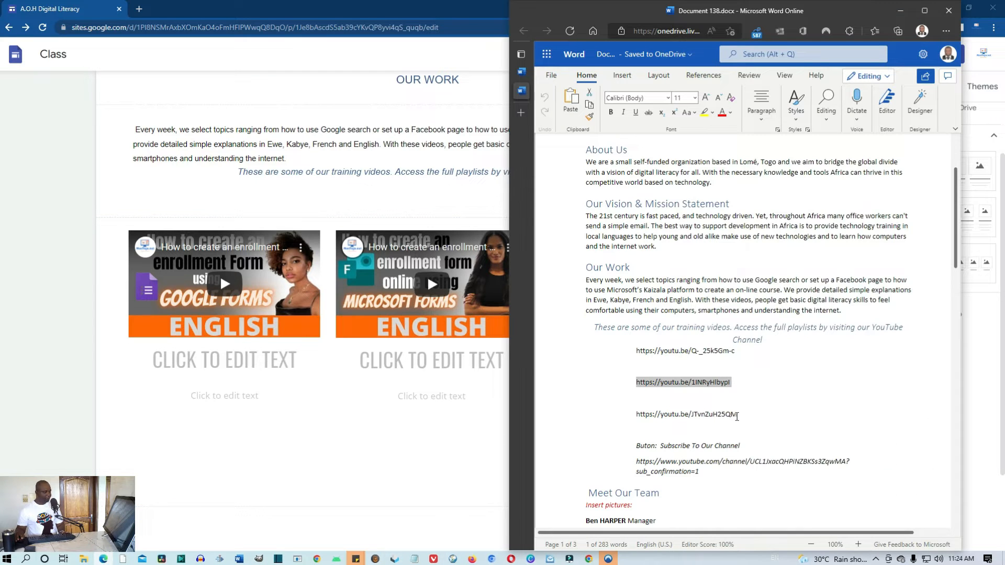
Embed the third link's Gcompris 'Teach Your kids Using a Computer' video in the third column, sized to match
triple_click(720, 416)
key("ctrl+c")
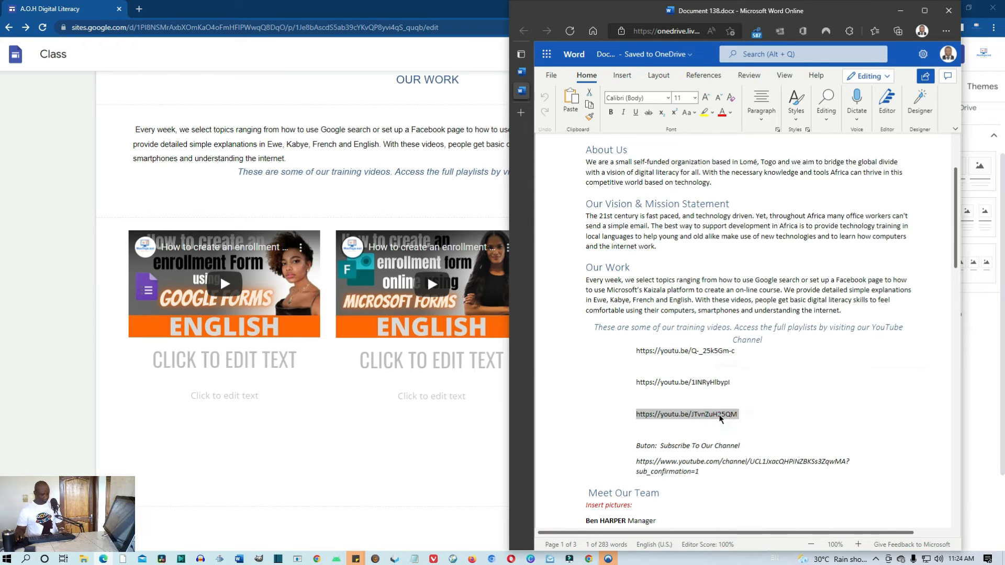
left_click(435, 477)
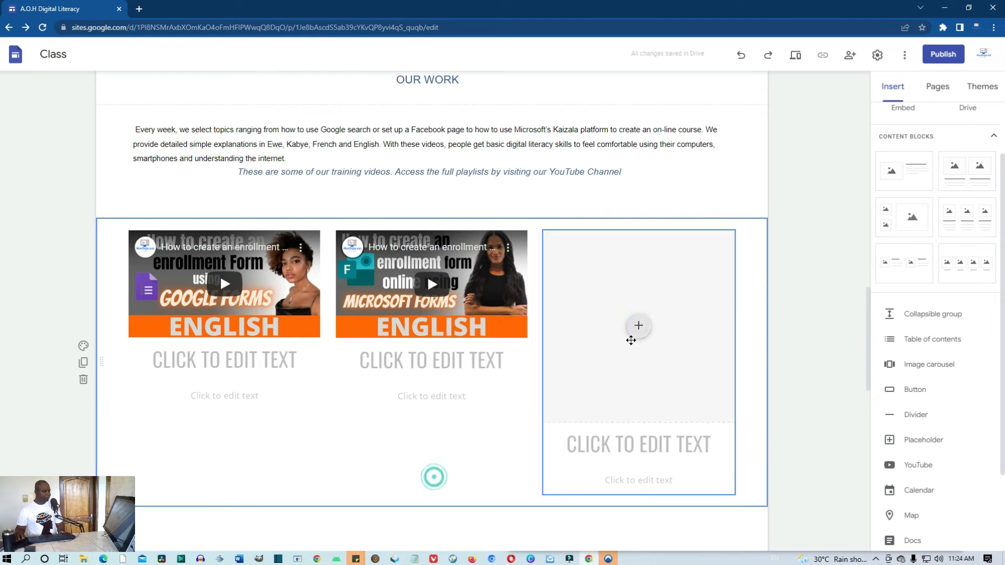
left_click(639, 327)
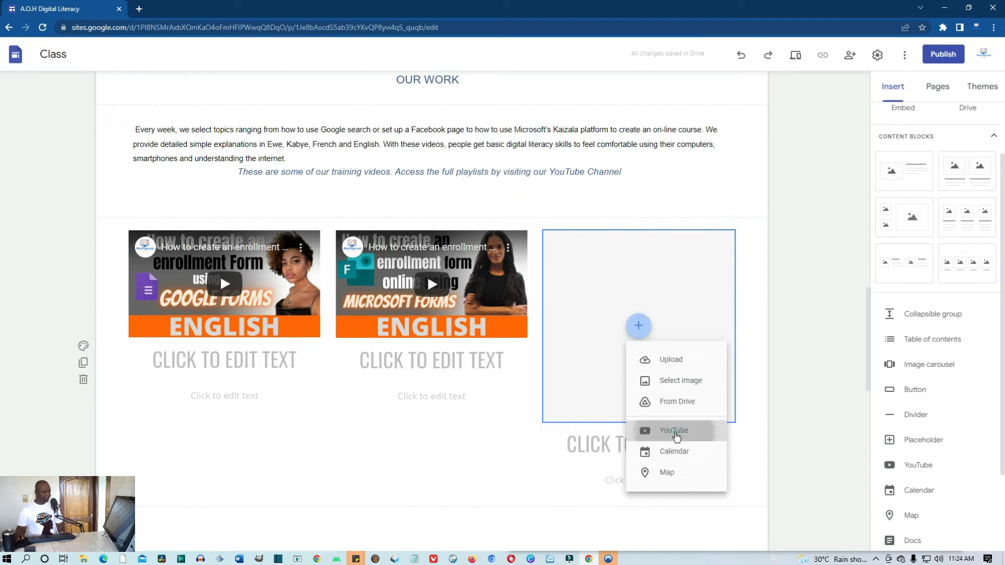
left_click(675, 437)
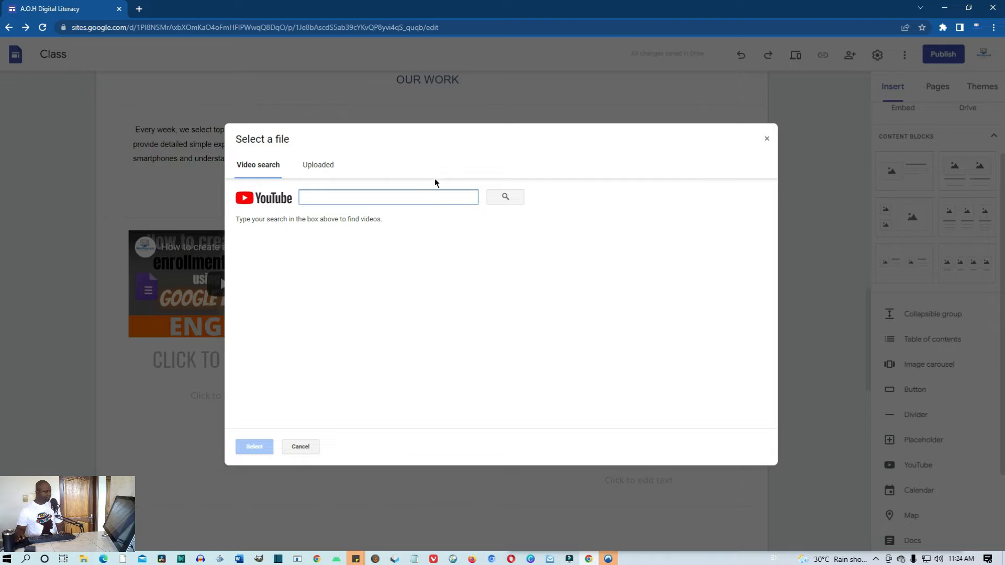
key("ctrl+v")
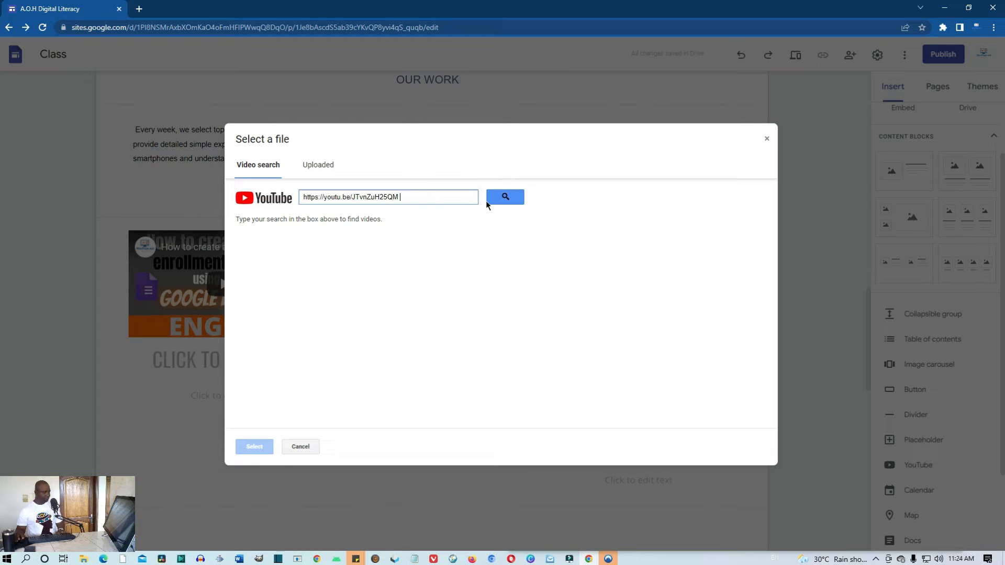
left_click(505, 197)
left_click(334, 238)
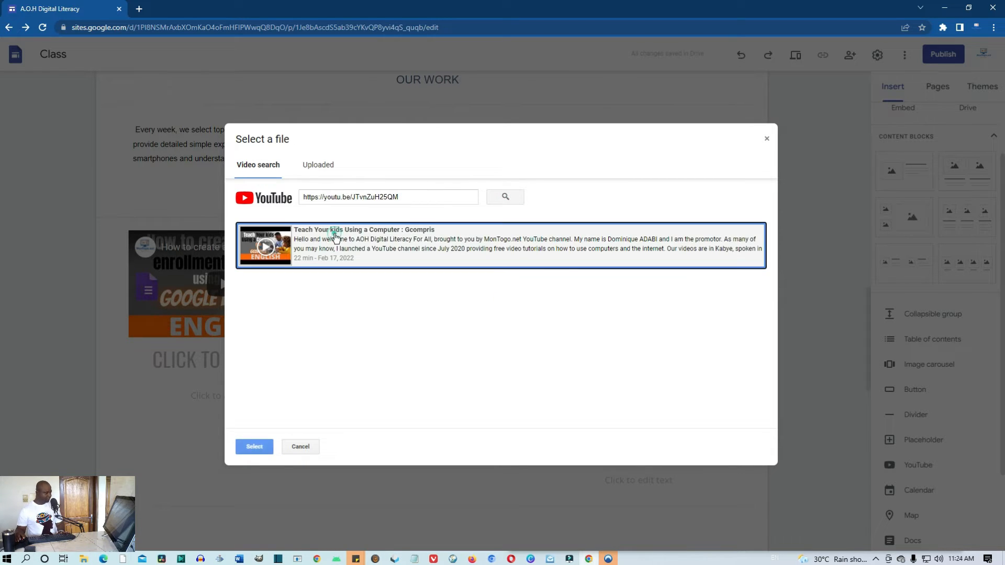
left_click(254, 447)
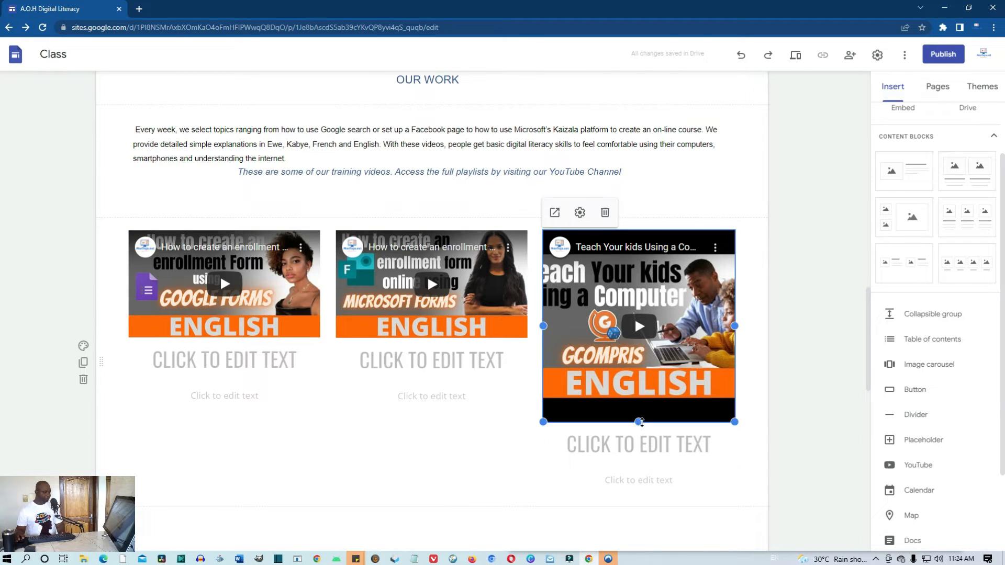
left_click_drag(640, 421, 621, 337)
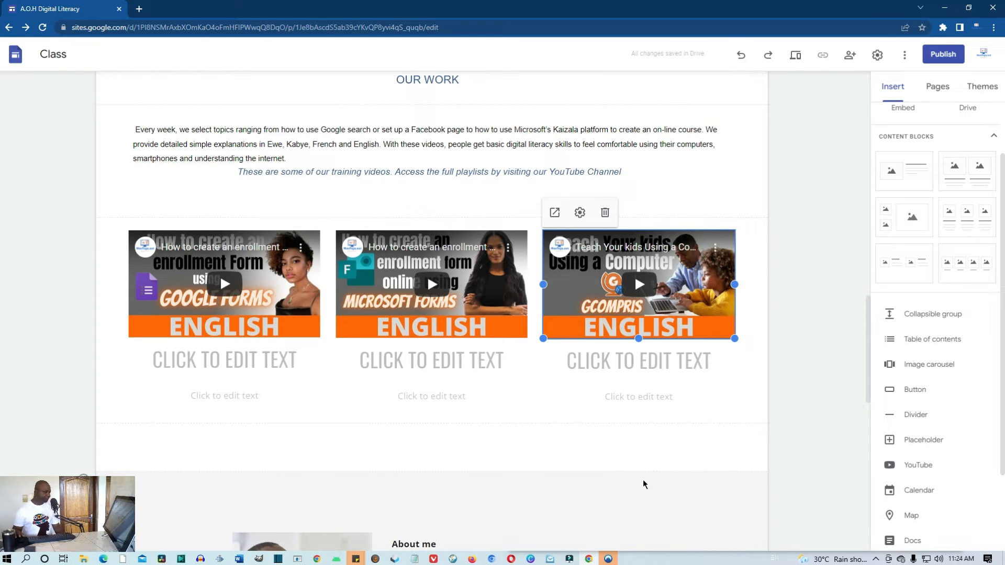
Remove the empty heading placeholder under the first video
left_click(260, 373)
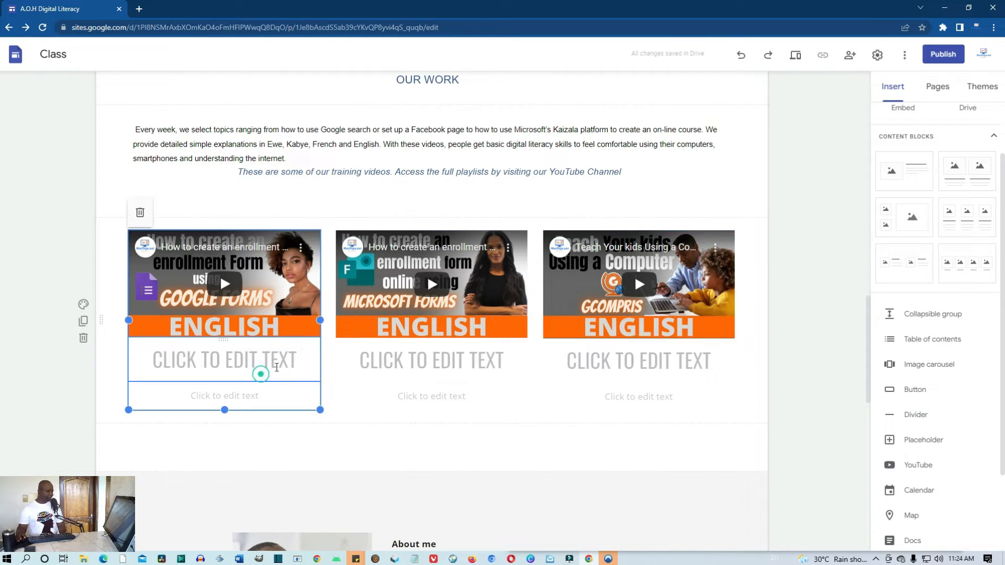
left_click(306, 360)
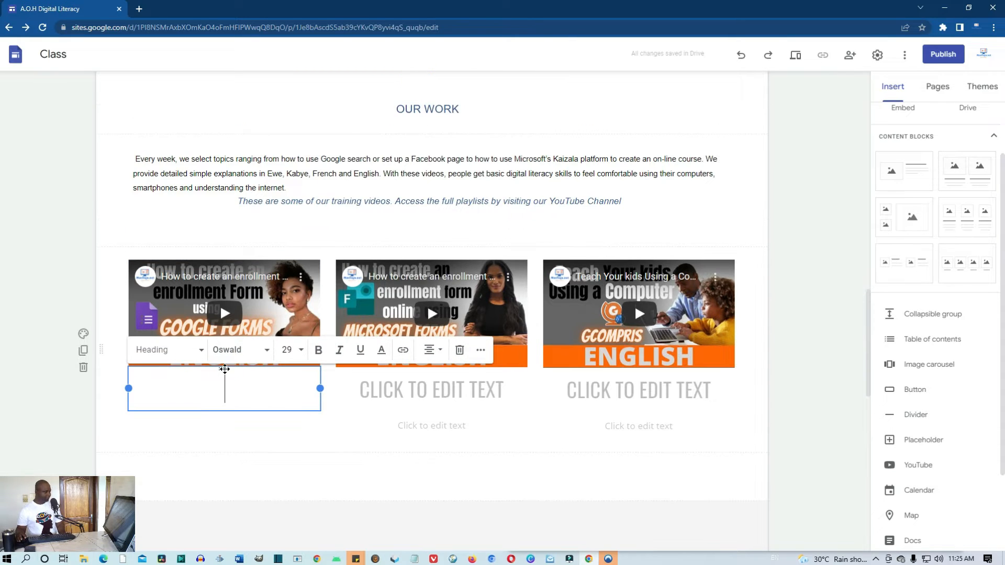
left_click(225, 369)
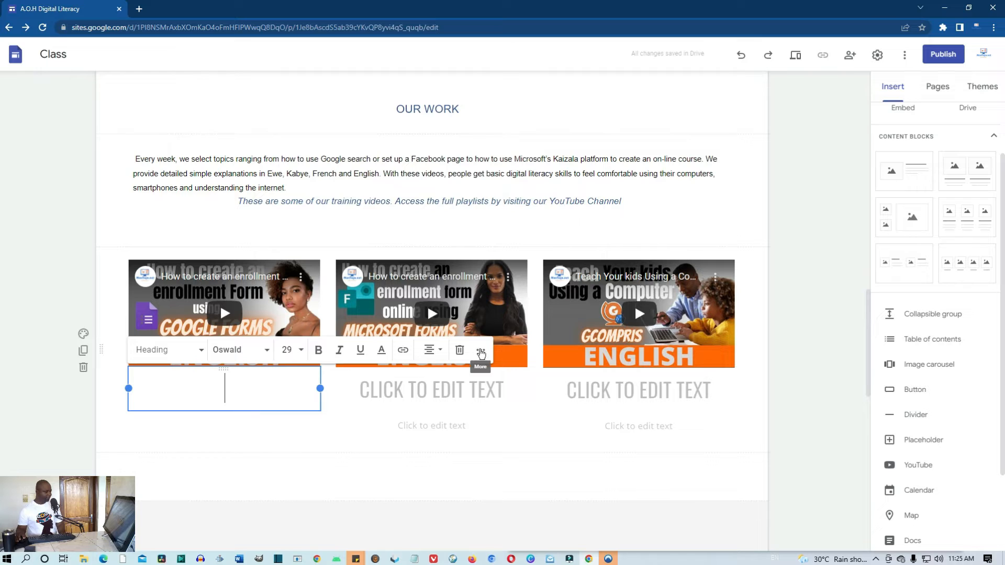
left_click(460, 352)
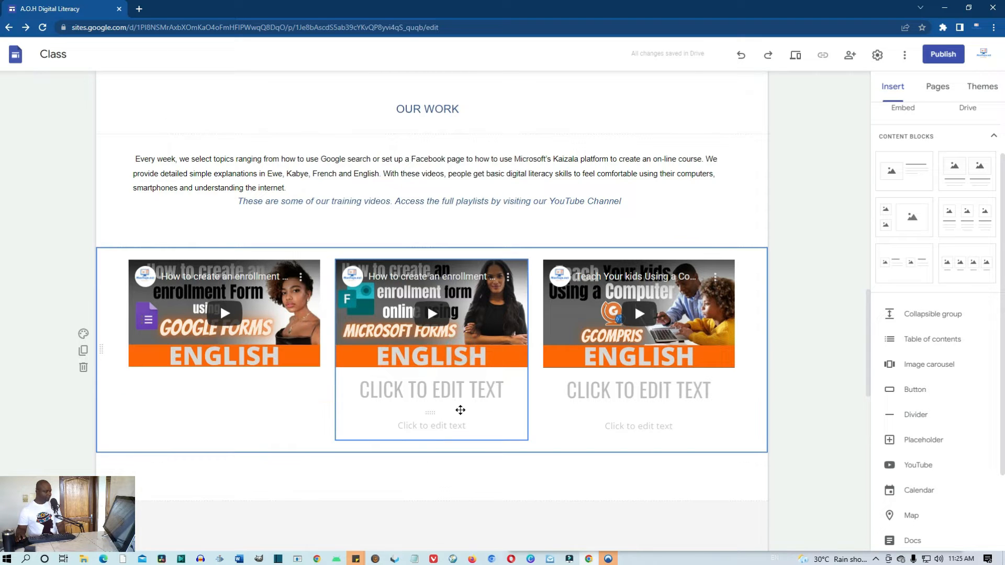
Remove the empty heading and body text boxes under the second video
left_click(460, 407)
left_click(498, 377)
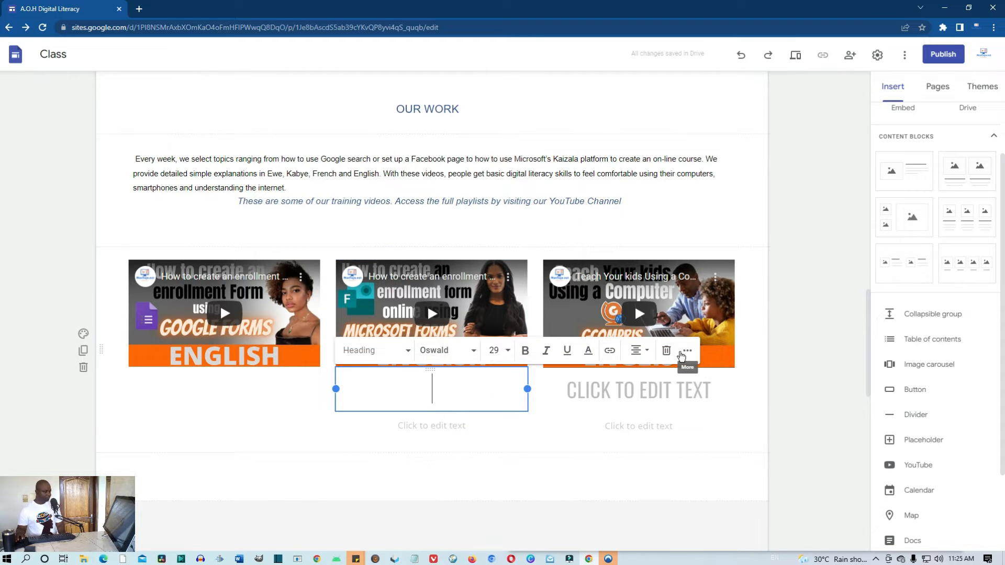
left_click(666, 351)
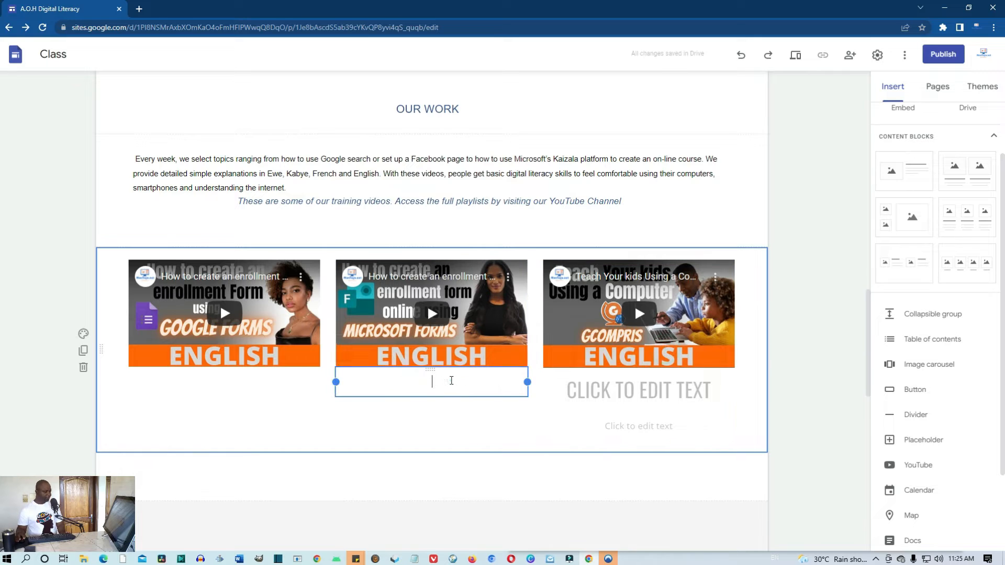
left_click(449, 381)
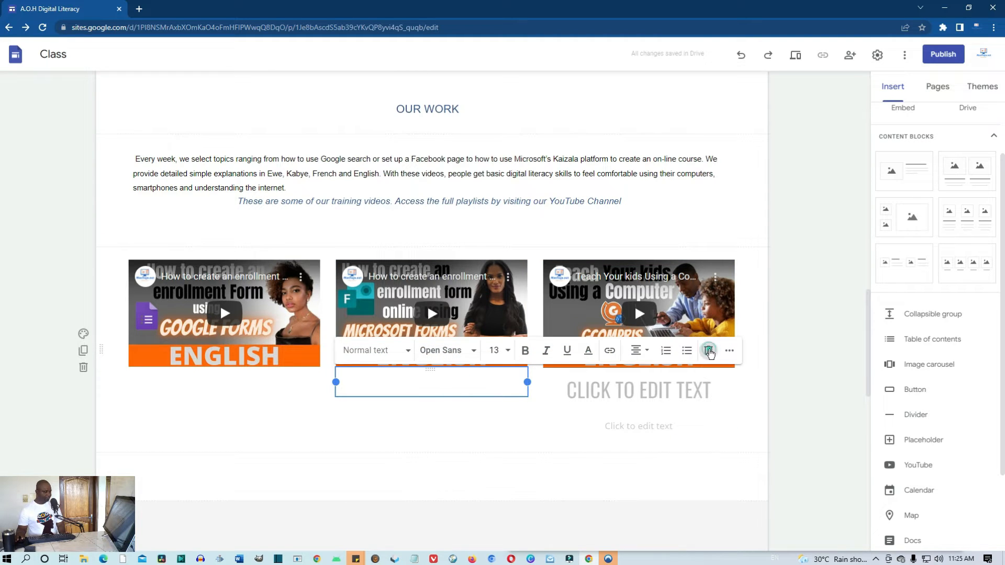
left_click(708, 351)
Remove the empty heading and body text boxes under the third video
left_click(675, 395)
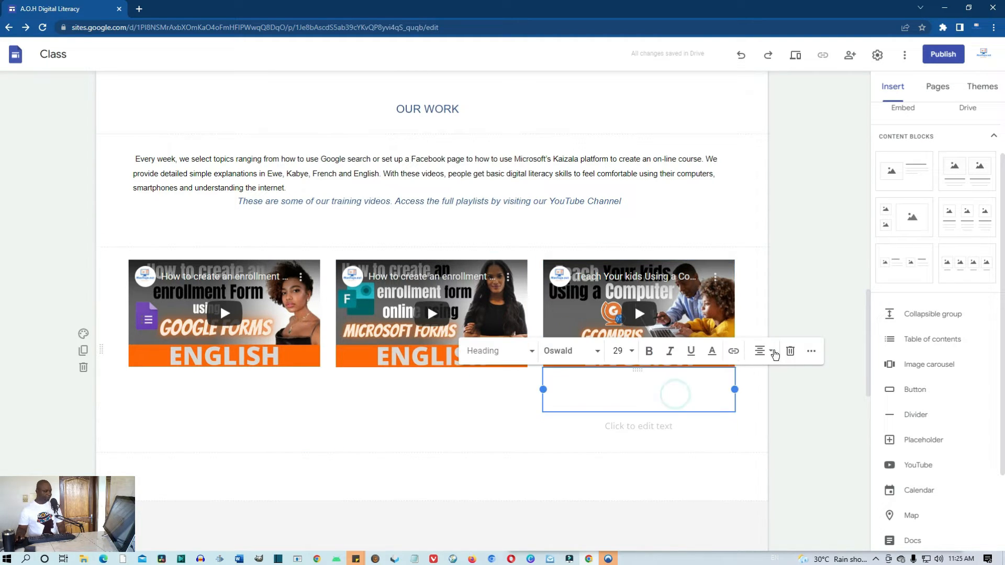
left_click(791, 352)
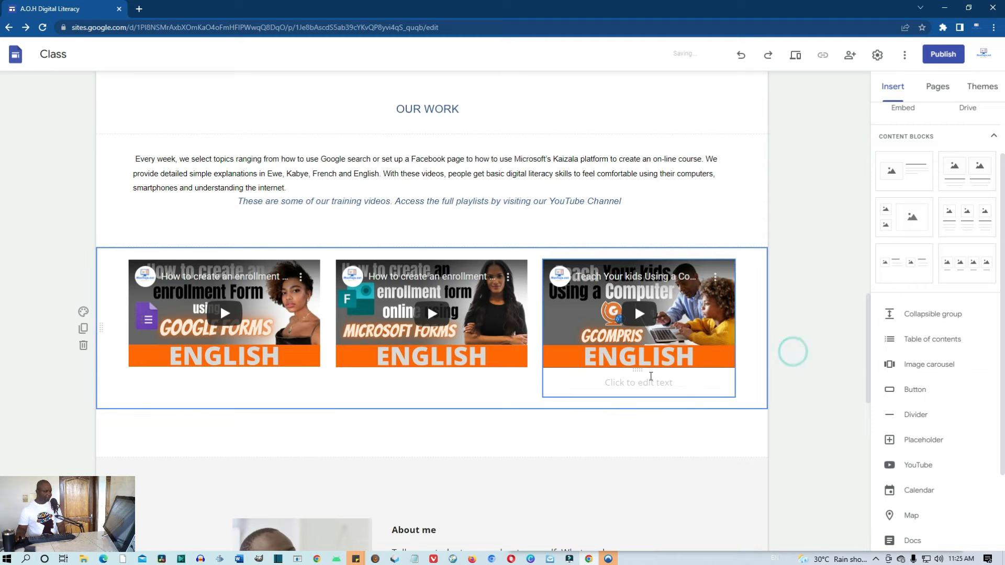
left_click(641, 382)
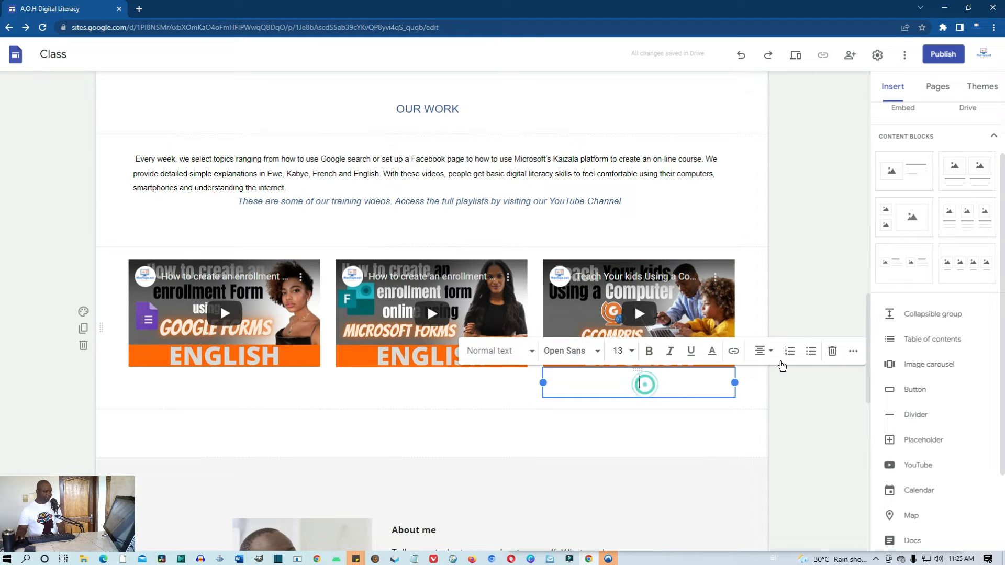
left_click(832, 351)
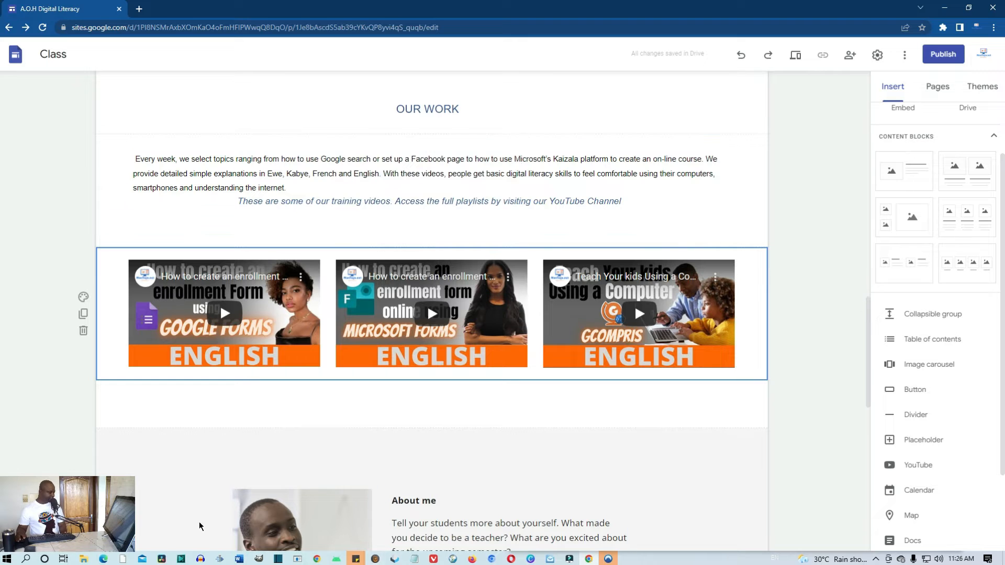
left_click(111, 562)
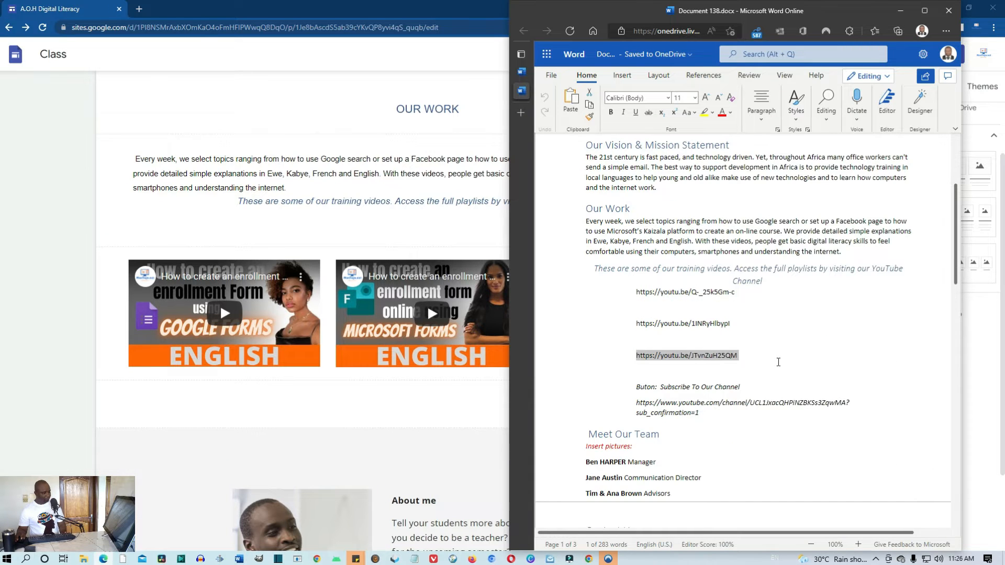
Copy the YouTube channel subscription URL from the Word notes document
left_click(794, 344)
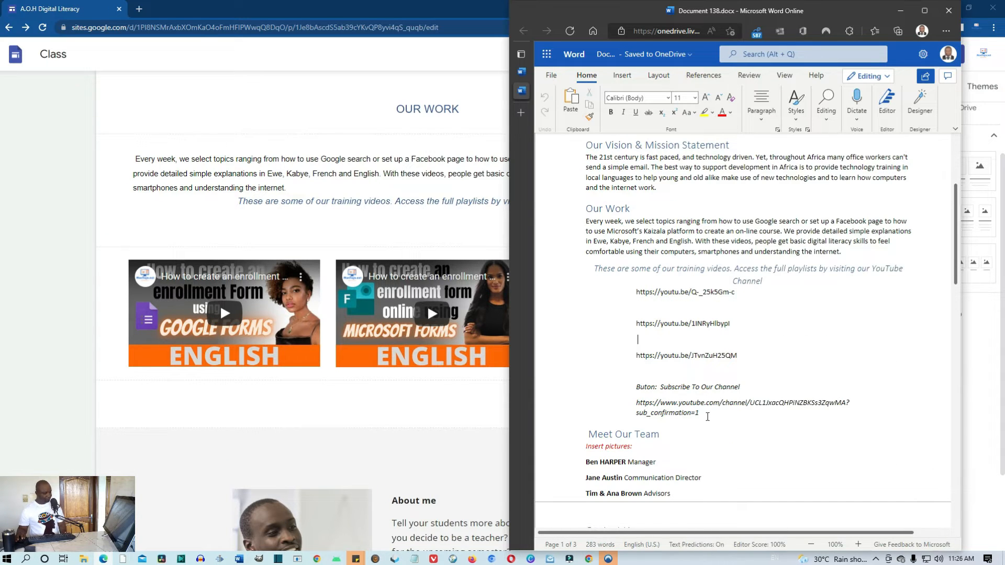
left_click(708, 417)
left_click_drag(697, 414, 635, 403)
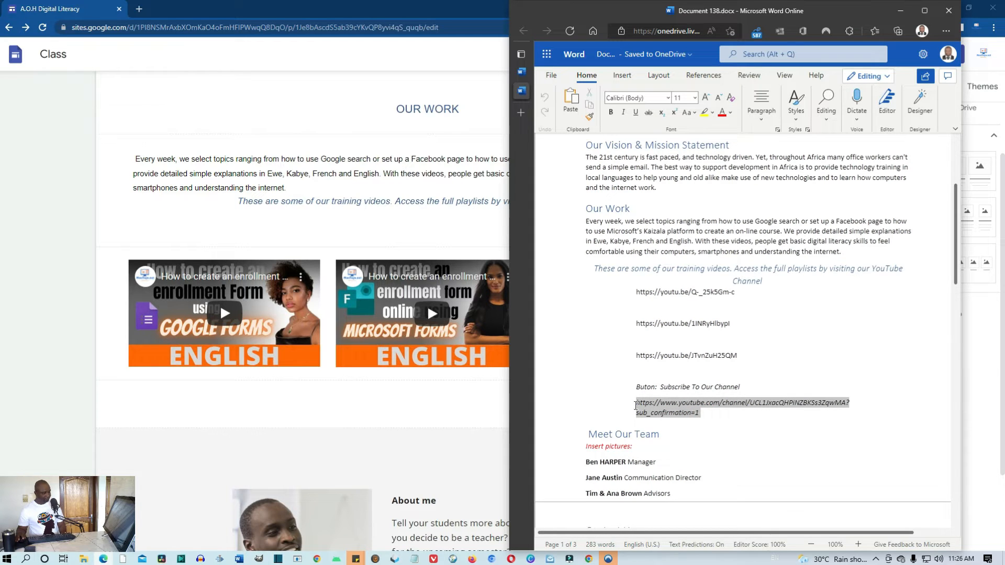
right_click(692, 409)
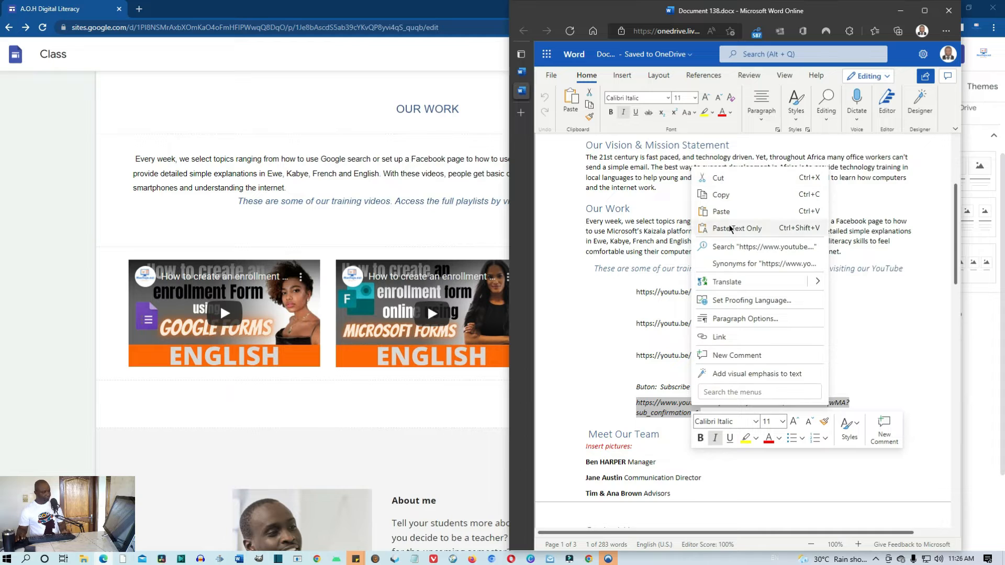
left_click(726, 197)
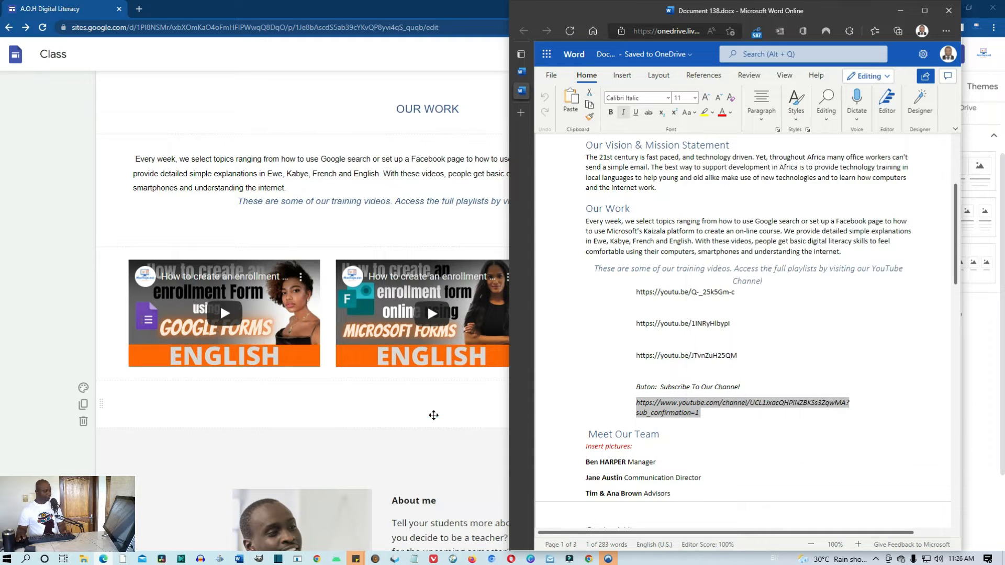
left_click(434, 416)
Link the words 'YouTube Channel' to the copied channel address, then preview the site
left_click(626, 202)
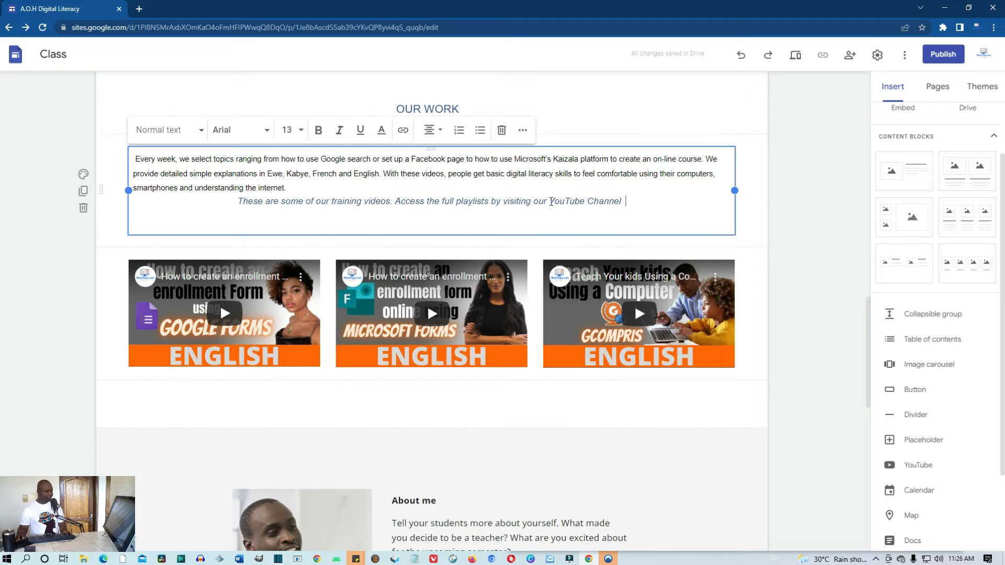
left_click_drag(623, 201, 549, 202)
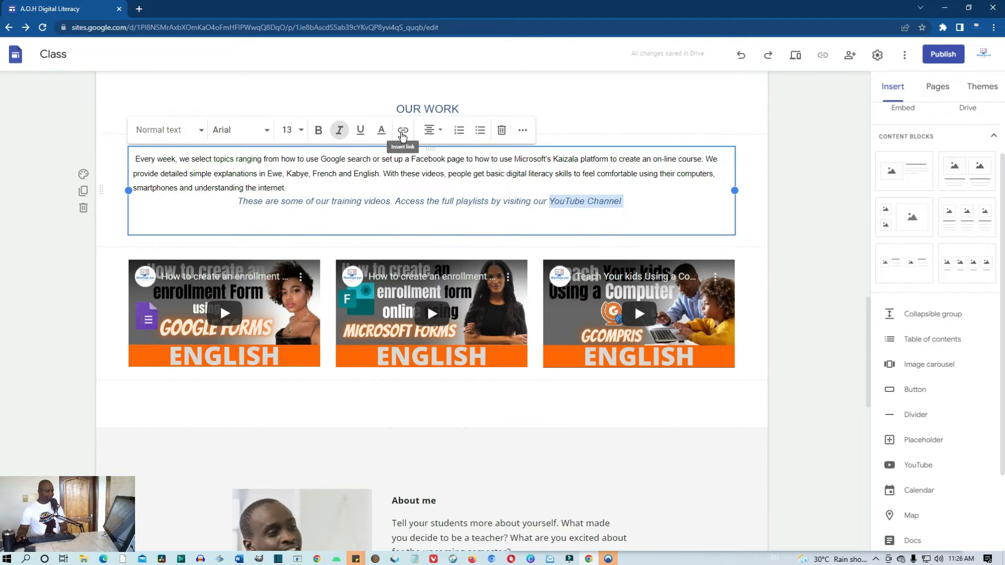
left_click(402, 131)
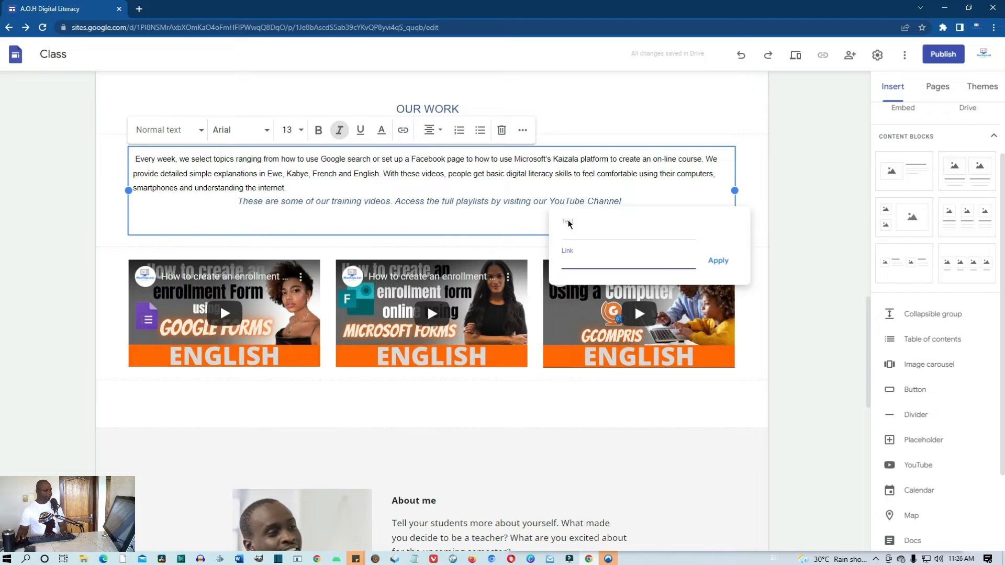
left_click(586, 259)
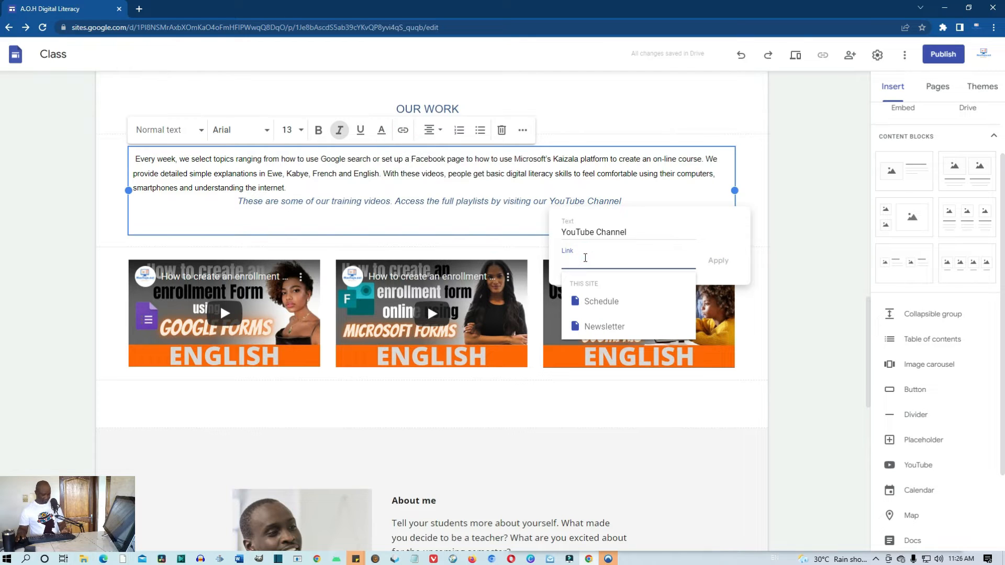
key("ctrl+v")
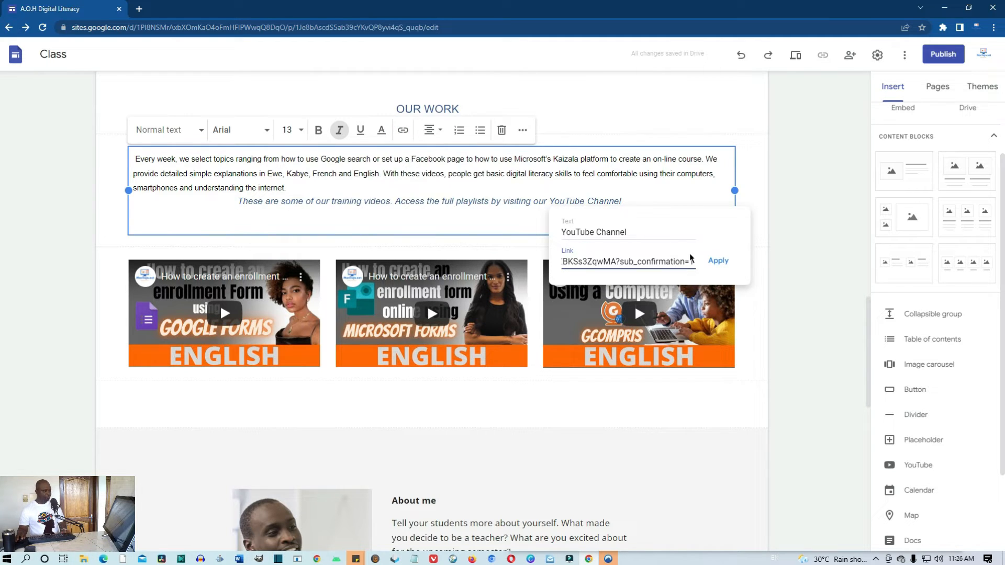
left_click(722, 260)
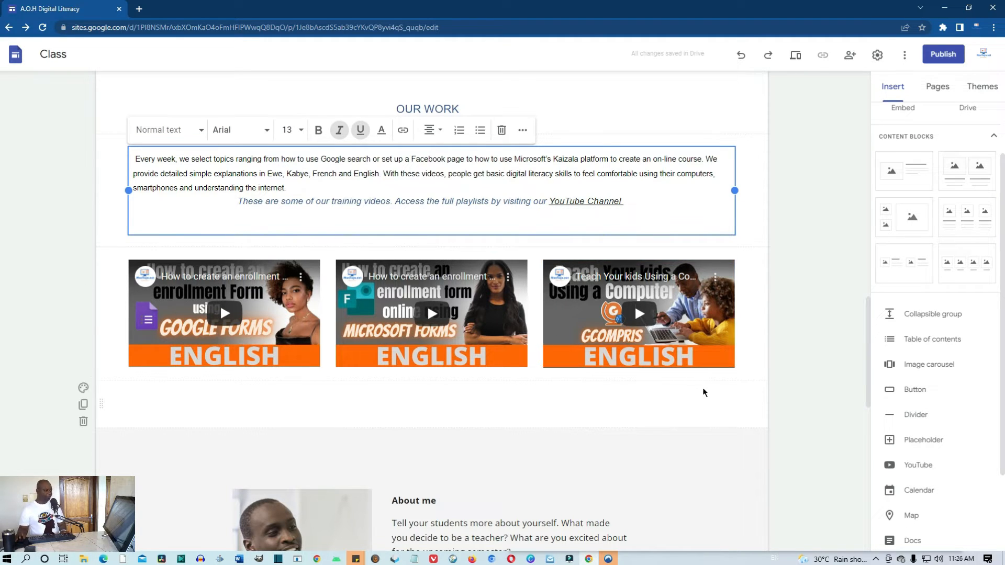
left_click(794, 60)
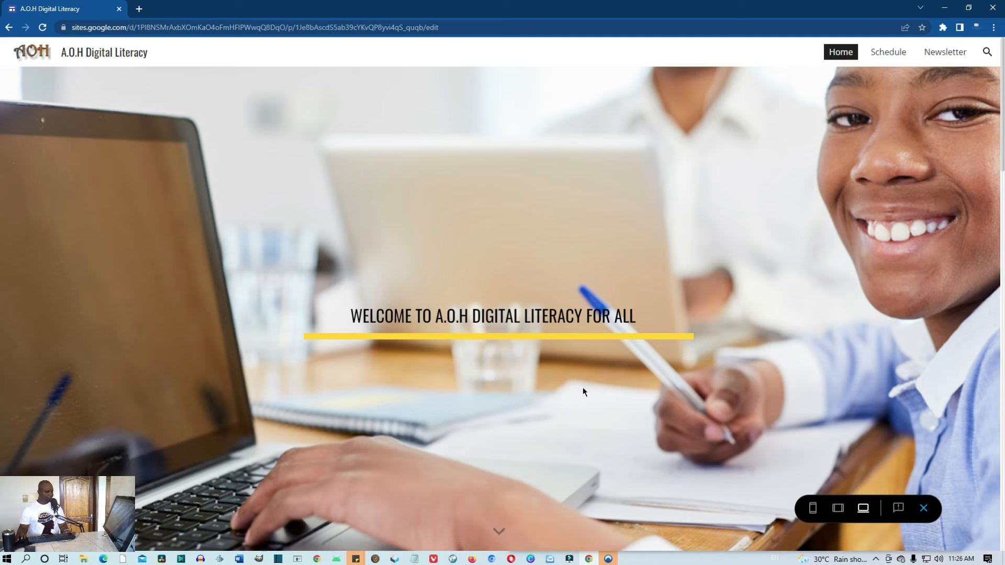
Scroll the preview down to the linked YouTube Channel line and three videos, then close it
left_click(499, 534)
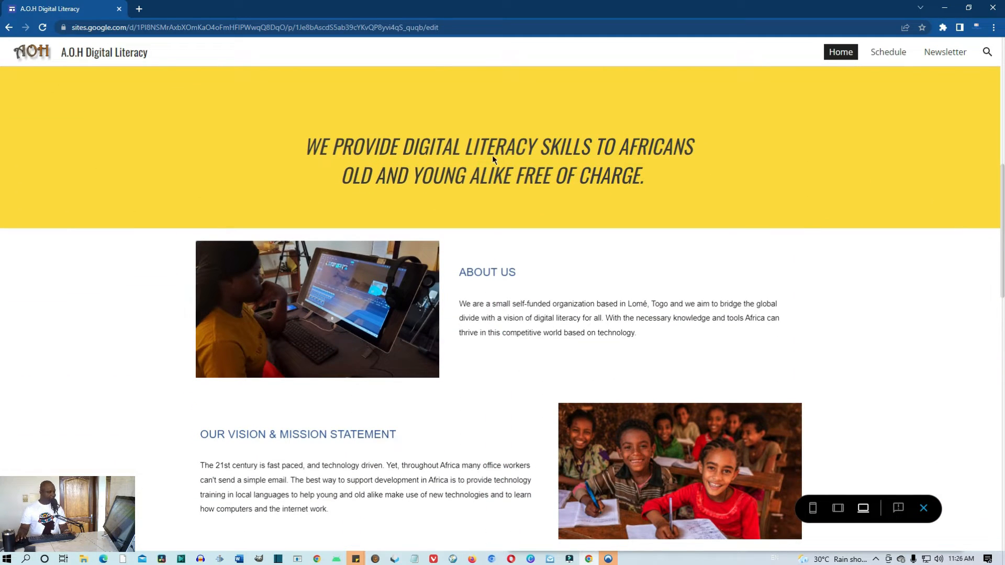
scroll(613, 168, "down", 1)
scroll(615, 178, "down", 1)
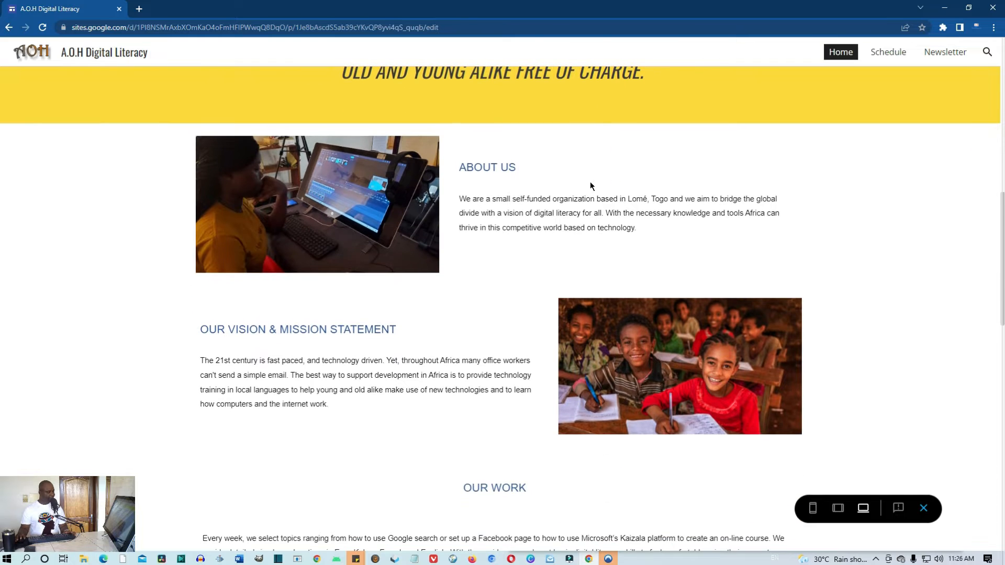
scroll(565, 197, "down", 2)
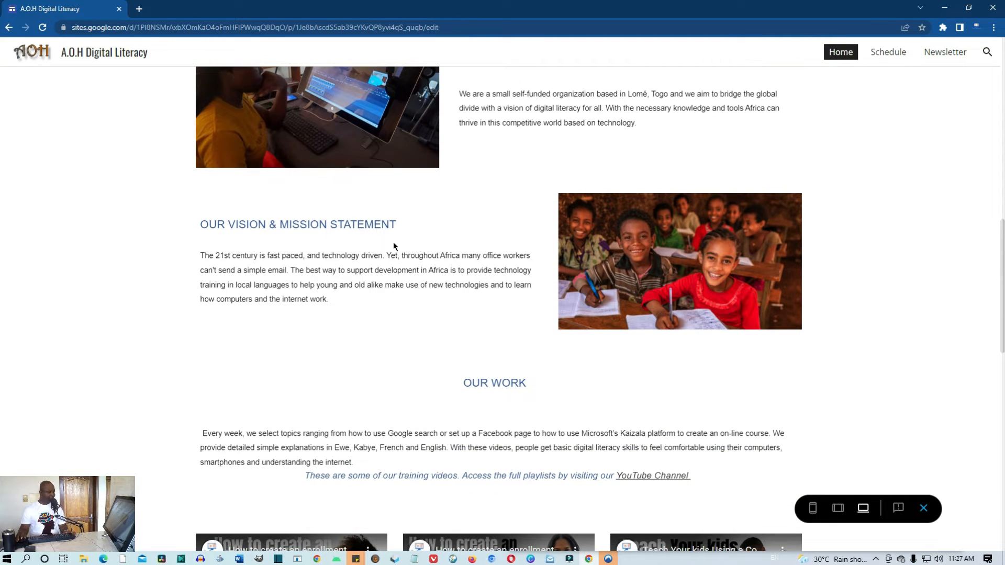
scroll(435, 261, "down", 1)
scroll(487, 341, "down", 1)
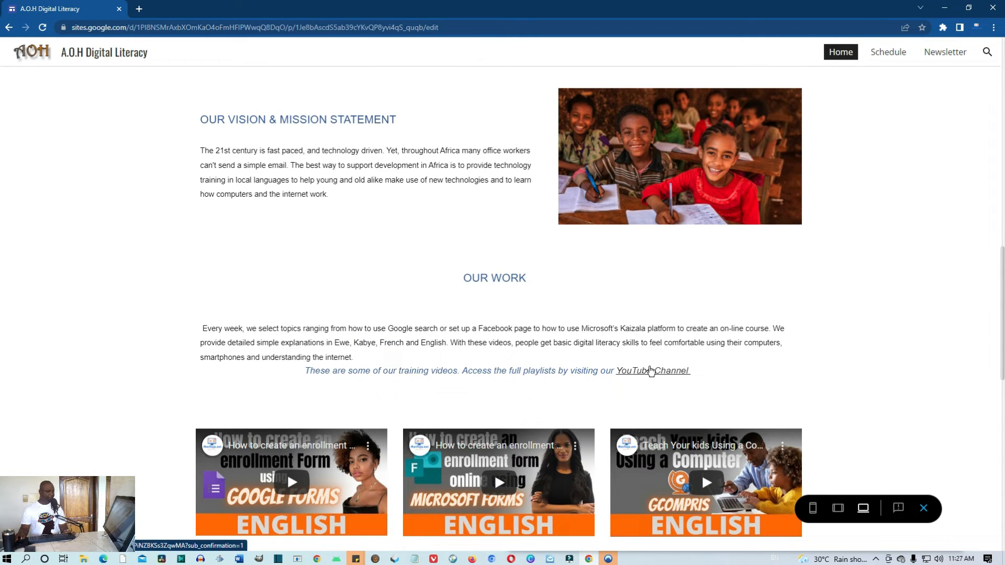
scroll(648, 378, "down", 2)
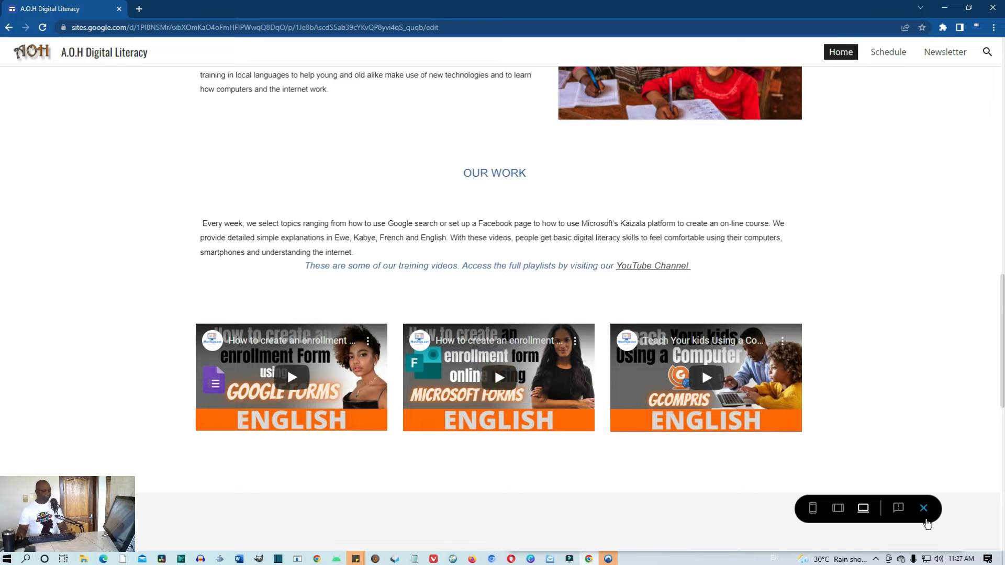
left_click(924, 516)
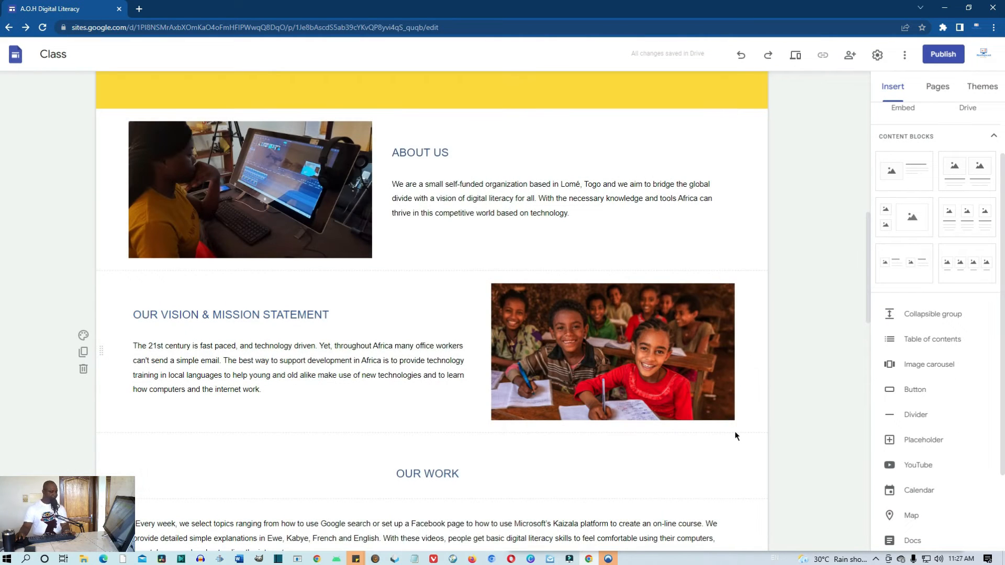
Delete the template's About me section below the training videos
scroll(732, 429, "down", 7)
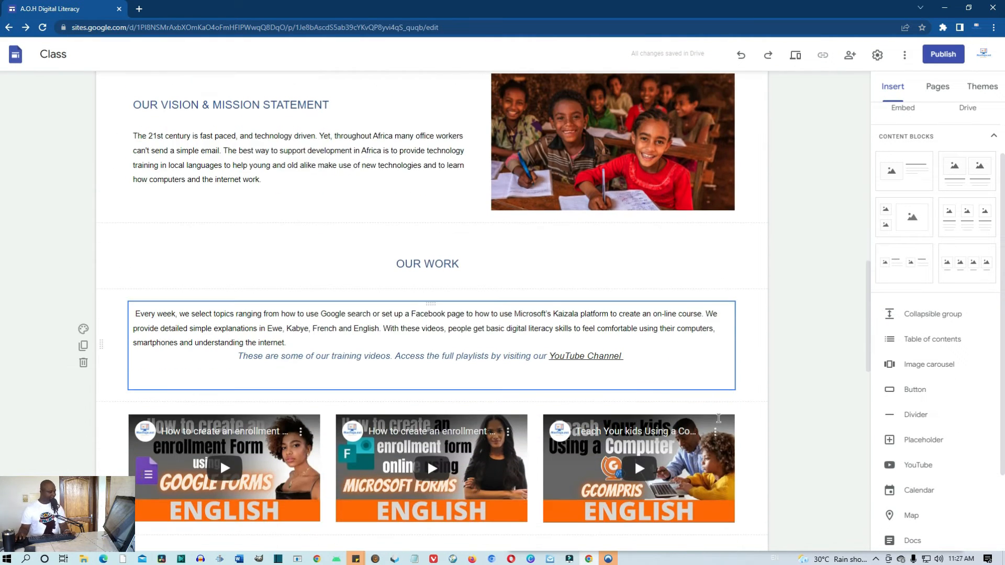
scroll(718, 418, "down", 3)
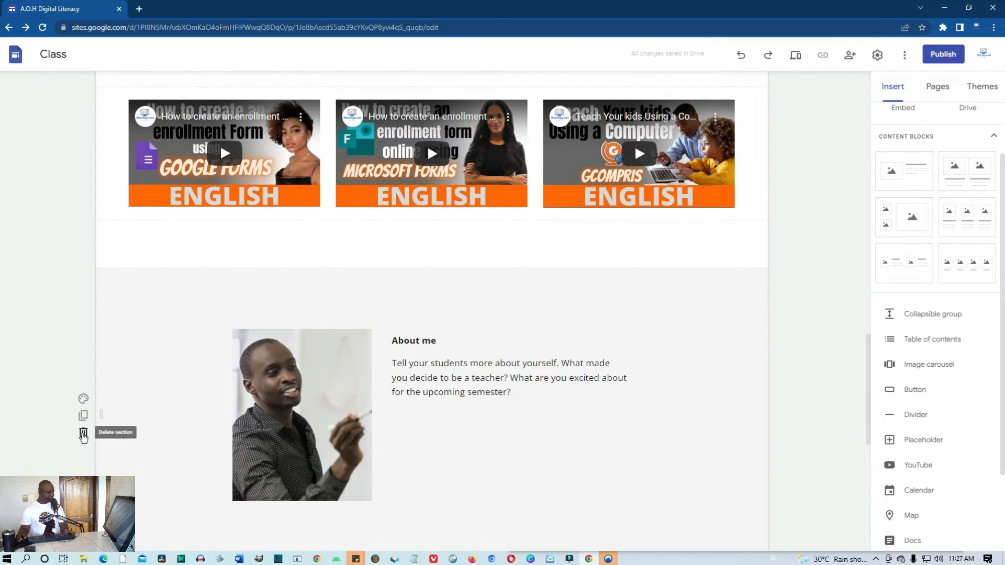
left_click(83, 434)
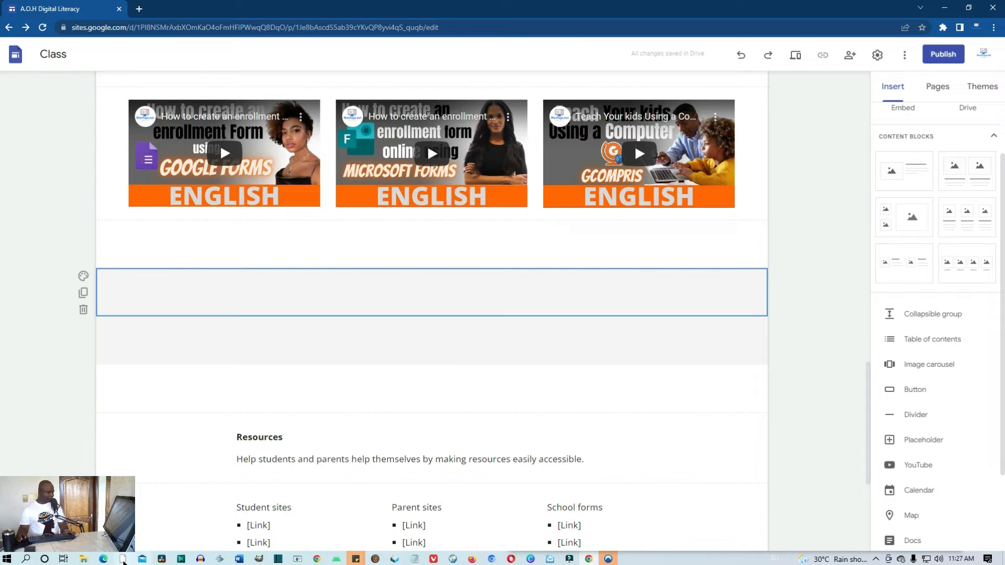
left_click(103, 559)
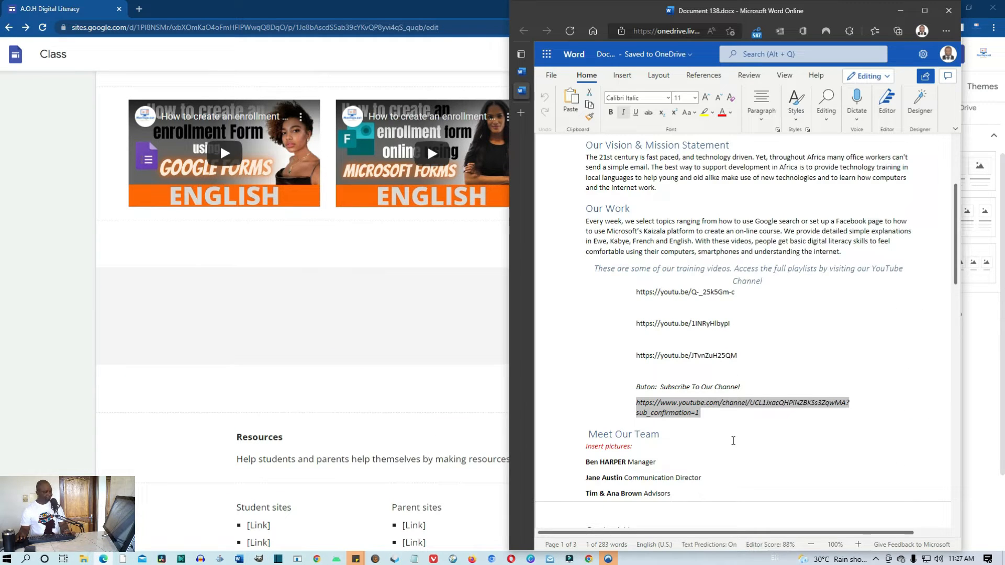
Copy the label 'Subscribe To Our Channel' from the Word notes
left_click(742, 444)
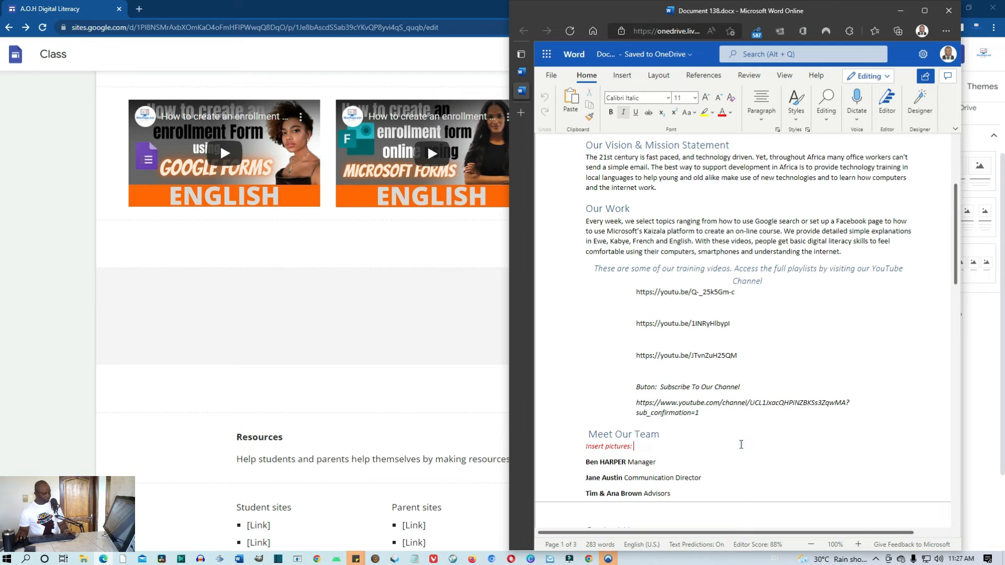
scroll(741, 444, "up", 1)
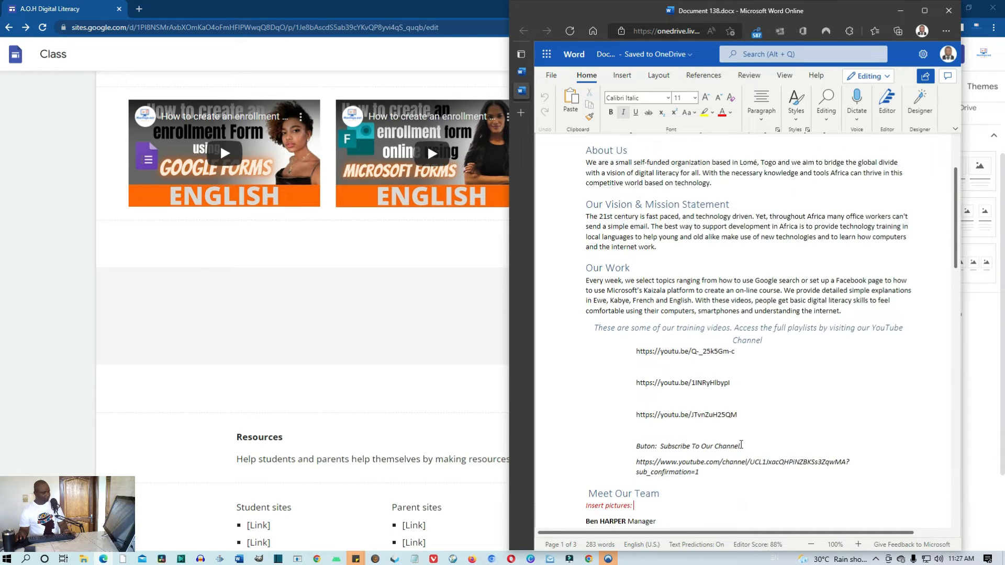
scroll(742, 445, "down", 4)
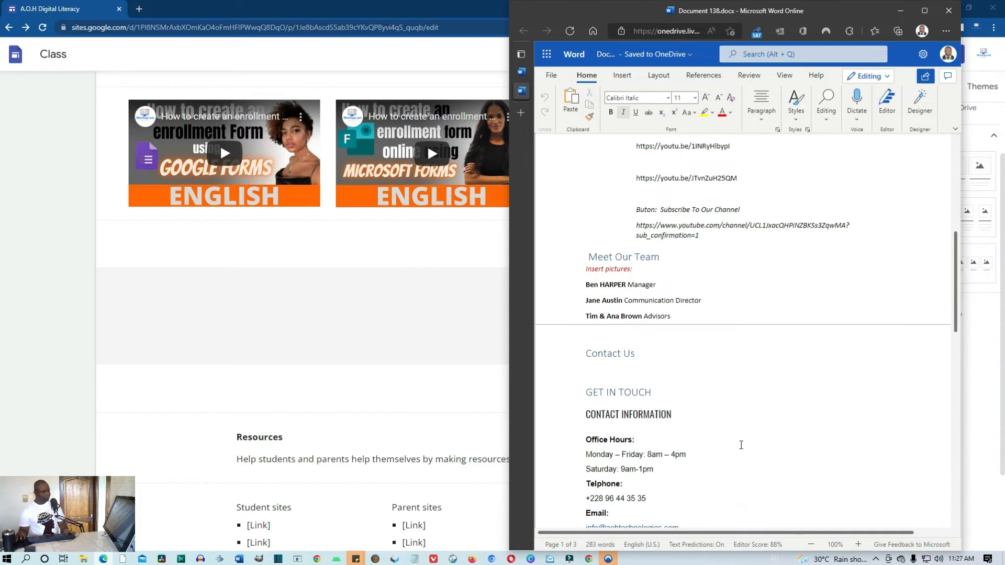
scroll(742, 444, "up", 3)
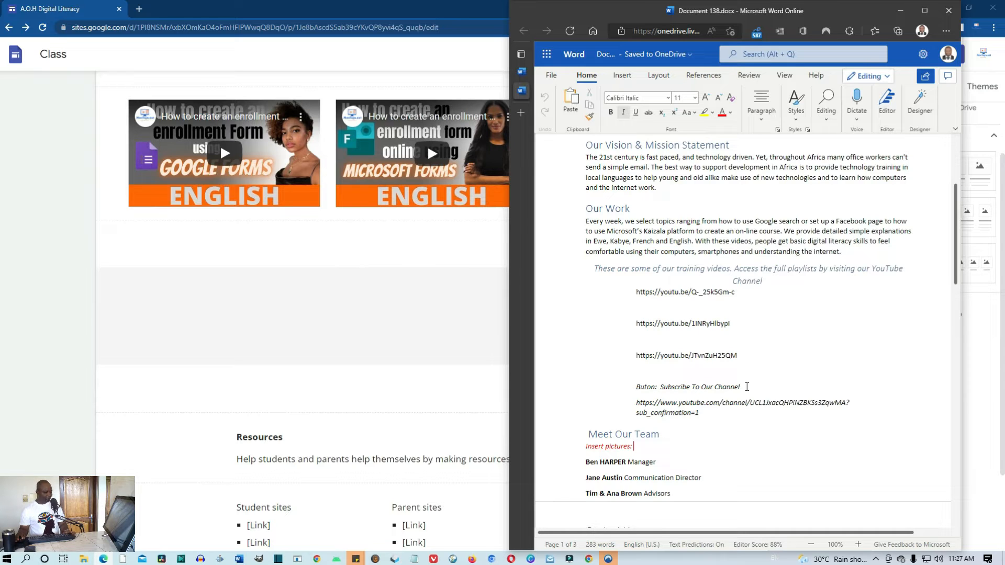
left_click_drag(747, 386, 665, 387)
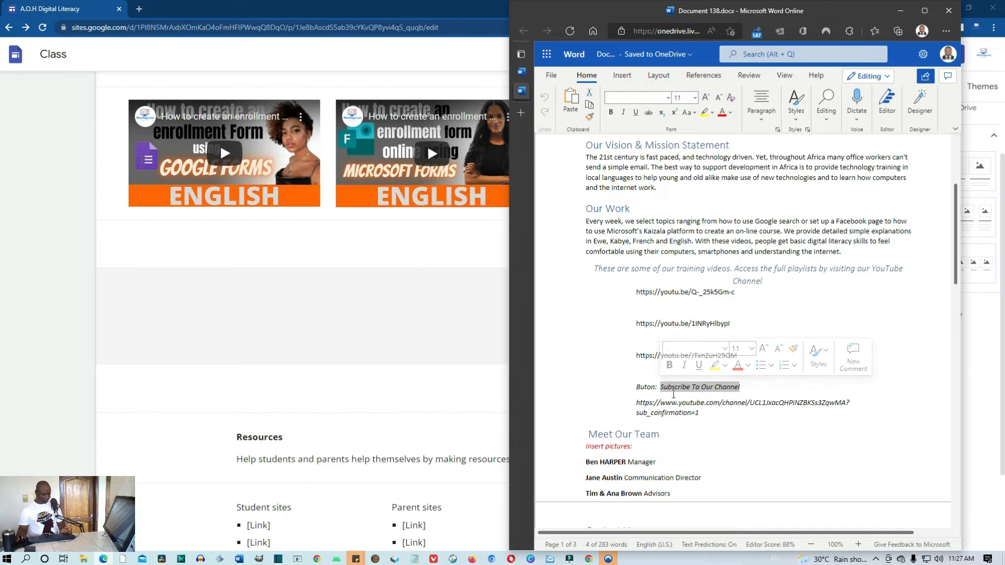
key("ctrl+c")
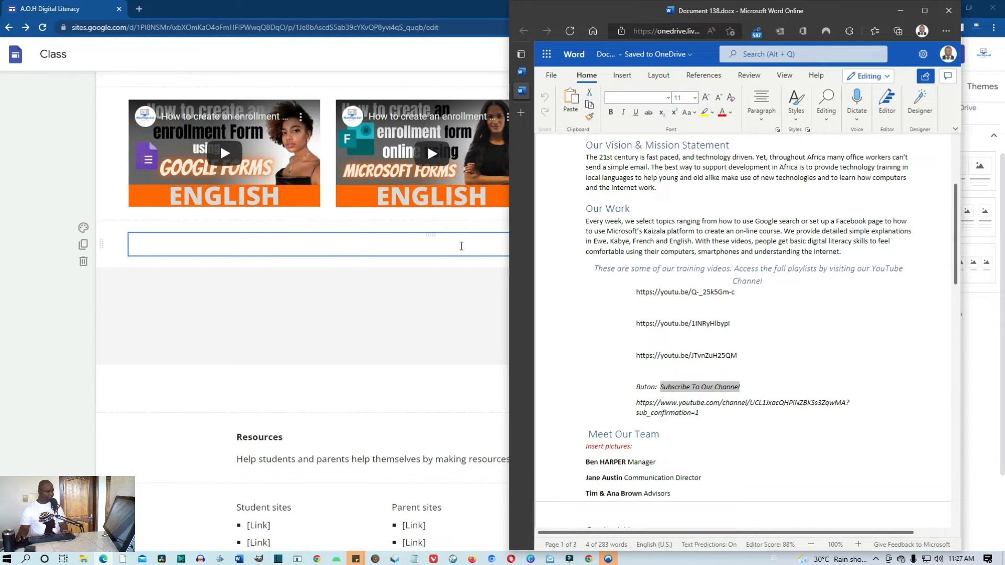
left_click(460, 246)
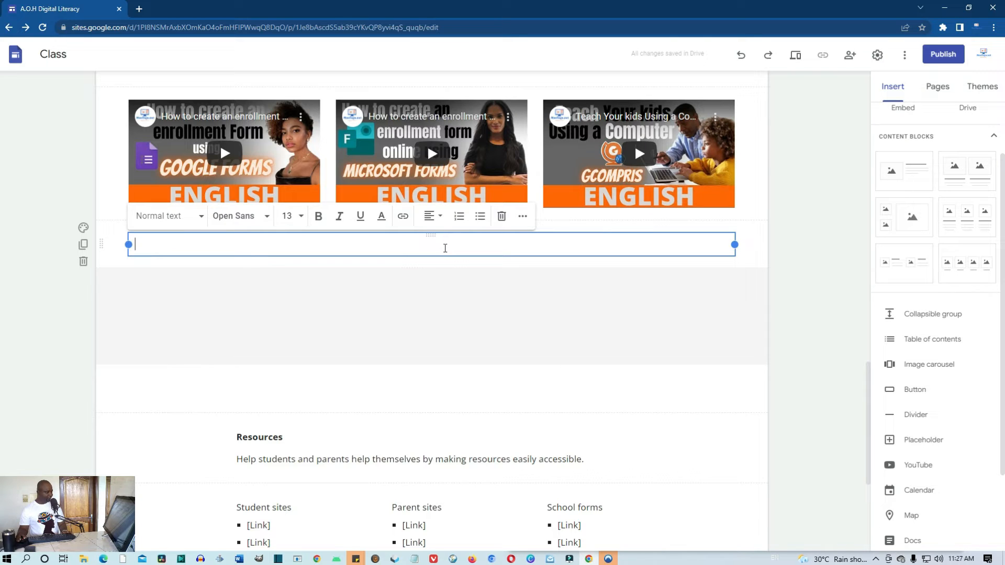
Insert a 'Subscribe To Our Channel' button linking to the YouTube channel address from clipboard history
scroll(445, 247, "up", 1)
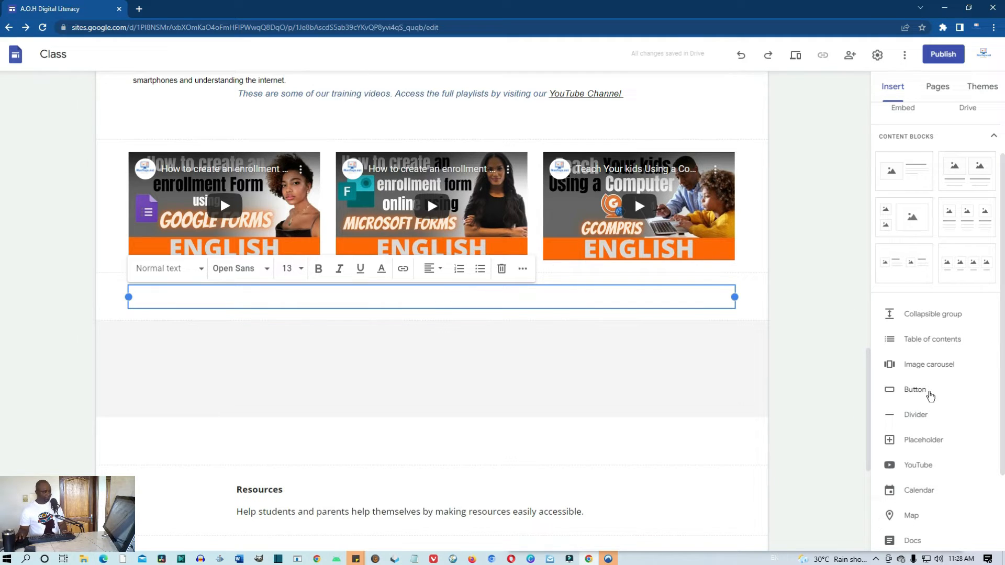
left_click(919, 395)
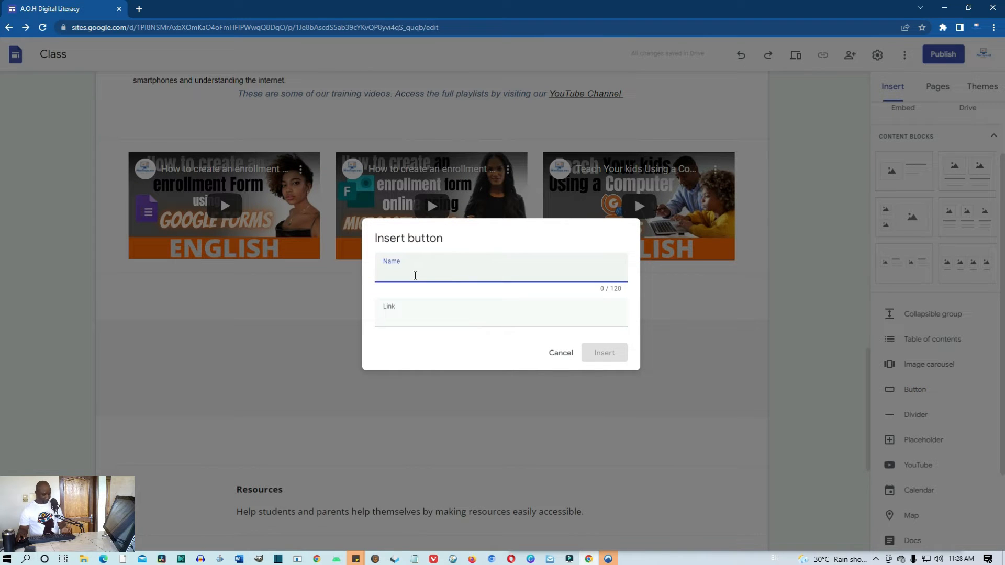
type("Subscribe To Our Channel")
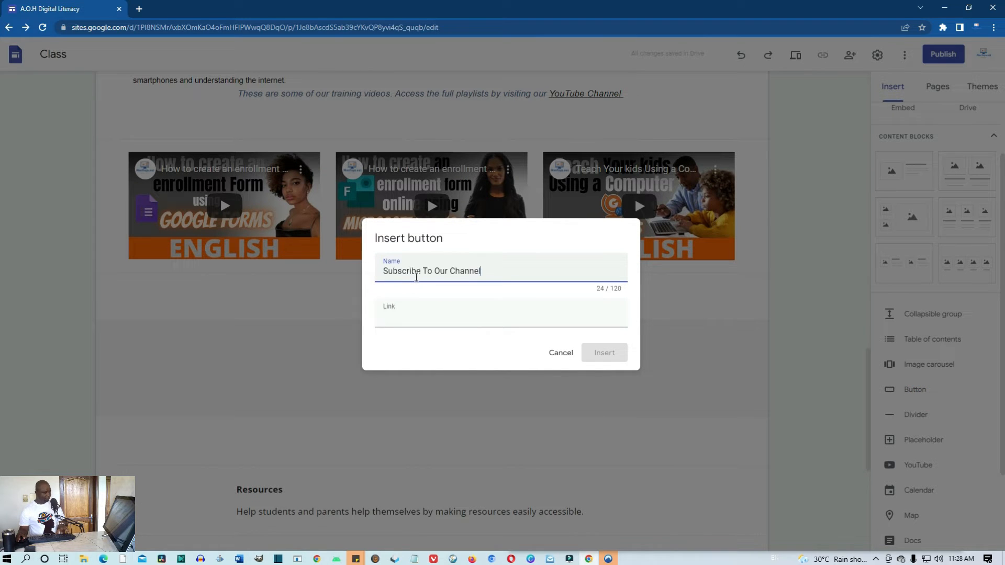
left_click(414, 314)
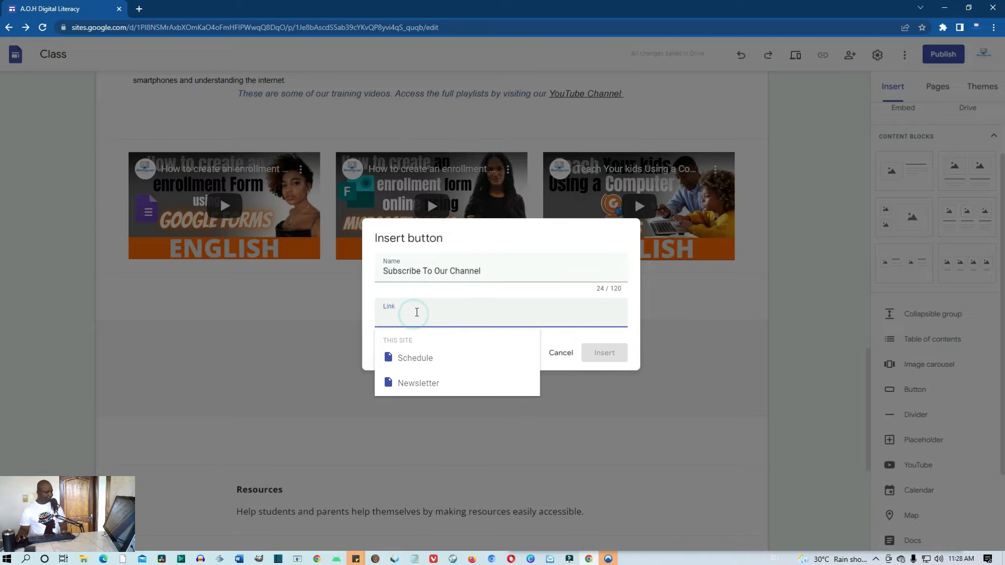
key("super+v")
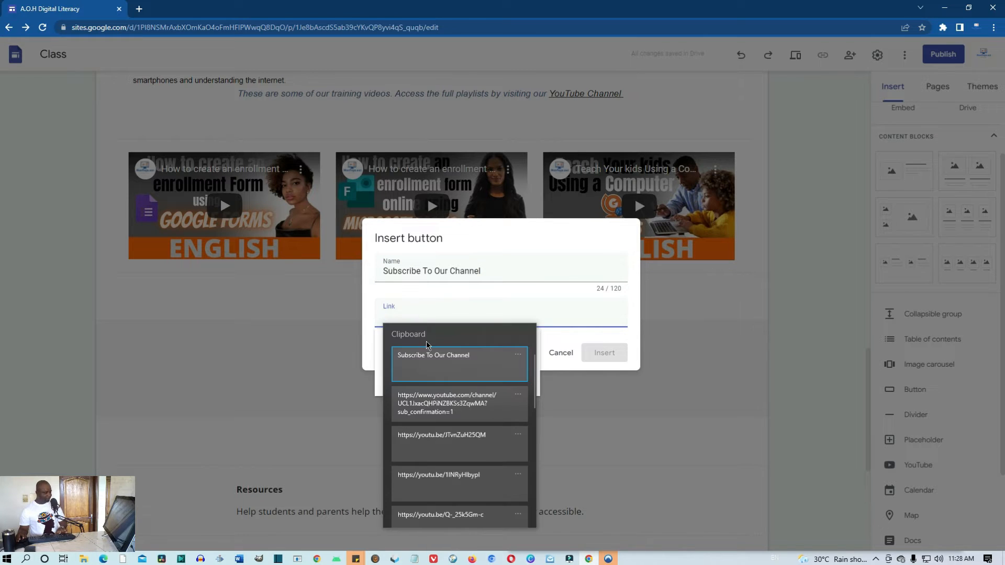
left_click(434, 402)
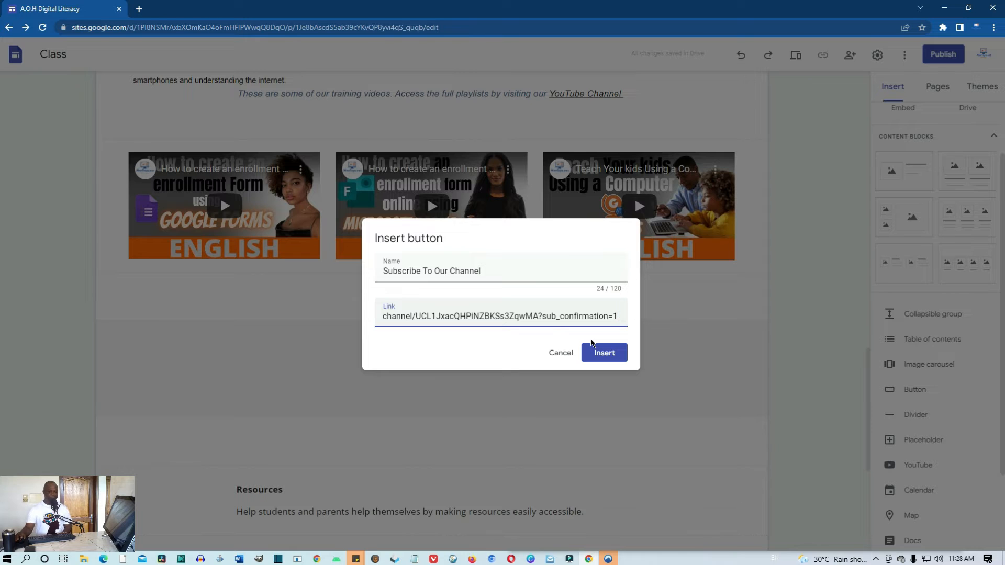
left_click(613, 352)
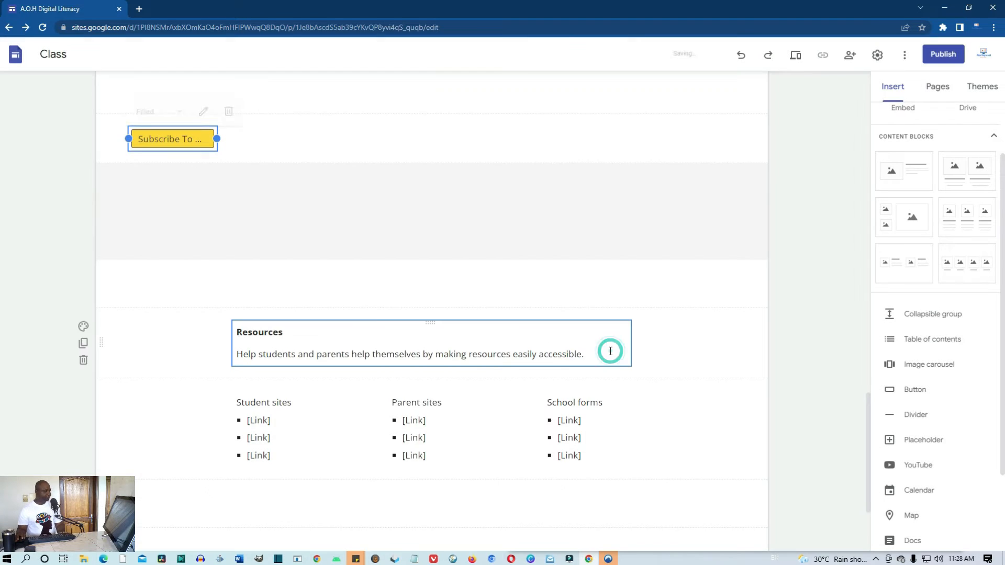
Move the Subscribe To Our Channel button up, beneath the middle video
scroll(497, 299, "up", 3)
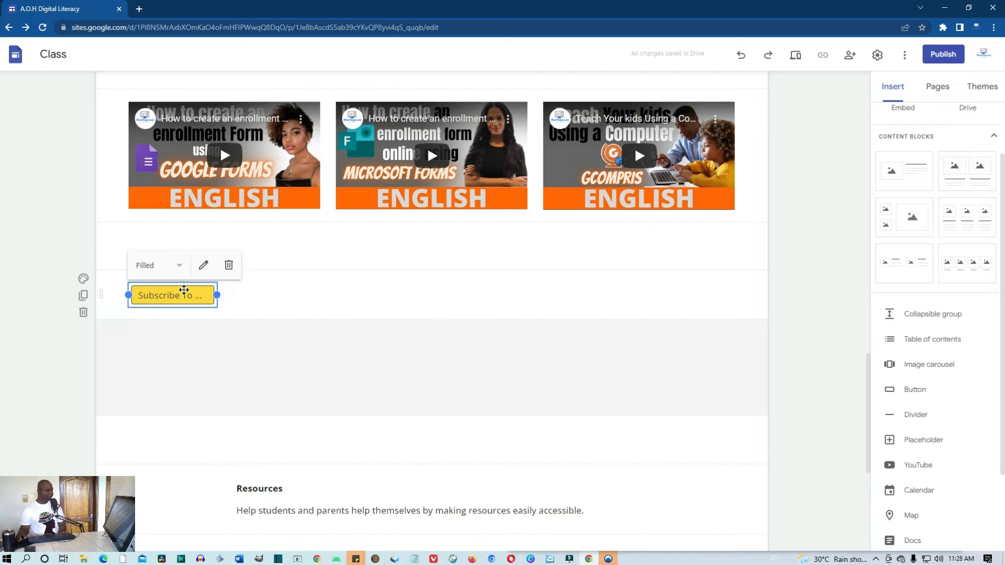
left_click_drag(184, 288, 417, 225)
scroll(188, 260, "up", 2)
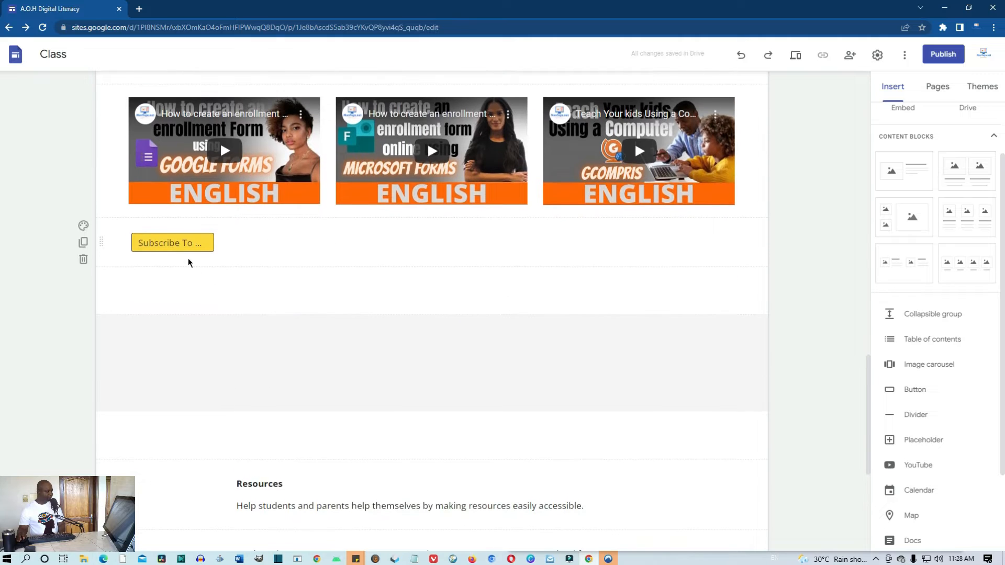
left_click(179, 297)
left_click_drag(180, 296, 464, 297)
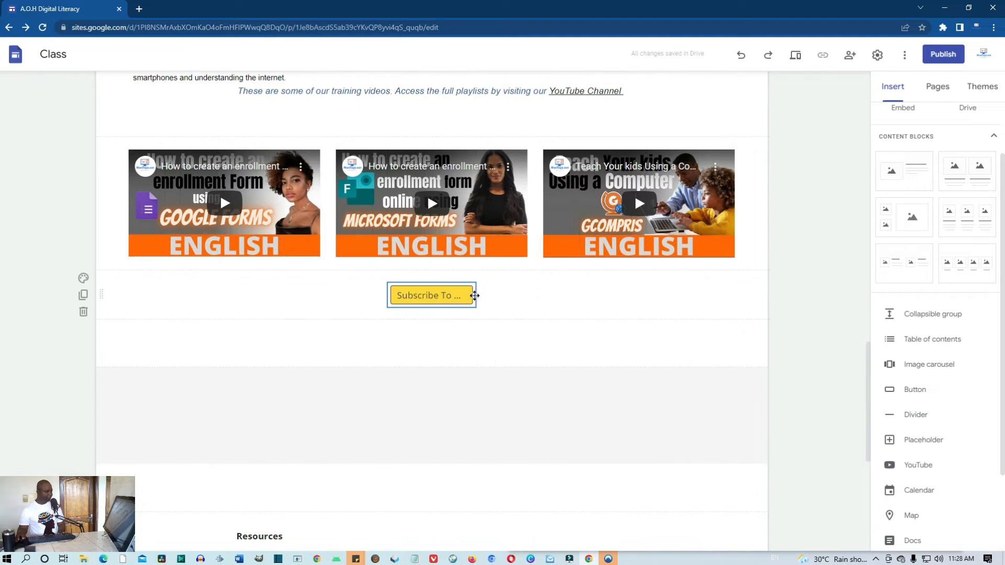
Resize the Subscribe button from its sides so its full label fits
left_click(477, 297)
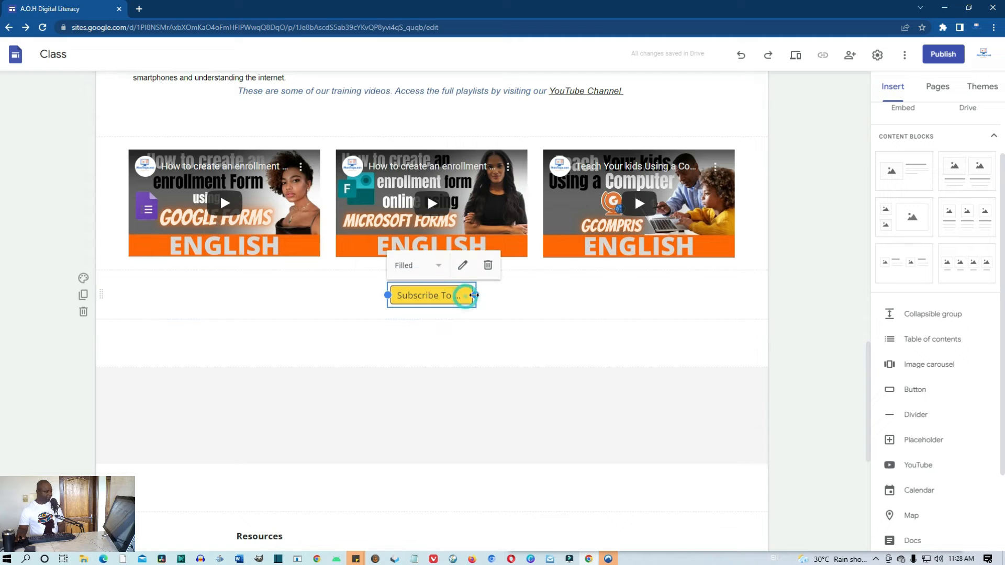
left_click_drag(475, 296, 549, 303)
left_click(345, 300)
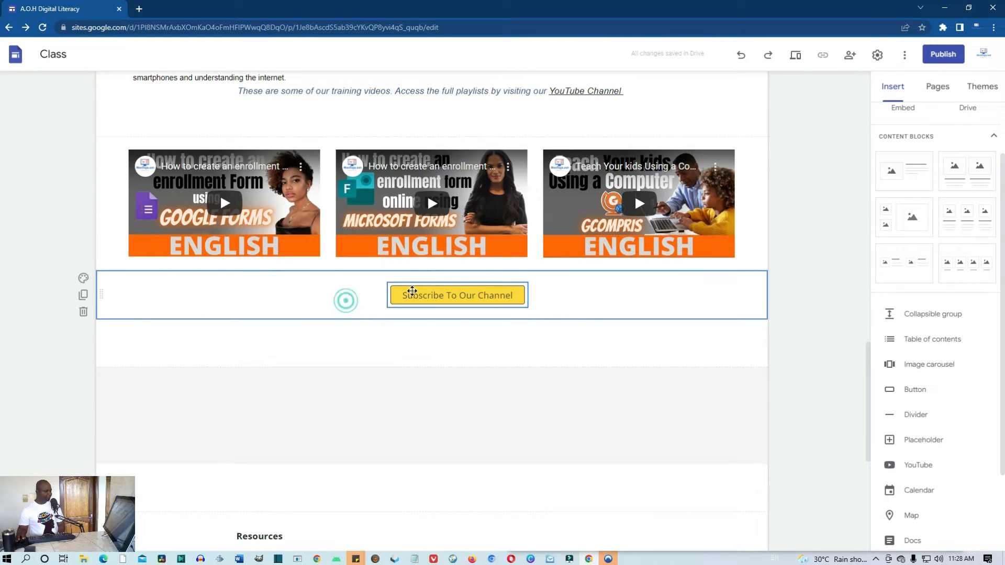
left_click_drag(433, 291, 416, 293)
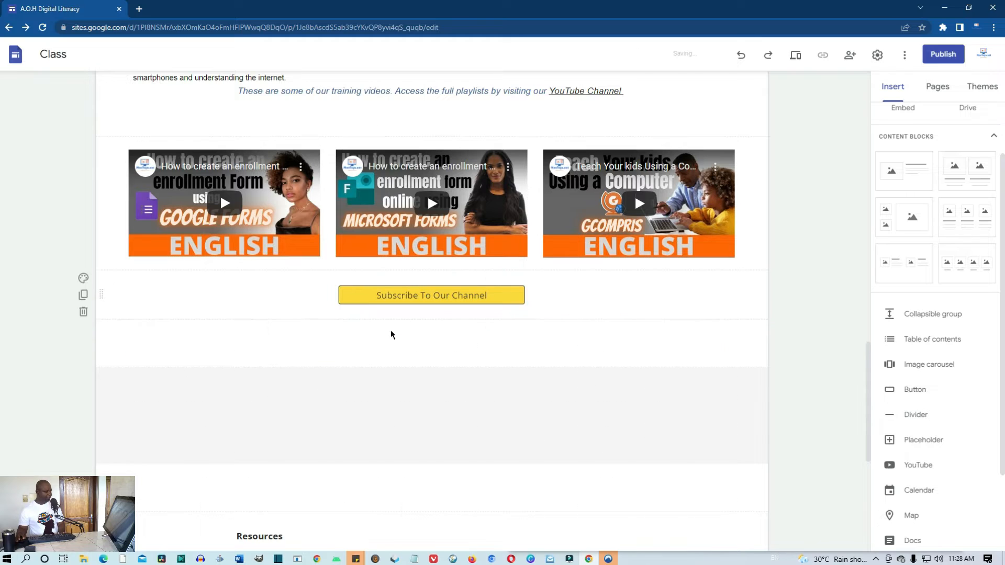
left_click(393, 297)
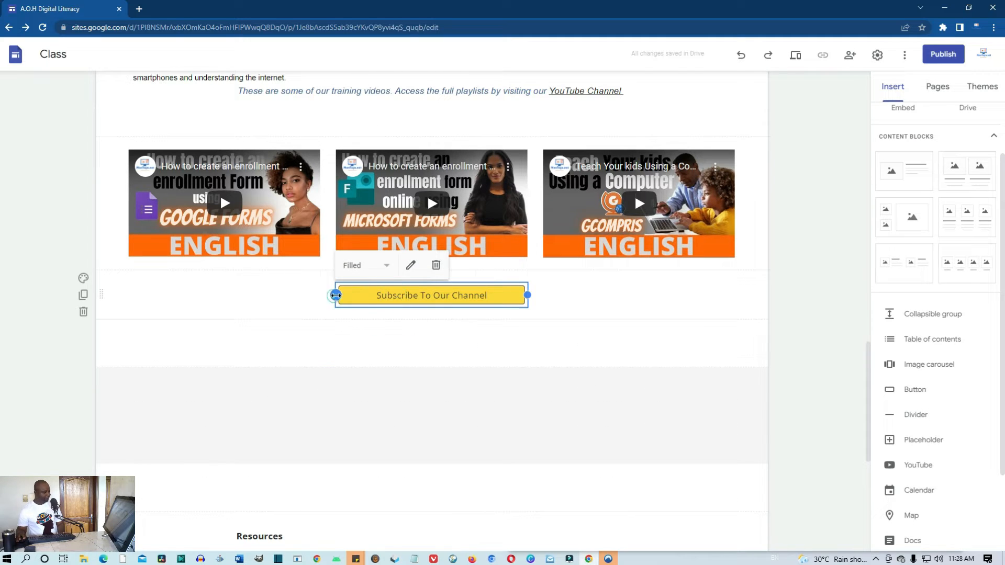
mouse_move(335, 295)
left_mouse_down()
mouse_move(353, 296)
mouse_move(341, 296)
left_mouse_up()
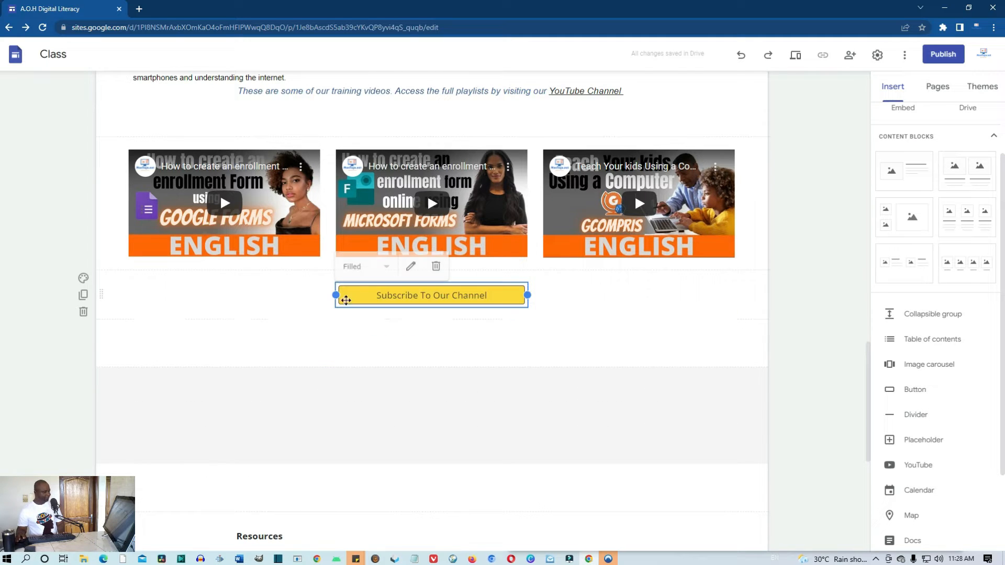
left_click(388, 356)
left_click(370, 296)
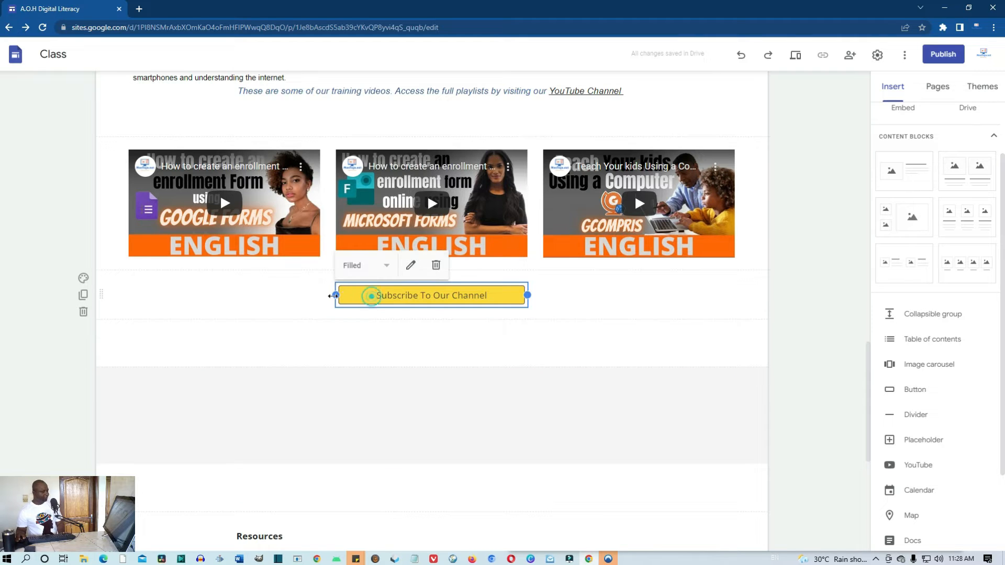
left_click_drag(333, 294, 375, 297)
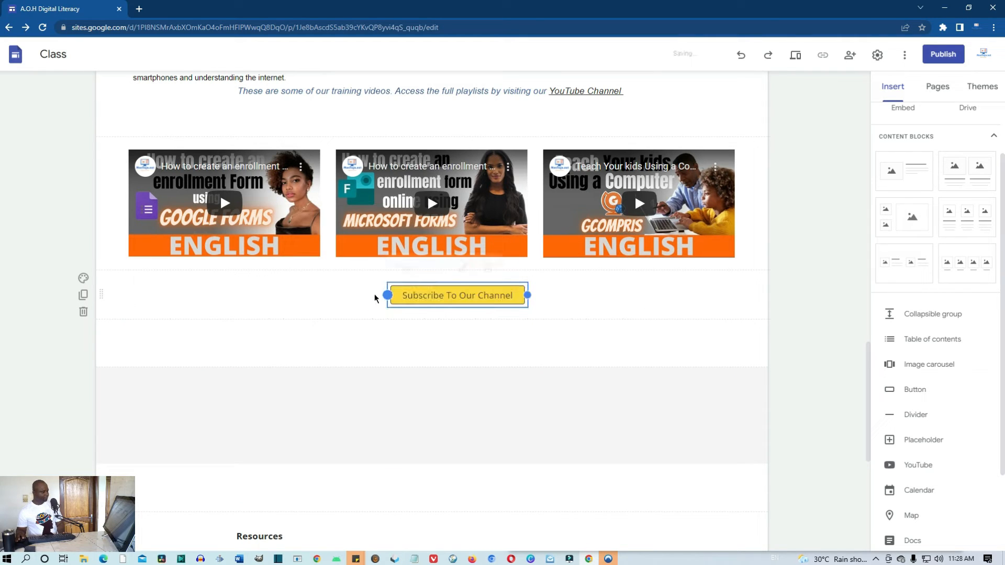
Shift the widened Subscribe button so it sits centred under the three videos
left_click(579, 301)
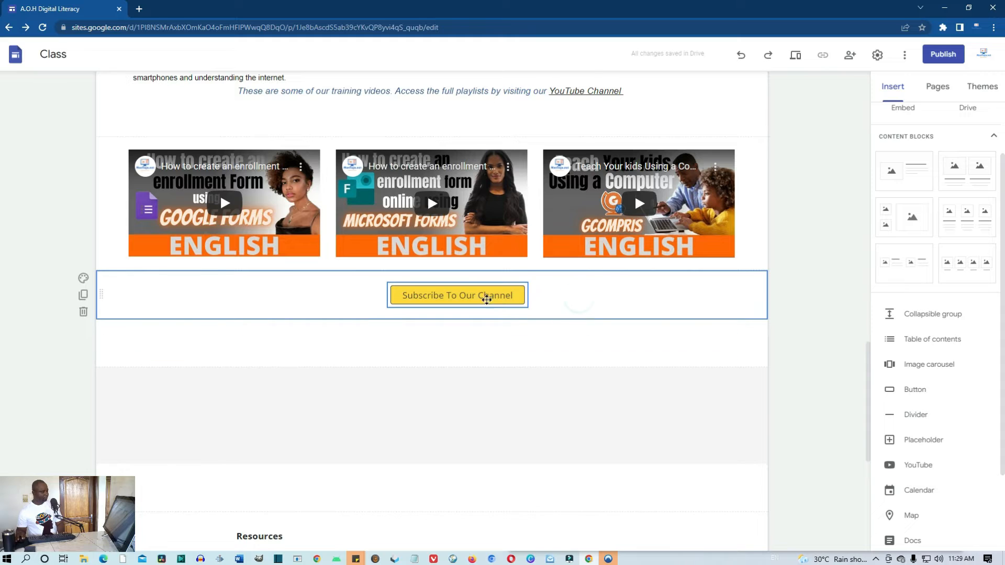
left_click_drag(481, 296, 528, 296)
left_click(504, 303)
left_click(493, 373)
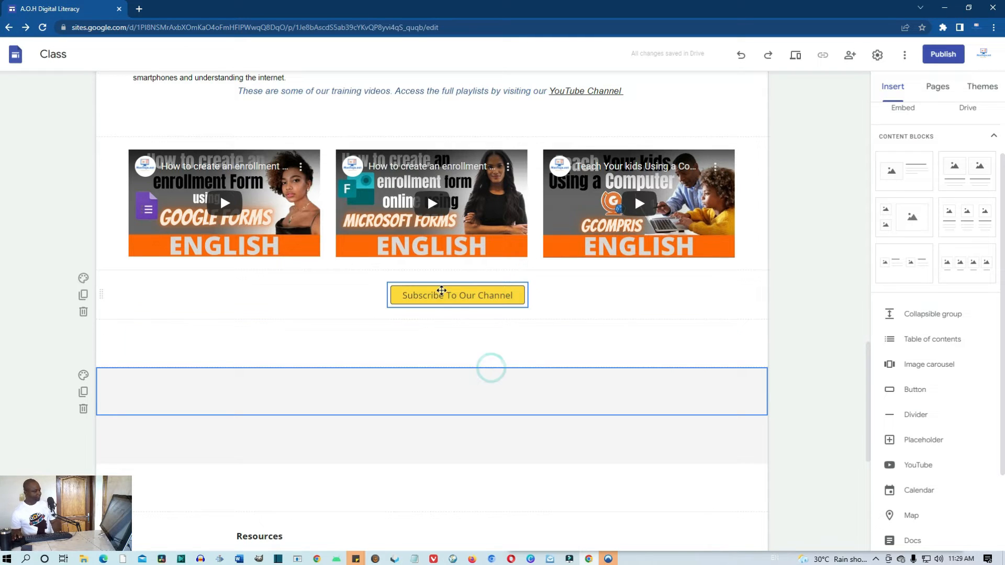
left_click_drag(440, 283, 422, 285)
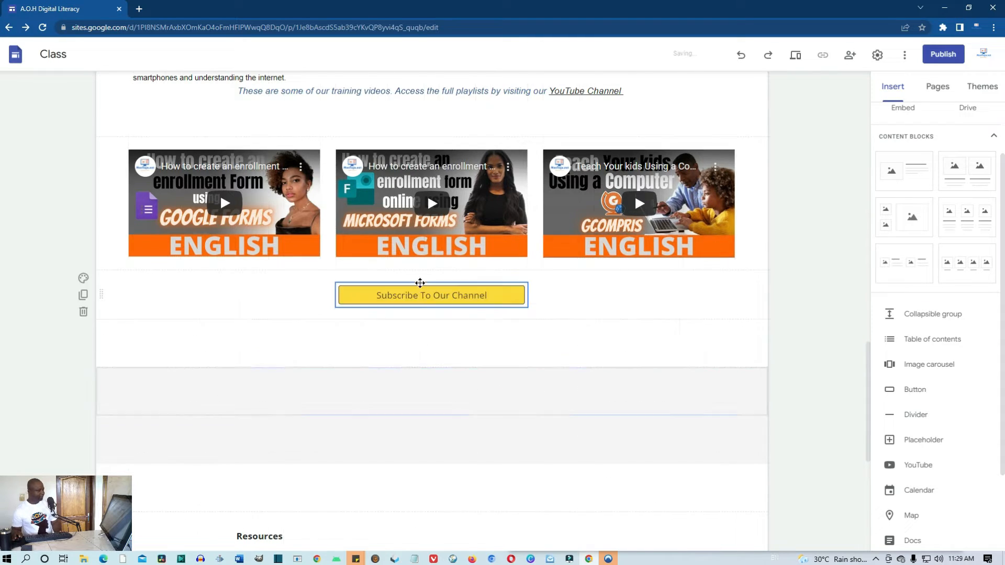
left_click(587, 321)
scroll(588, 318, "up", 3)
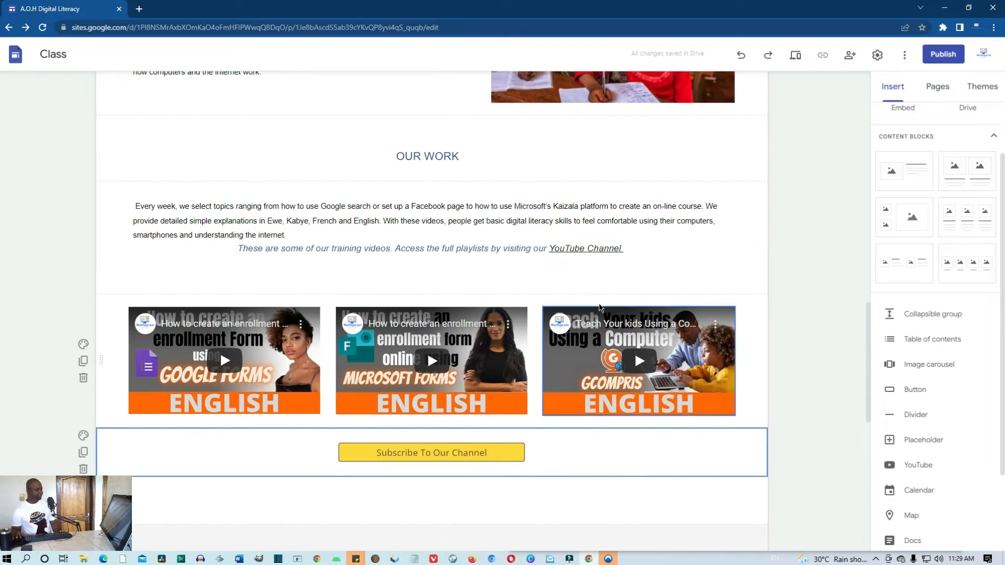
scroll(609, 258, "down", 3)
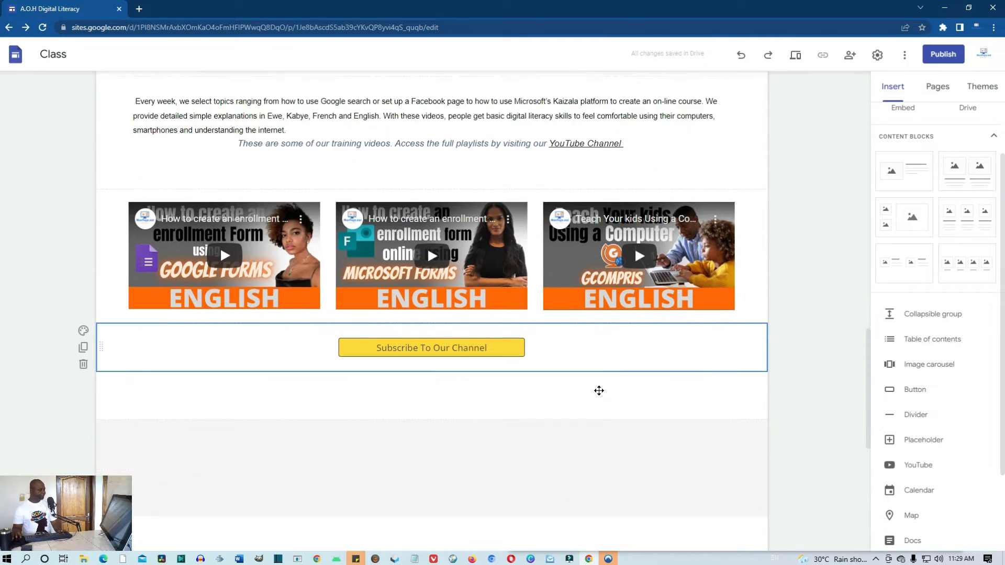
left_click(599, 385)
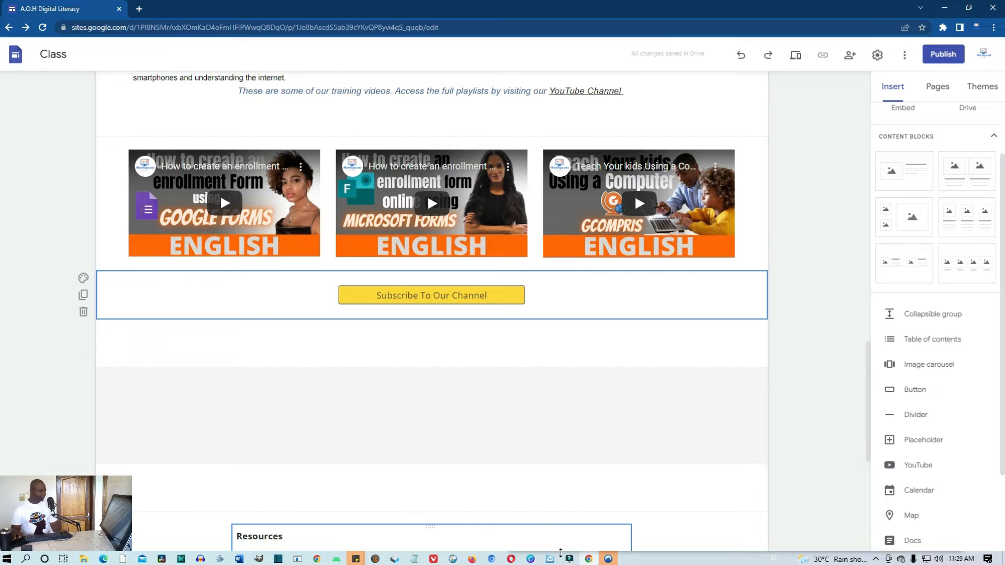
left_click(103, 559)
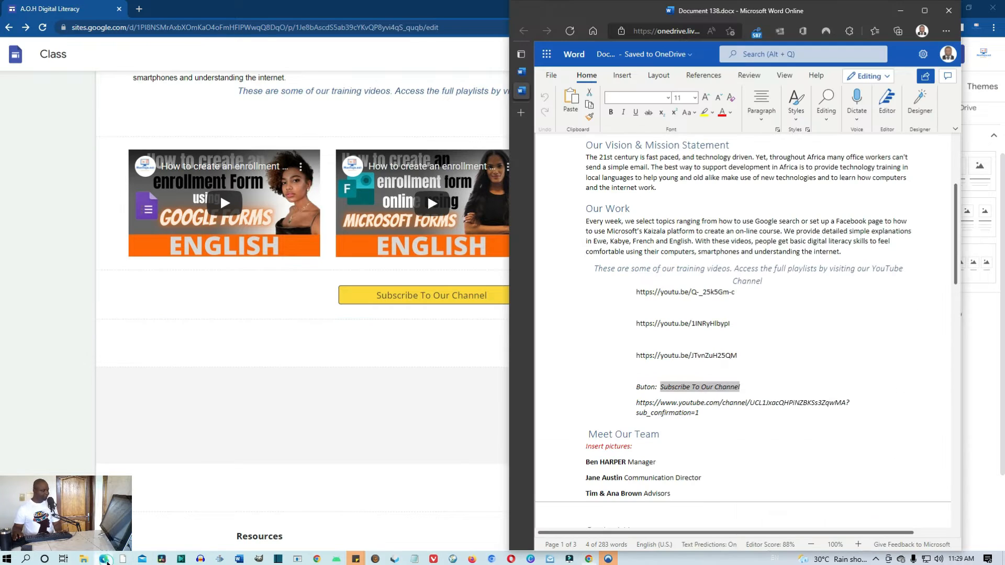
scroll(739, 425, "down", 1)
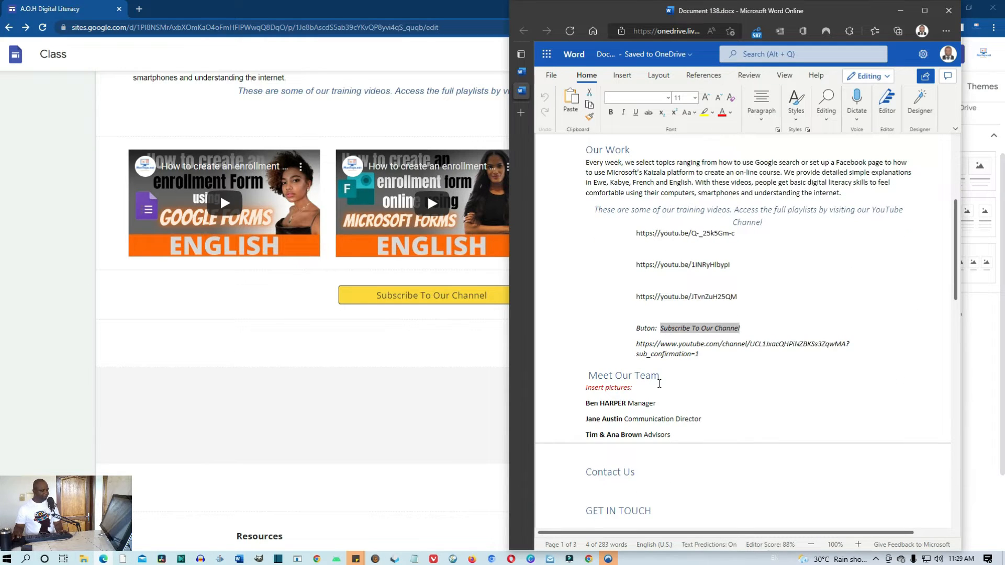
left_click(665, 378)
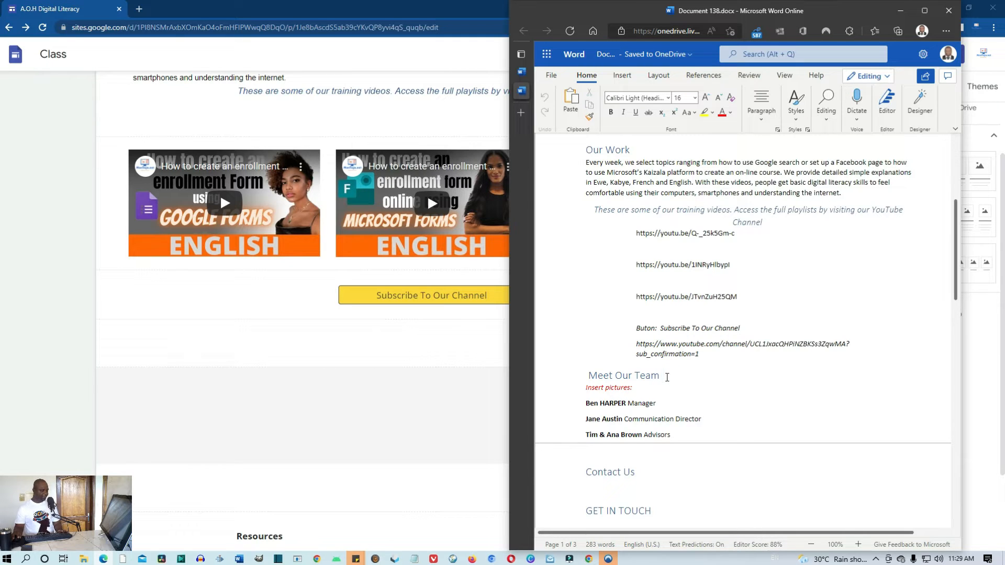
left_click_drag(654, 377, 586, 376)
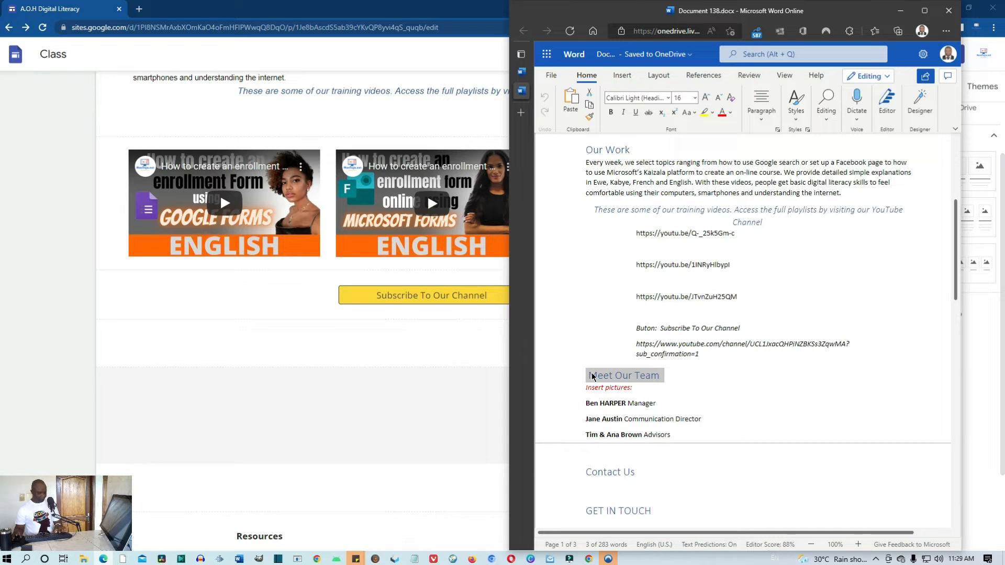
left_click(403, 359)
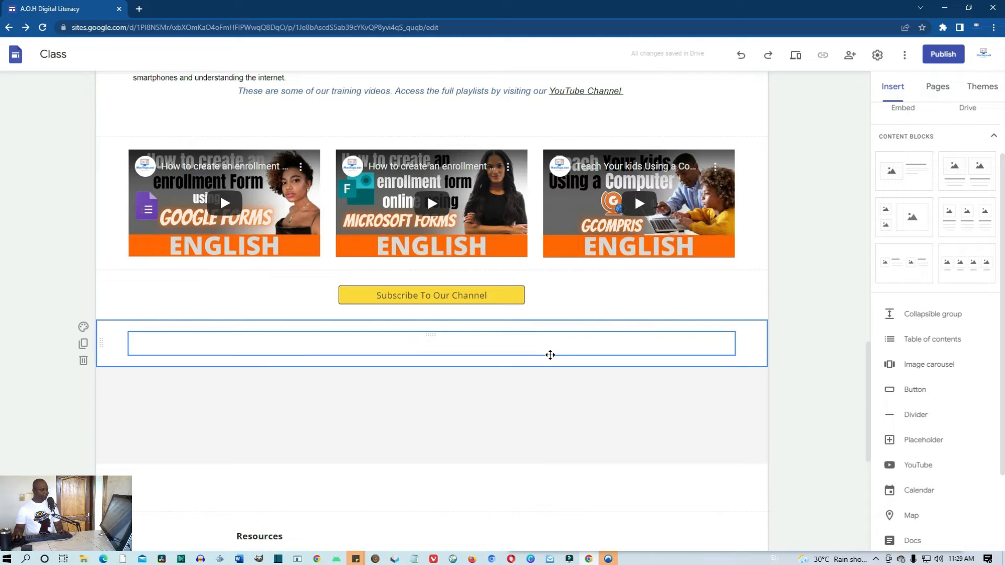
Drop the three-column image-and-text content block beneath the Subscribe section
scroll(568, 354, "up", 2)
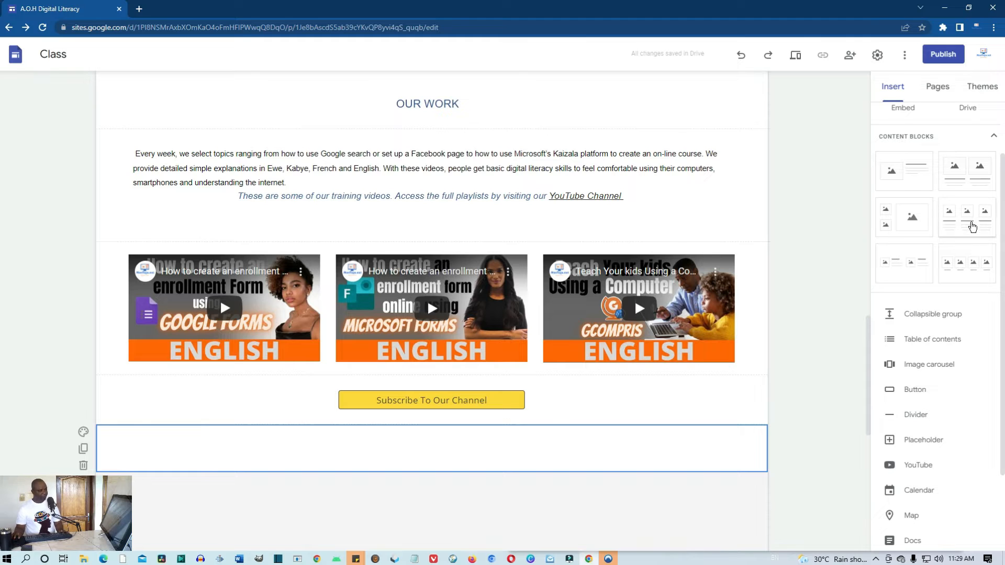
left_click_drag(978, 223, 579, 432)
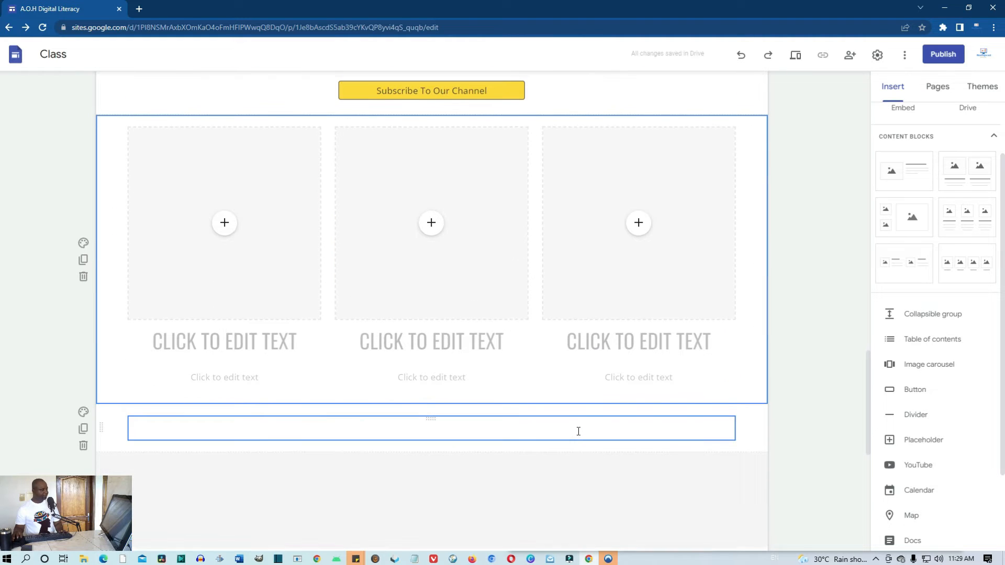
scroll(578, 431, "up", 2)
scroll(447, 426, "up", 1)
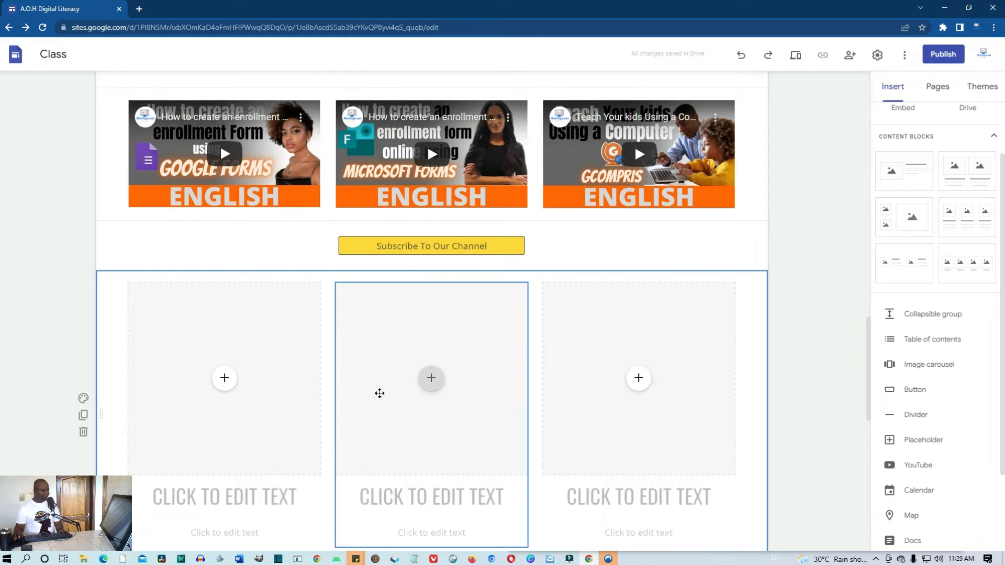
scroll(397, 416, "up", 1)
scroll(406, 451, "down", 1)
scroll(413, 449, "up", 1)
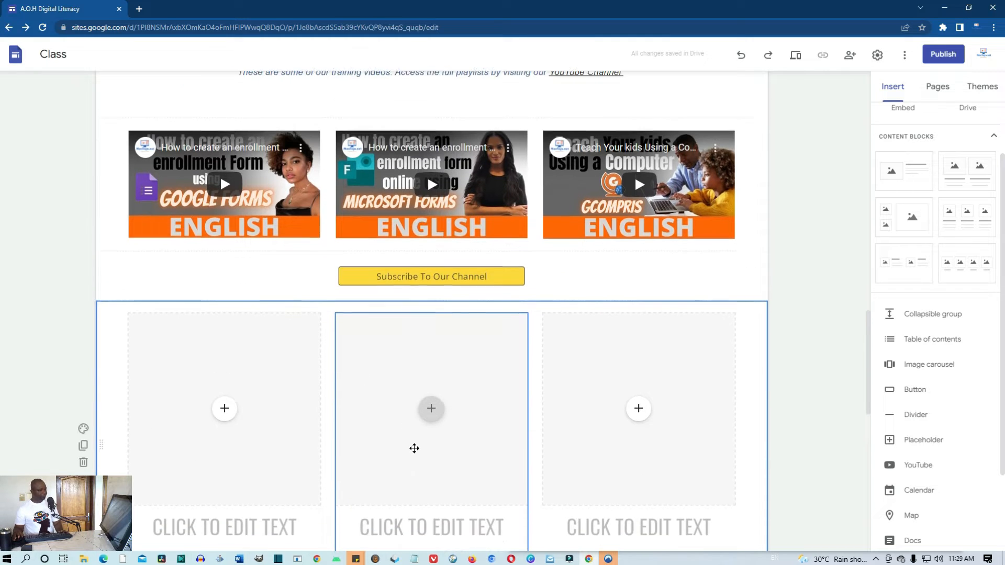
scroll(777, 286, "up", 2)
scroll(927, 228, "up", 3)
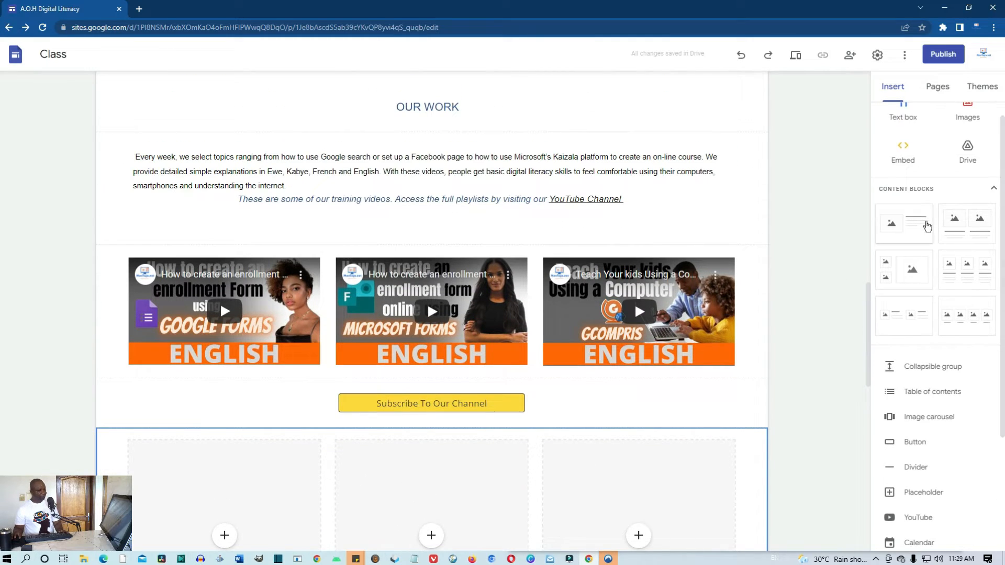
Insert a Title-style text box containing 'Meet Our Team' pasted from clipboard history
left_click(909, 138)
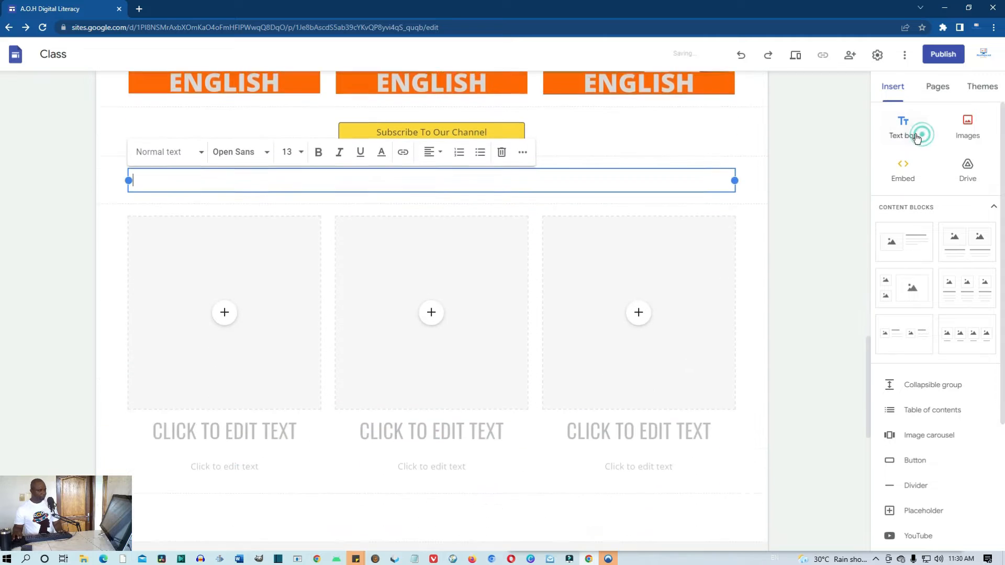
scroll(480, 310, "up", 2)
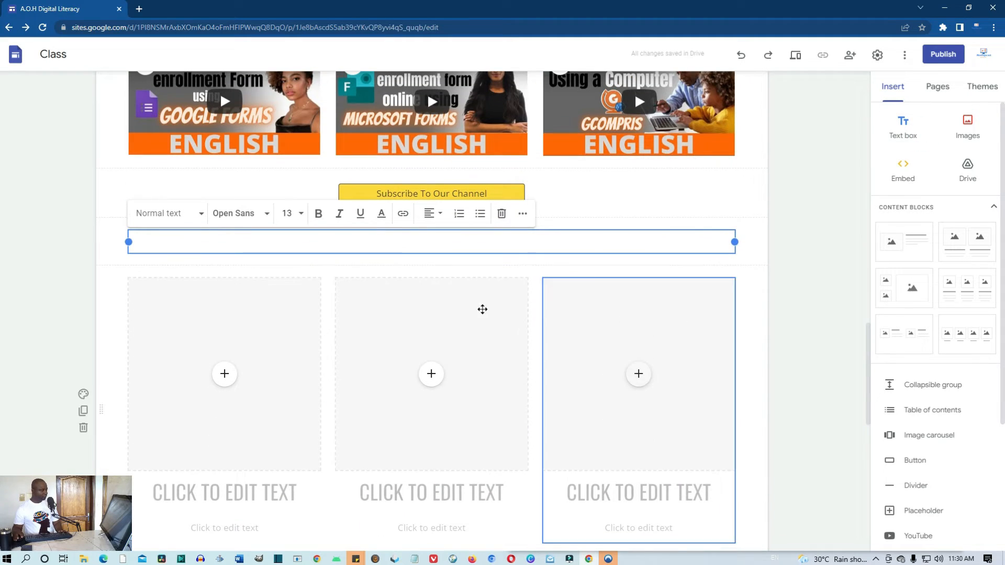
left_click(342, 245)
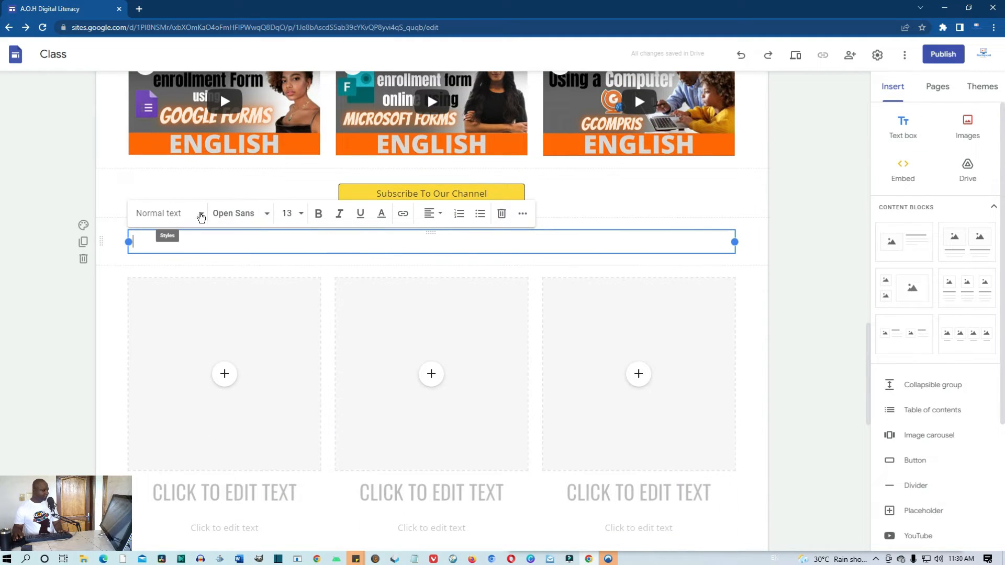
left_click(201, 215)
left_click(166, 248)
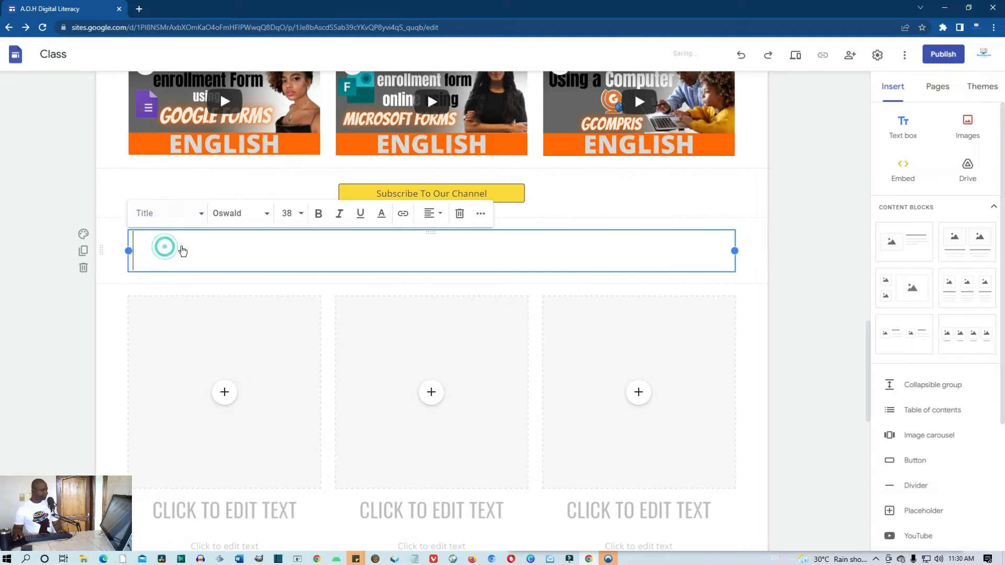
left_click(288, 257)
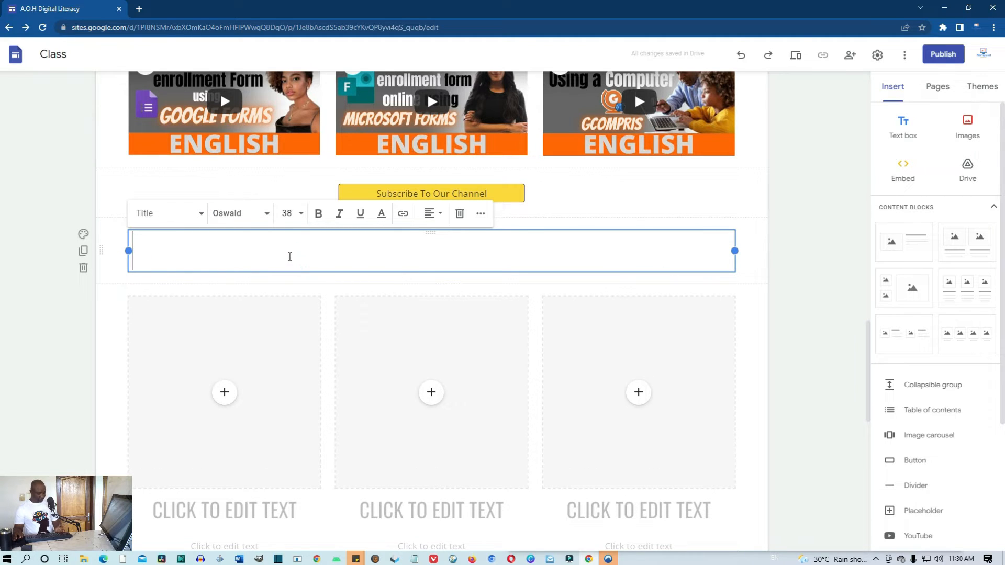
key("super+v")
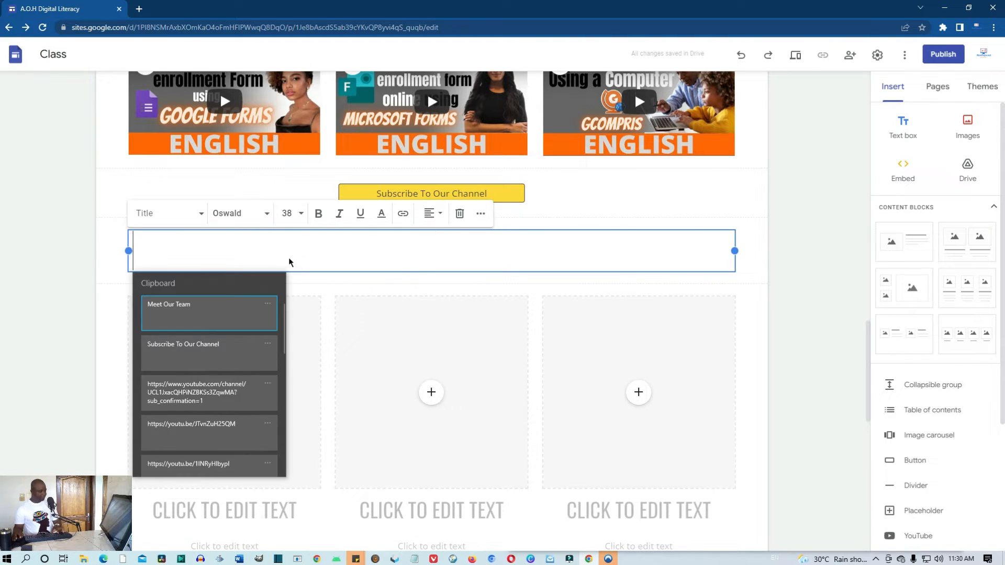
left_click(184, 315)
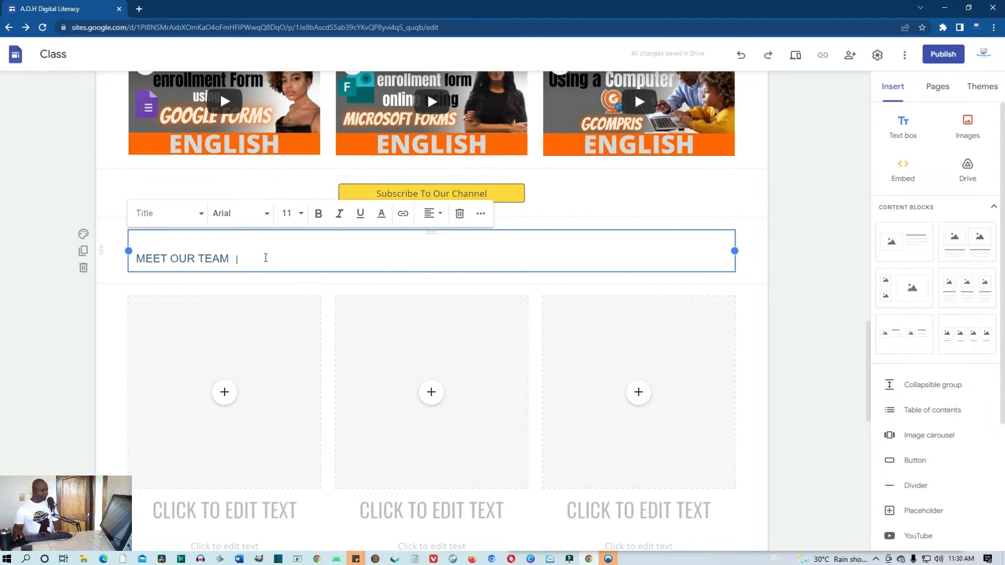
Centre-align the MEET OUR TEAM heading
triple_click(266, 257)
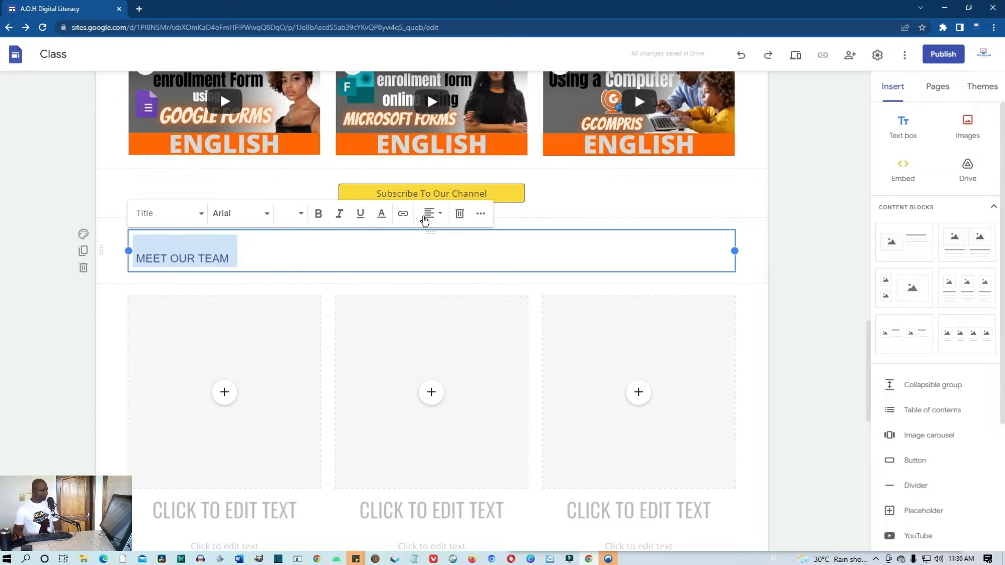
left_click(437, 215)
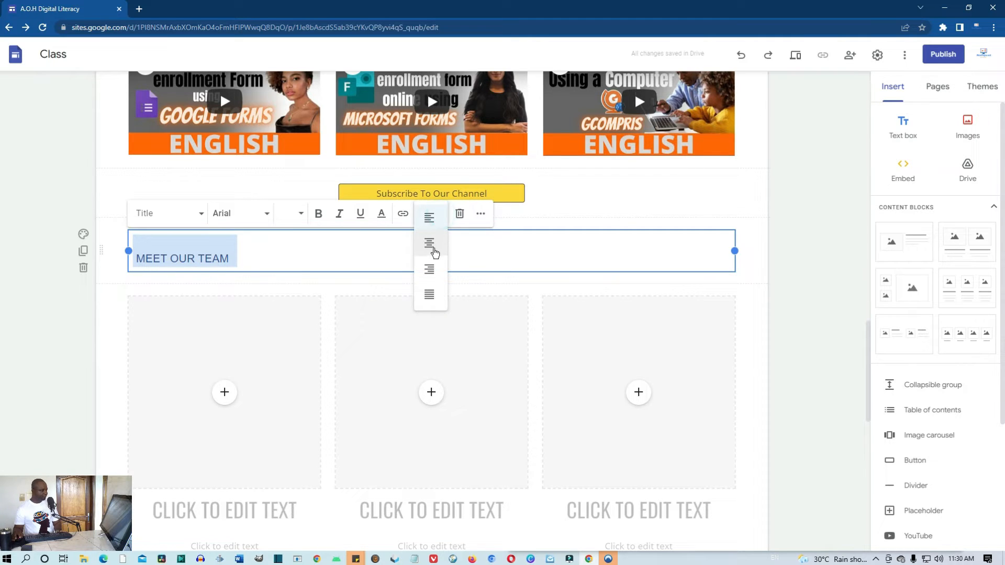
left_click(433, 252)
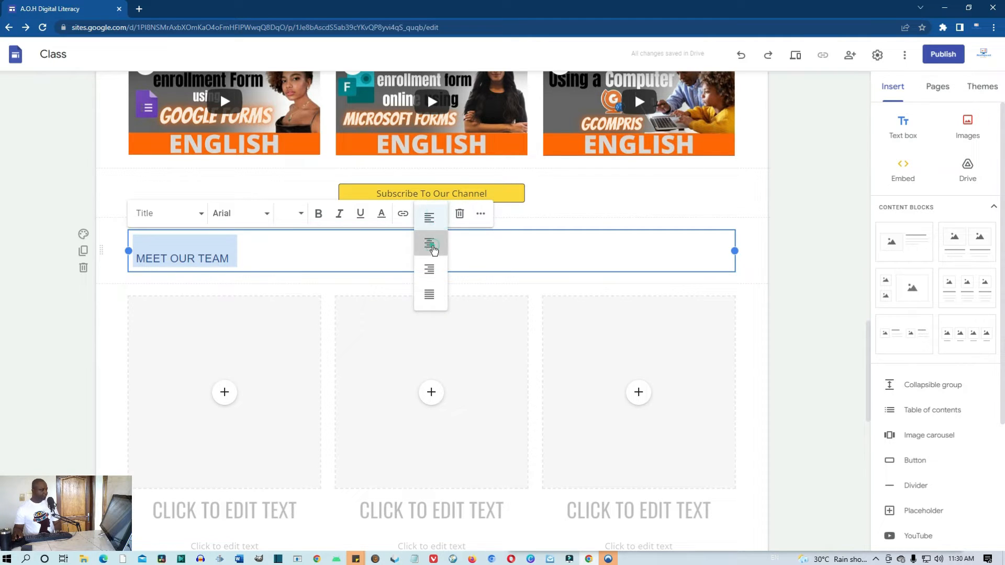
left_click(762, 302)
scroll(760, 299, "up", 2)
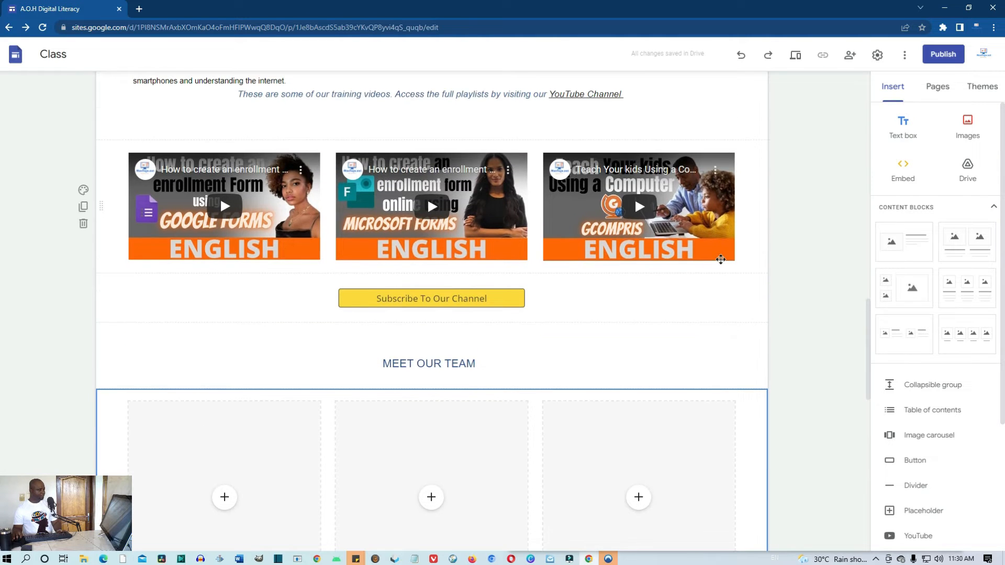
Upload the portrait of the man in a suit into the first team card
scroll(721, 260, "up", 3)
scroll(616, 173, "down", 2)
left_click(615, 241)
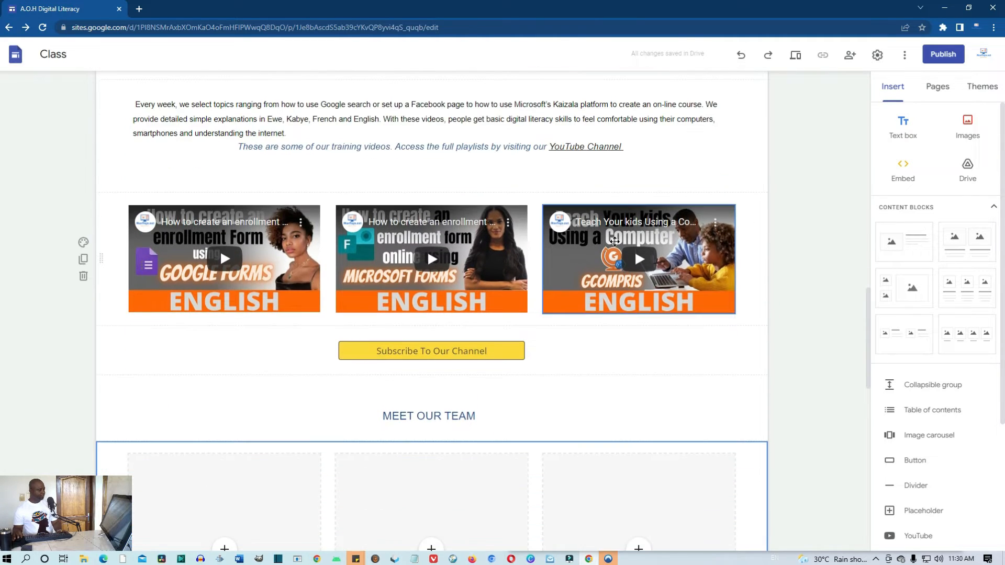
scroll(614, 241, "down", 2)
scroll(615, 241, "down", 2)
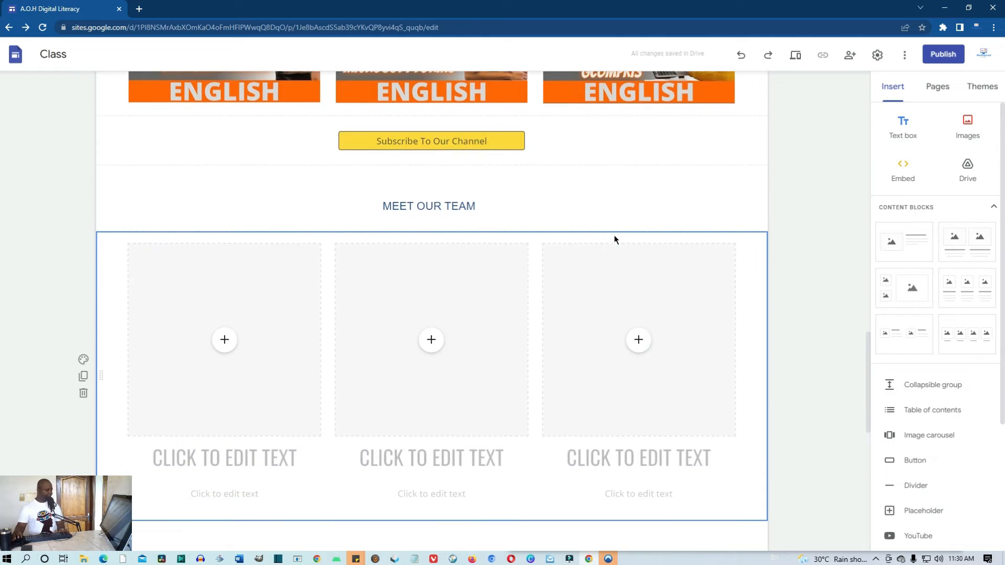
left_click(229, 346)
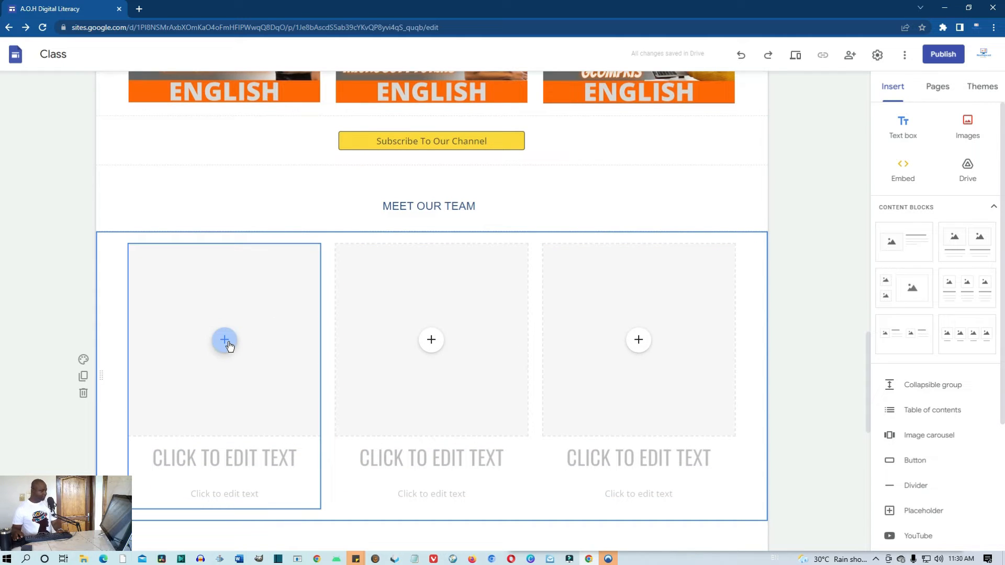
left_click(227, 346)
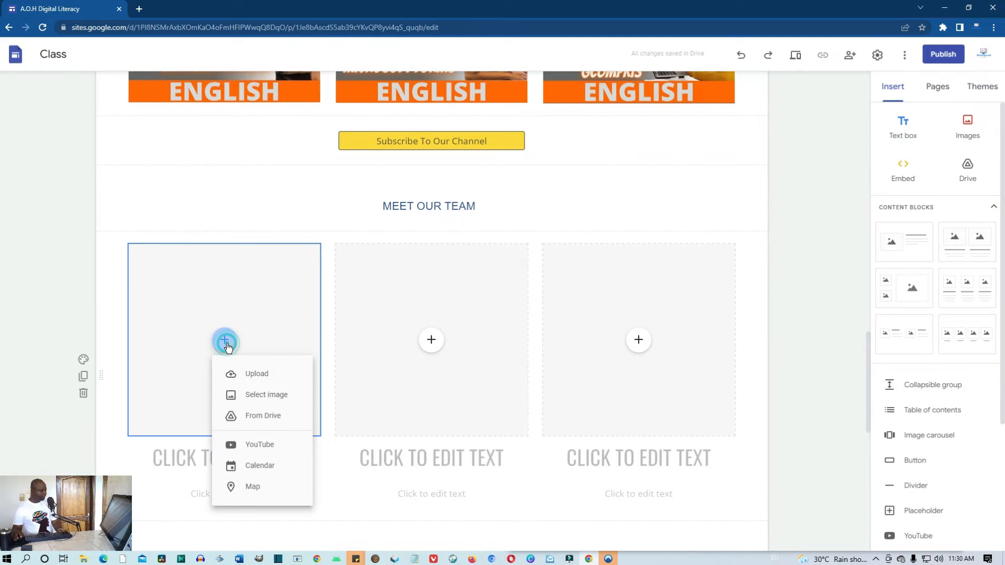
left_click(260, 375)
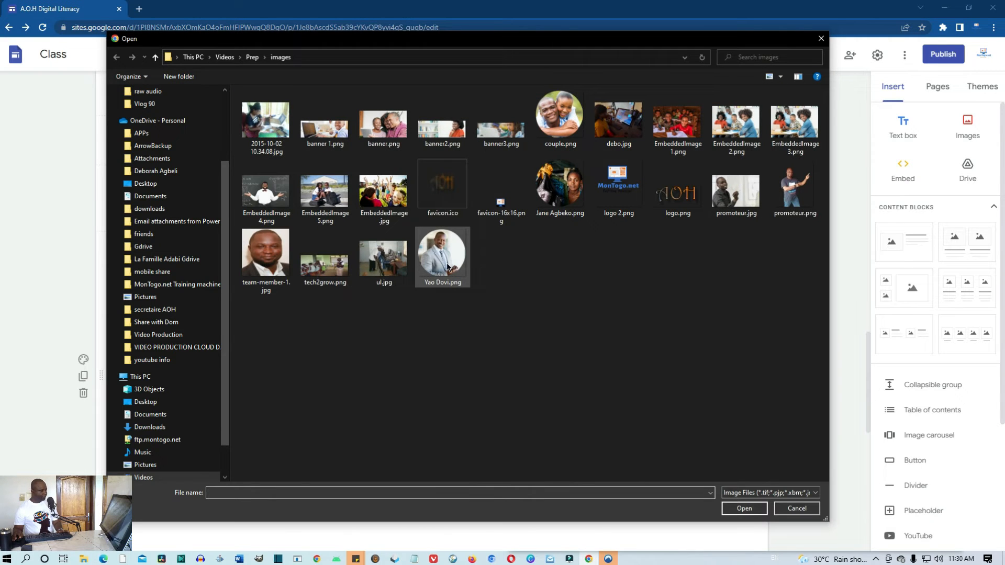
left_click(447, 268)
left_click(744, 508)
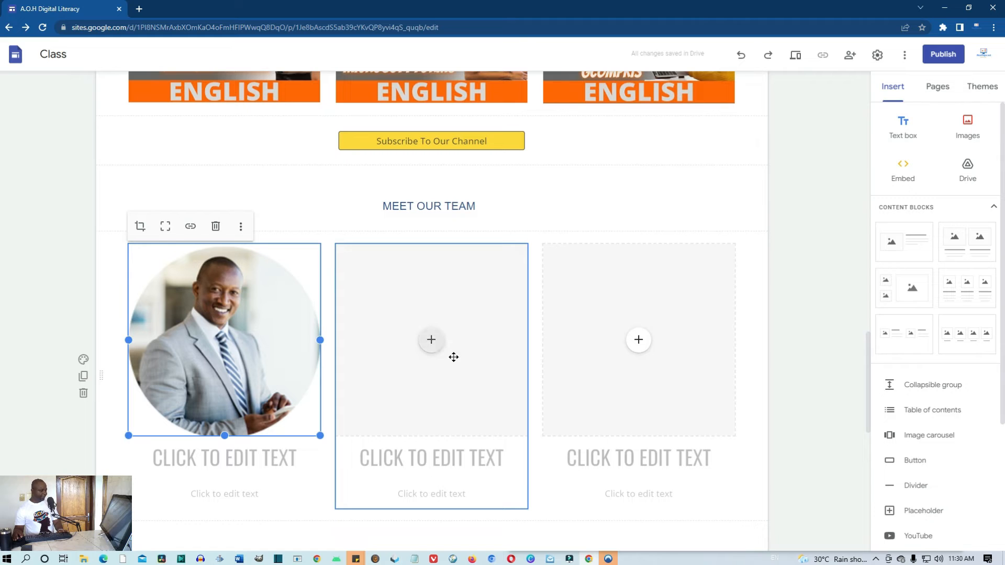
Upload the woman's portrait into the middle team card
left_click(431, 340)
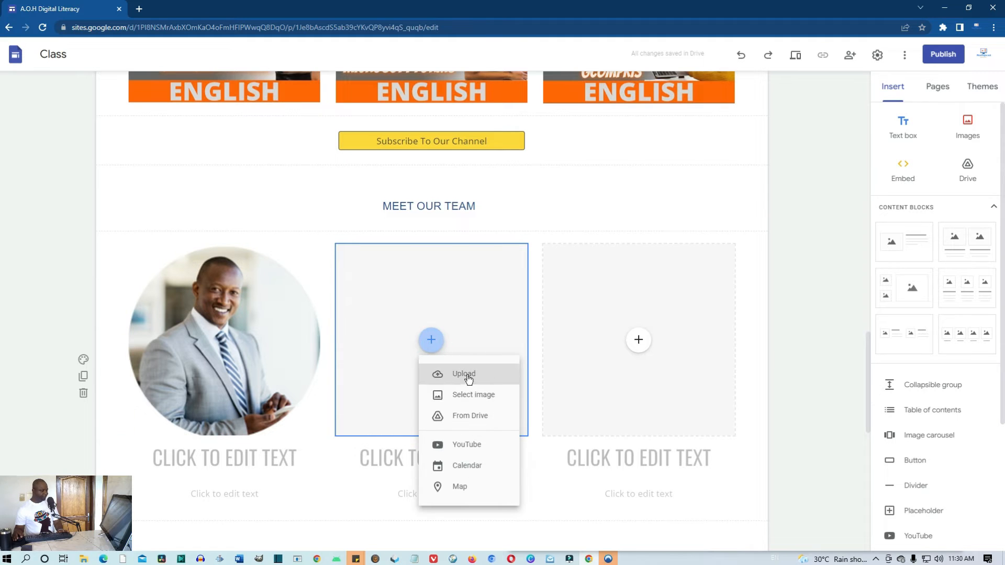
left_click(465, 374)
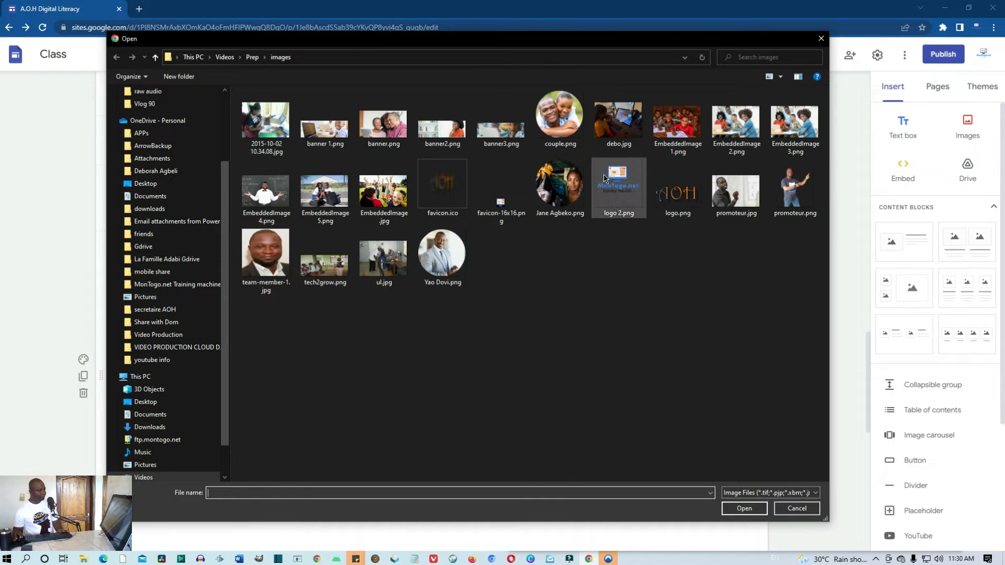
left_click(560, 186)
left_click(744, 507)
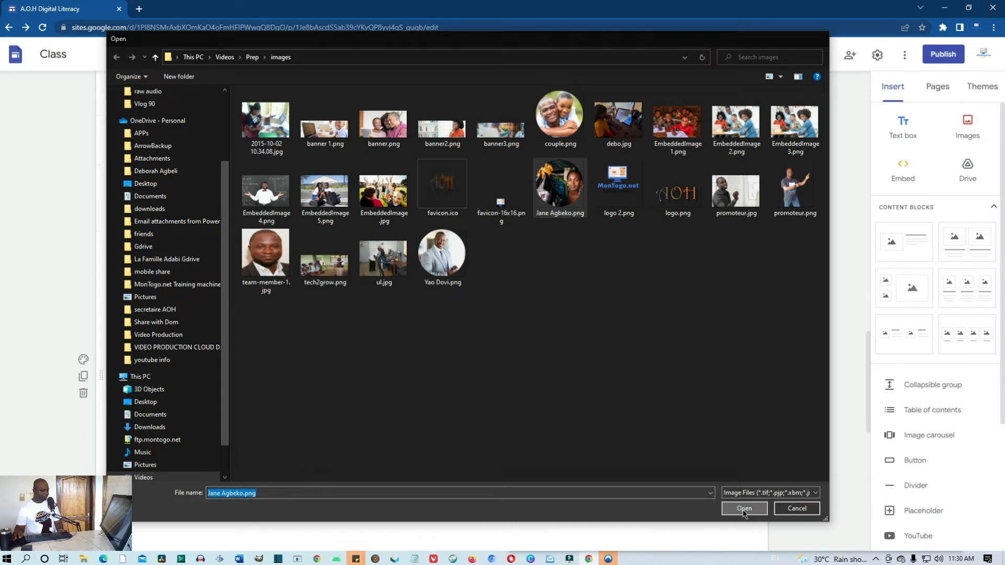
Upload couple.png into the third team card
left_click(644, 349)
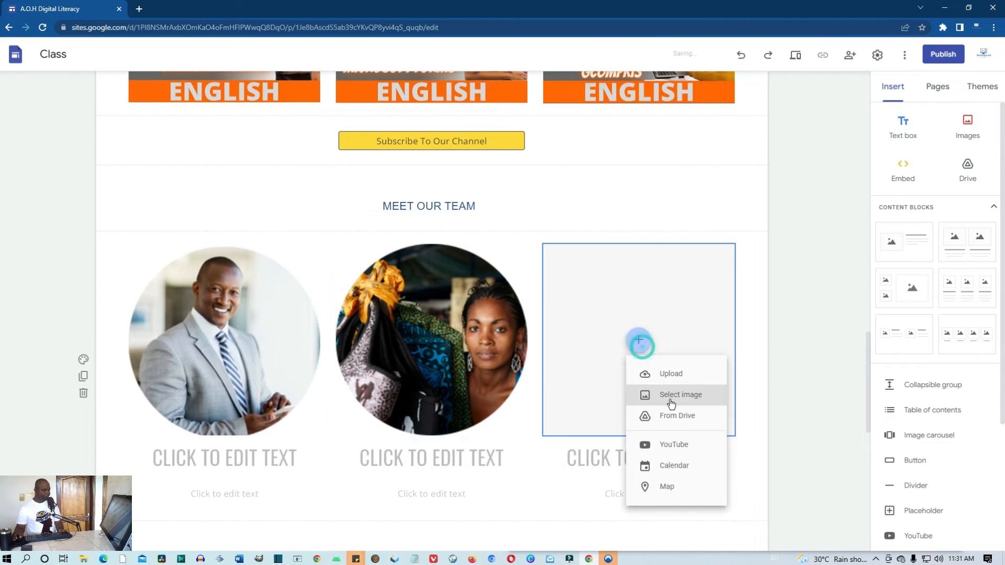
left_click(667, 373)
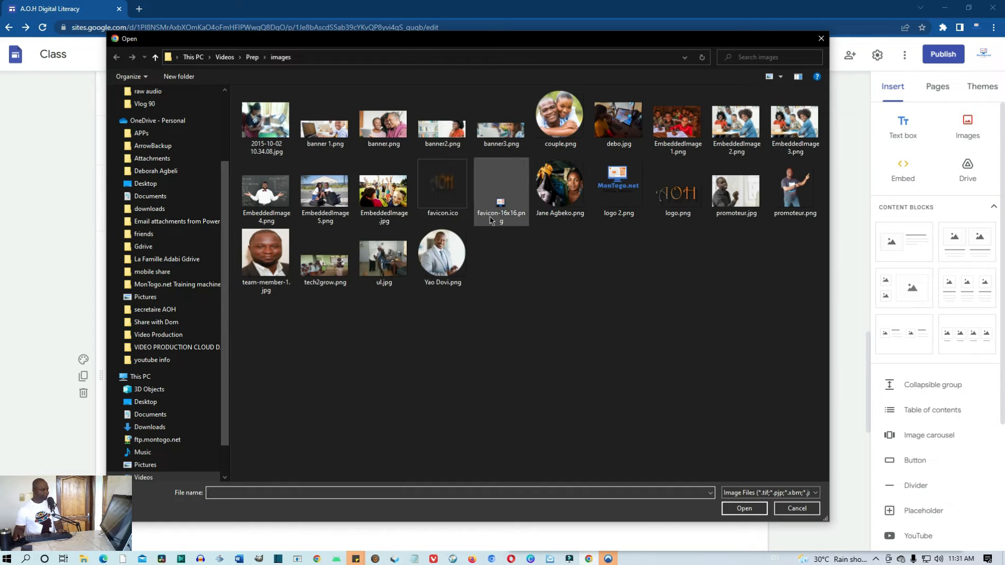
left_click(559, 116)
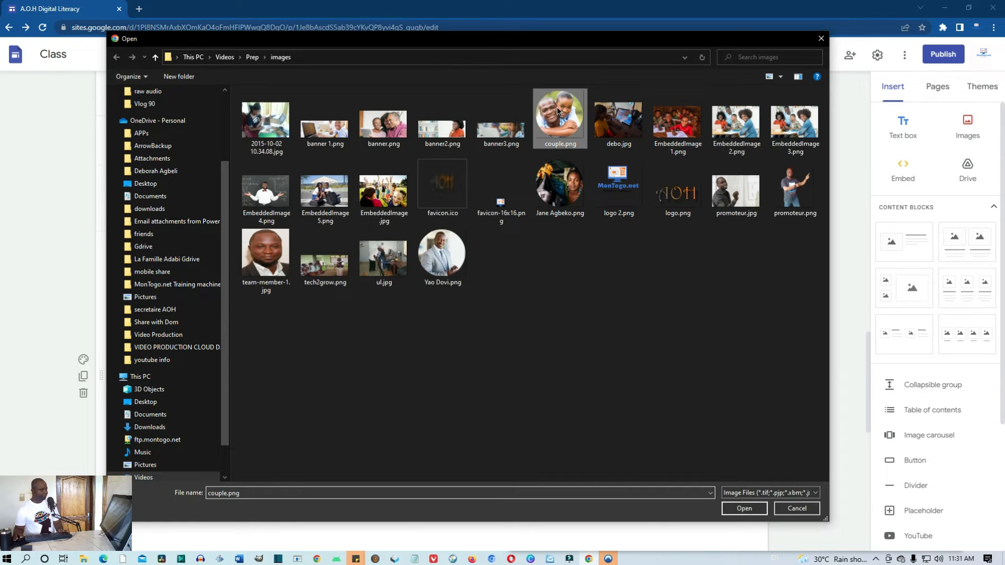
left_click(743, 510)
scroll(451, 361, "down", 2)
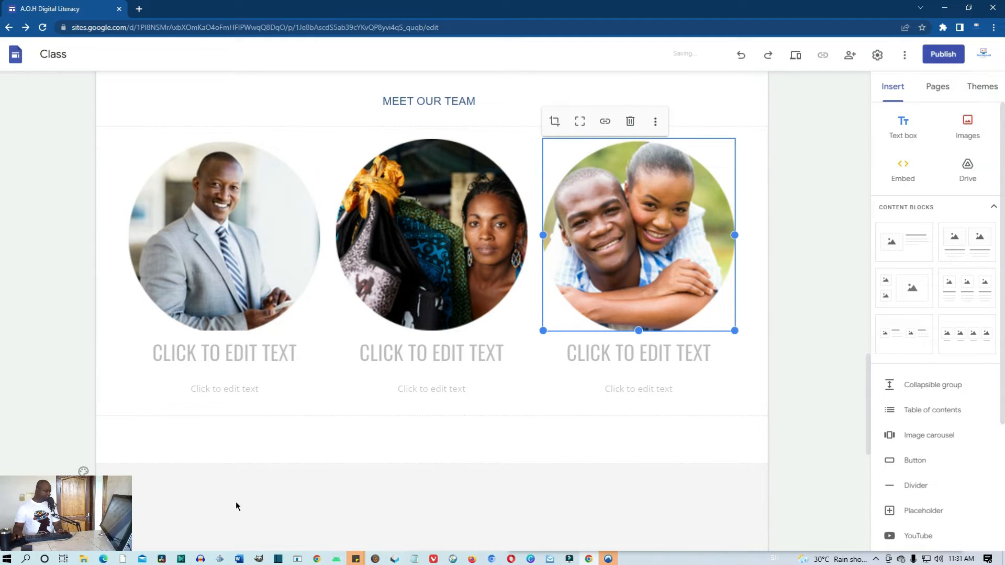
left_click(103, 559)
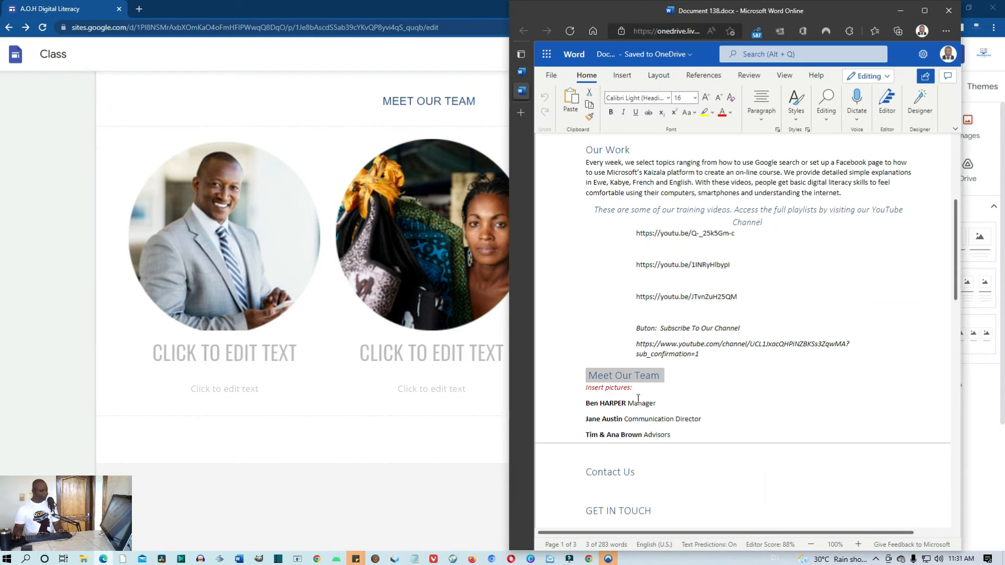
Select each team member's name-and-role line under Meet Our Team in the Word notes
left_click(659, 404)
left_click_drag(660, 404, 571, 398)
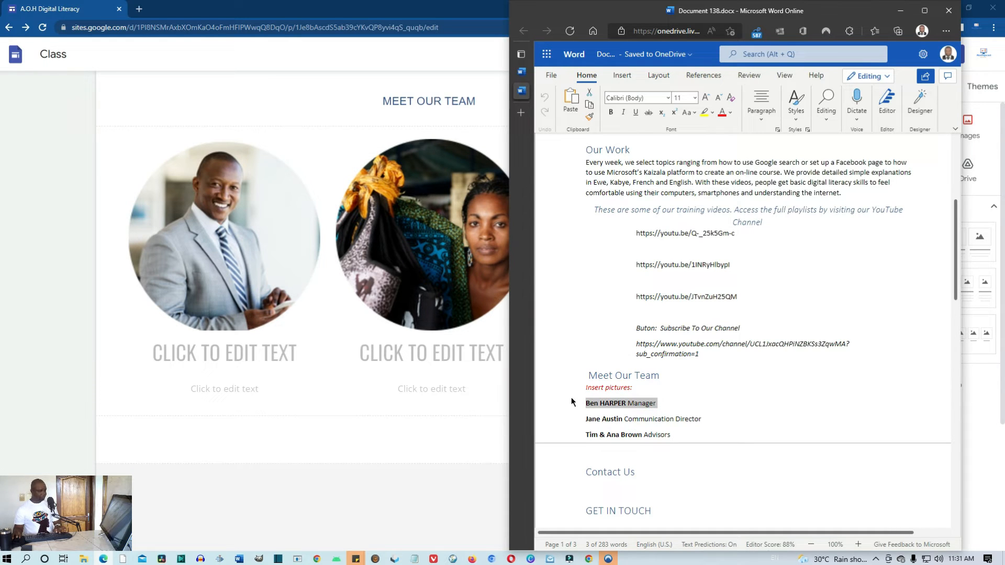
left_click_drag(708, 418, 575, 422)
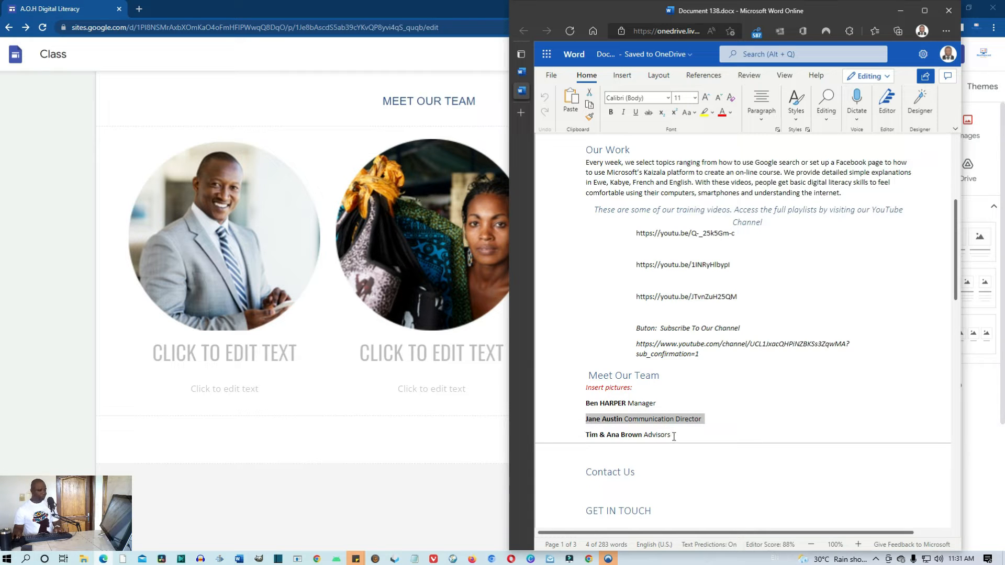
left_click_drag(672, 435, 580, 435)
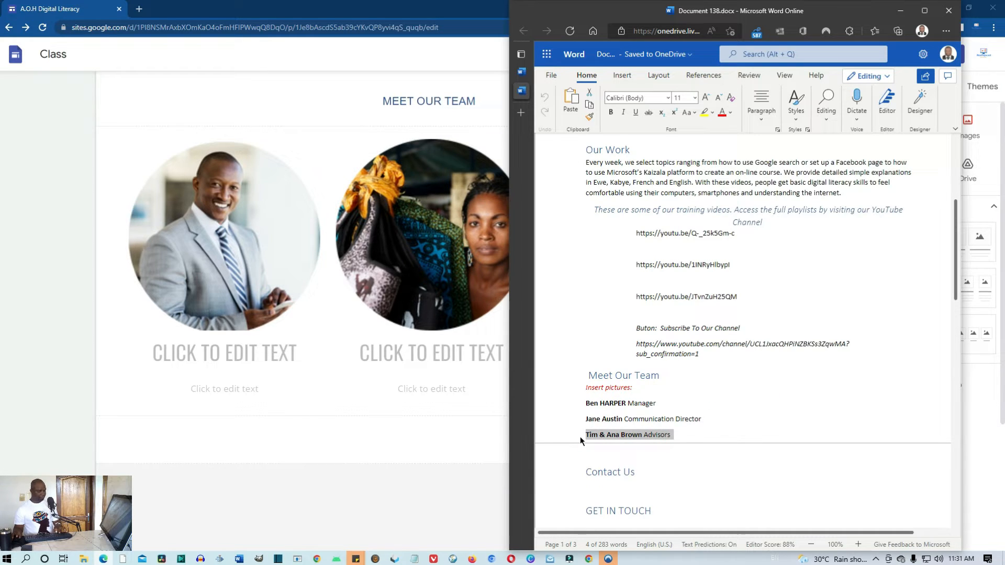
Fill the first card's heading with the member's name and move MANAGER into its subtitle
left_click(239, 353)
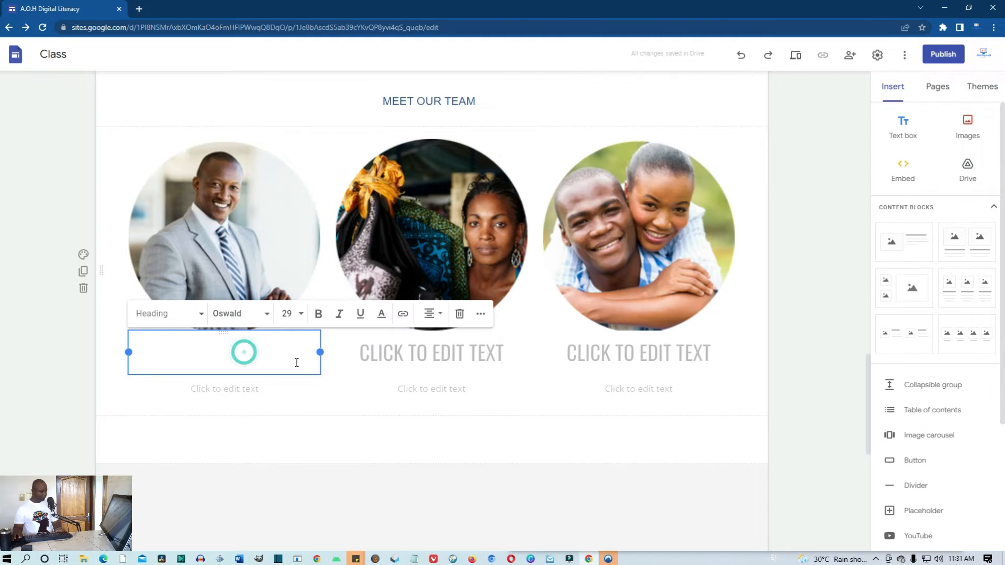
key("super+v")
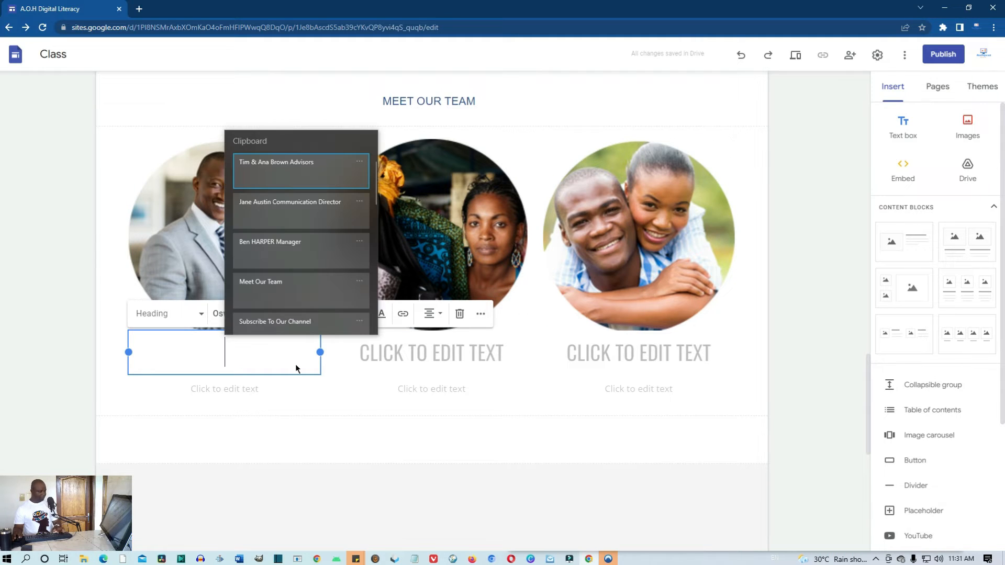
left_click(266, 257)
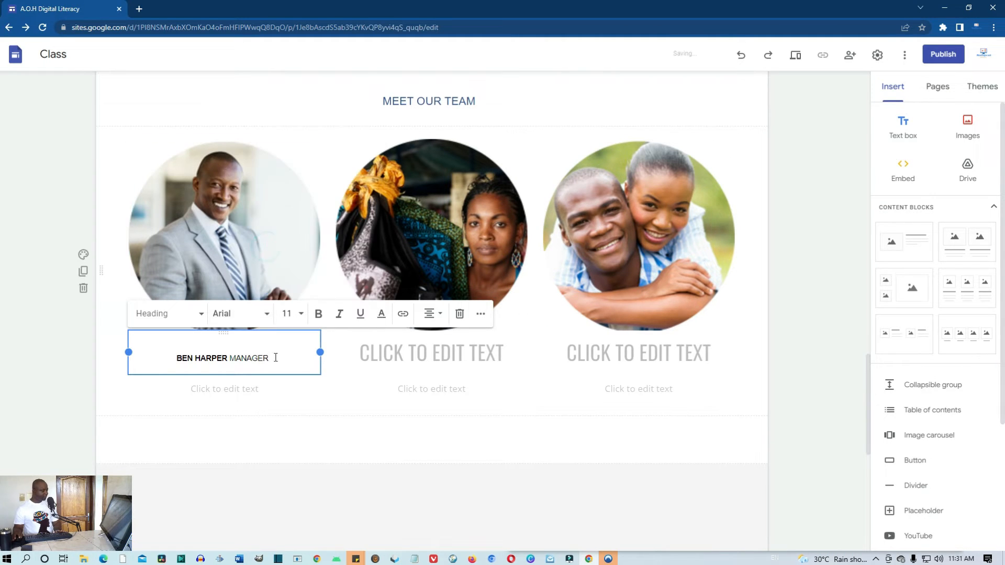
left_click_drag(272, 360, 226, 364)
key("ctrl+c")
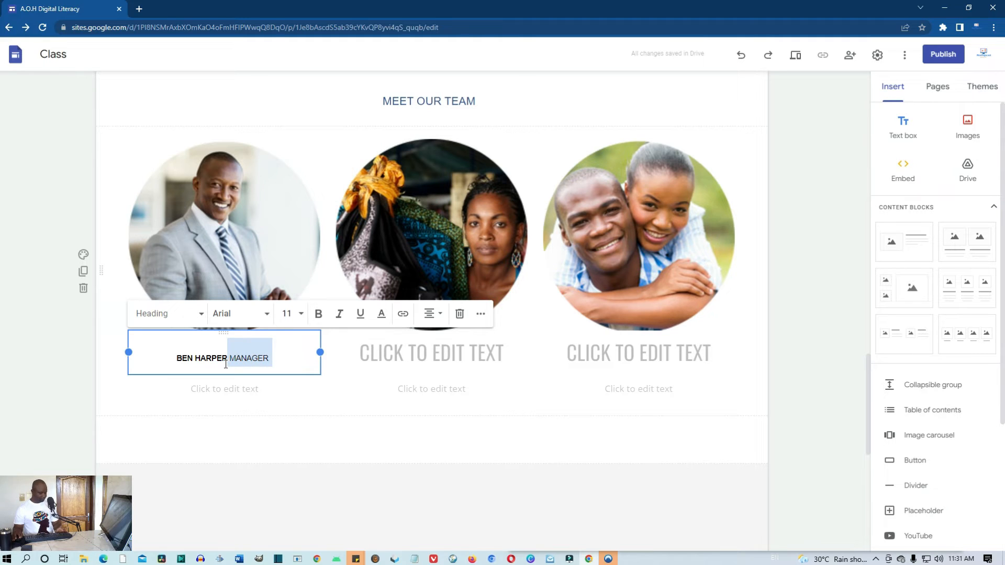
key("BackSpace")
left_click(225, 388)
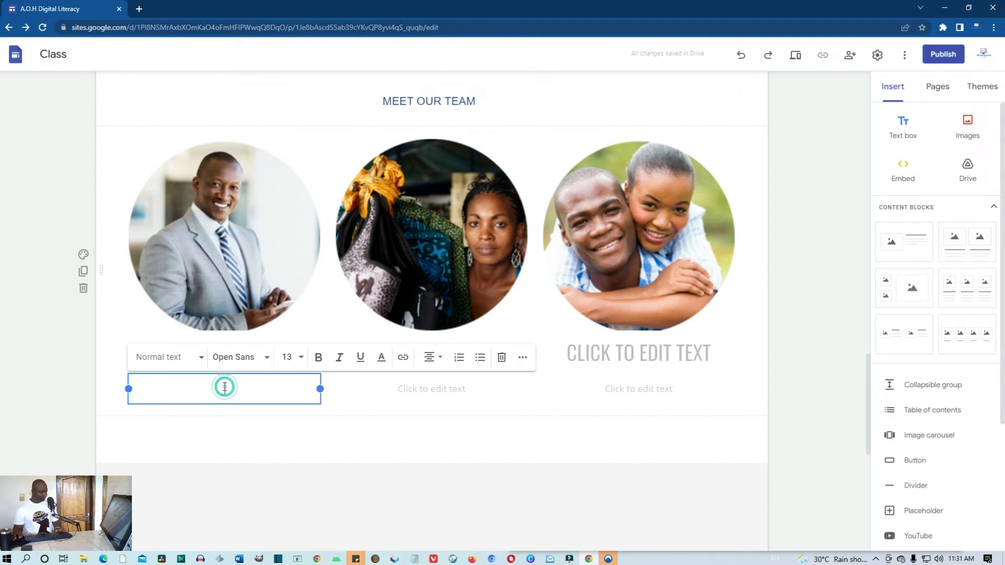
key("ctrl+v")
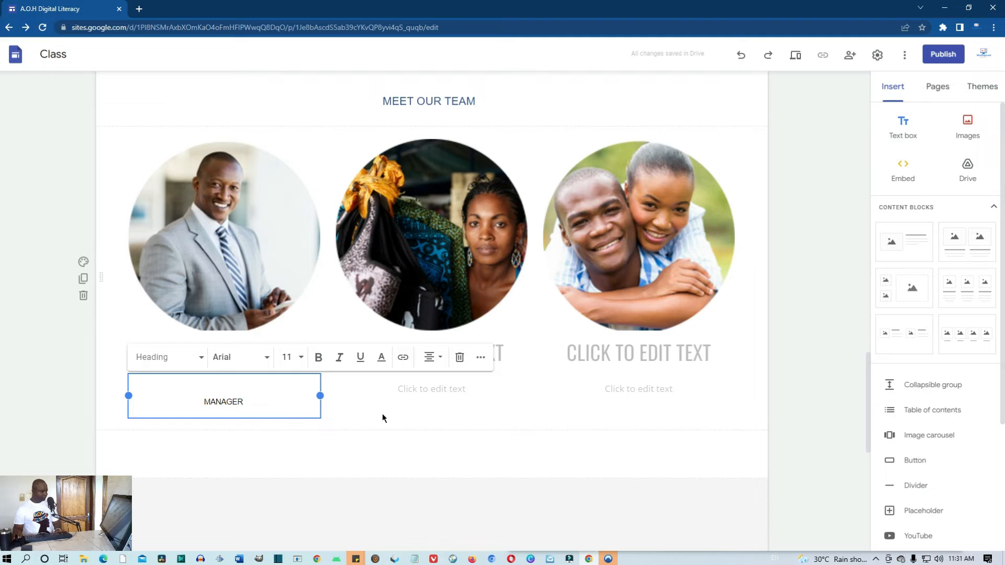
left_click(384, 414)
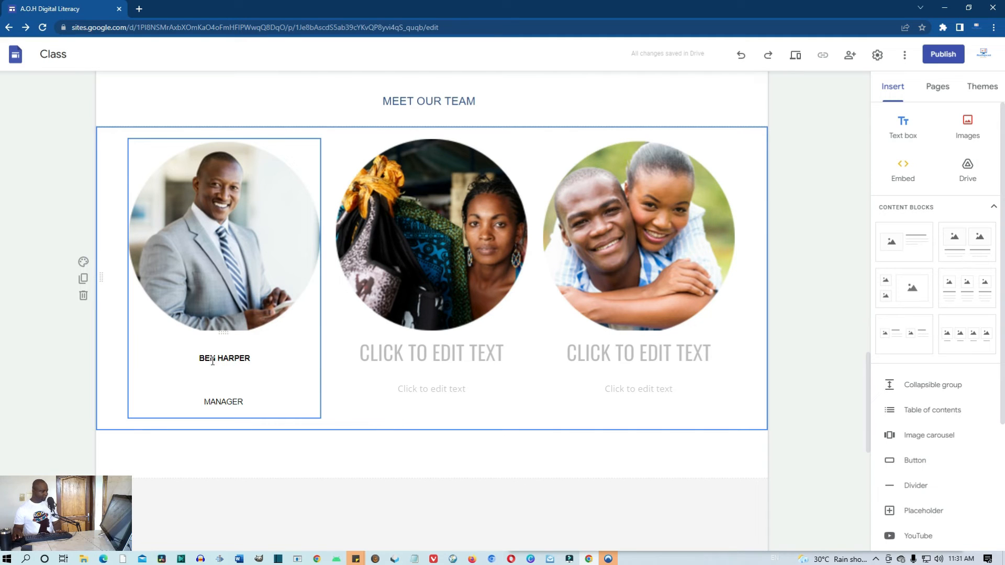
Fill the middle card's heading with the name and cut COMMUNICATION DIRECTOR into its subtitle
left_click(385, 366)
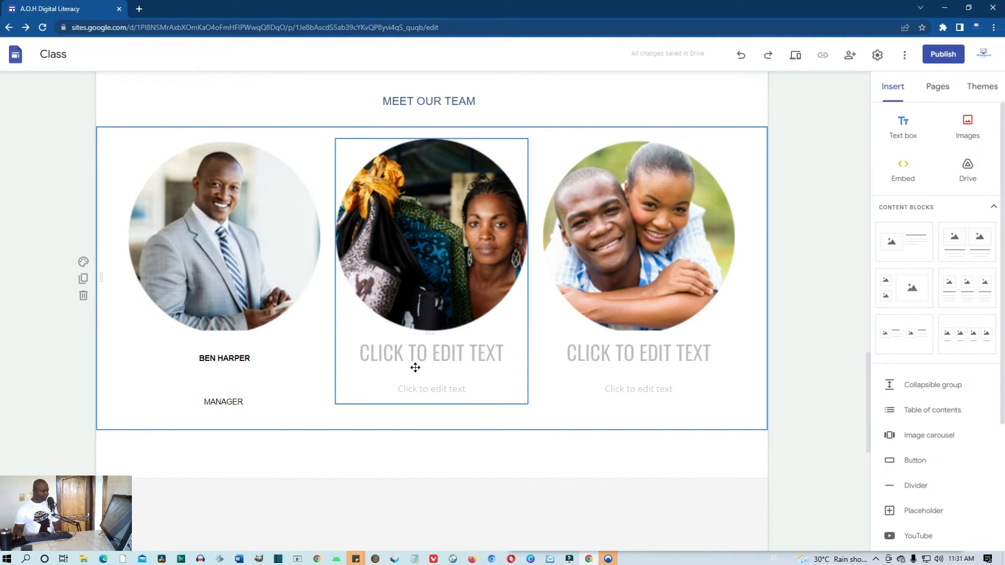
left_click(418, 357)
key("super+v")
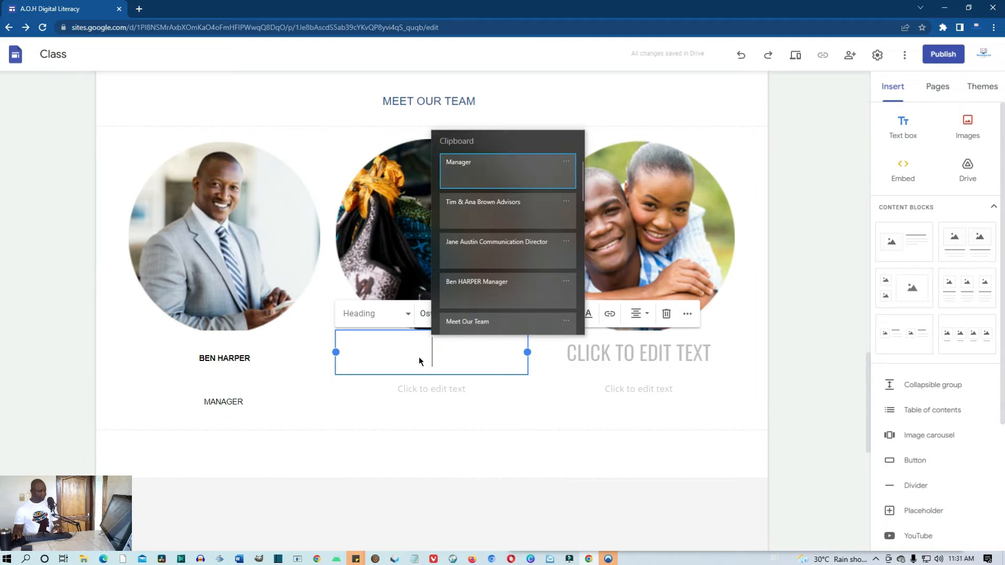
left_click(464, 250)
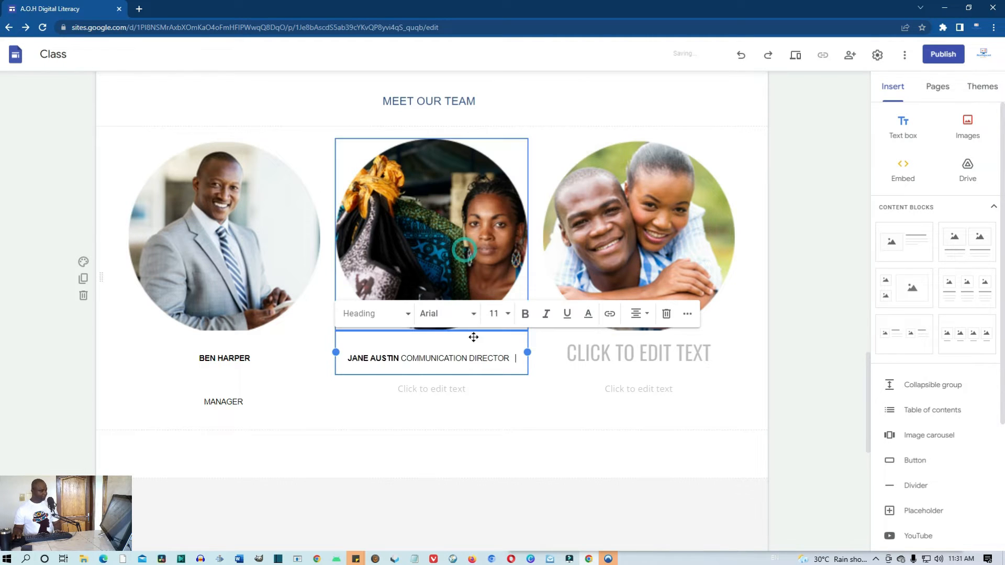
left_click_drag(512, 361, 405, 360)
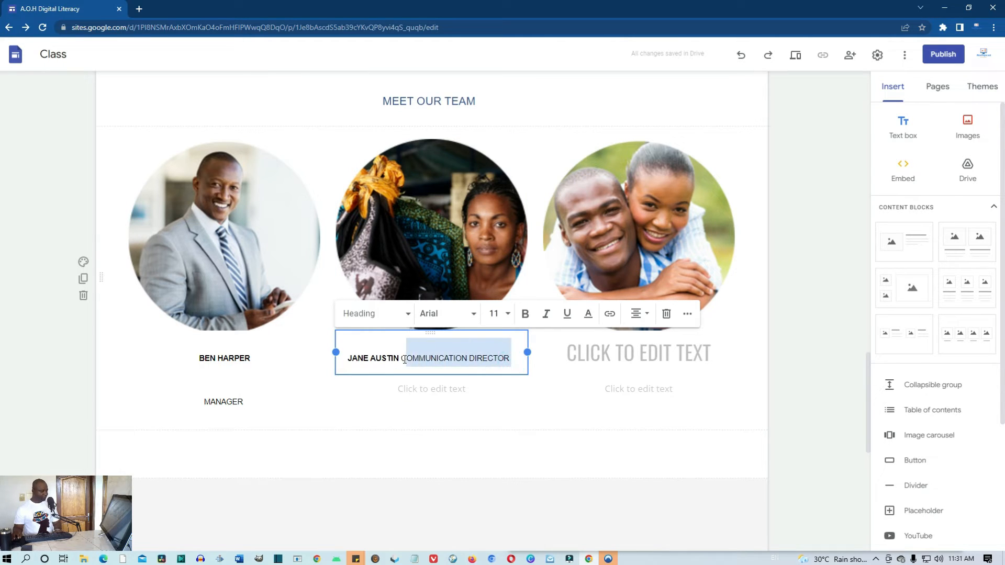
key("ctrl+x")
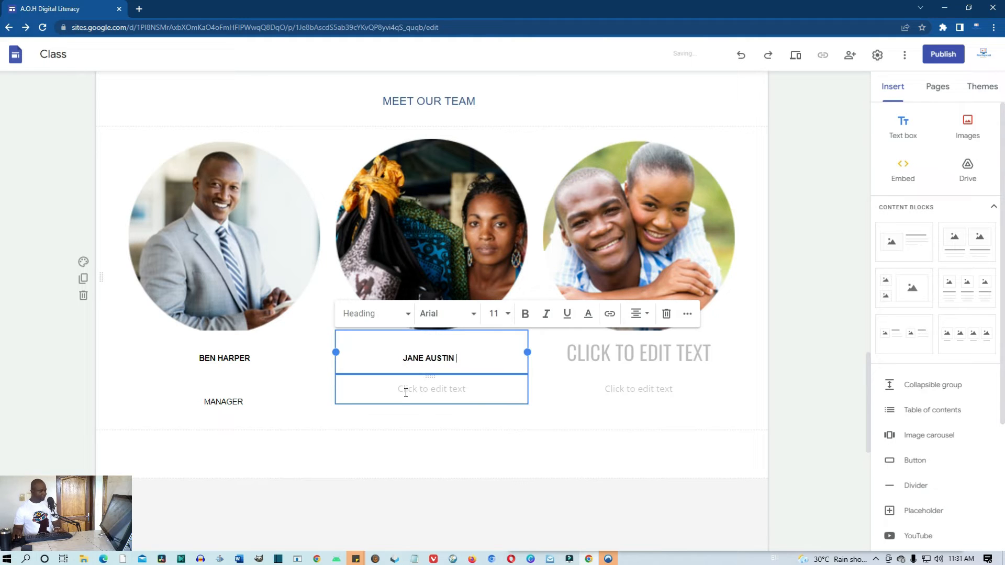
left_click(406, 388)
key("ctrl+v")
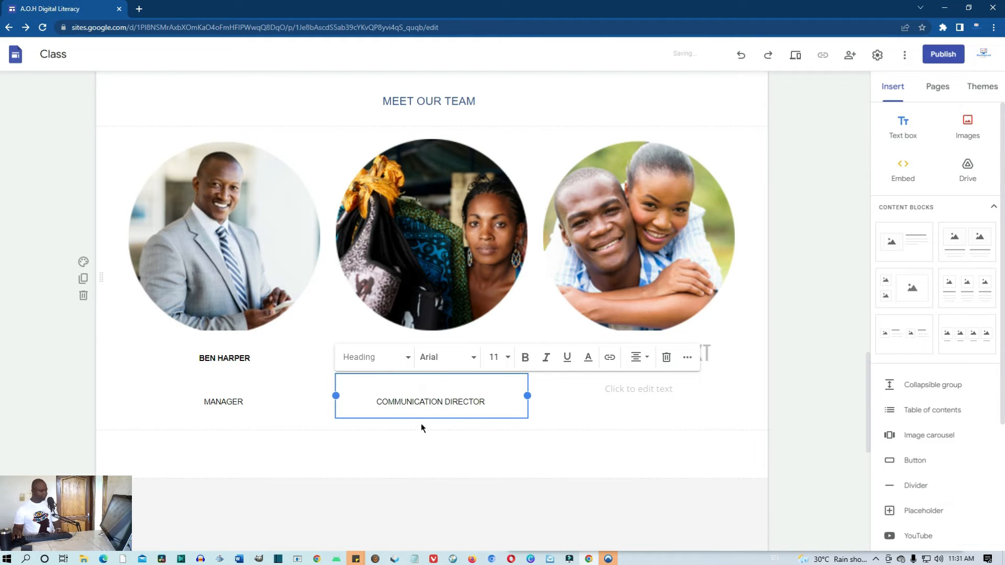
left_click(553, 413)
Fill the third card's heading with the names and cut ADVISORS into its subtitle
left_click(624, 359)
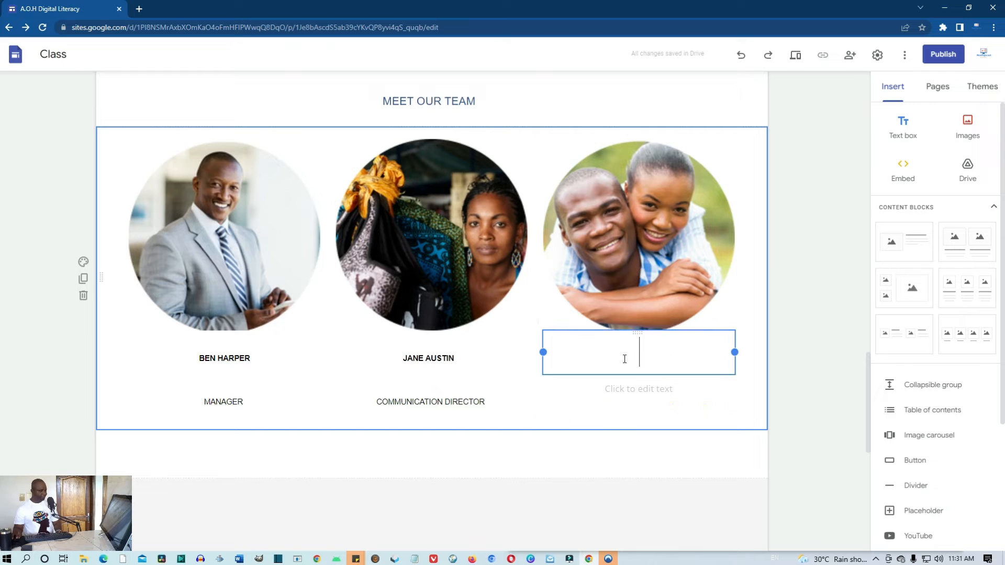
key("super+v")
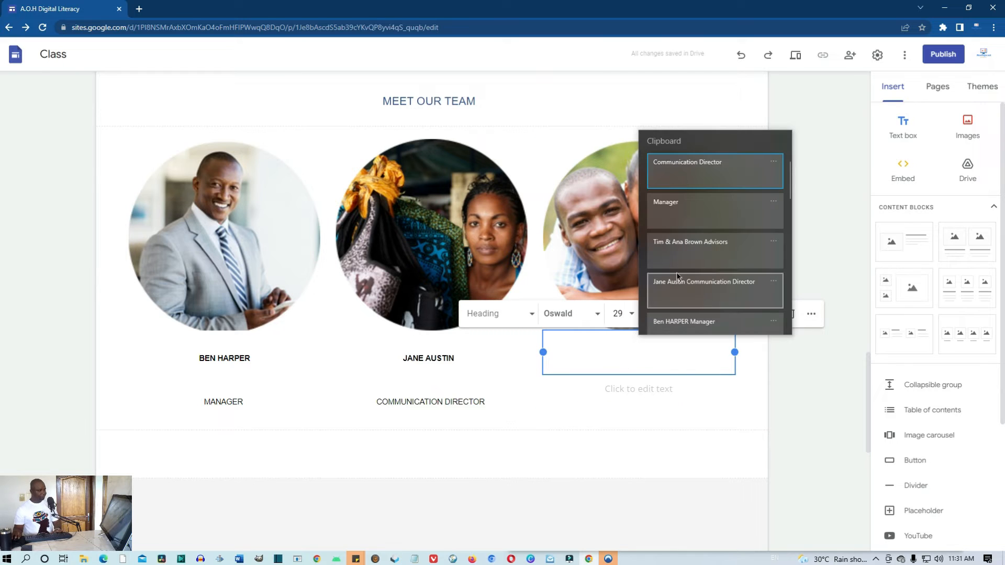
left_click(691, 252)
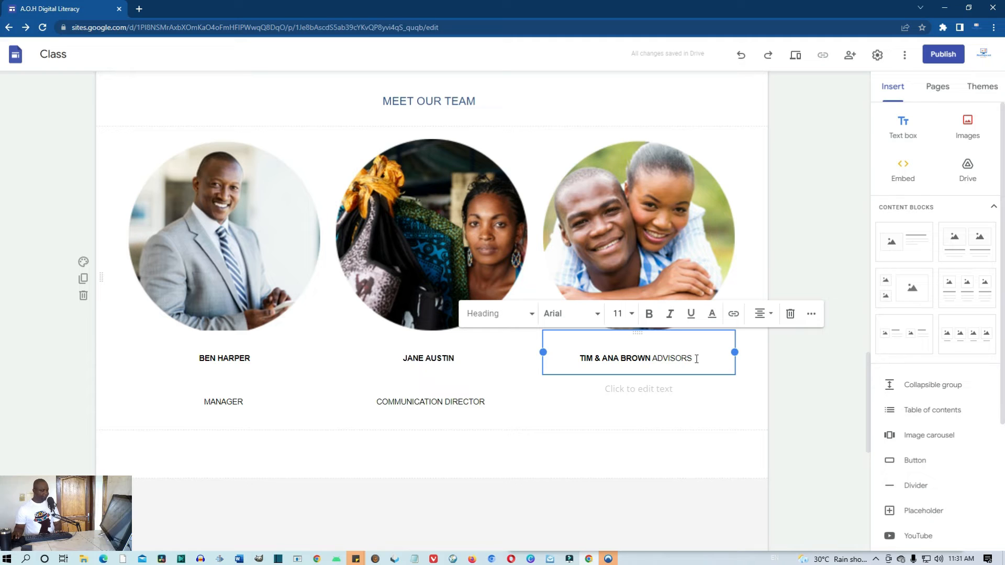
left_click_drag(697, 359, 652, 361)
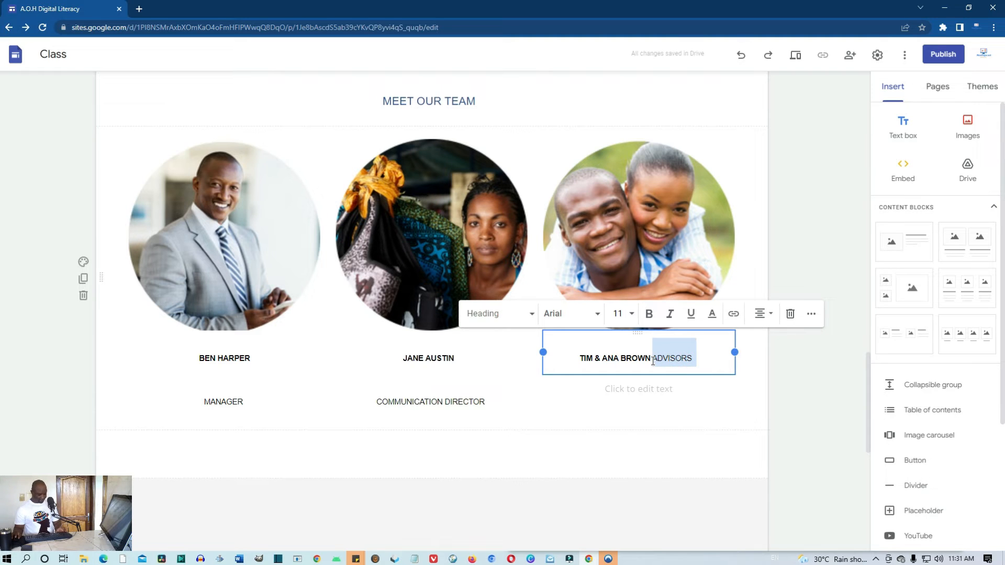
key("ctrl+x")
left_click(648, 386)
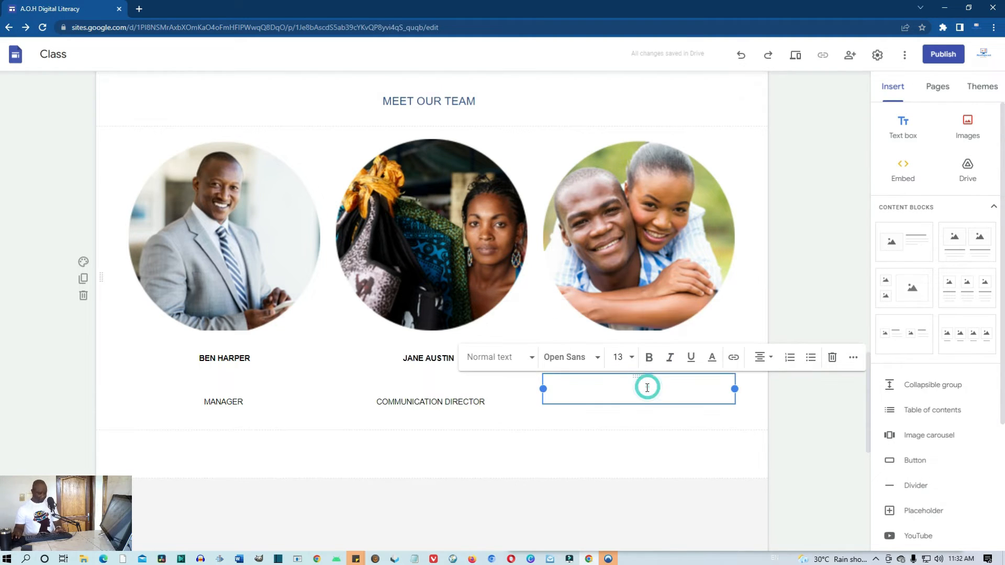
key("ctrl+v")
left_click(705, 446)
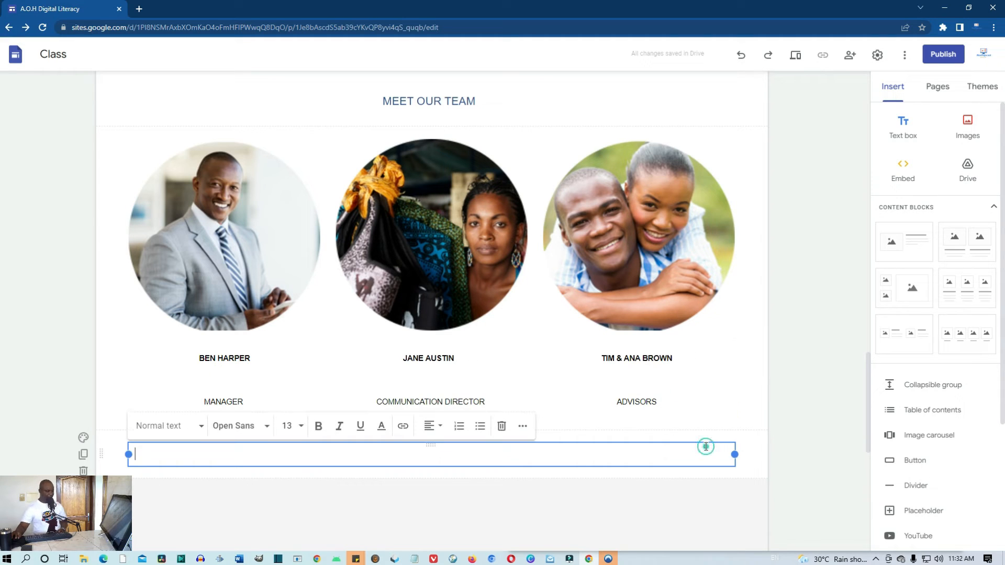
Paste GET IN TOUCH into the text box, centre it and apply the Title style
left_click(784, 381)
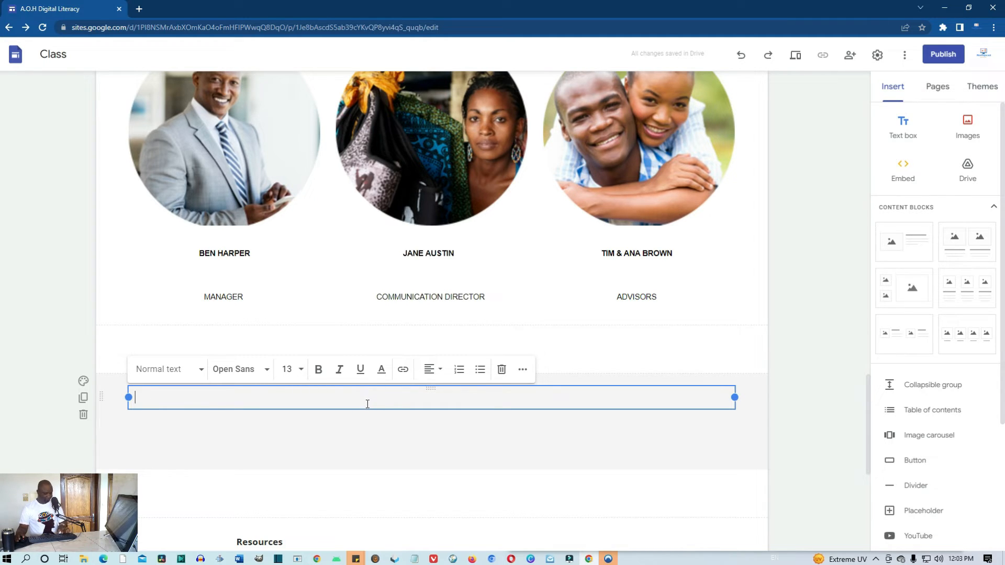
key("ctrl+v")
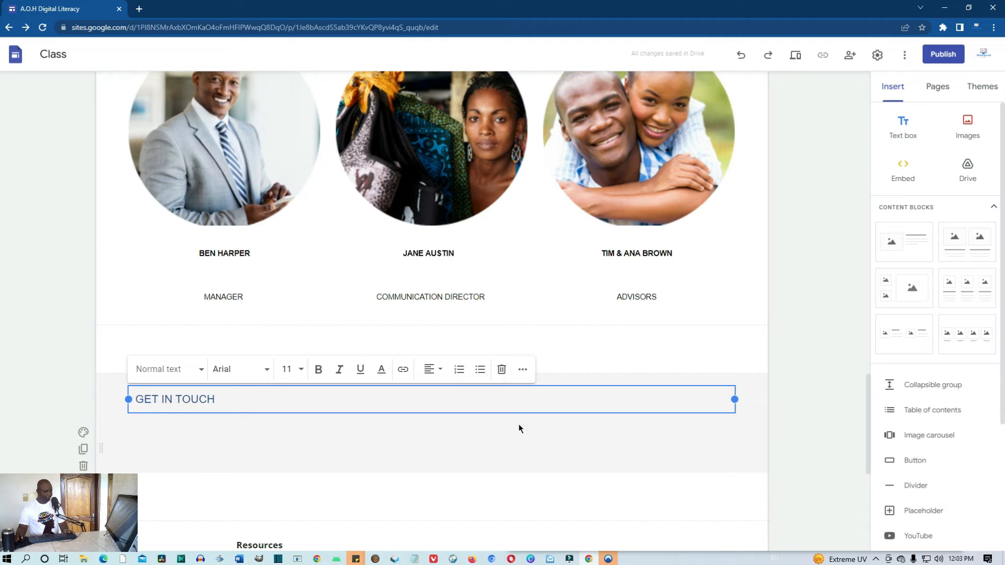
left_click_drag(306, 398, 138, 399)
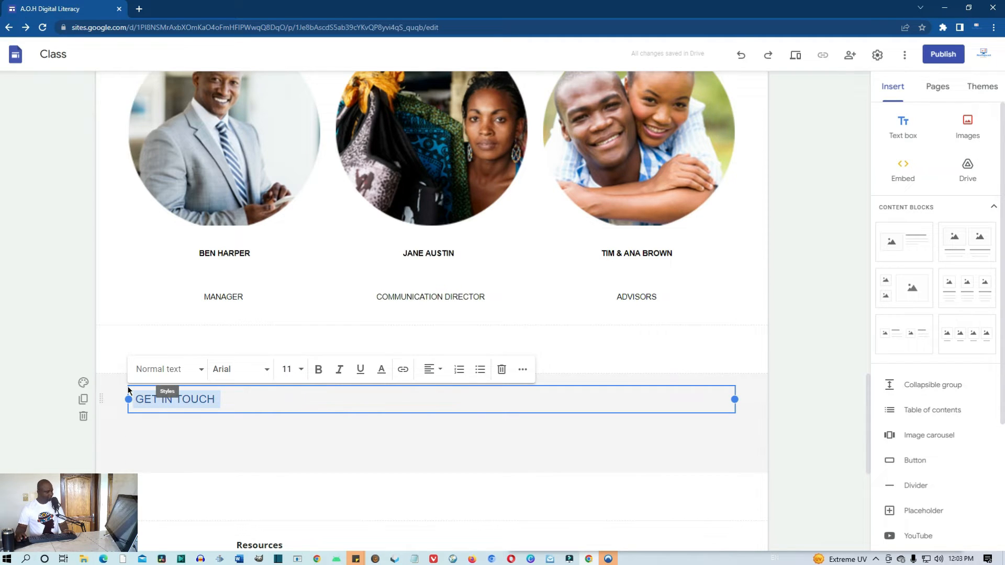
left_click(445, 374)
left_click(433, 399)
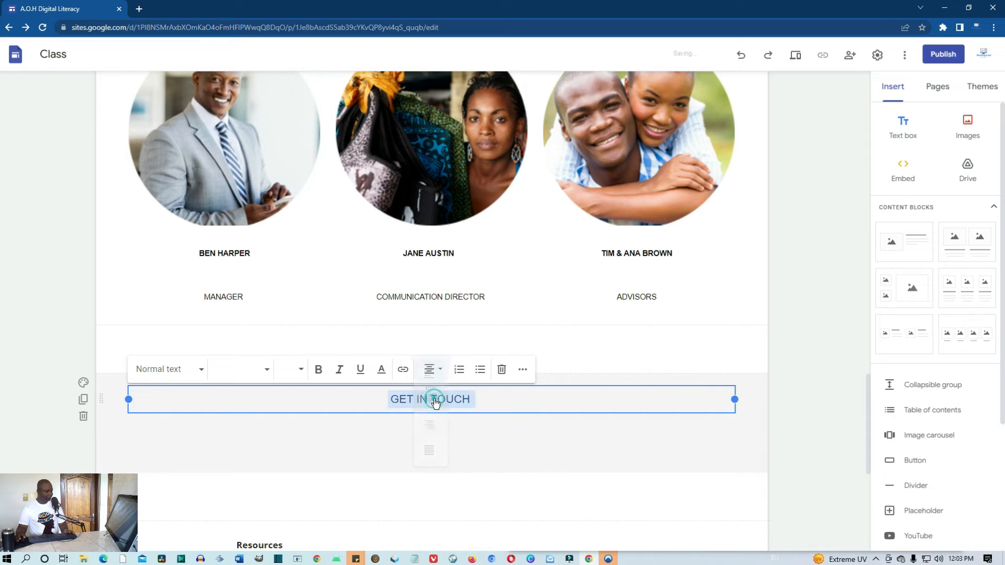
left_click(200, 371)
left_click(149, 397)
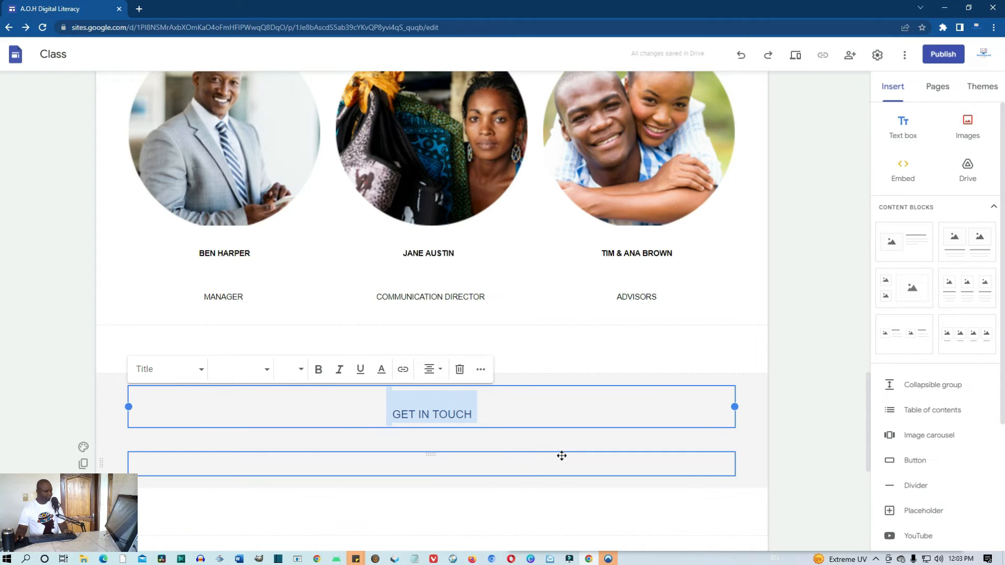
left_click(757, 469)
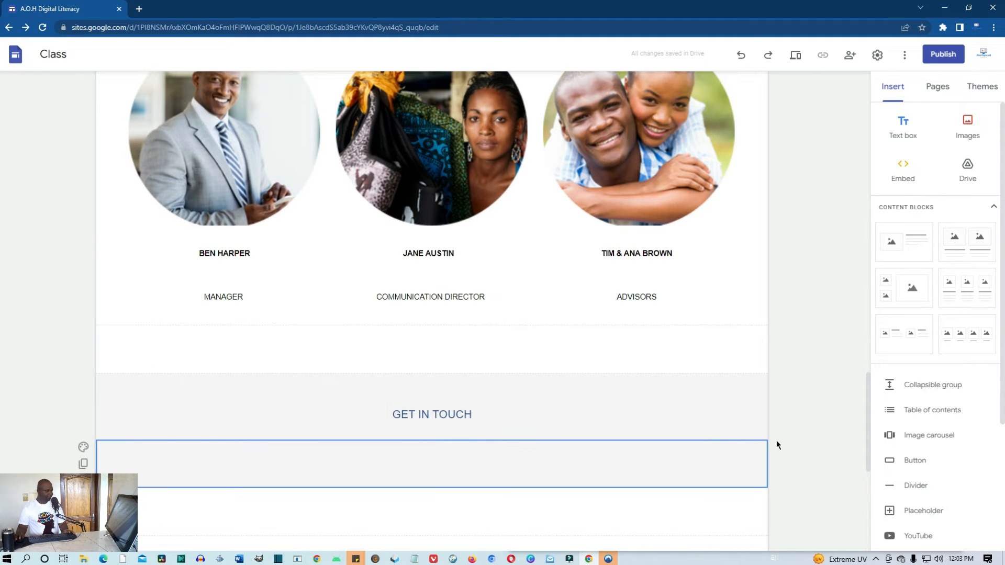
Trash the empty section, then the Resources heading section, beneath GET IN TOUCH
scroll(719, 445, "down", 1)
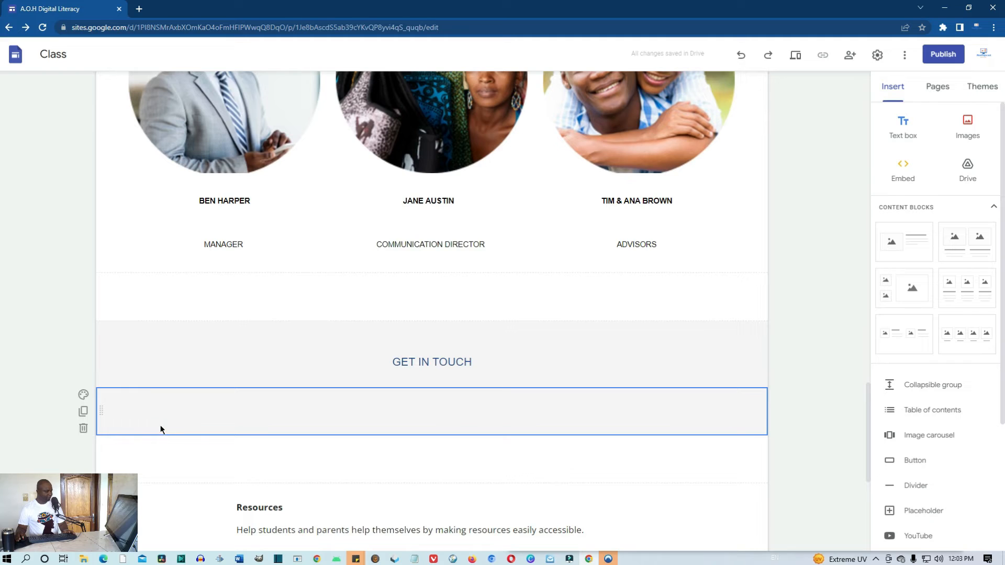
left_click(83, 430)
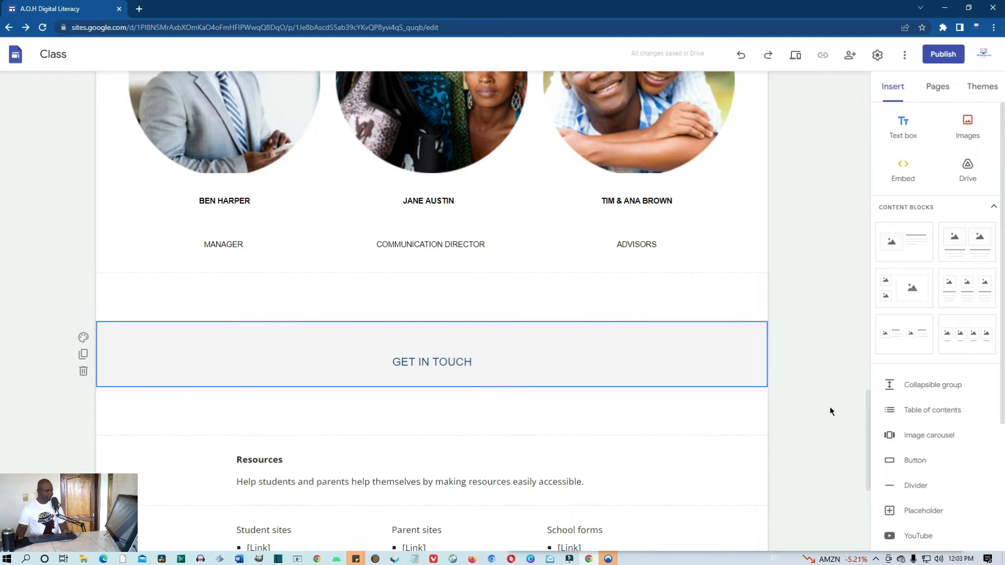
scroll(731, 480, "down", 2)
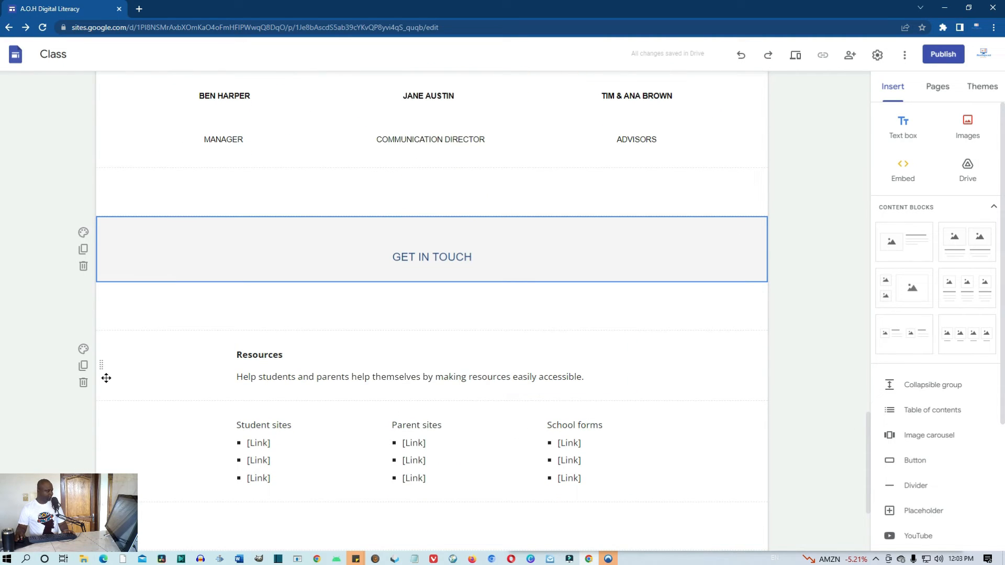
left_click(83, 385)
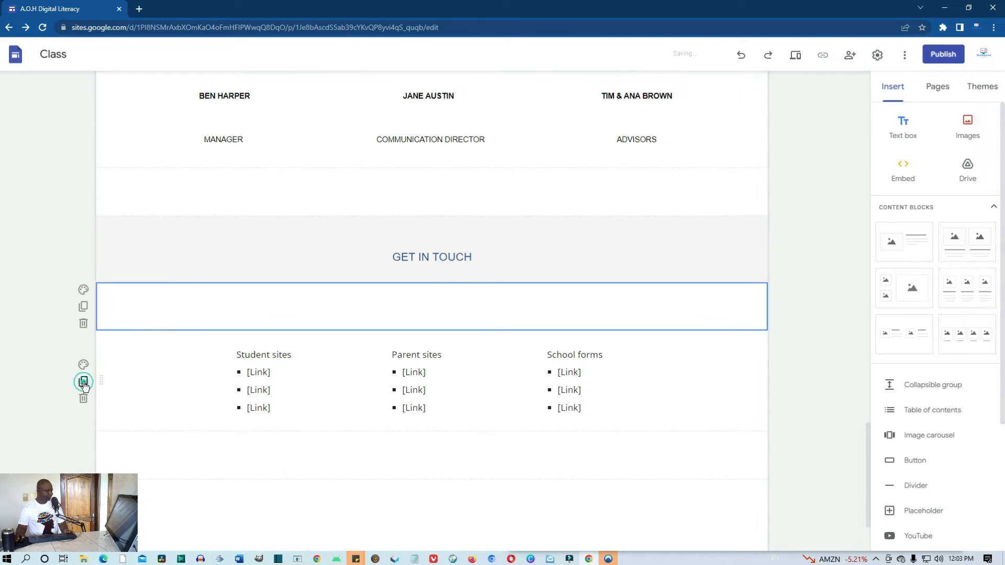
left_click(296, 310)
left_click(298, 309)
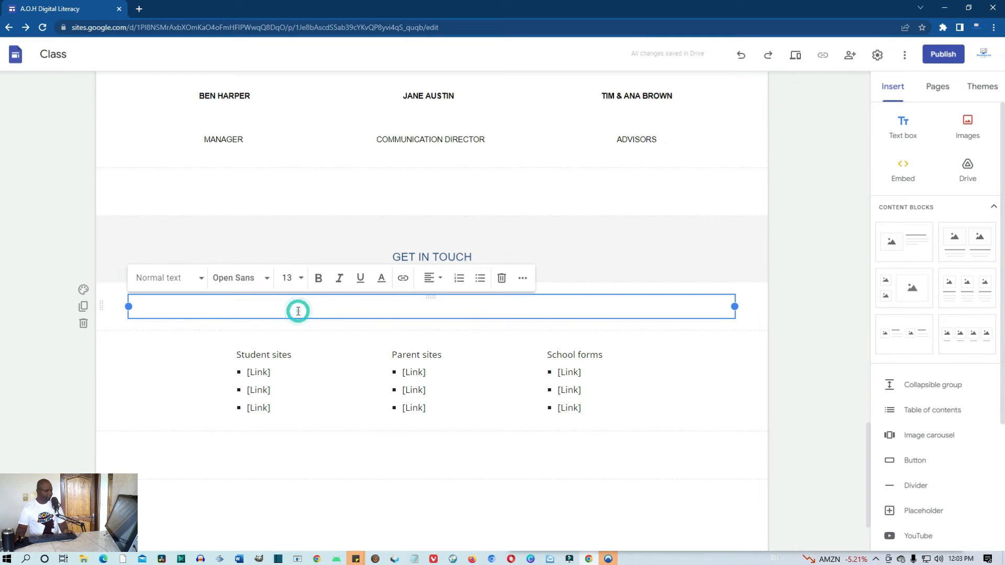
left_click(797, 339)
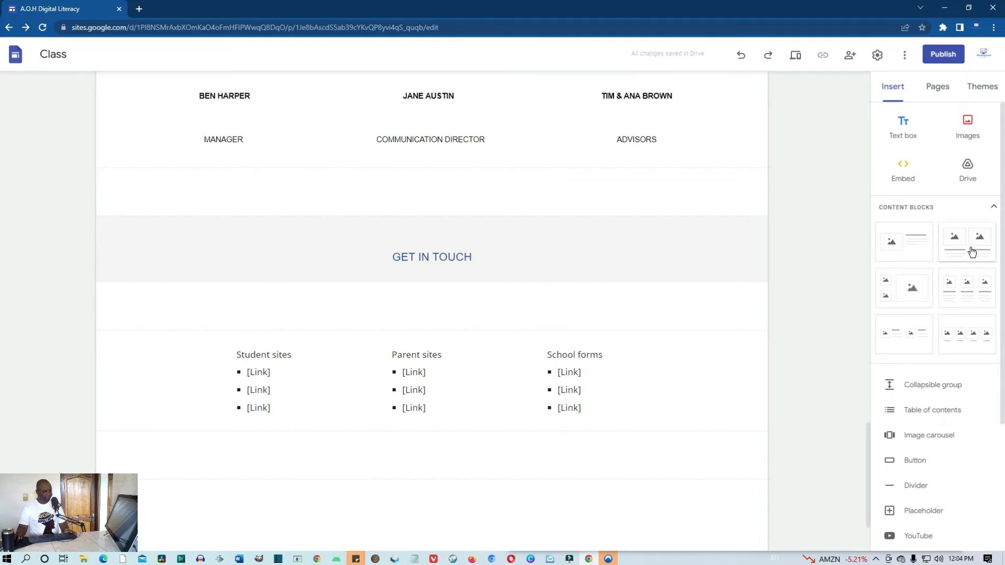
Add a two-column image-and-text block below GET IN TOUCH and move the left heading above its image
left_click_drag(975, 246, 547, 298)
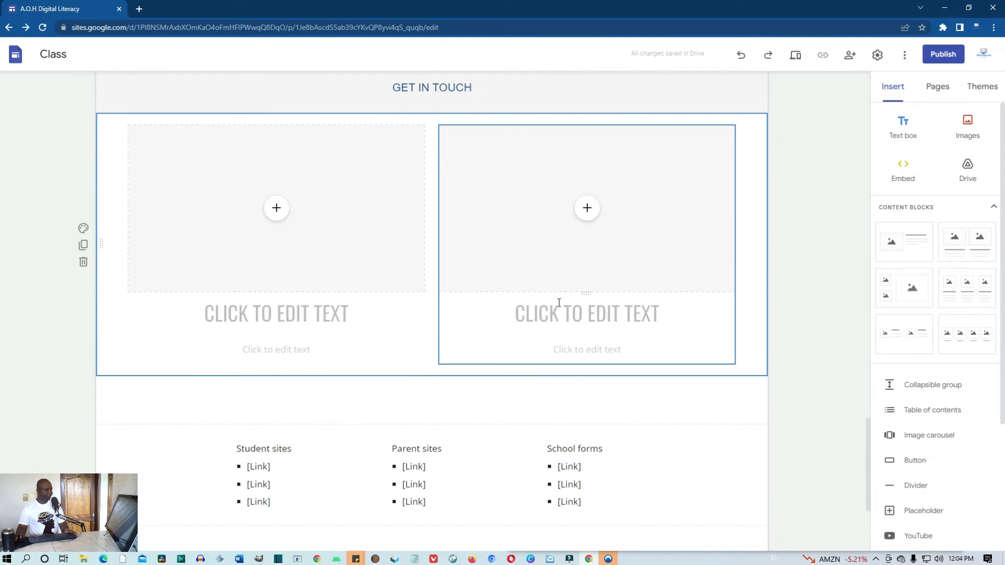
scroll(566, 351, "up", 2)
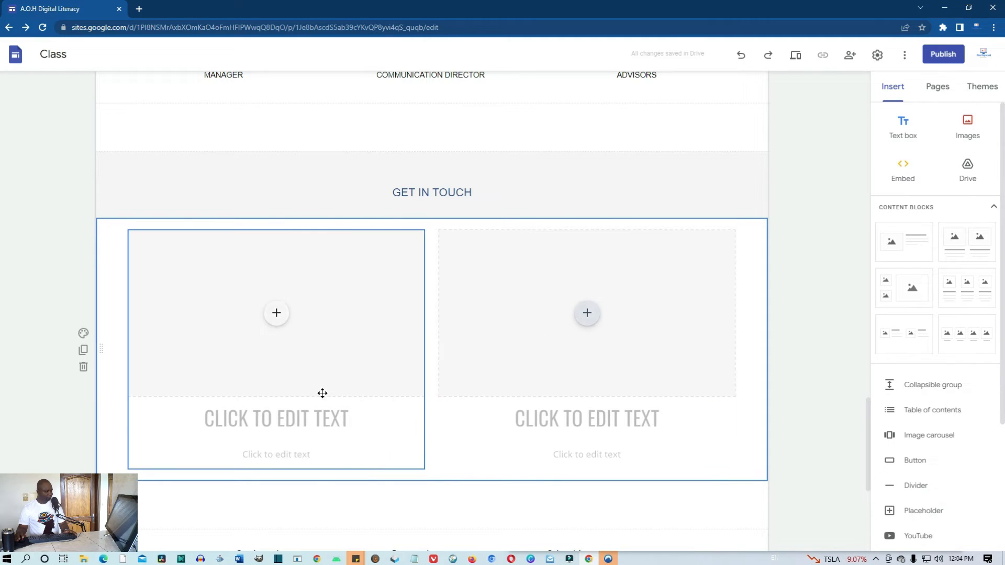
left_click(275, 401)
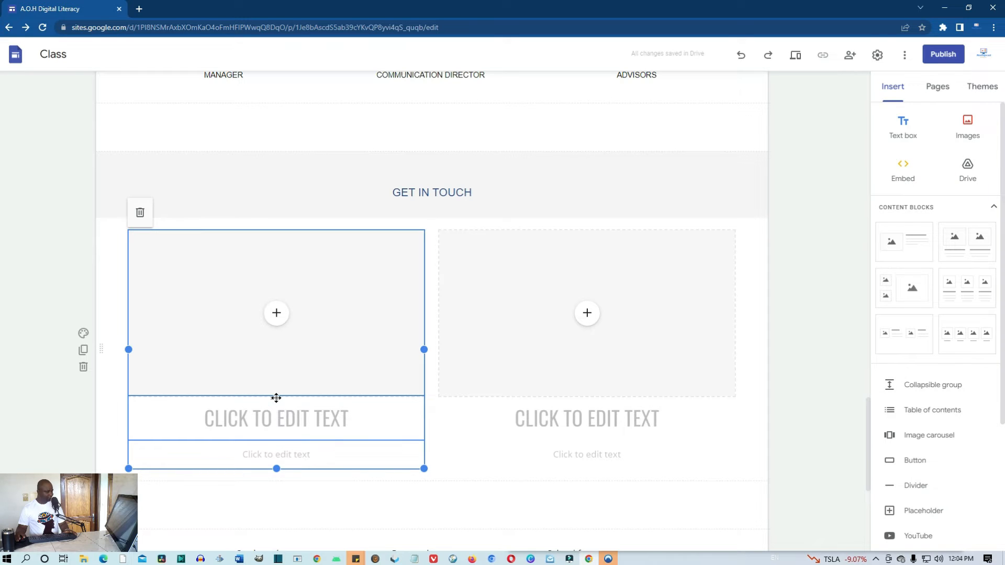
left_click(276, 397)
left_click(235, 418)
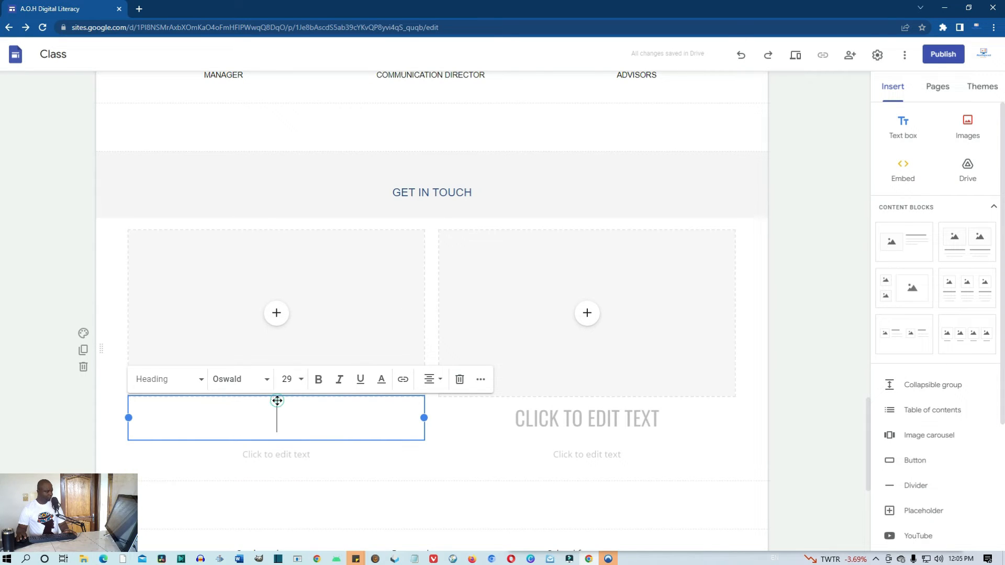
left_click_drag(277, 401, 136, 263)
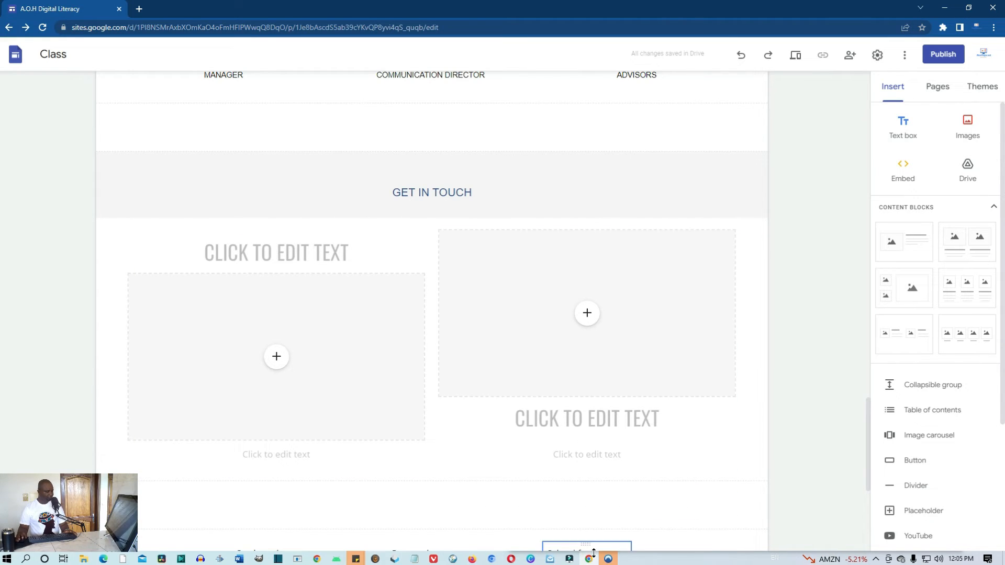
left_click(103, 559)
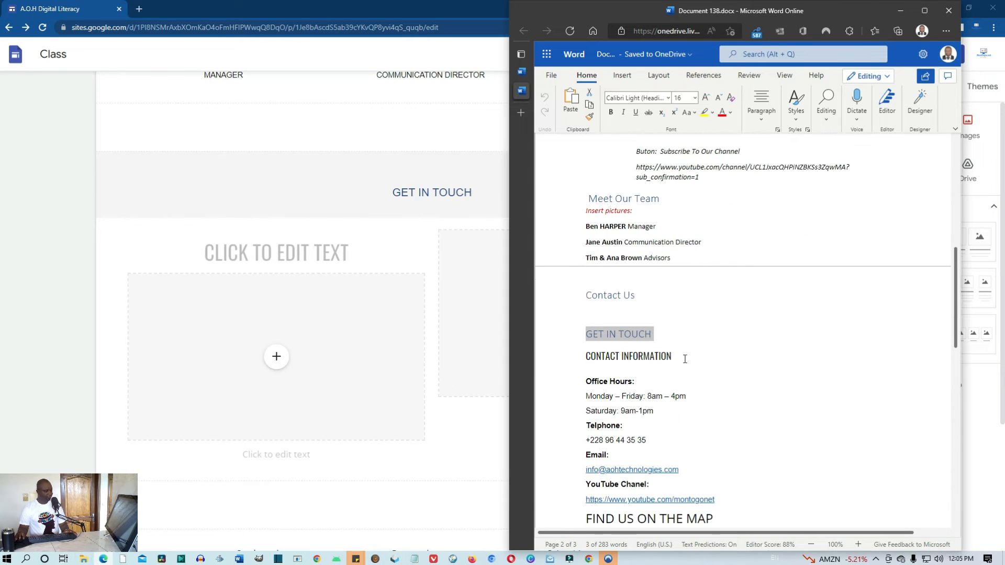
Copy the CONTACT INFORMATION heading and select the Office Hours through YouTube lines in the notes
left_click(584, 367)
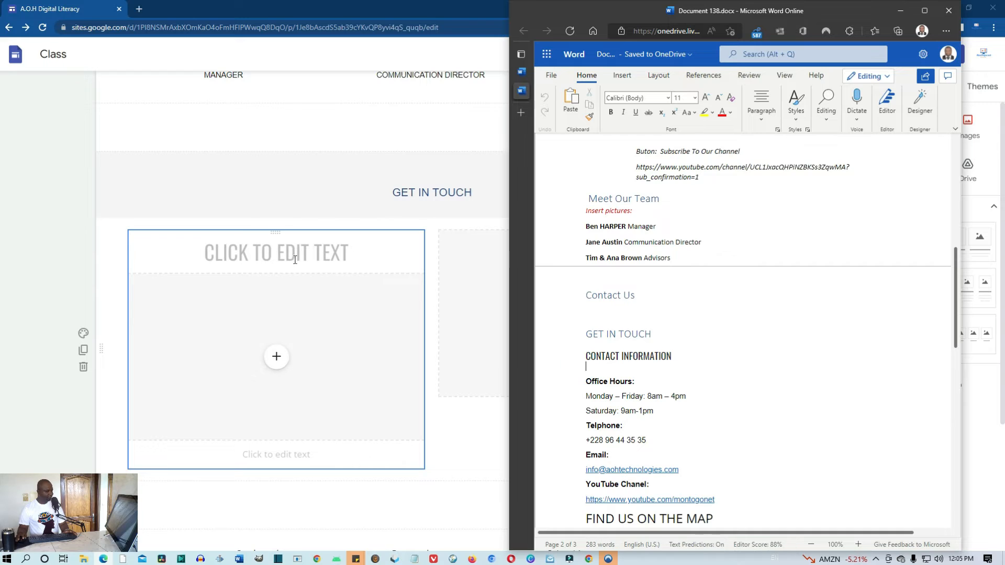
left_click(328, 254)
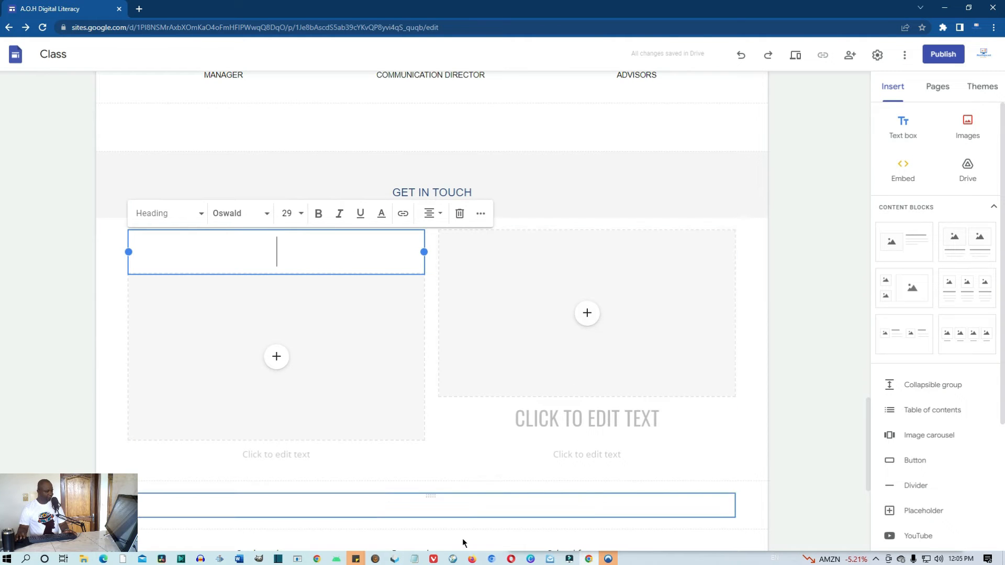
left_click(103, 560)
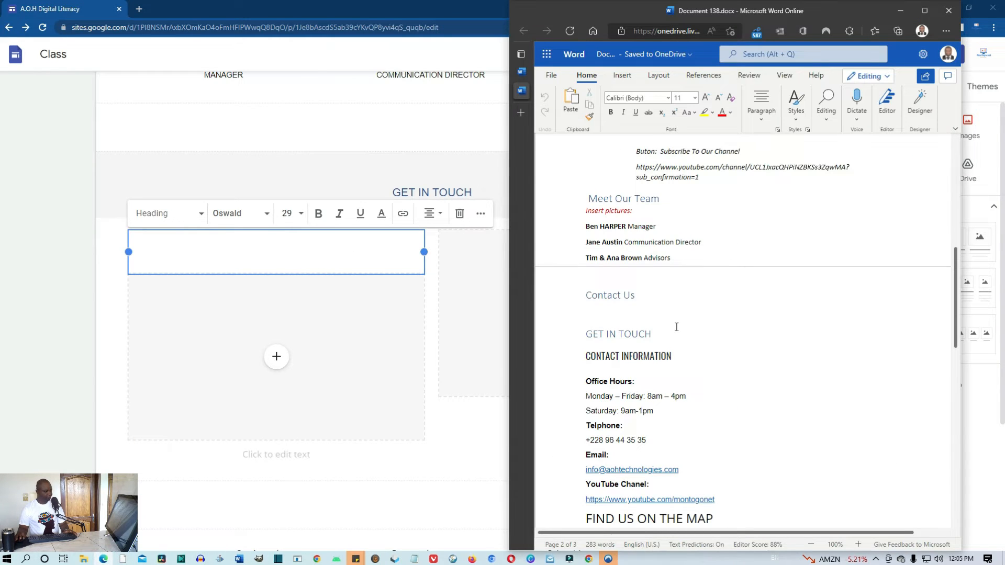
left_click_drag(677, 354, 557, 361)
key("ctrl+c")
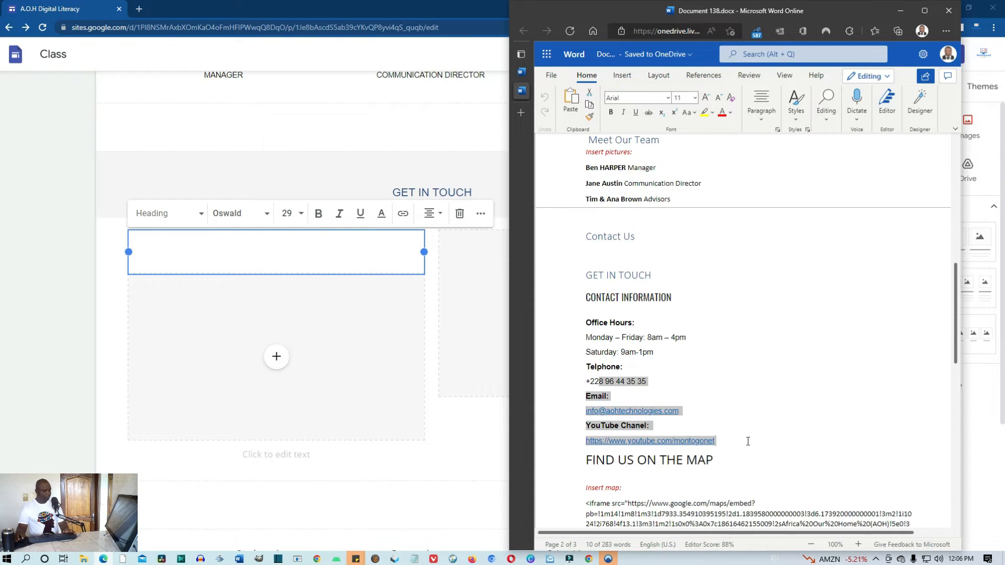
left_click(748, 442)
left_click_drag(747, 441, 584, 327)
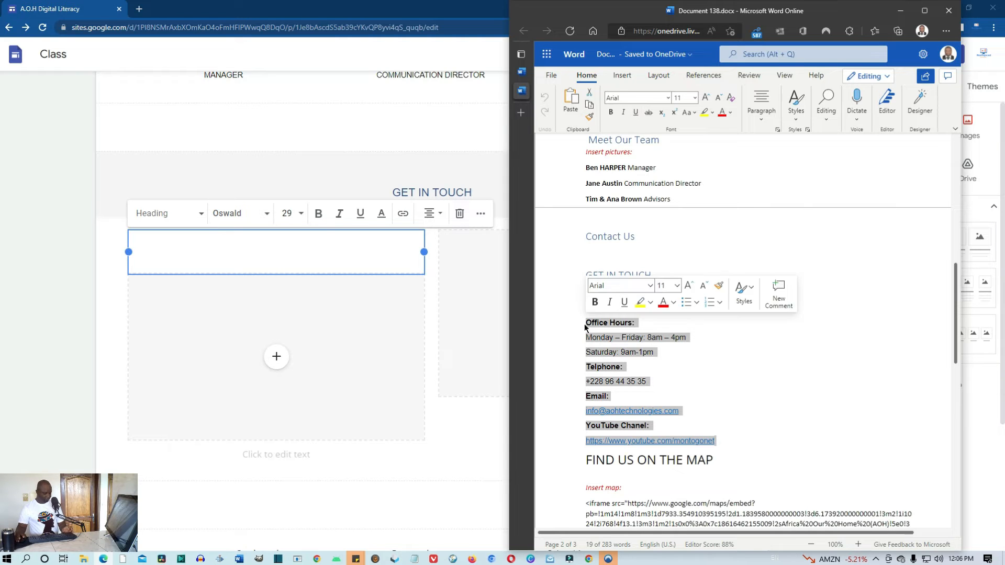
left_click(280, 262)
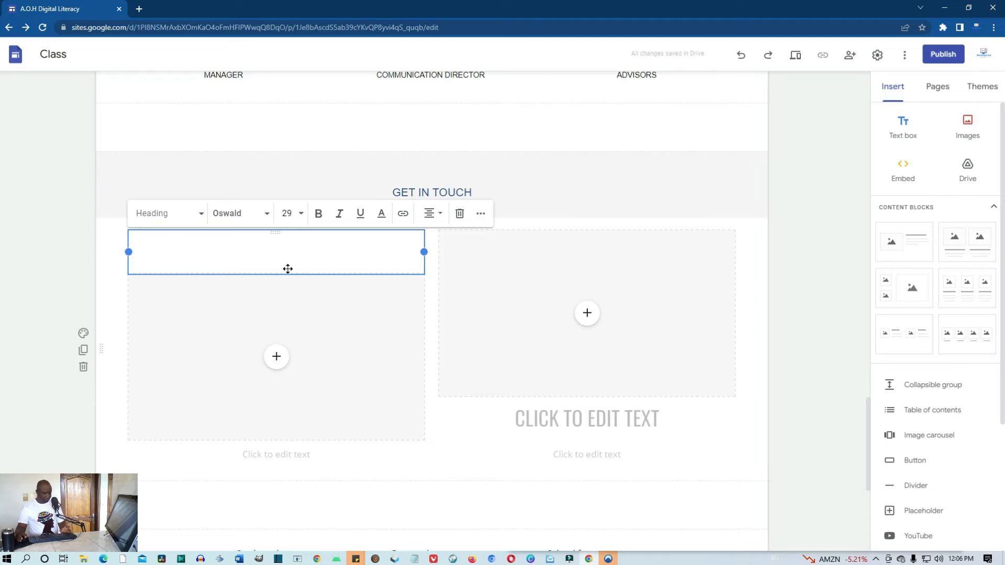
Paste CONTACT INFORMATION from clipboard history into the heading and move the text box beneath it
key("super+v")
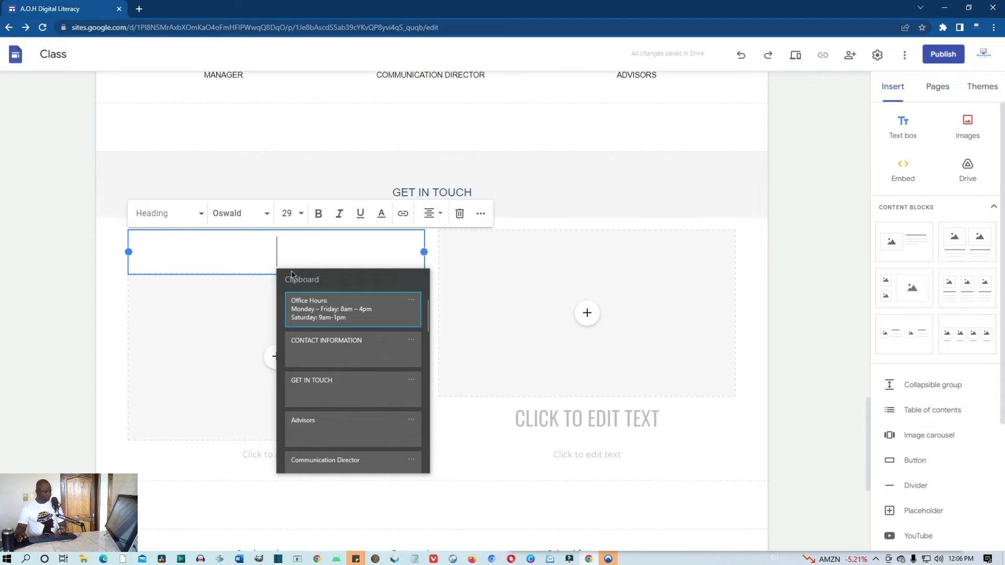
left_click(324, 350)
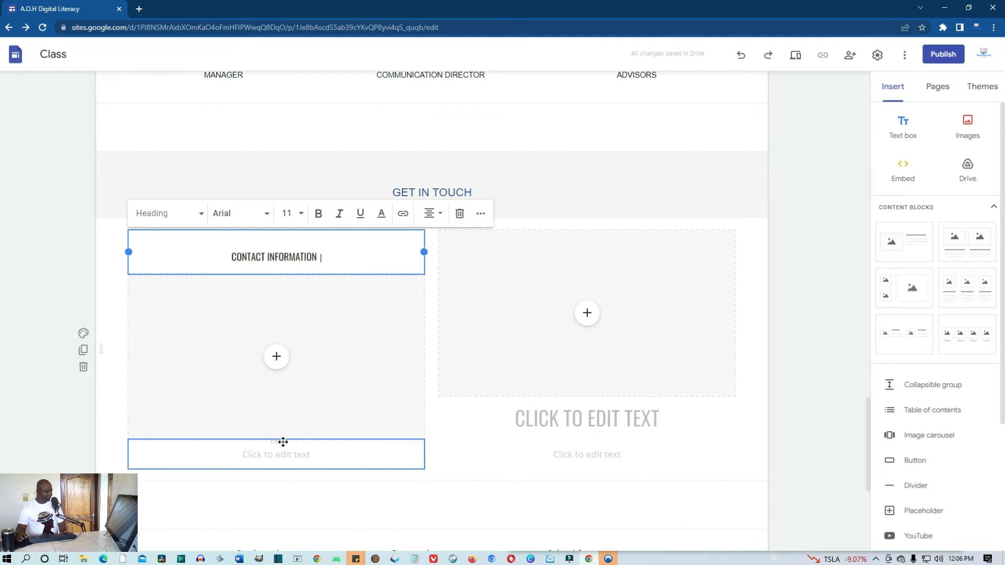
left_click_drag(282, 442, 166, 283)
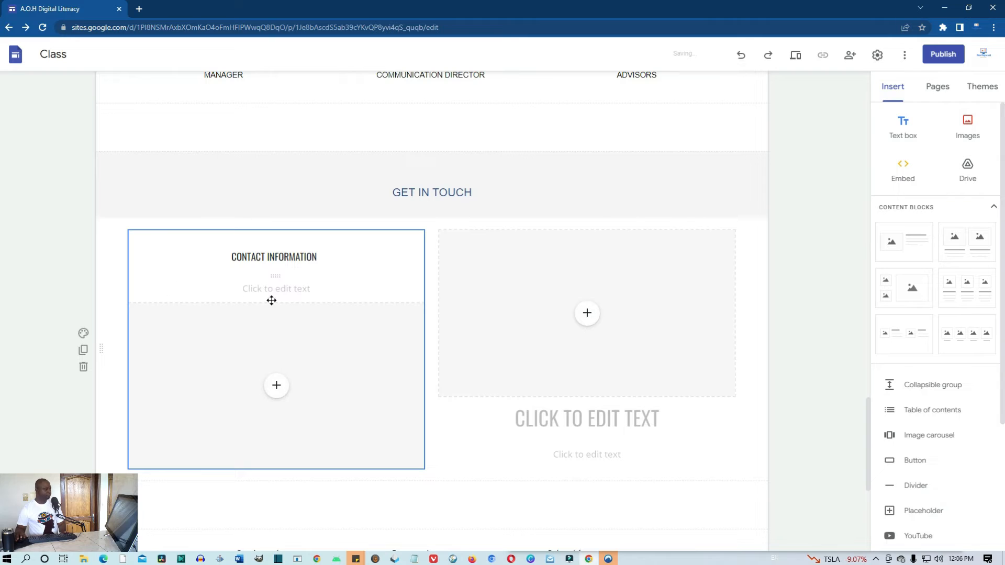
Paste the office hours, phone, email and YouTube channel details into the text box below the heading
left_click(305, 287)
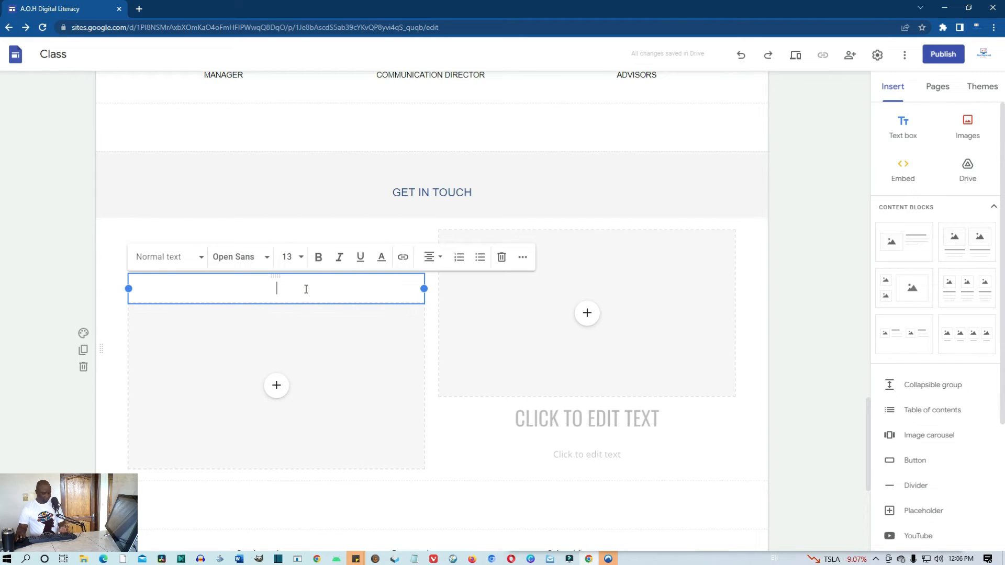
key("super+v")
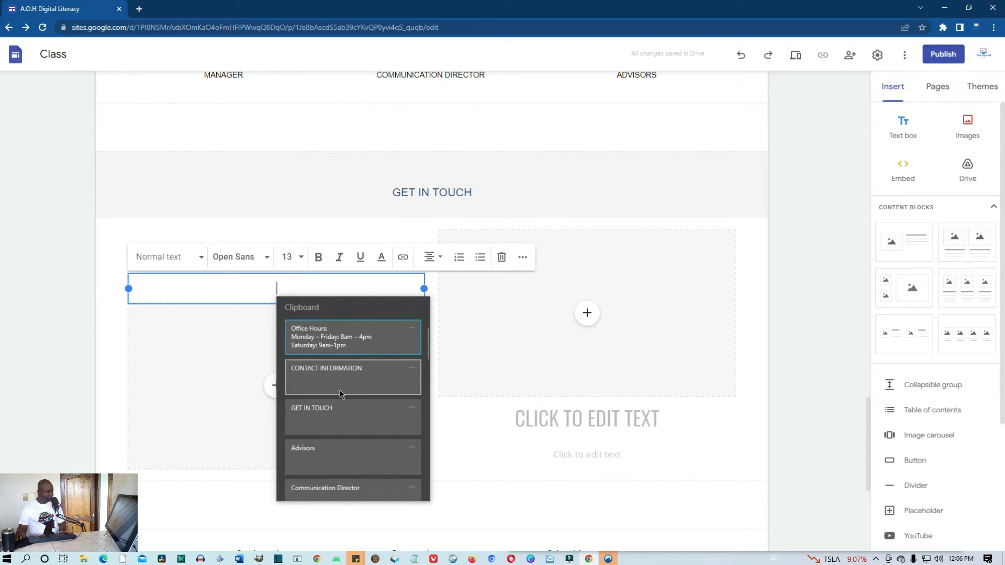
left_click(331, 332)
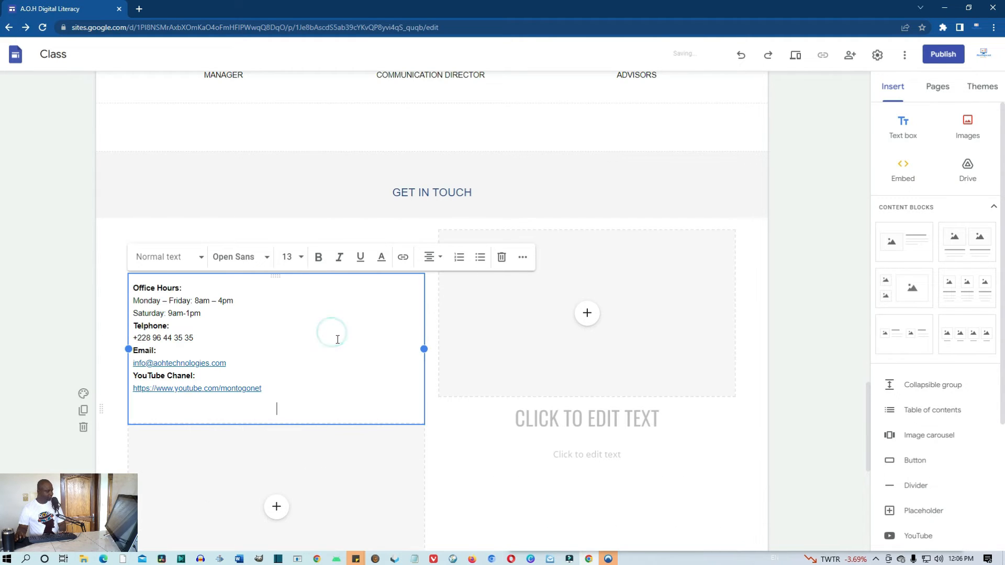
left_click(436, 472)
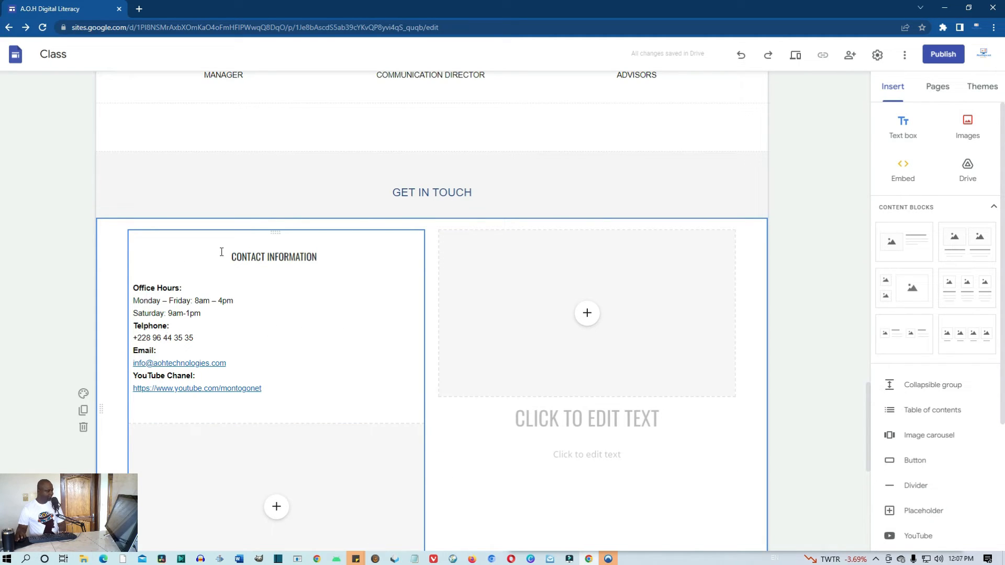
scroll(408, 349, "down", 2)
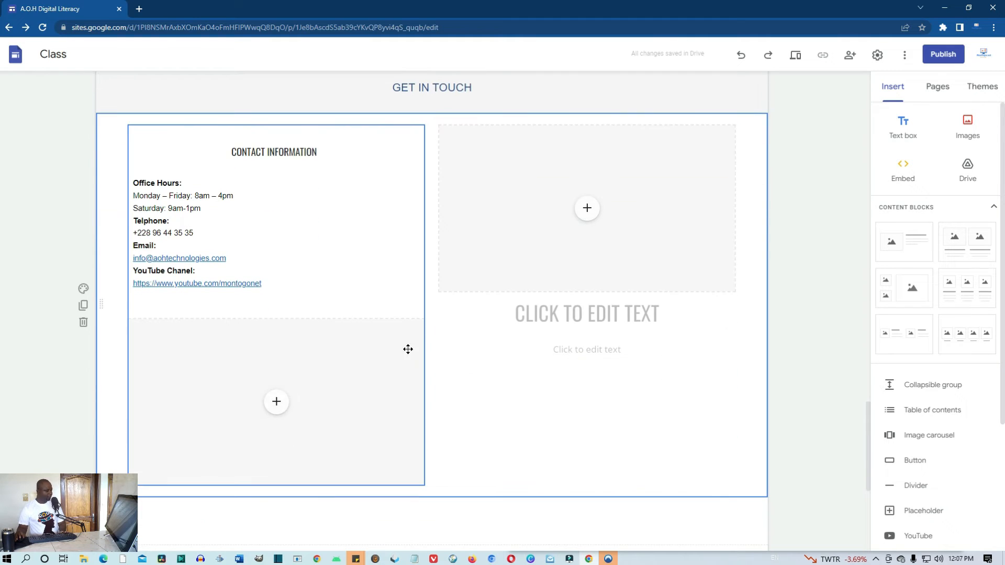
left_click(209, 306)
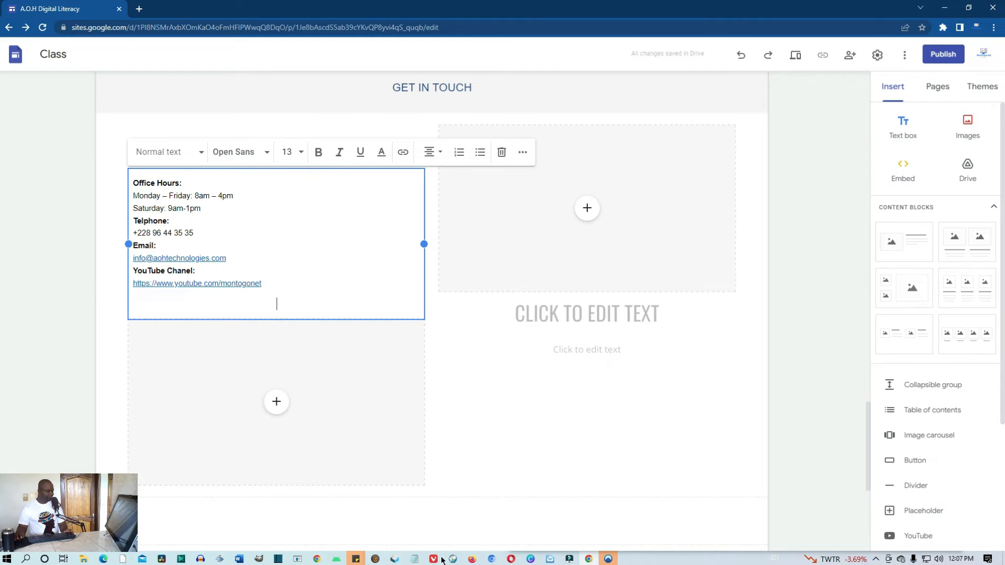
Copy FIND US ON THE MAP from the Word notes and paste it below the contact details
left_click(103, 559)
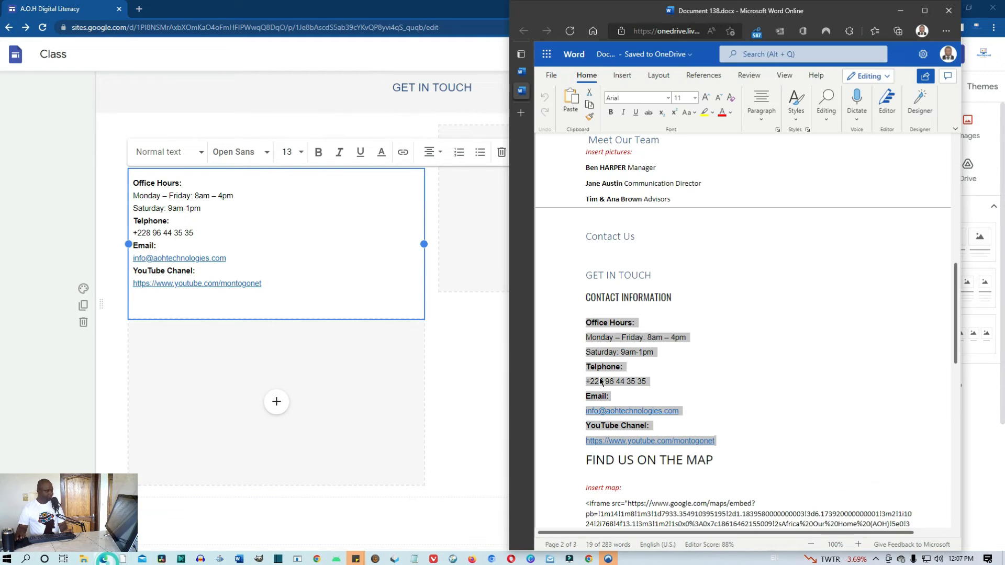
left_click_drag(719, 460, 574, 460)
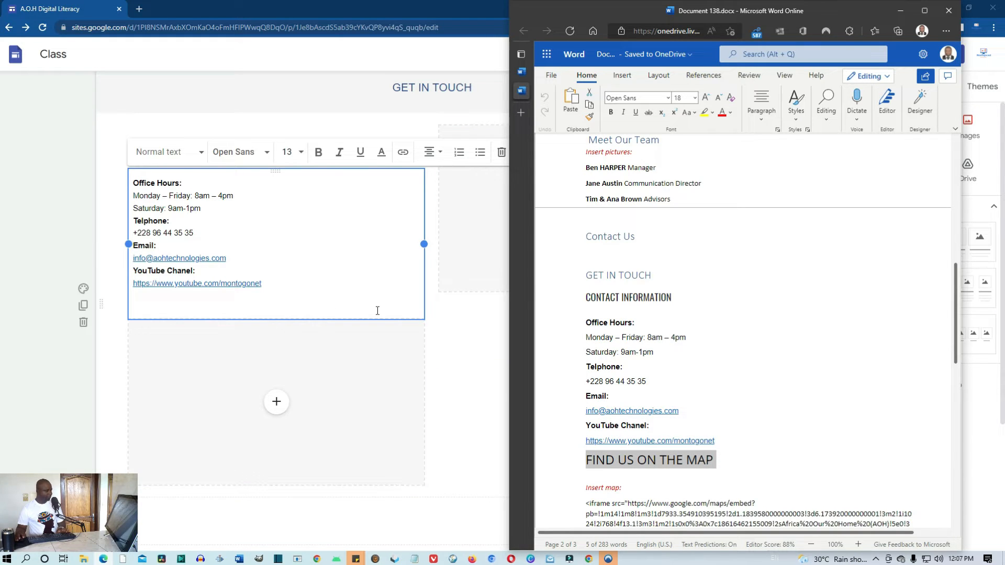
left_click(226, 314)
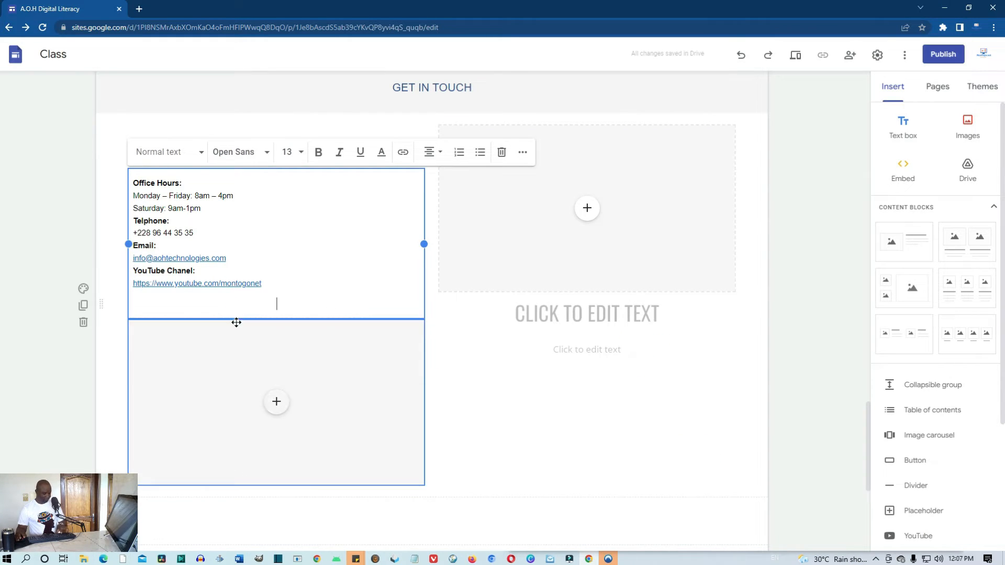
type("FIND US ON THE MAP")
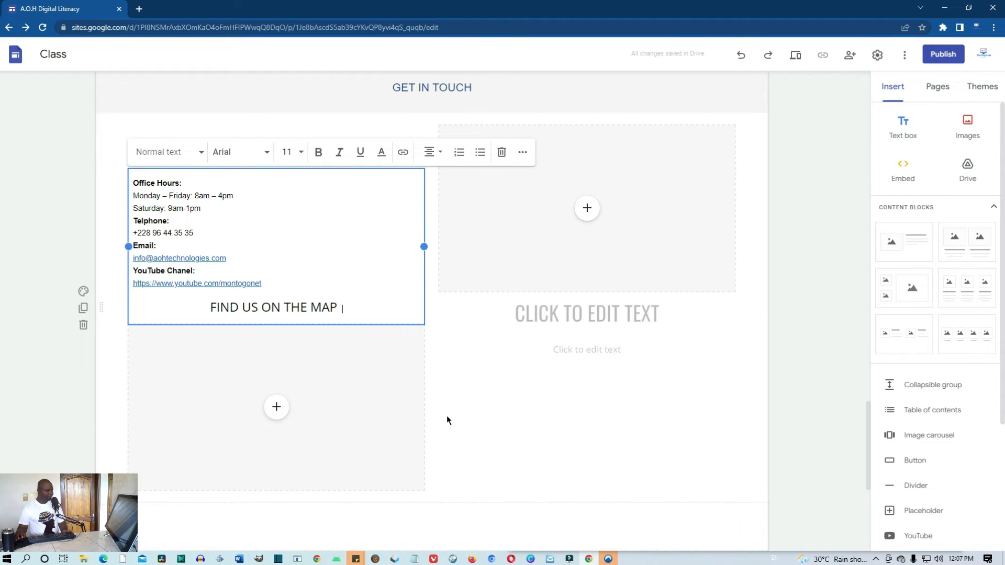
left_click(276, 416)
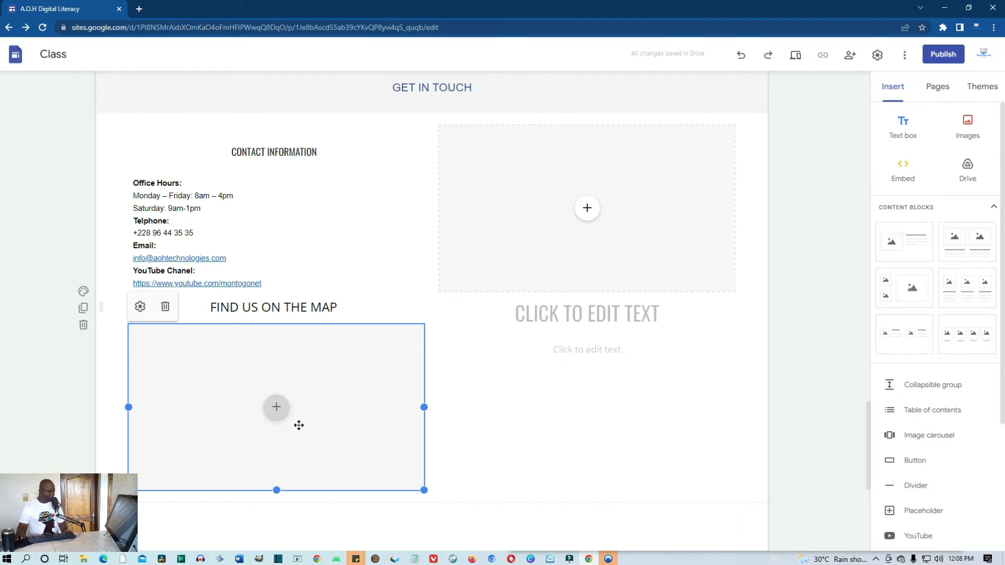
Embed a Google map of the Africa Our Home (AOH) location in the placeholder
left_click(277, 408)
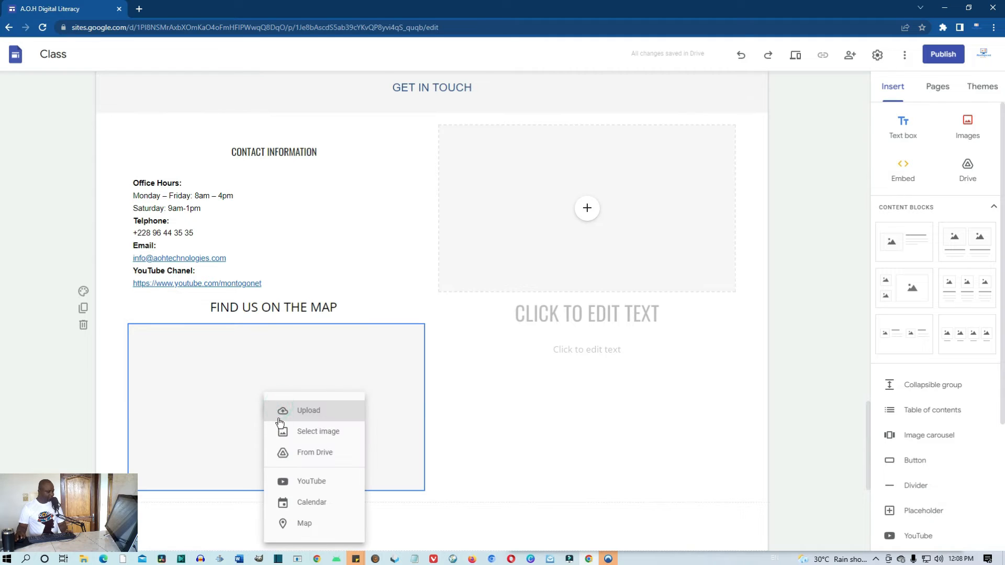
left_click(312, 525)
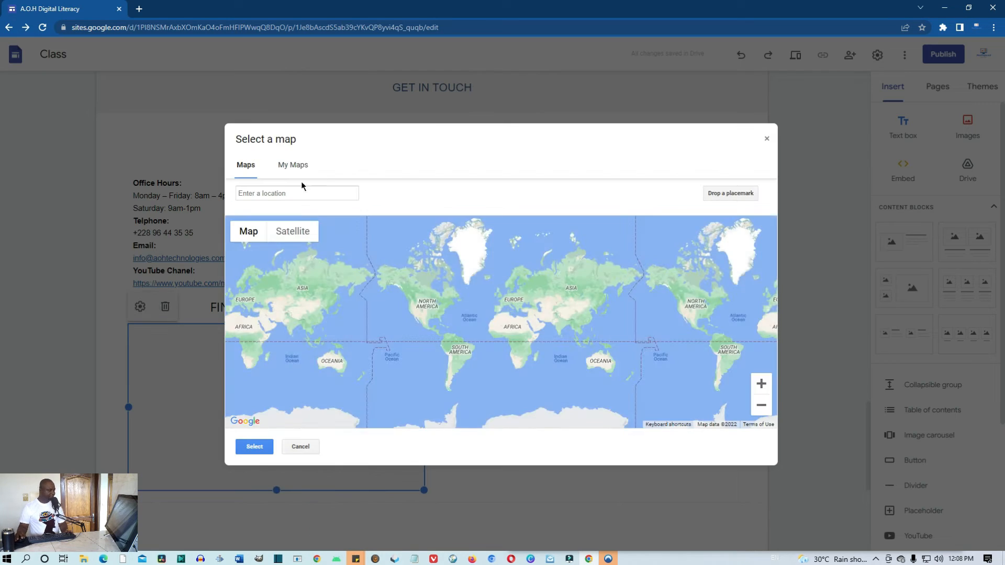
left_click(294, 196)
left_click(294, 193)
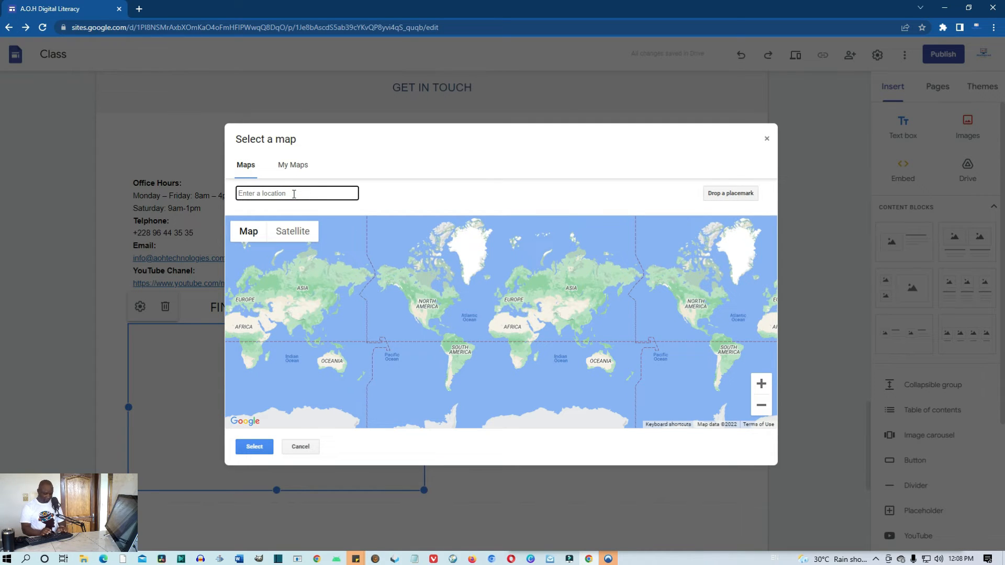
type("Afric")
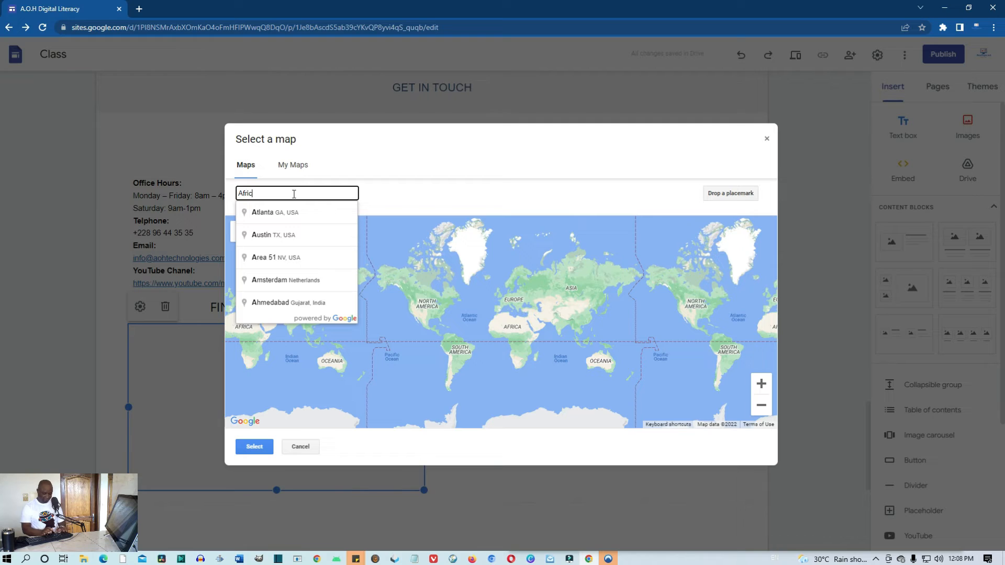
type("a Our Hom")
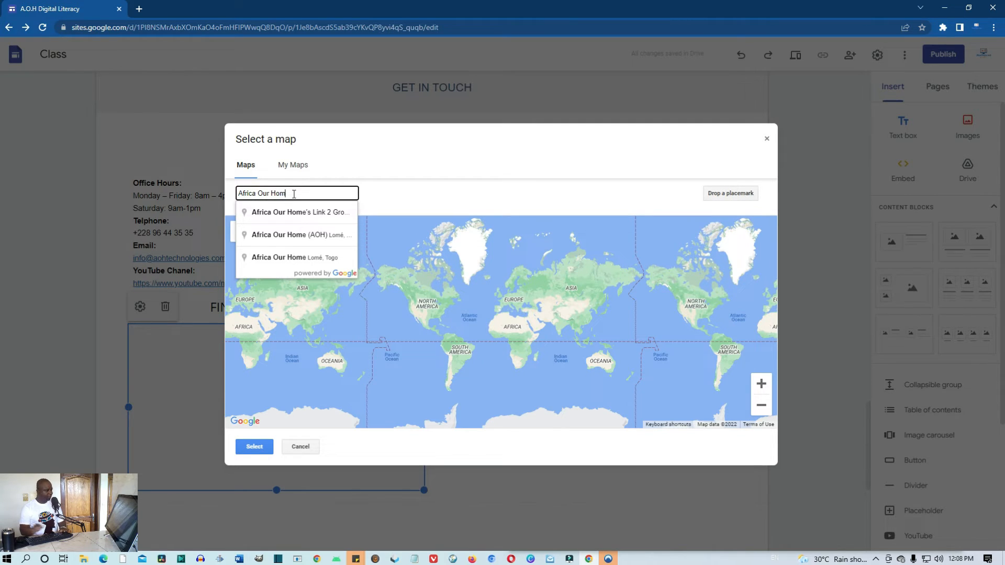
left_click(286, 236)
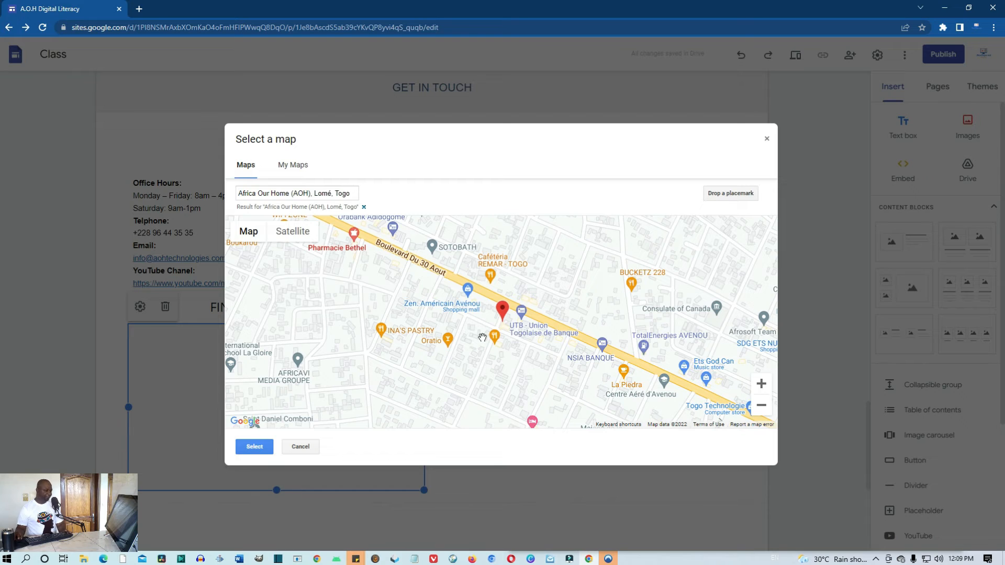
left_click(255, 447)
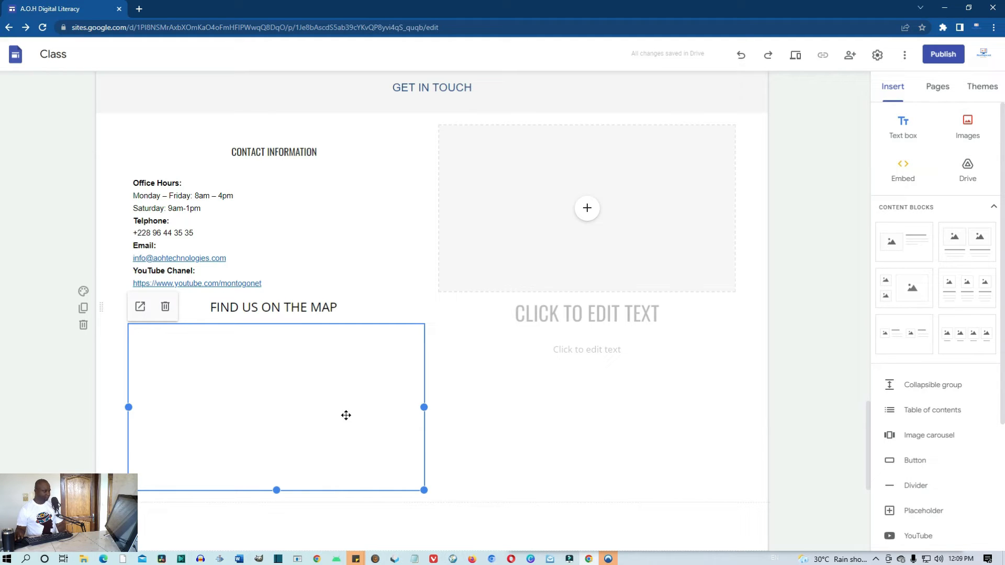
Preview the site as visitors will see it
scroll(346, 414, "down", 1)
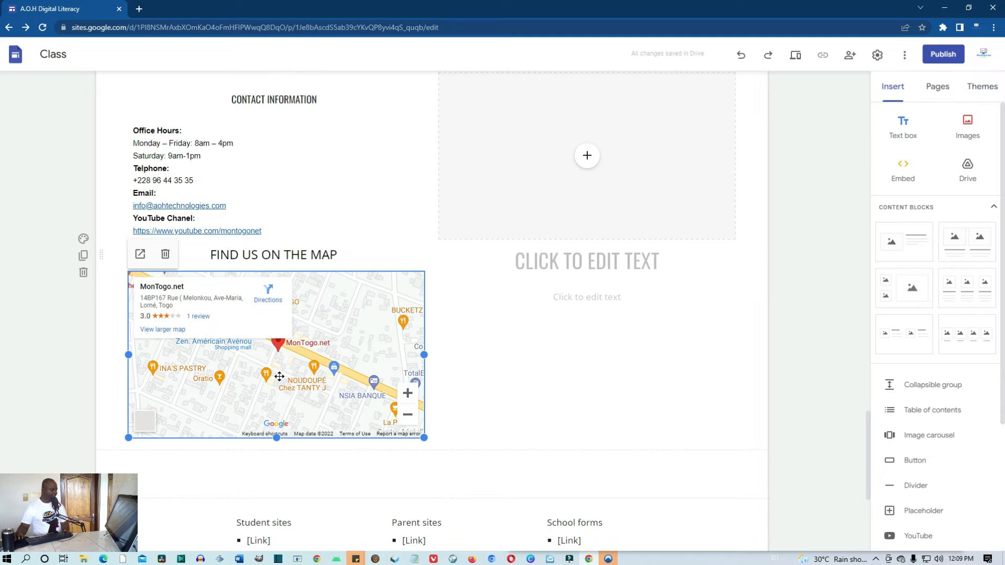
scroll(385, 358, "up", 1)
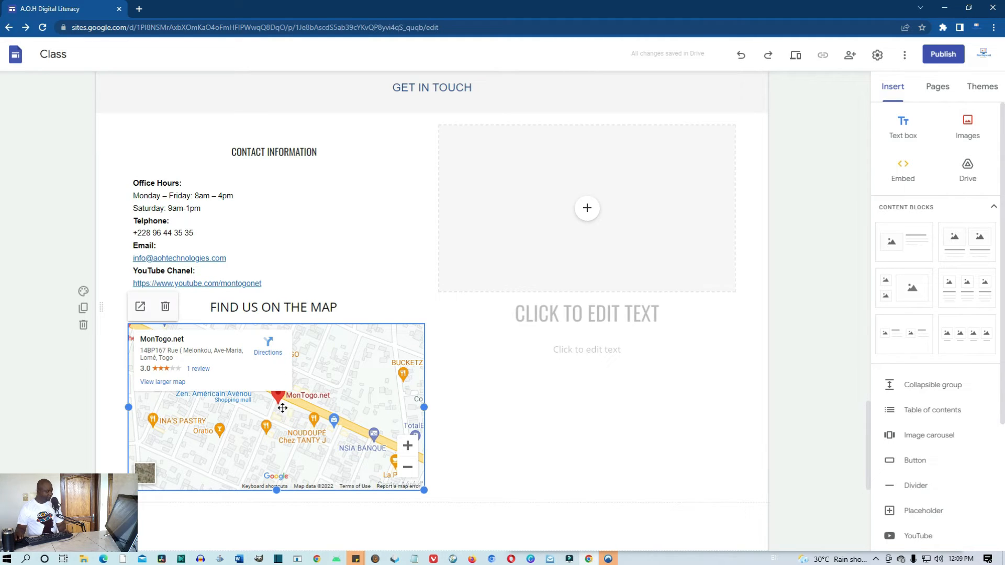
left_click(797, 54)
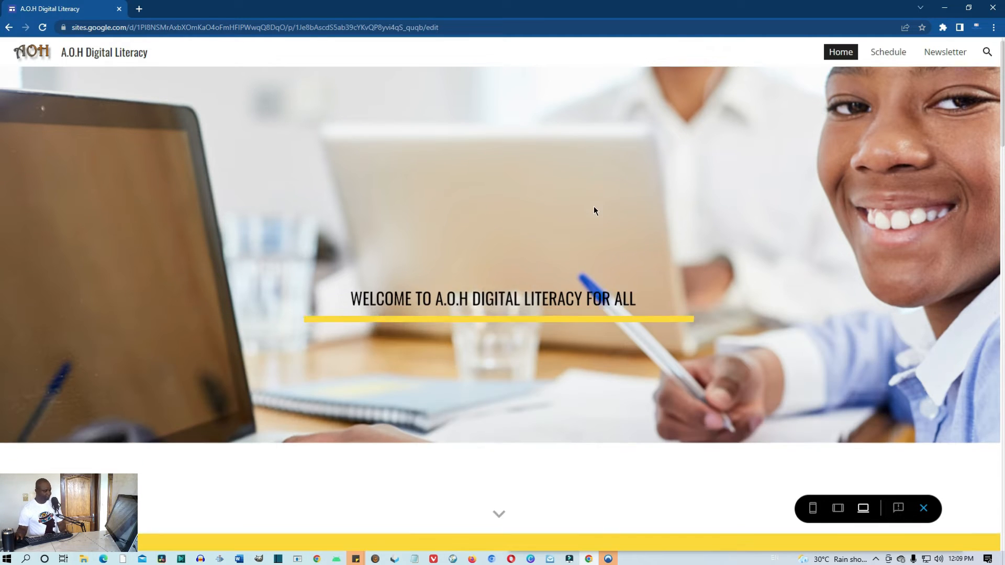
Scroll the preview down to the Get In Touch map, then exit the preview
scroll(594, 210, "down", 10)
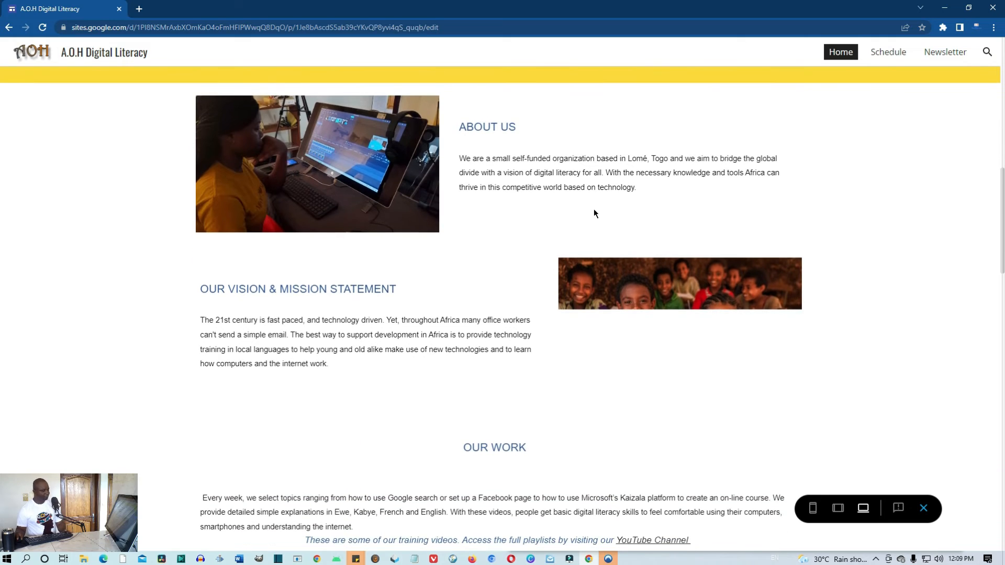
scroll(594, 217, "down", 7)
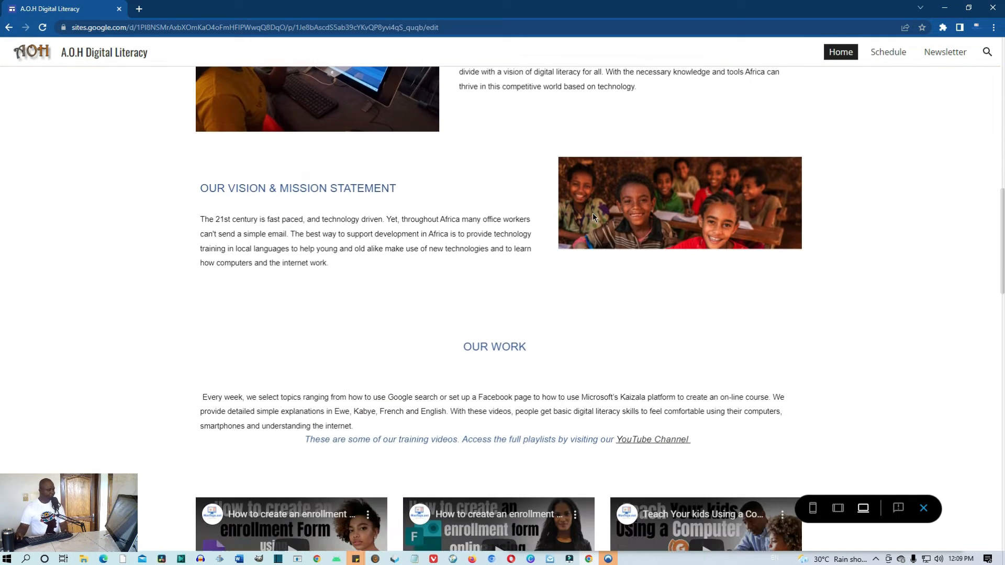
scroll(593, 216, "down", 8)
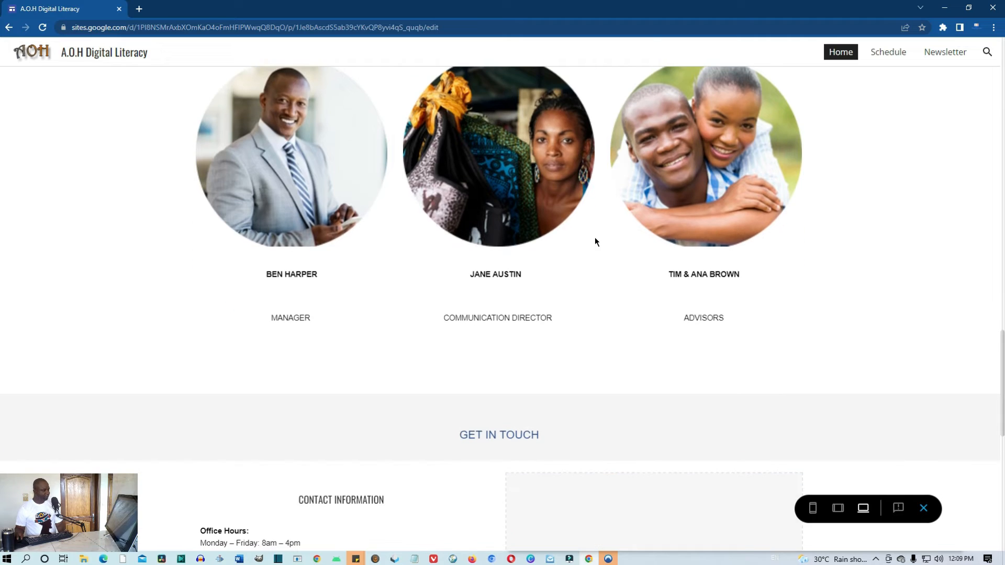
scroll(594, 237, "down", 4)
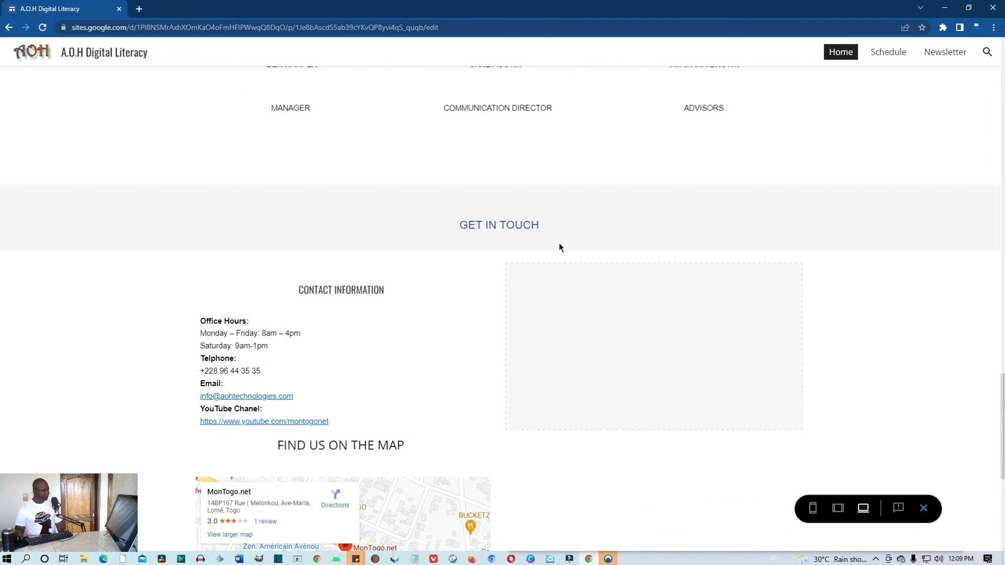
scroll(351, 291, "down", 3)
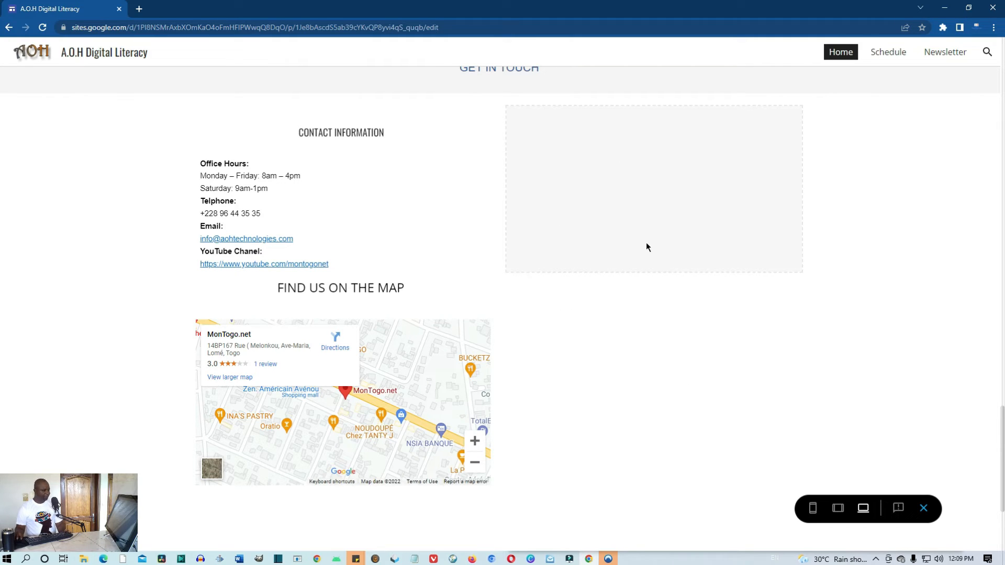
scroll(603, 228, "up", 1)
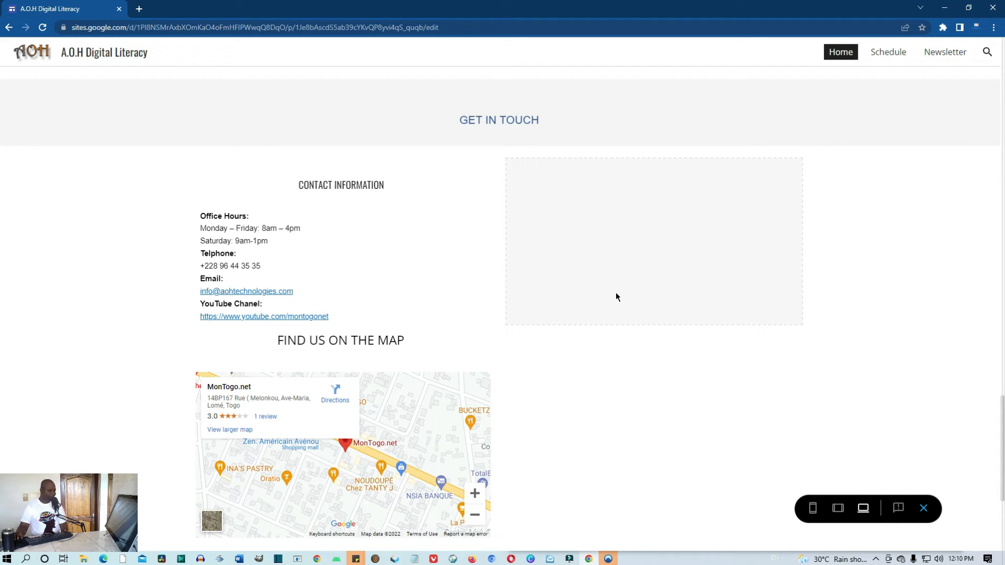
left_click(923, 512)
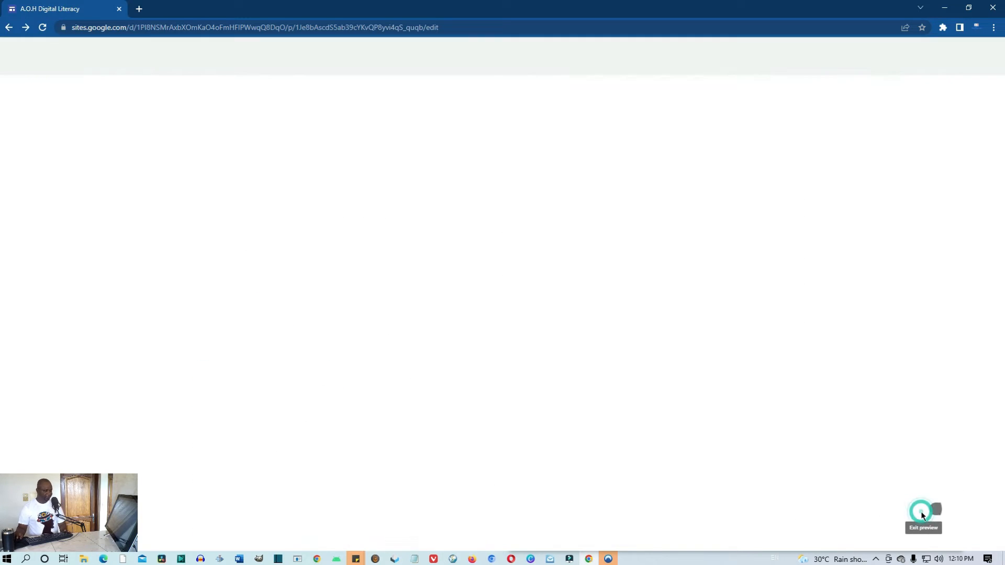
Delete the empty image-and-text placeholder block beside the contact information
scroll(636, 326, "down", 15)
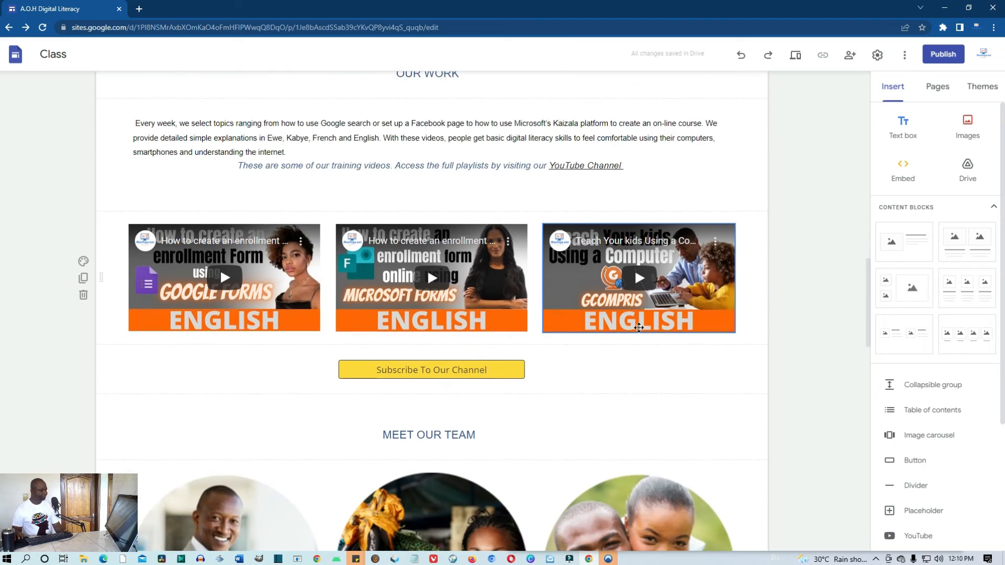
scroll(642, 324, "down", 4)
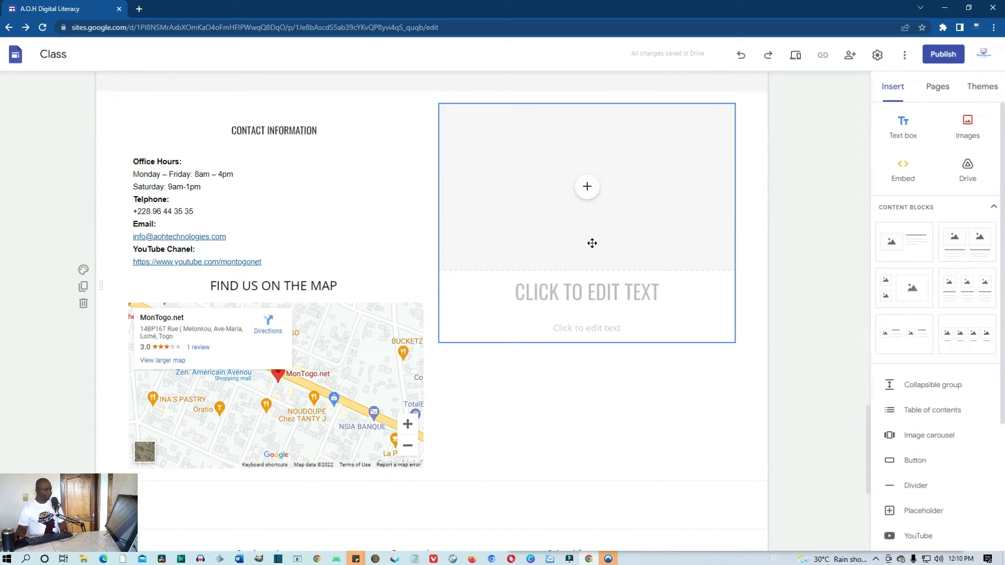
left_click(648, 144)
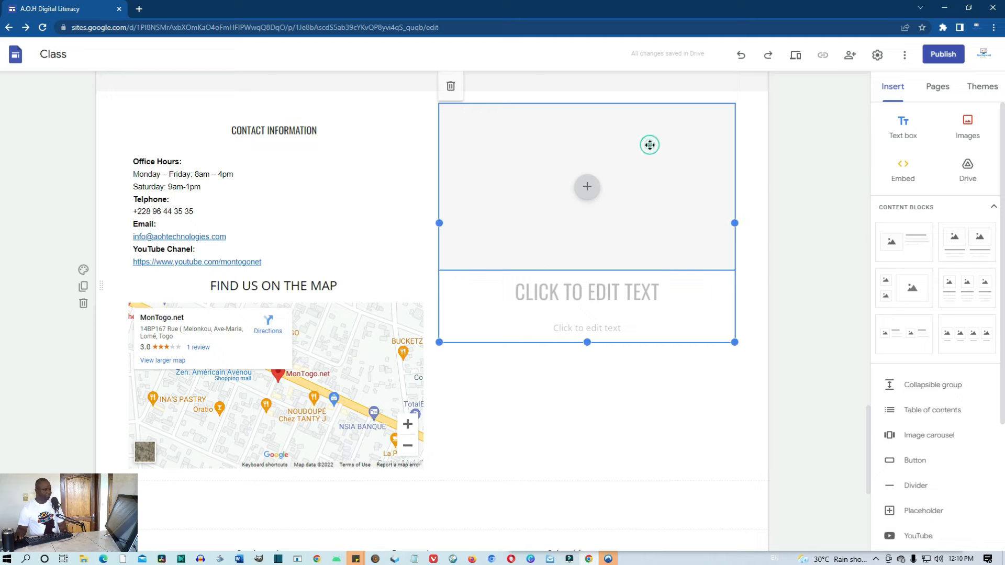
left_click(588, 187)
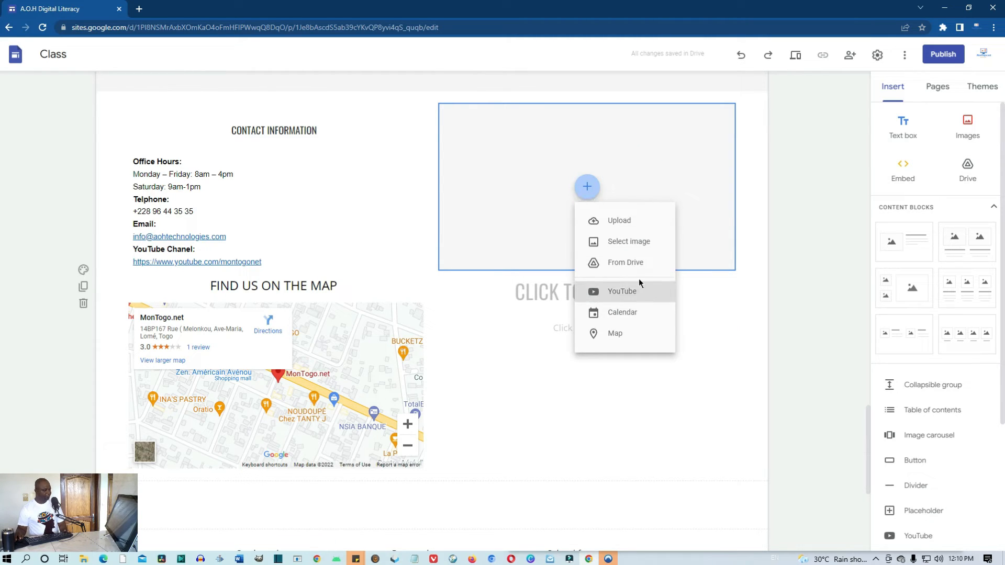
left_click(553, 412)
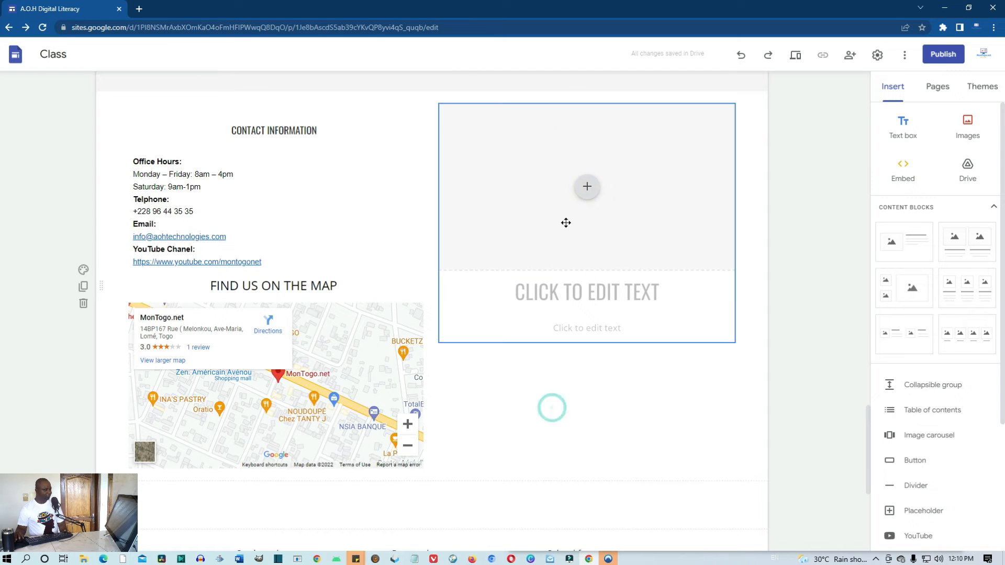
left_click(559, 136)
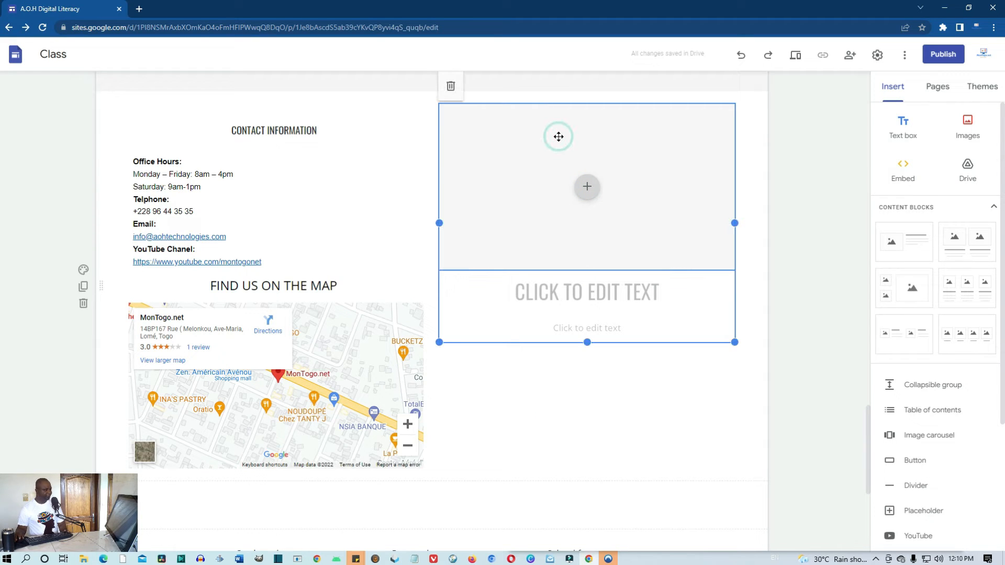
left_click(451, 87)
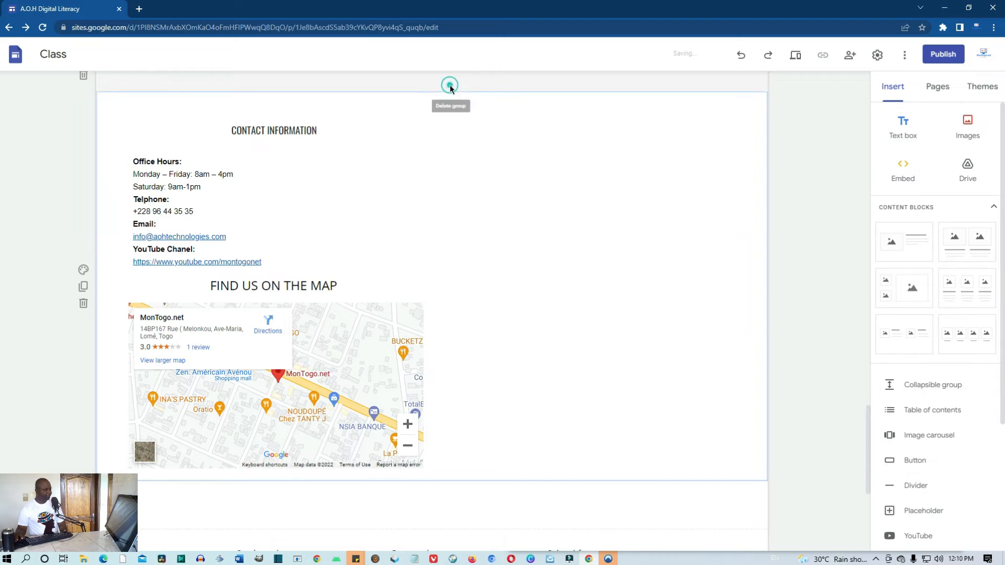
Bring up the insert options in the freed space beside the contact details
double_click(600, 252)
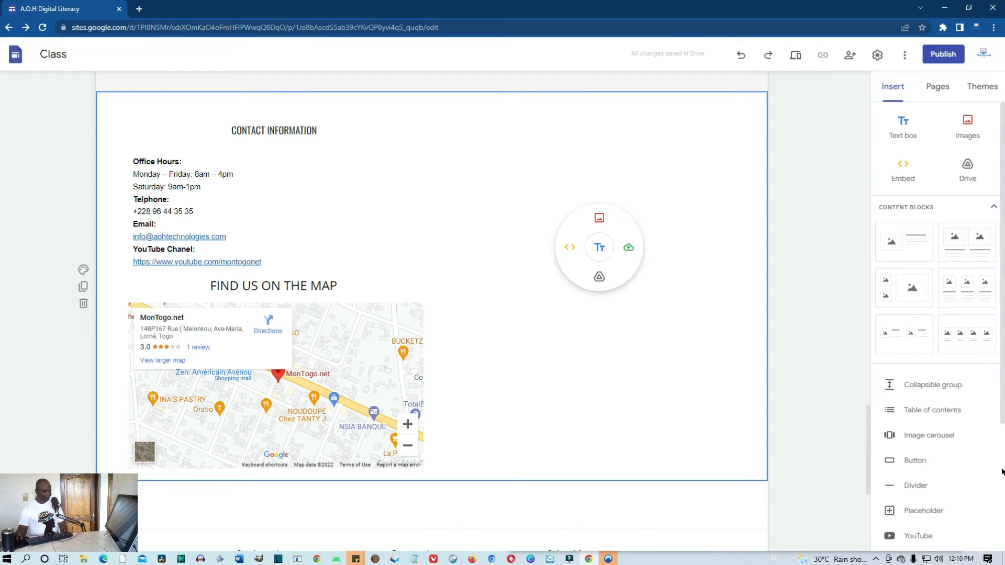
left_click(636, 355)
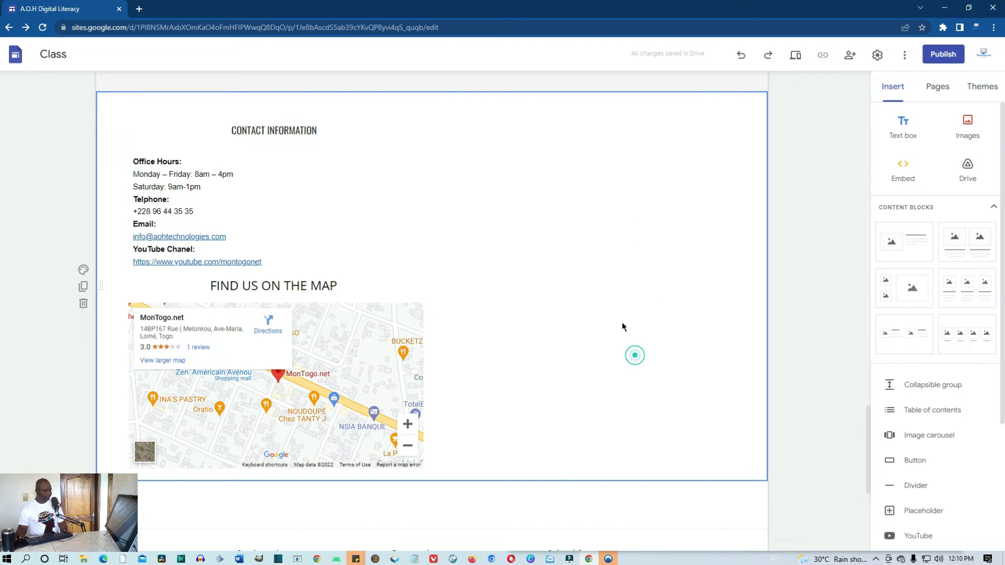
double_click(598, 252)
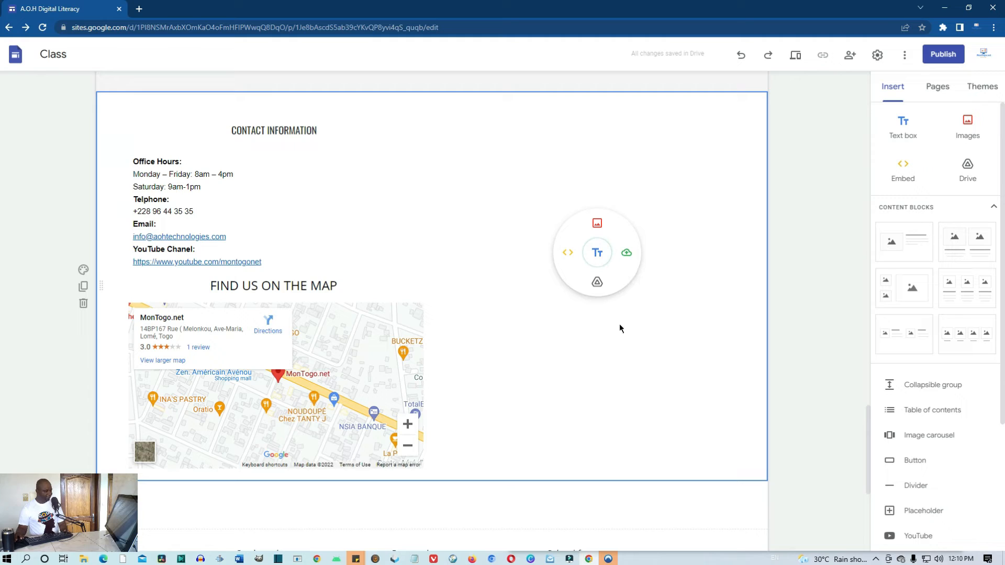
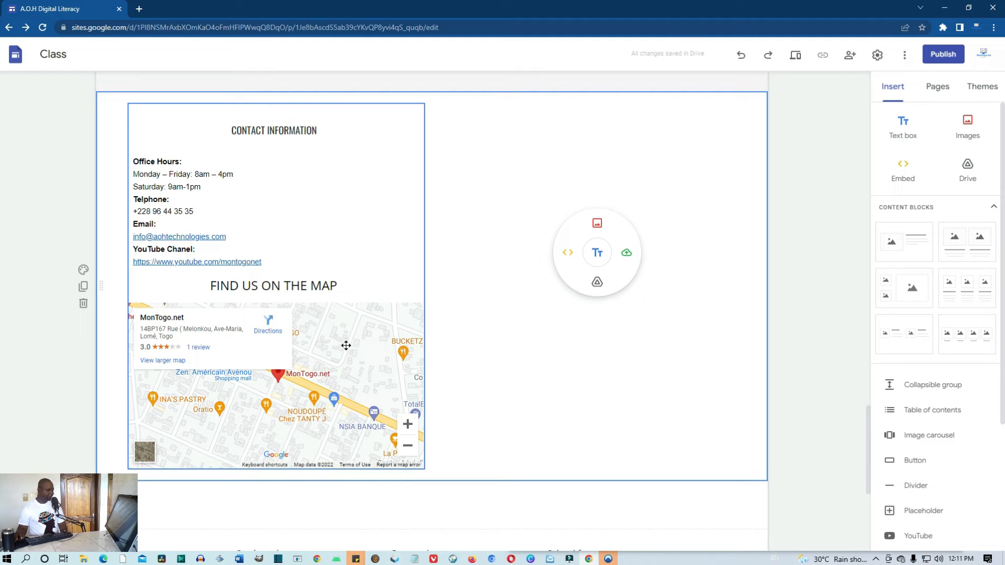
Open the Embed dialog on its Embed code tab beside the contact info, then open a new browser tab
left_click(569, 257)
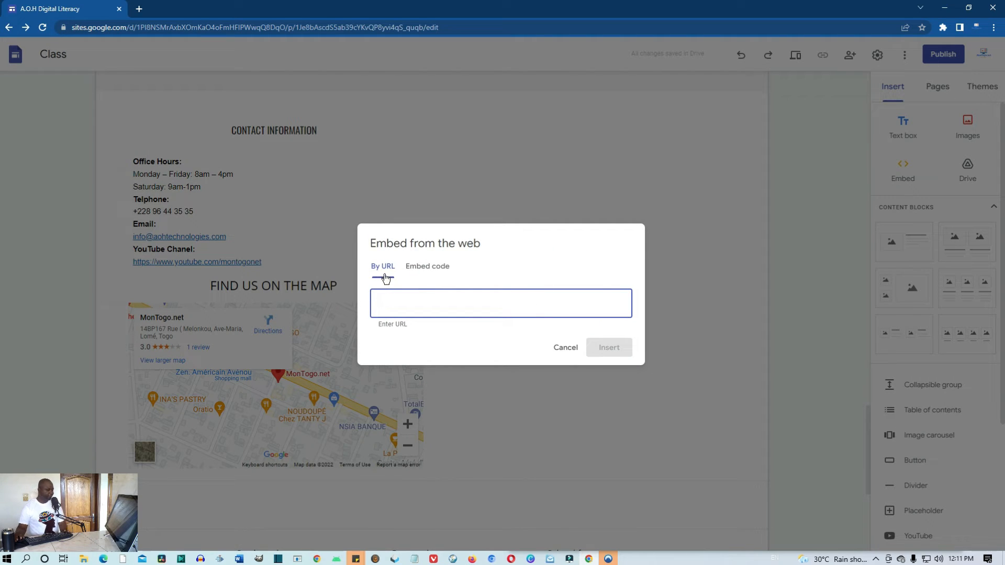
left_click(437, 267)
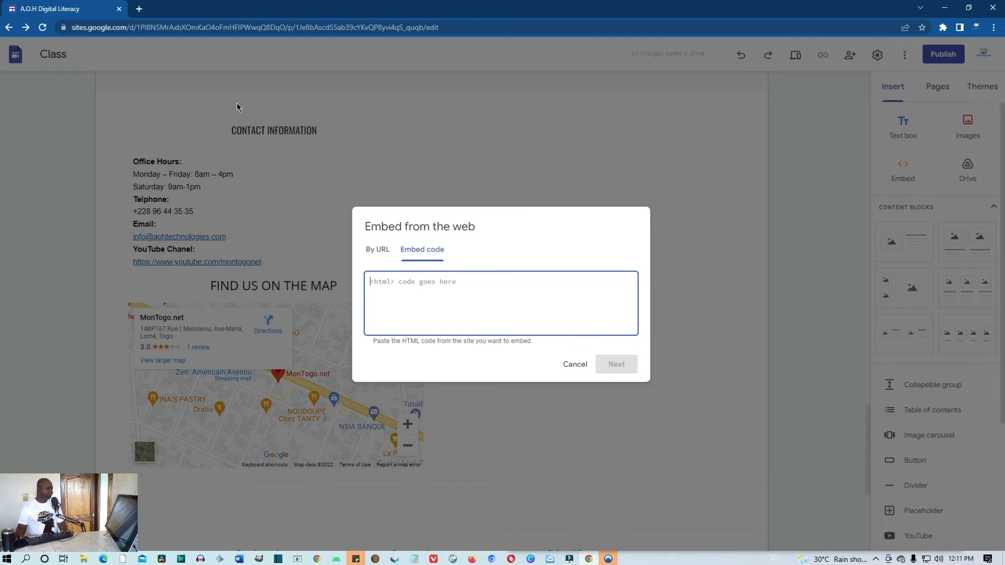
left_click(140, 9)
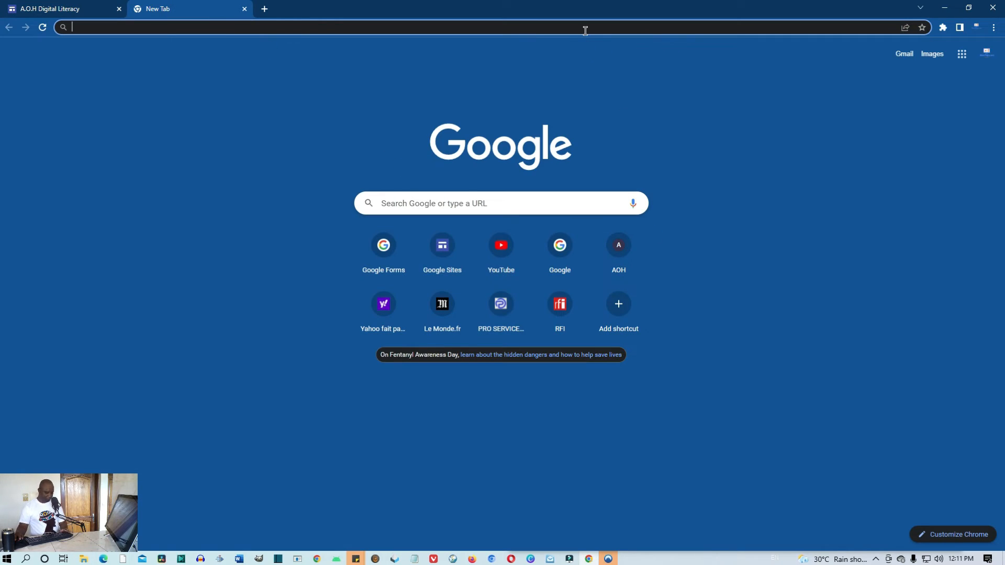
Go to google.com/forms and open the Leave A Message form from Recent forms
type("goog")
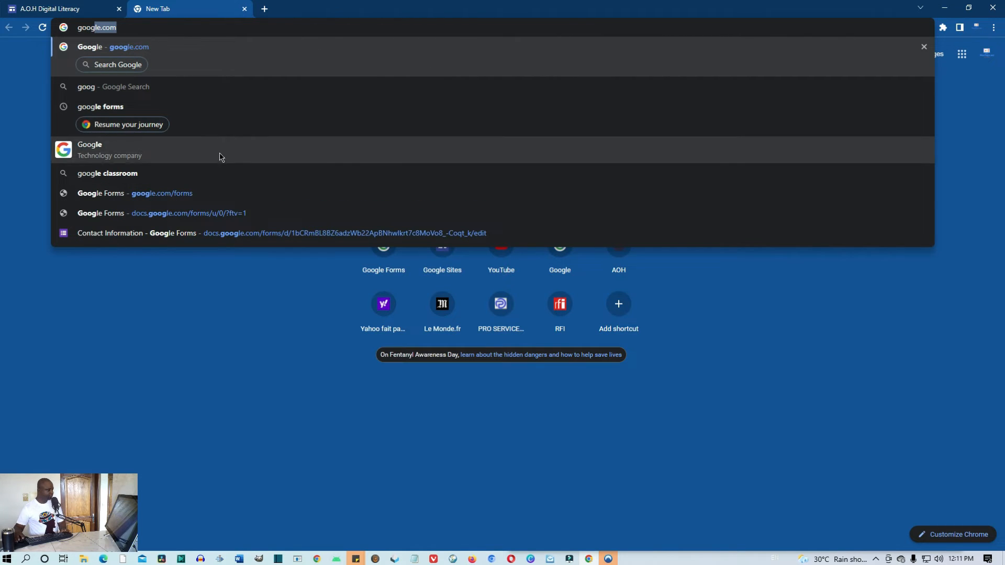
left_click(218, 193)
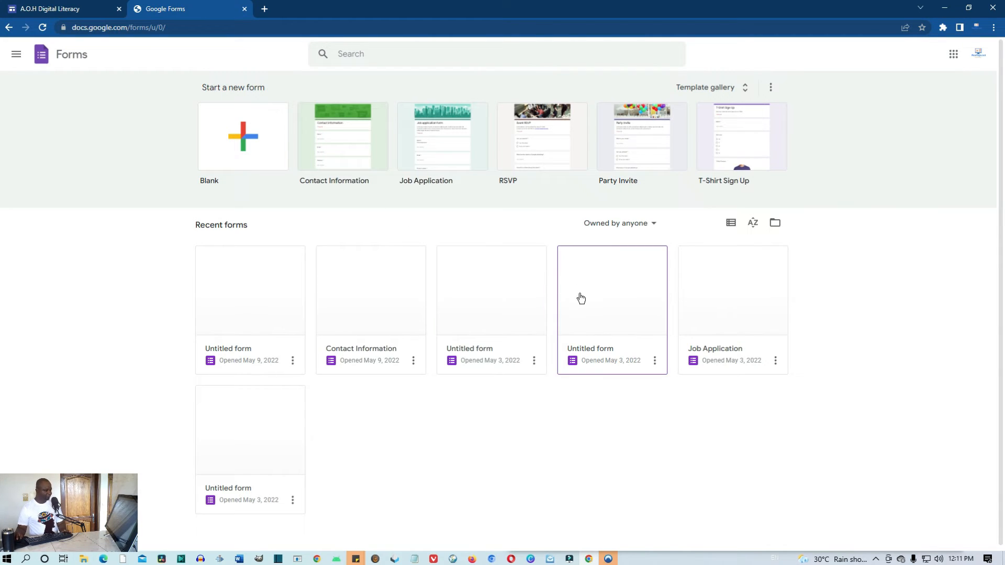
left_click(256, 279)
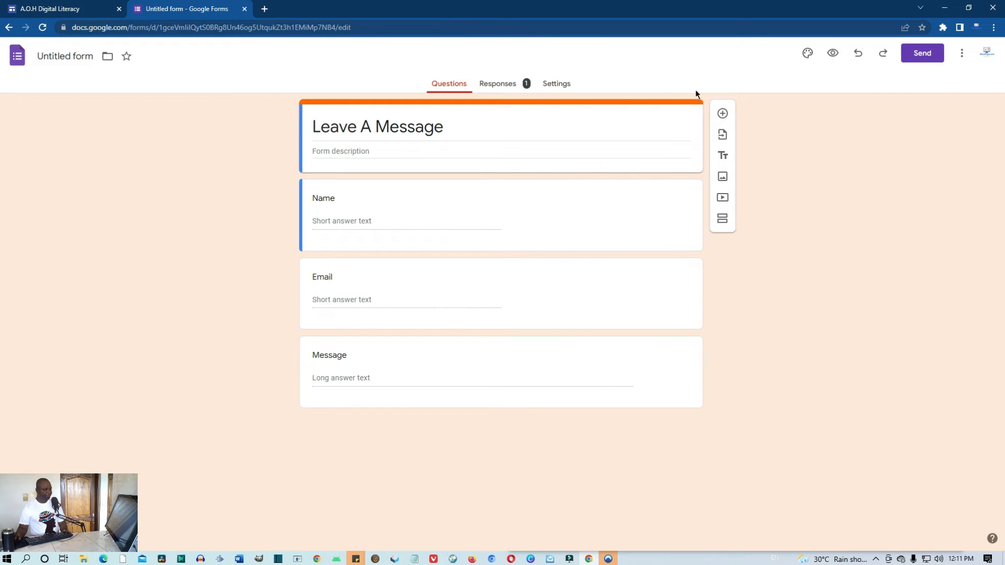
Copy the form's 640 by 645 px embed HTML from the Send dialog and close the form tab
left_click(932, 53)
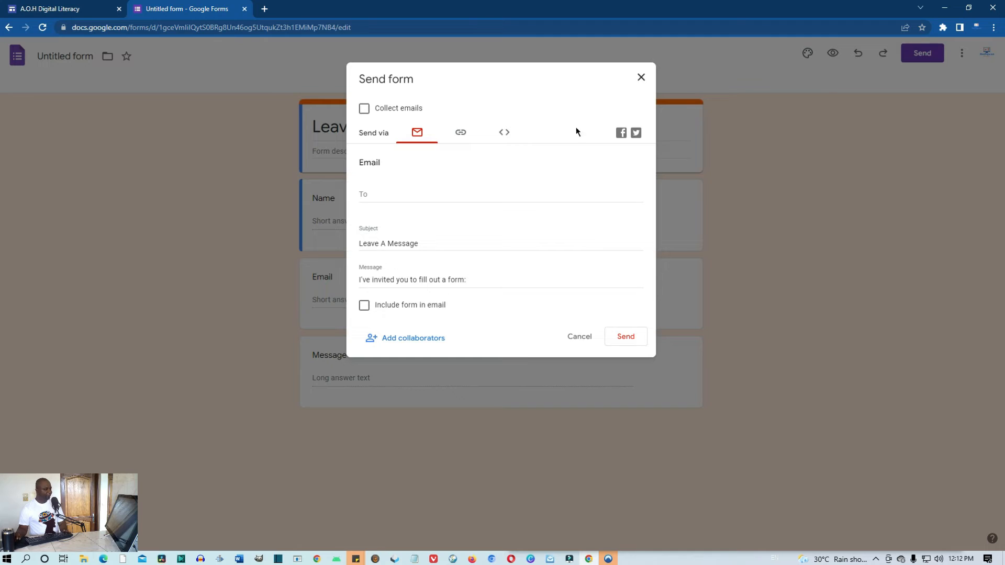
left_click(503, 134)
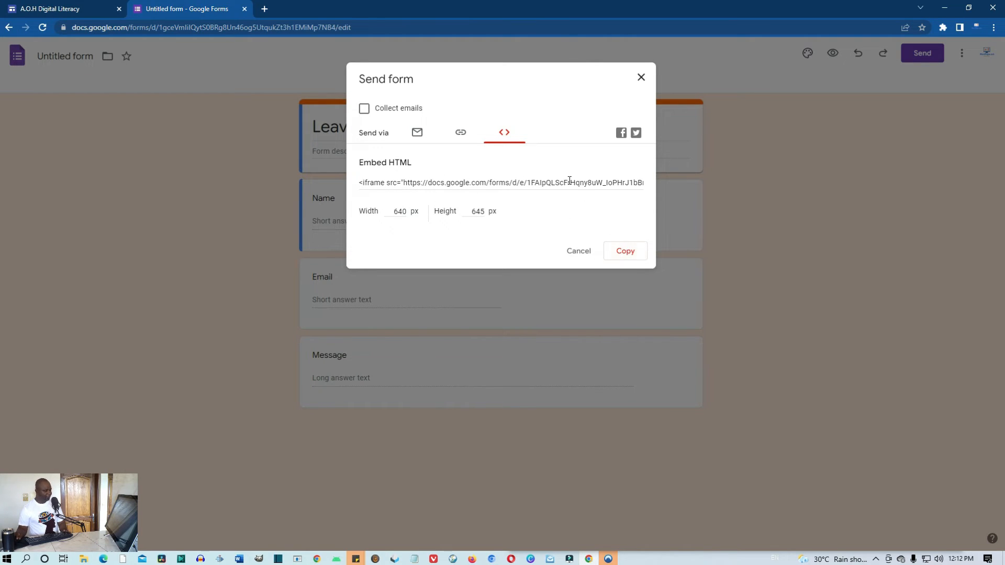
left_click(627, 252)
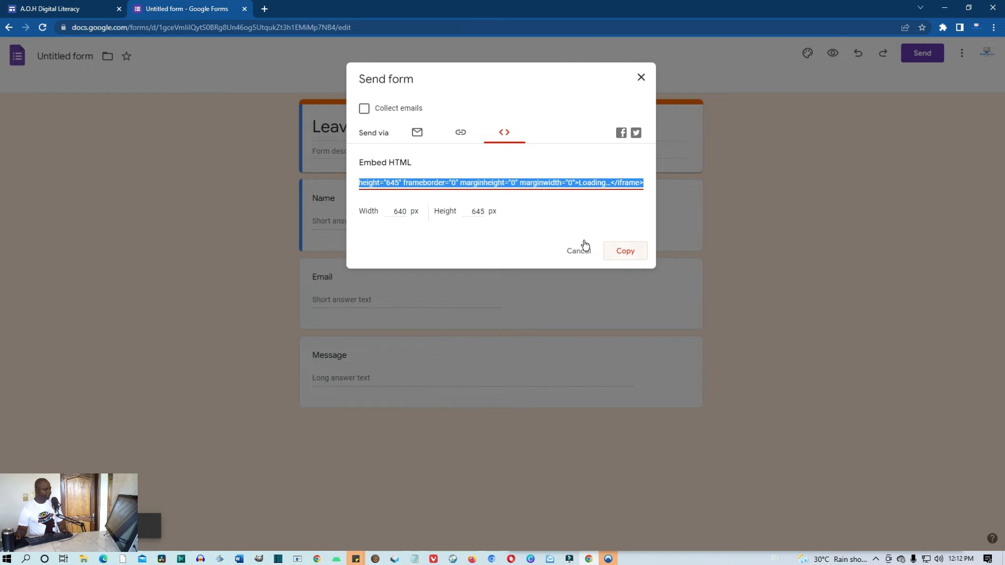
left_click(244, 9)
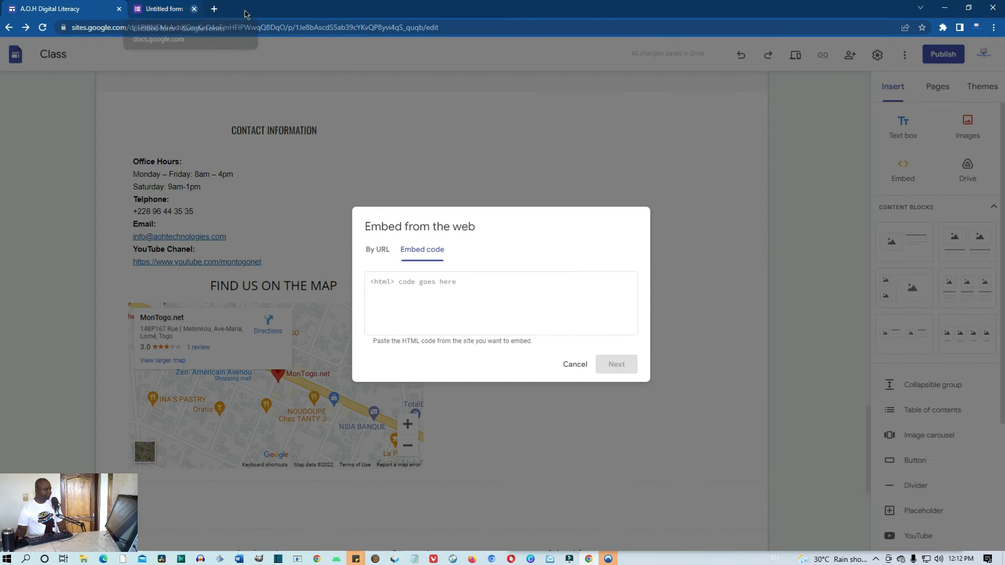
Paste the form's iframe code into the Embed code box and review its width and height
left_click(418, 287)
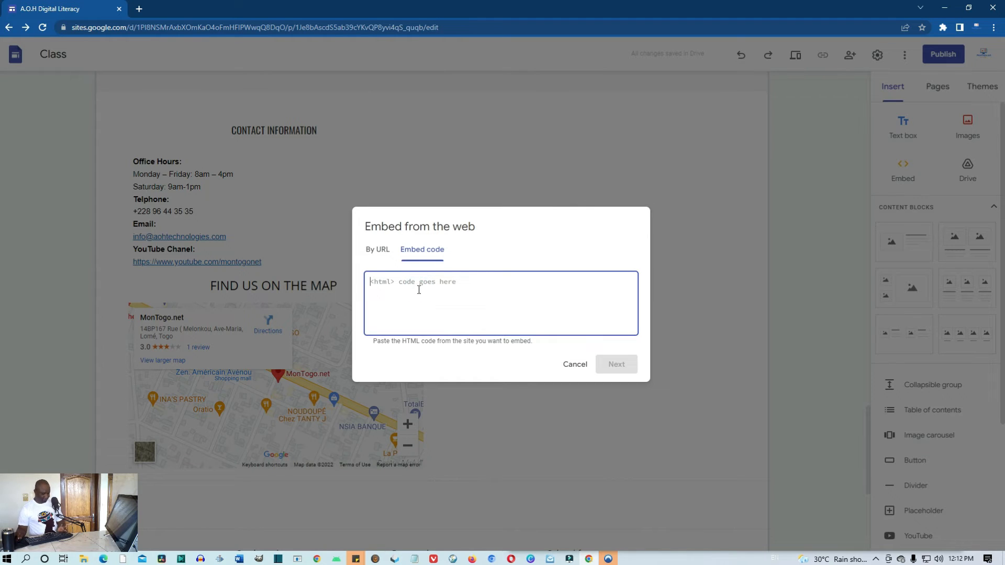
key("ctrl+v")
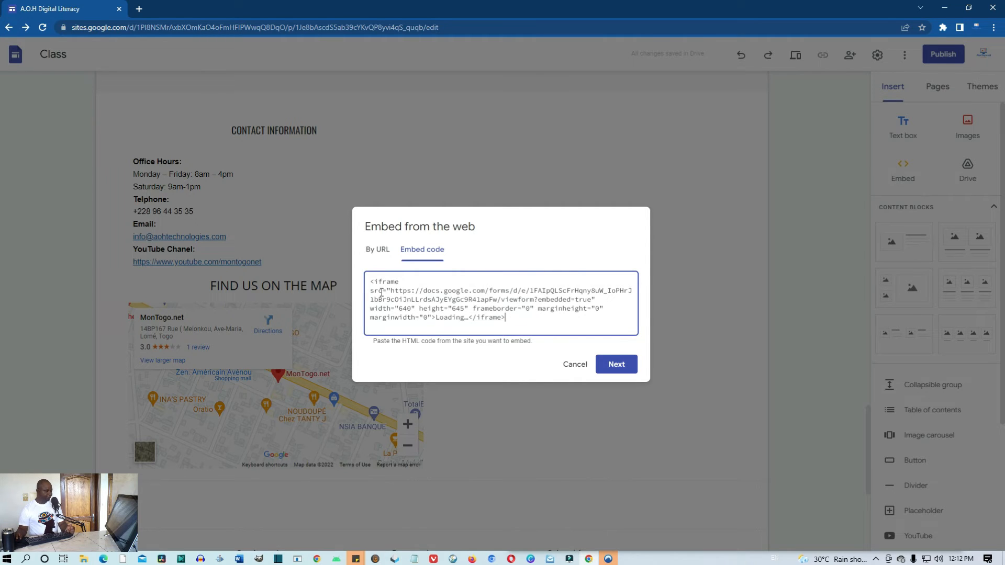
left_click_drag(403, 284, 370, 282)
left_click_drag(516, 318, 472, 319)
left_click(551, 321)
left_click_drag(411, 310, 401, 311)
left_click_drag(464, 310, 454, 310)
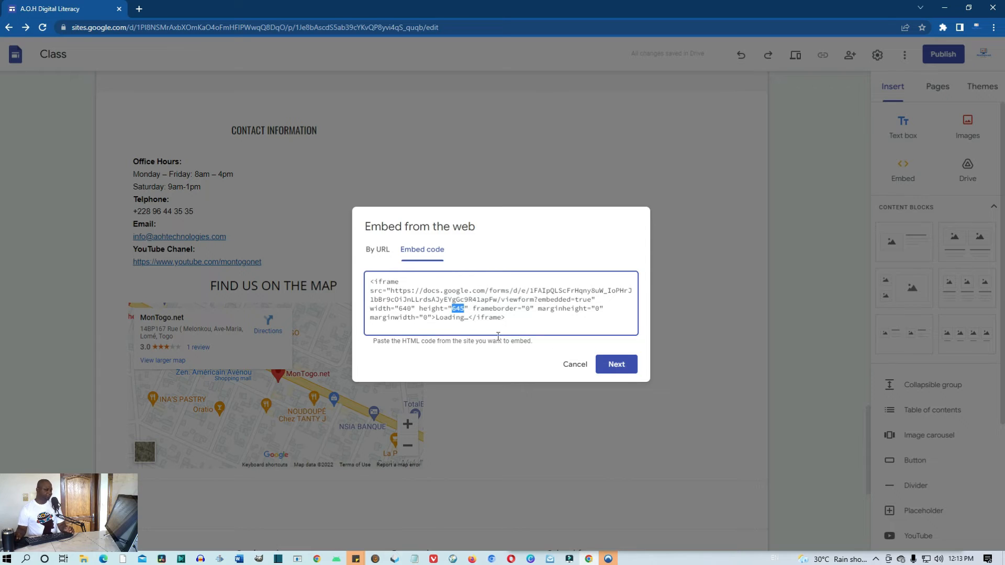
Preview the embed and insert the Leave A Message form onto the page
left_click(617, 364)
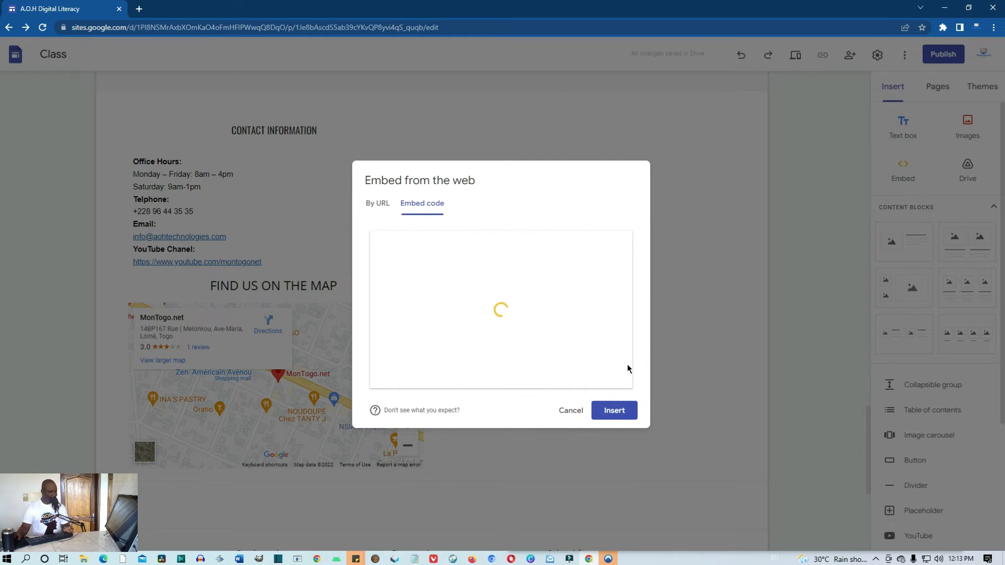
left_click(623, 419)
left_click(624, 421)
left_click(622, 407)
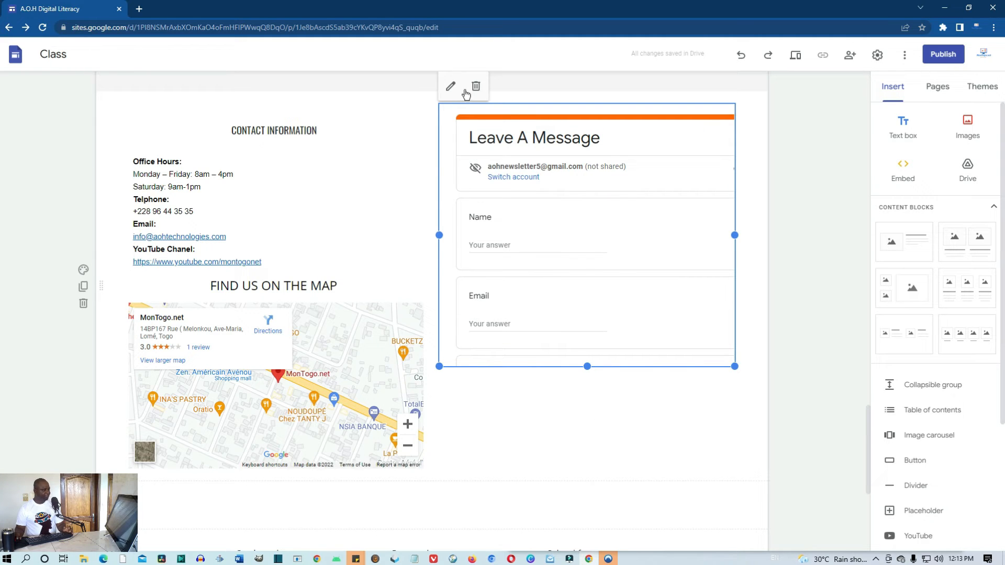
Change the embed's width 640 and height 645 to 100%, save, and stretch the box to reveal Submit
left_click(449, 90)
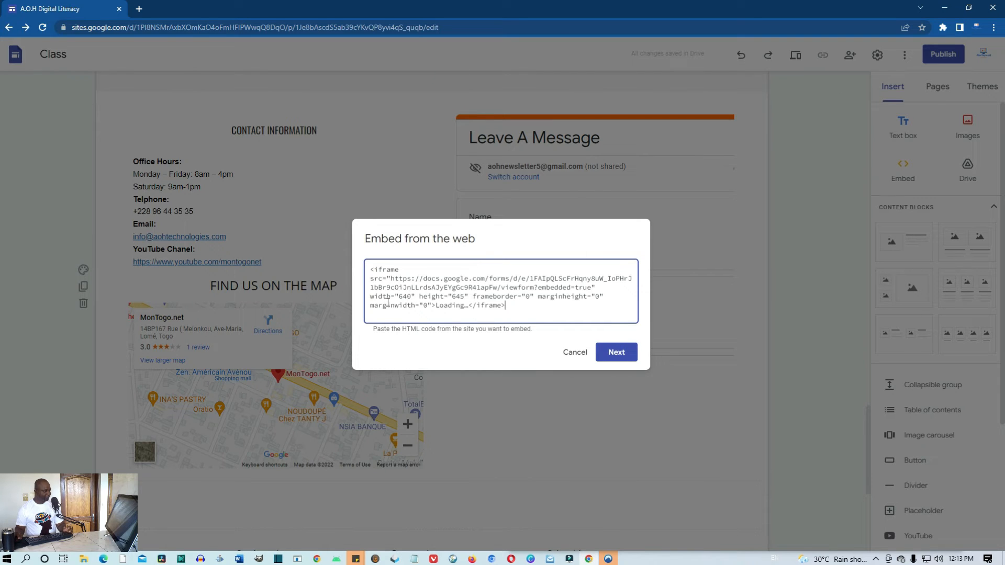
left_click_drag(411, 297, 401, 297)
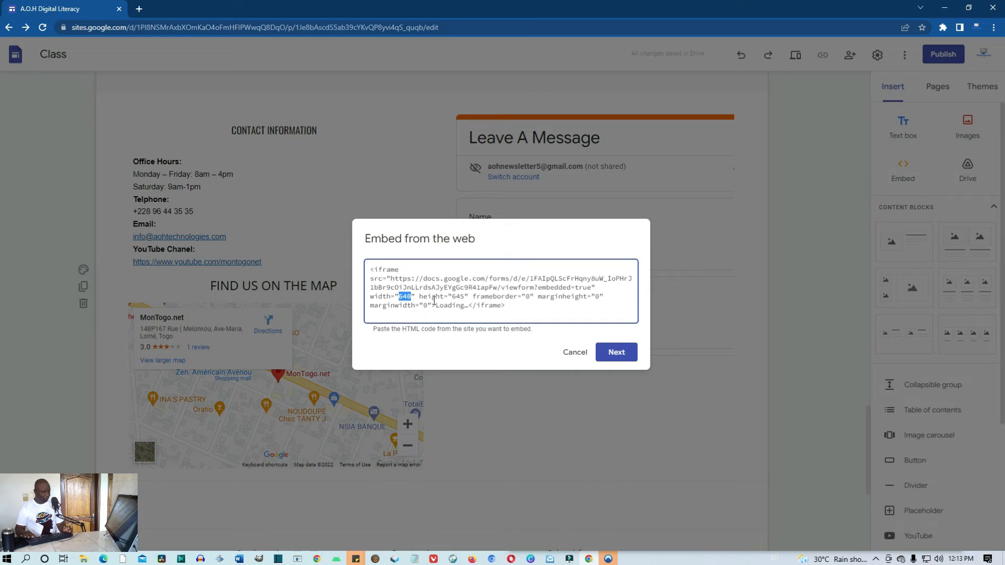
type("100")
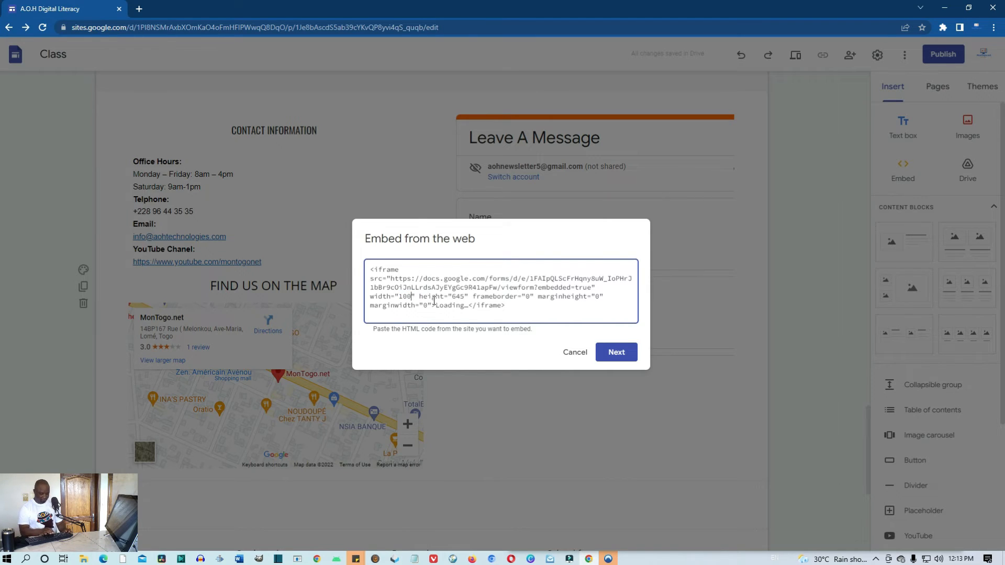
type("%")
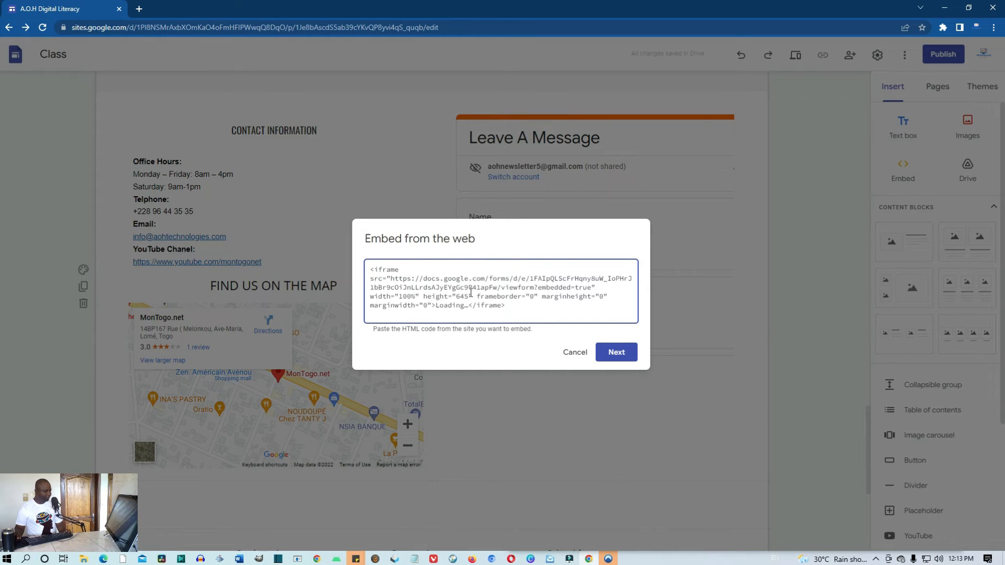
left_click_drag(469, 296, 457, 297)
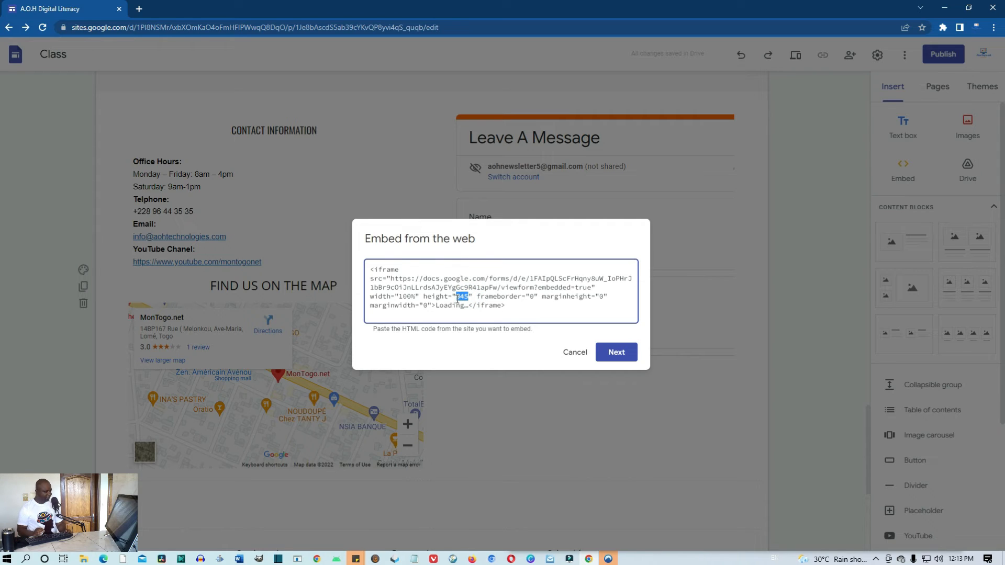
type("100%")
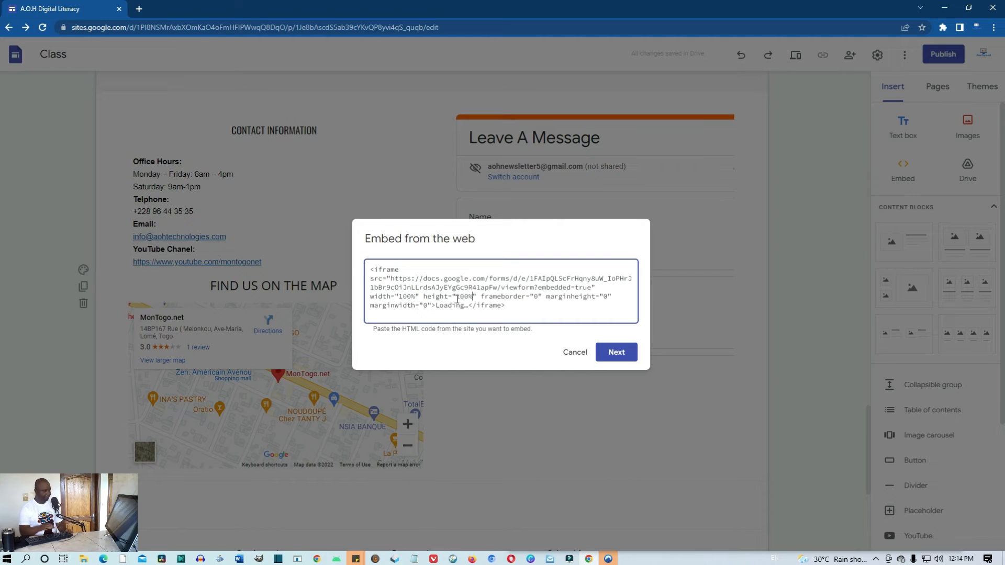
left_click(627, 356)
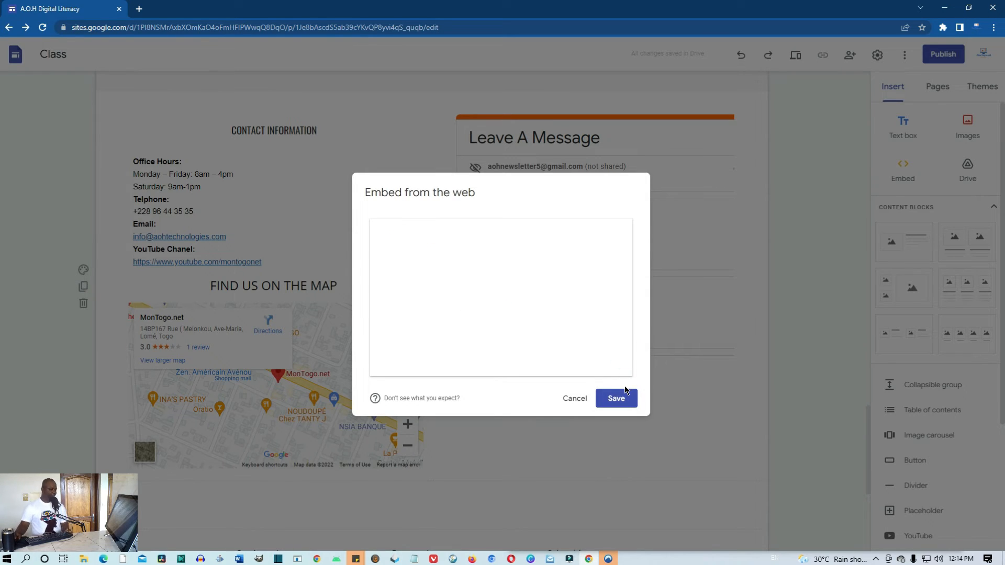
left_click(624, 401)
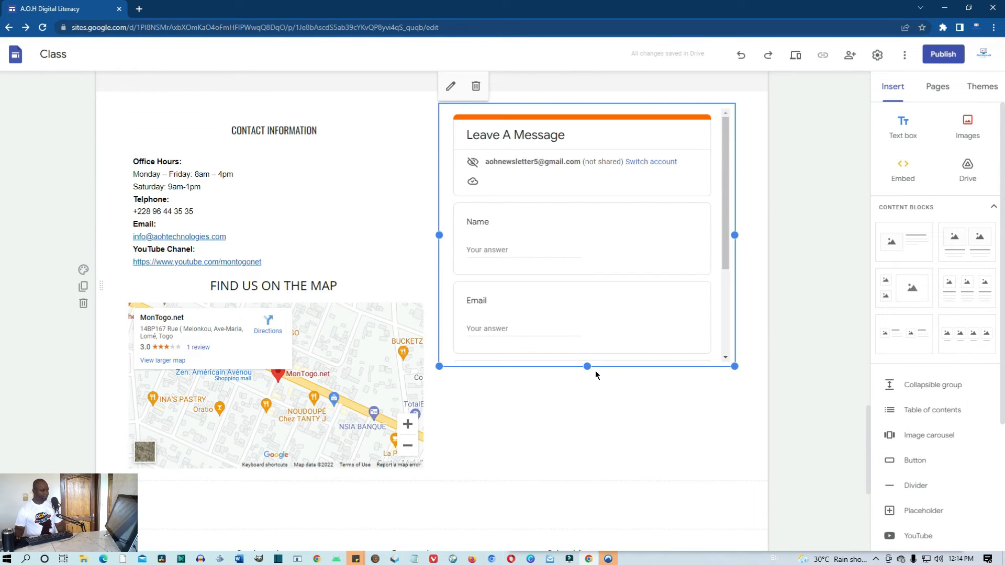
left_click_drag(588, 367, 588, 512)
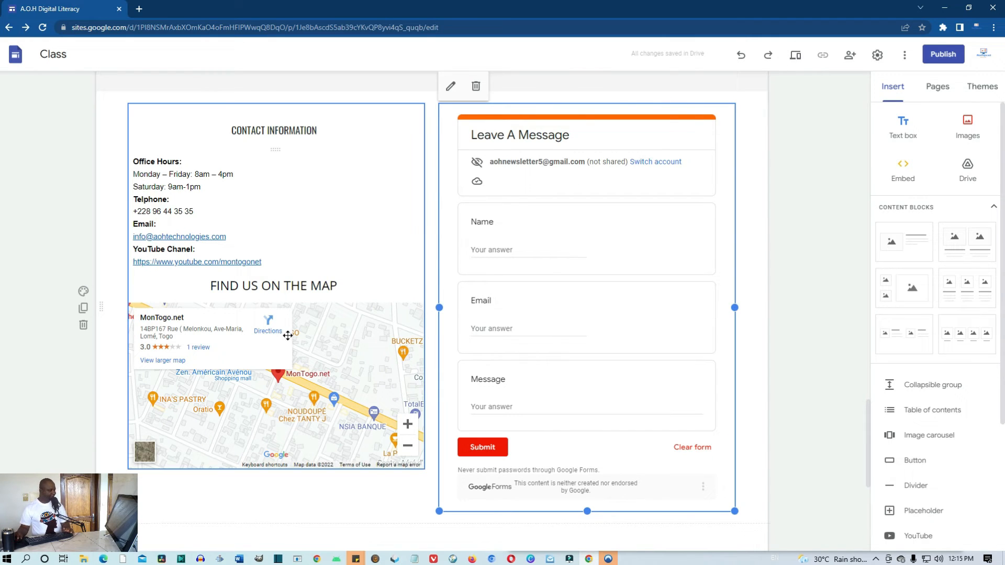
left_click(796, 59)
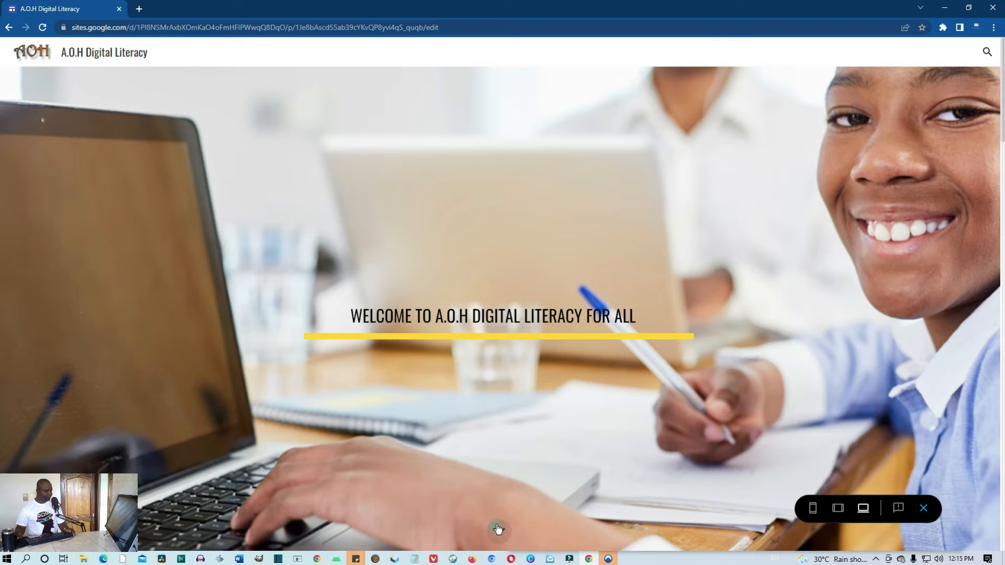
left_click(495, 530)
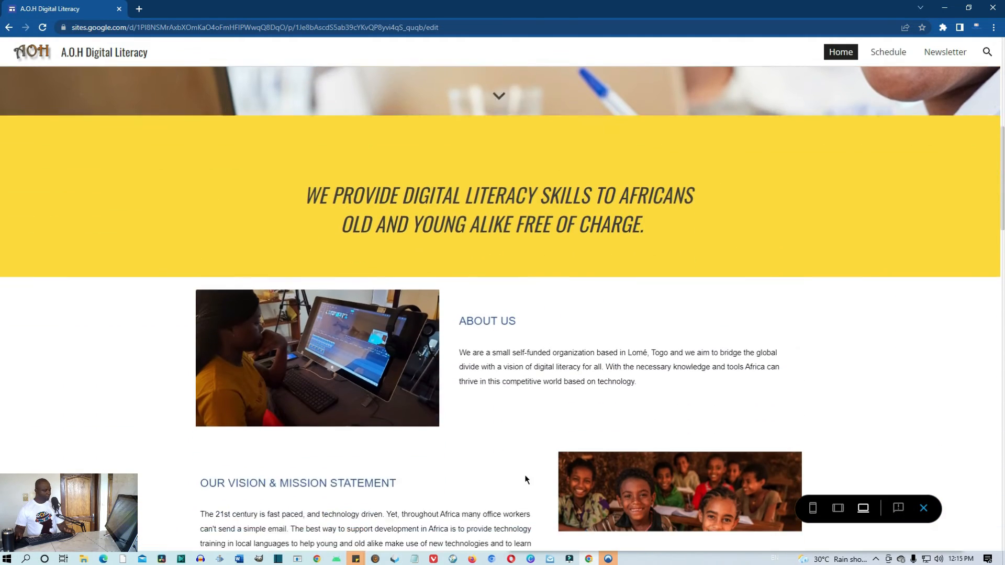
scroll(526, 479, "down", 3)
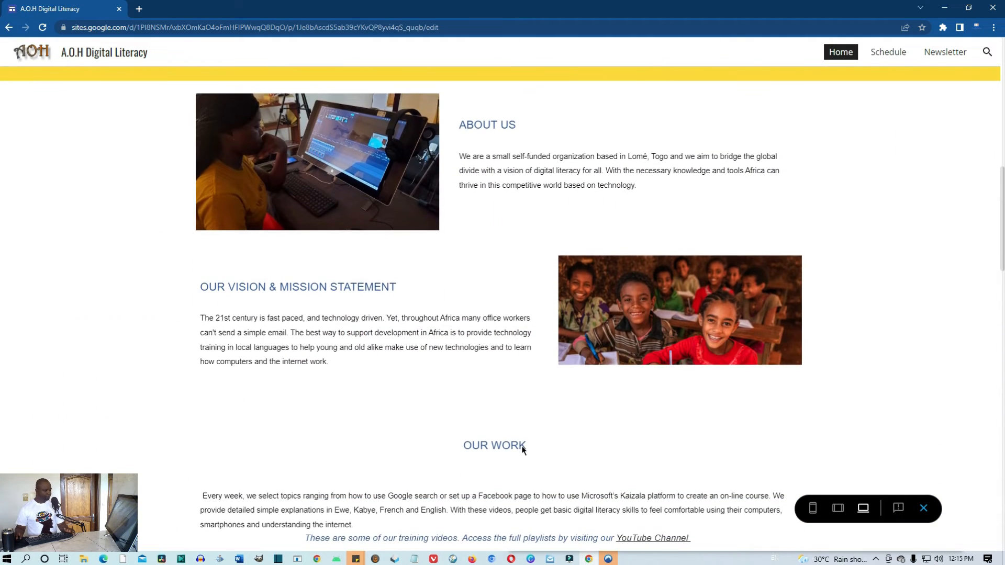
scroll(522, 450, "down", 8)
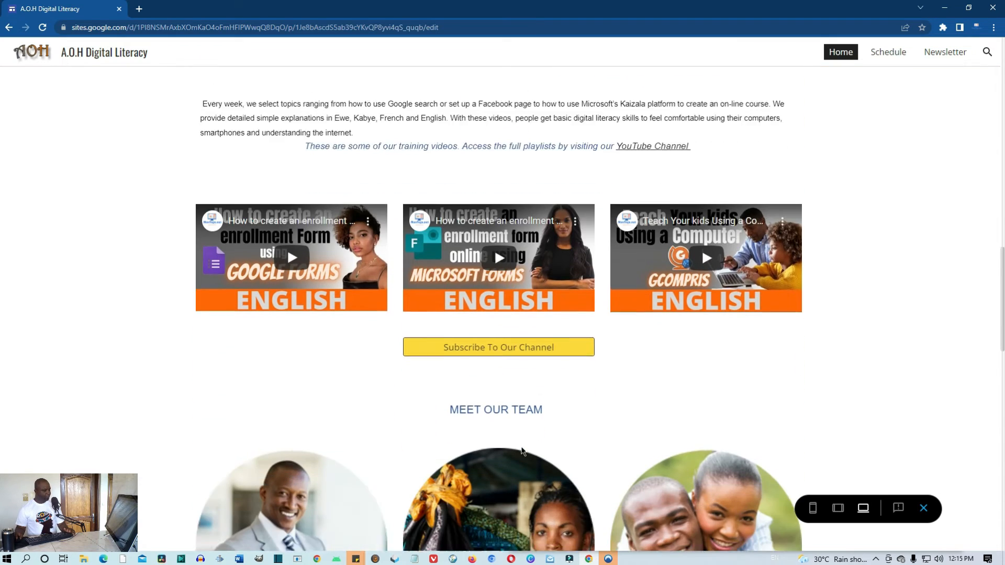
scroll(523, 447, "down", 8)
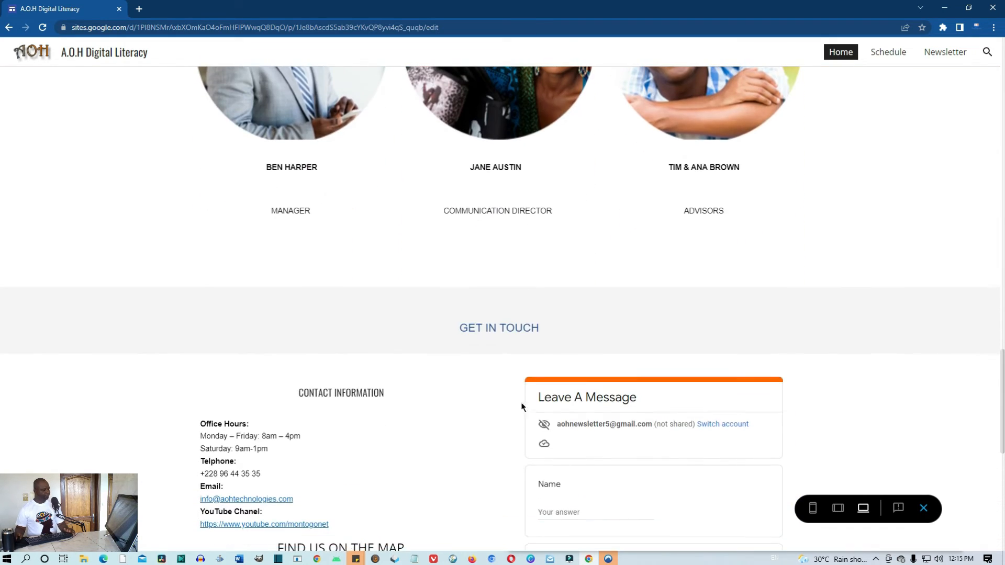
scroll(512, 342, "down", 5)
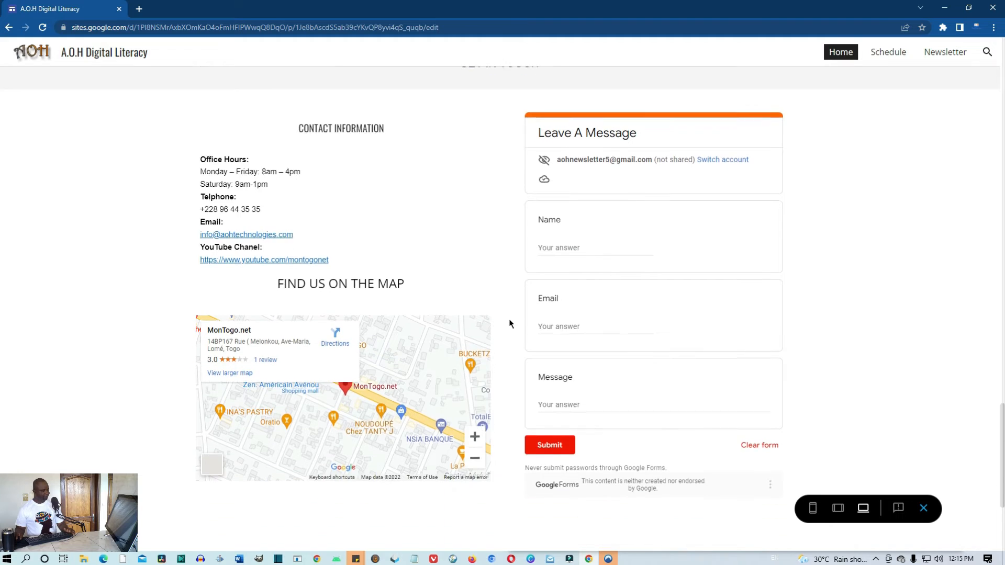
scroll(509, 323, "up", 2)
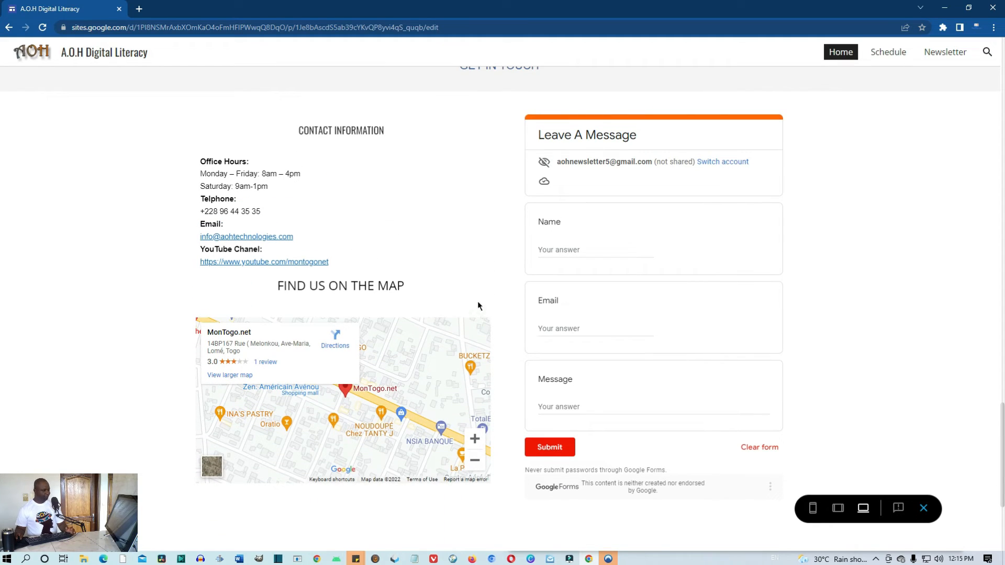
scroll(602, 252, "up", 1)
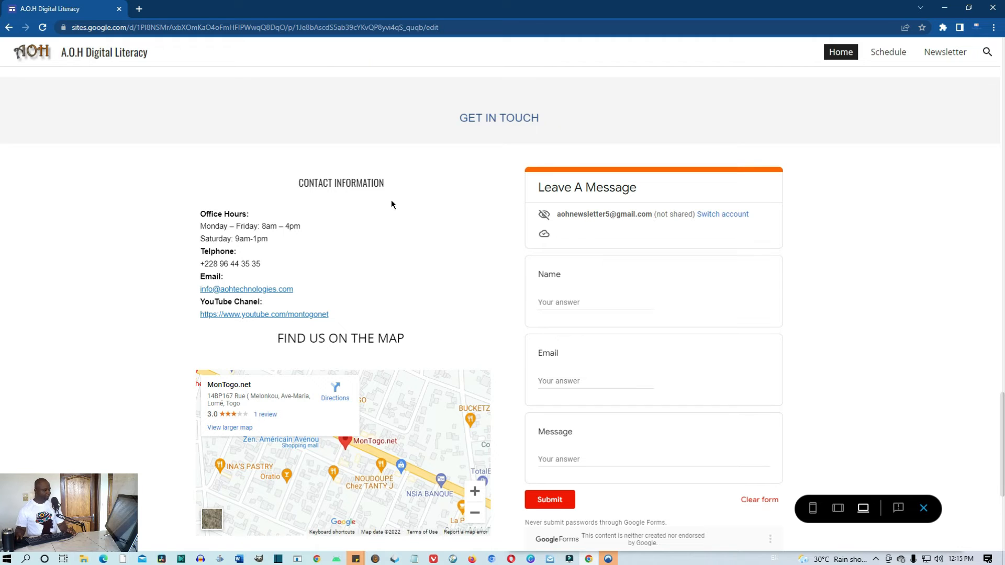
scroll(433, 260, "down", 2)
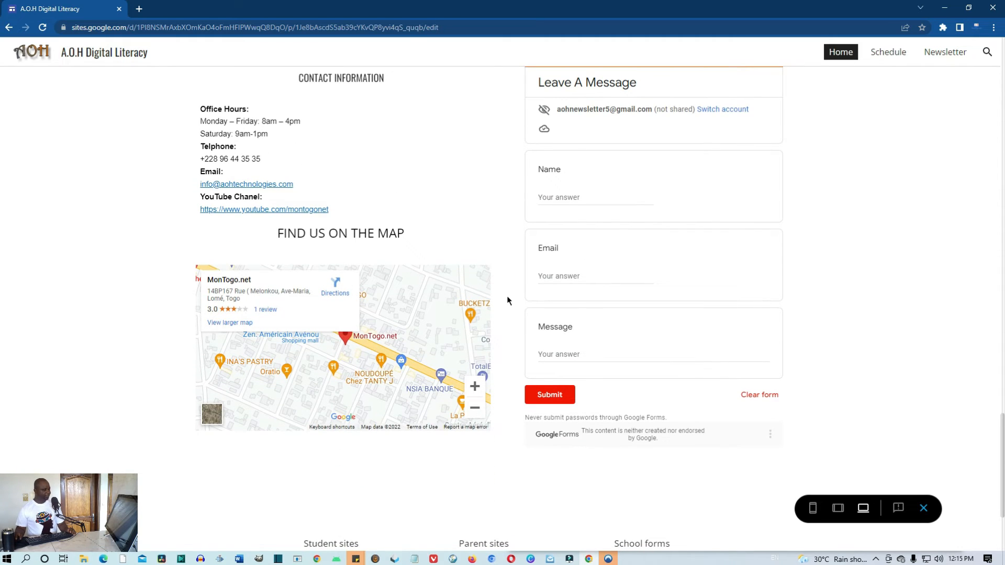
scroll(507, 297, "up", 2)
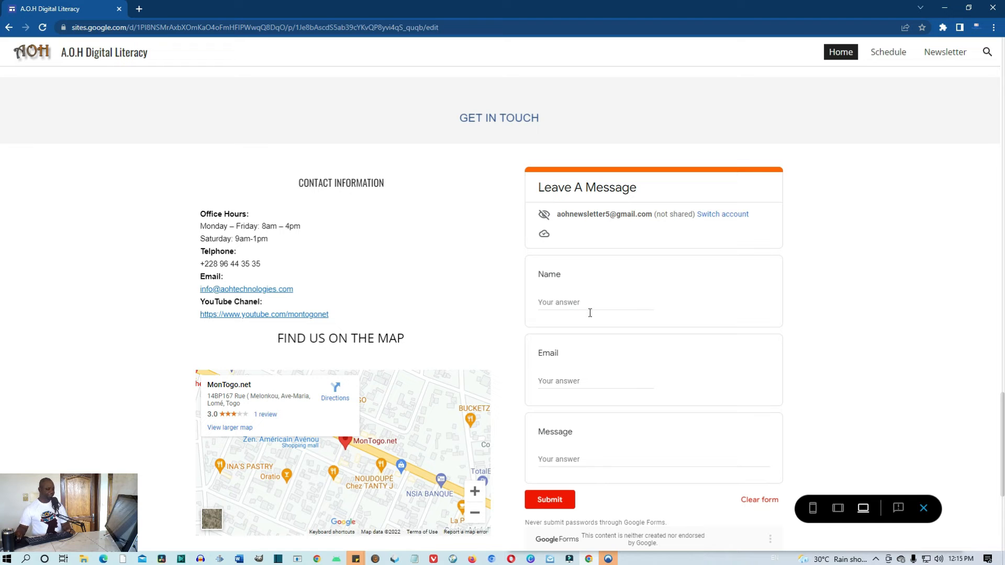
Exit the preview and delete the Student sites, Parent sites and School forms links section
left_click(923, 508)
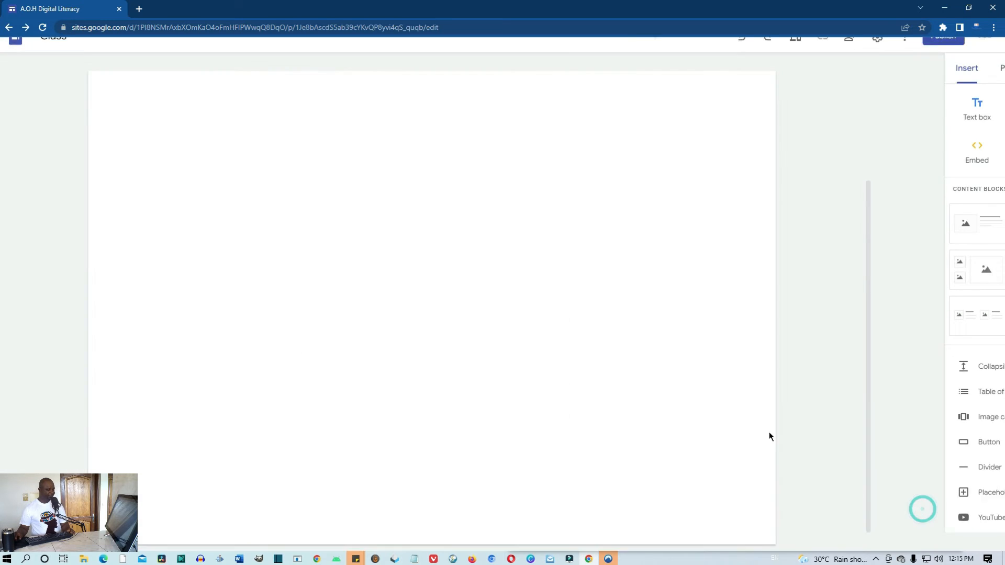
scroll(749, 434, "down", 8)
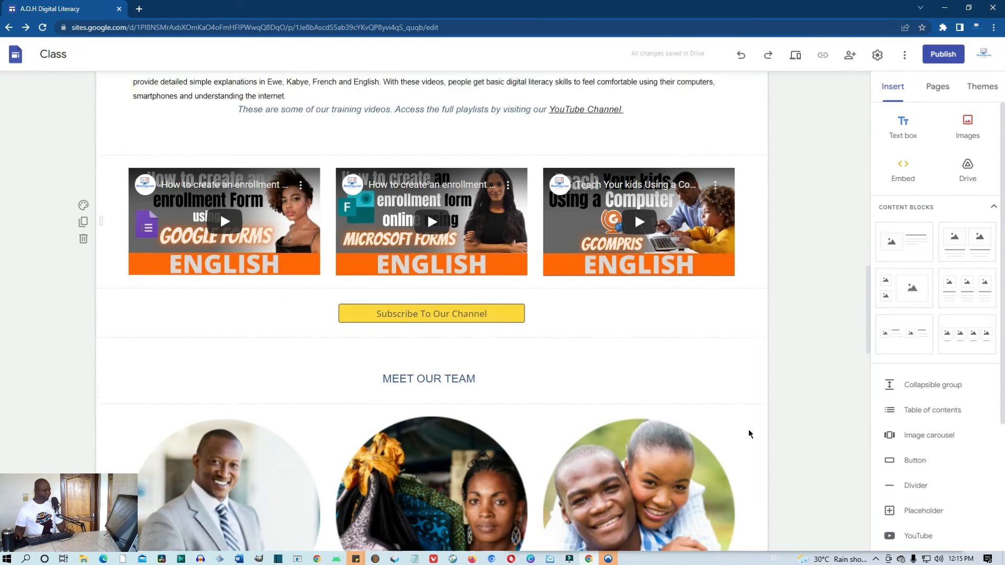
scroll(748, 430, "down", 7)
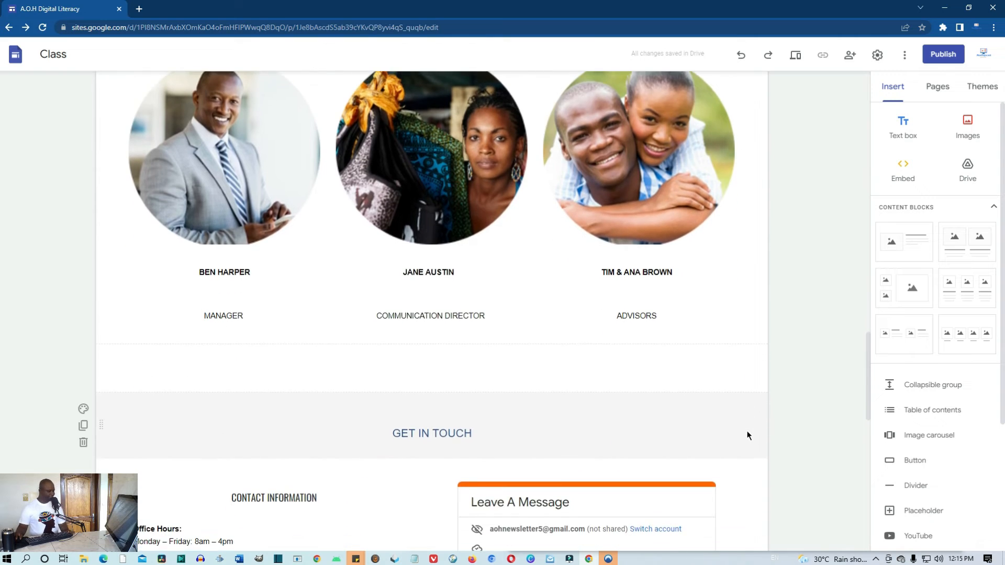
scroll(747, 432, "down", 11)
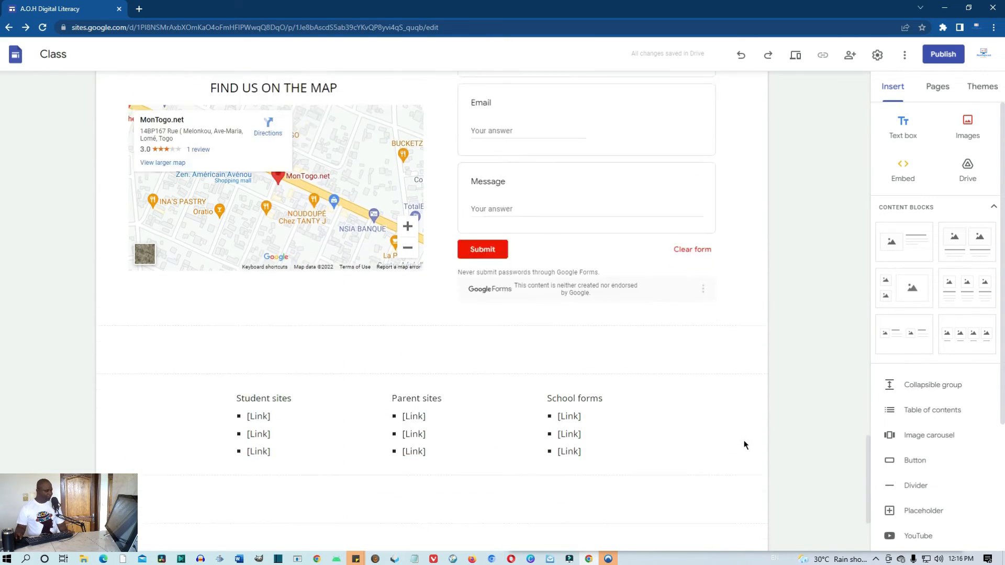
left_click(149, 309)
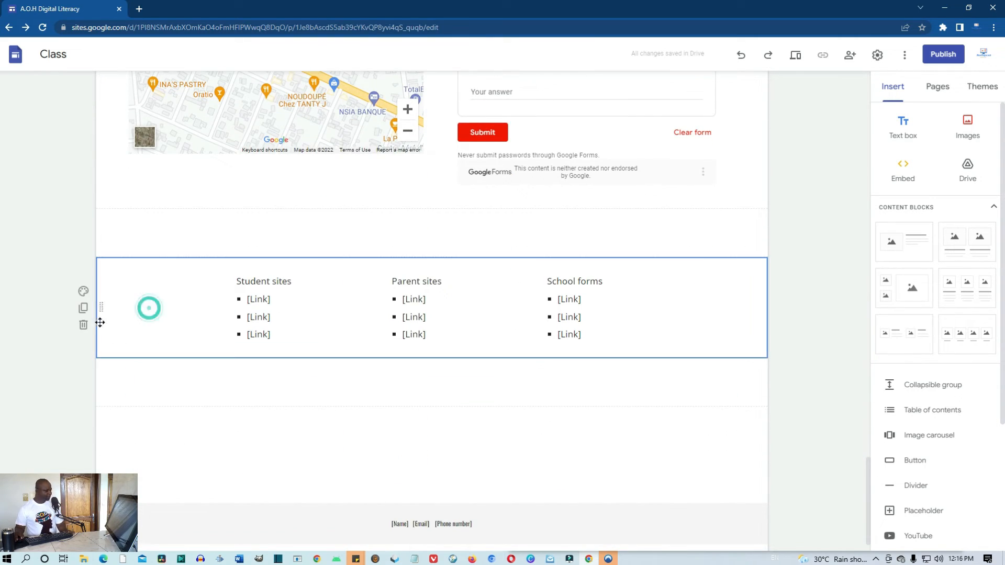
left_click(83, 327)
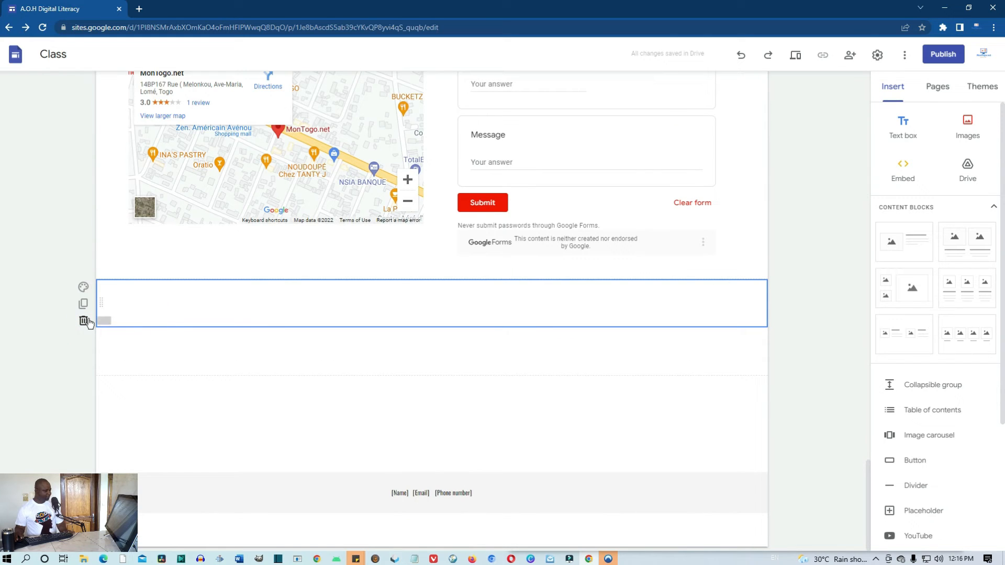
Delete the empty sections left below the contact area
left_click(84, 323)
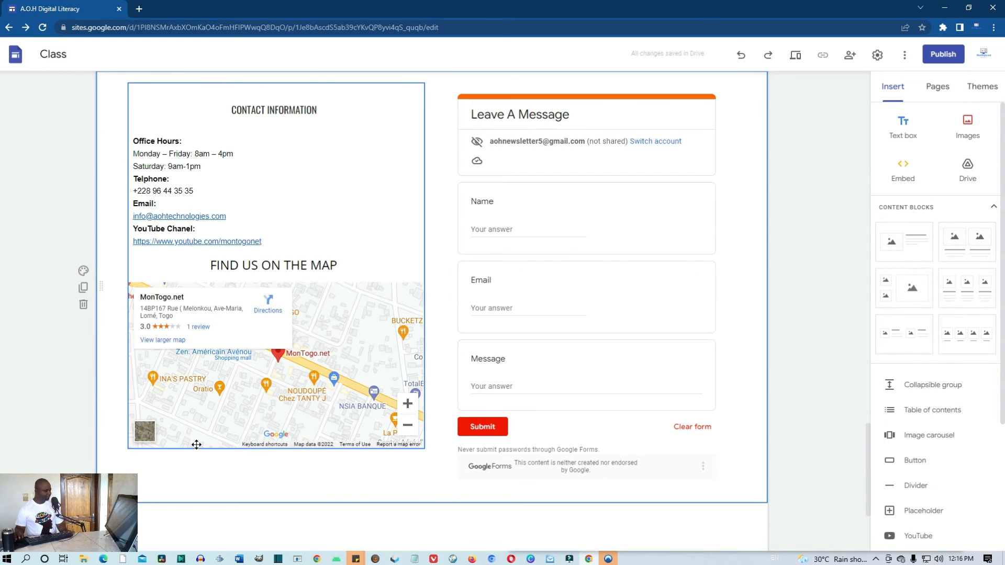
scroll(194, 398, "down", 3)
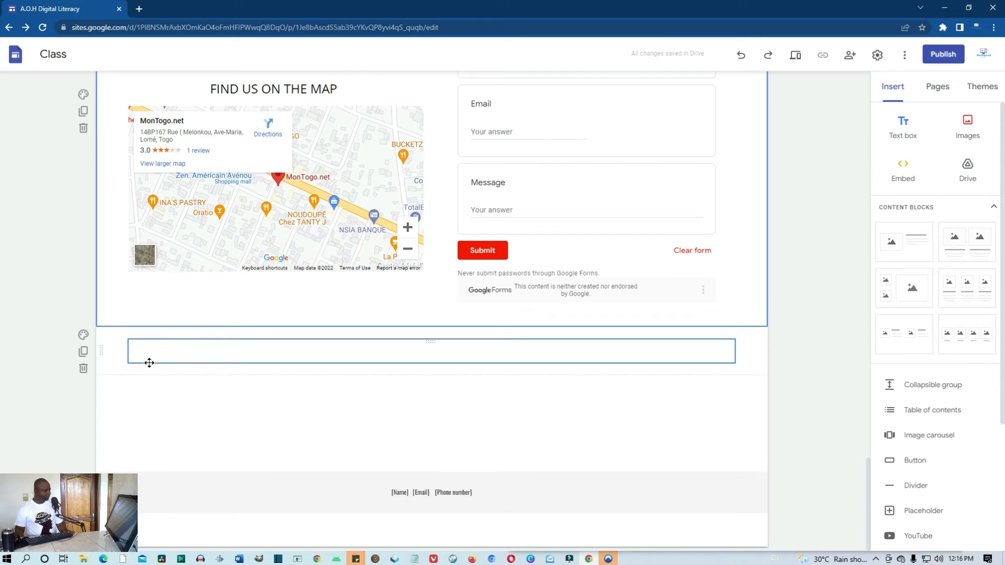
left_click(124, 368)
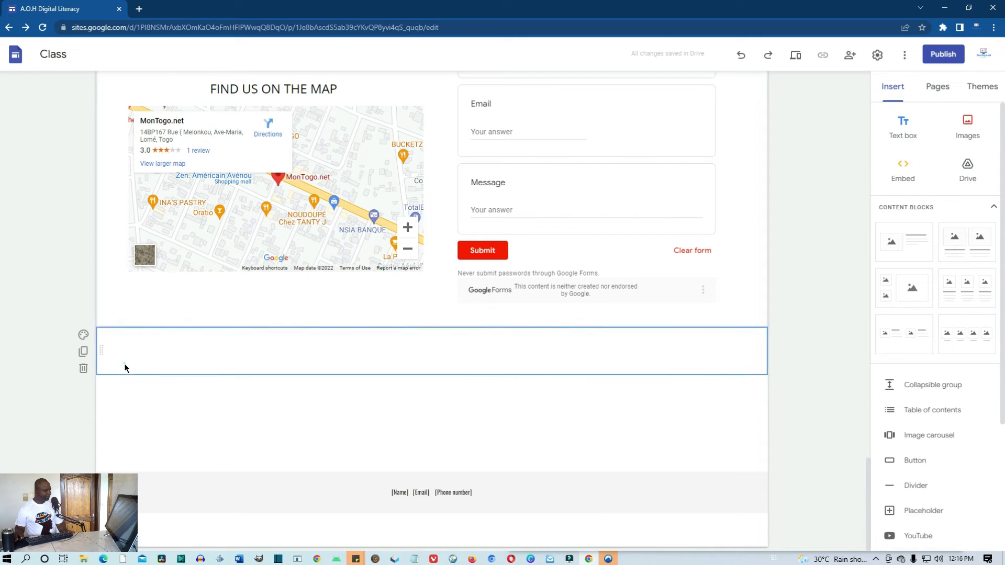
left_click(84, 369)
scroll(338, 456, "down", 3)
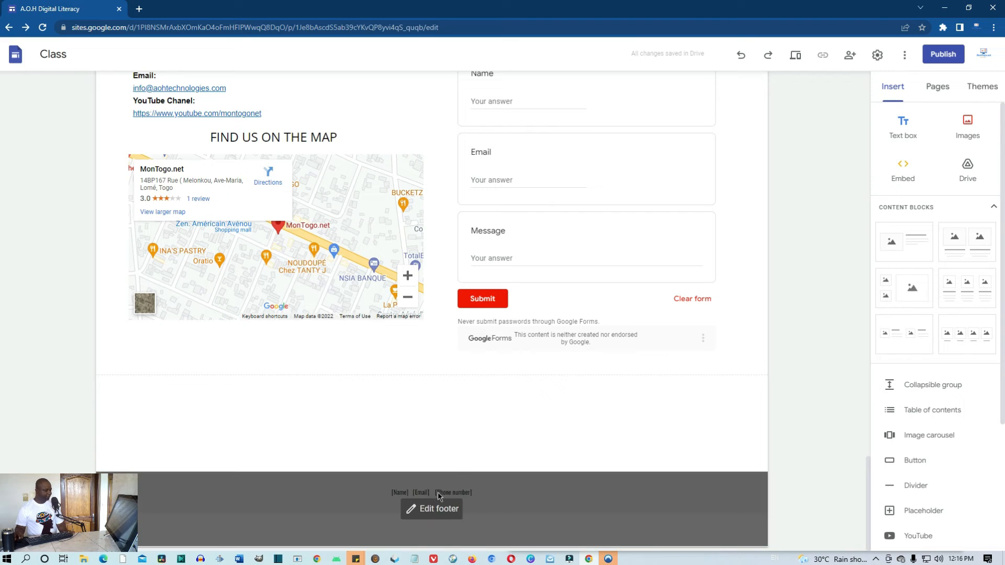
Replace the footer's Name placeholder with AOH DIGITAL LITERACY
mouse_move(437, 509)
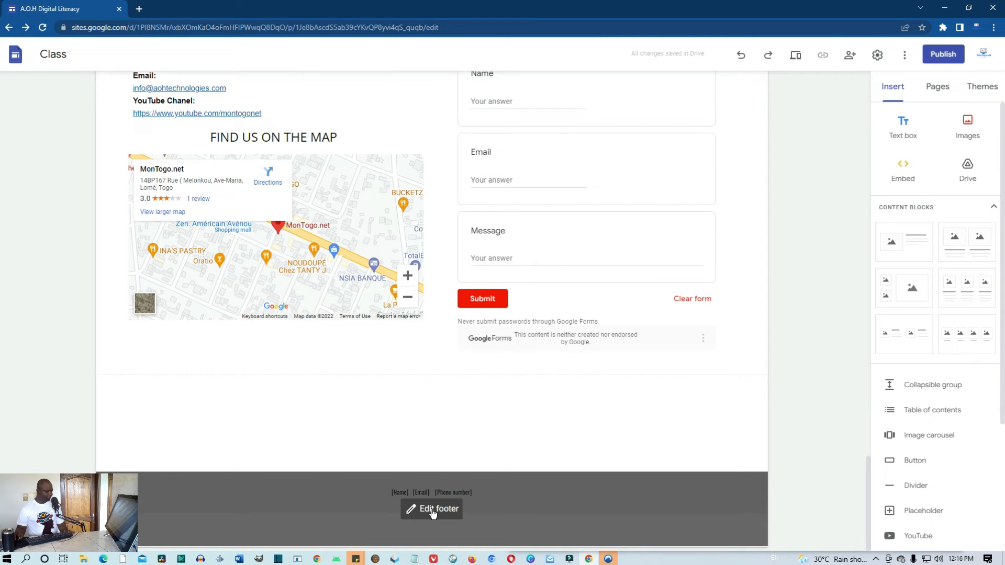
left_click(433, 514)
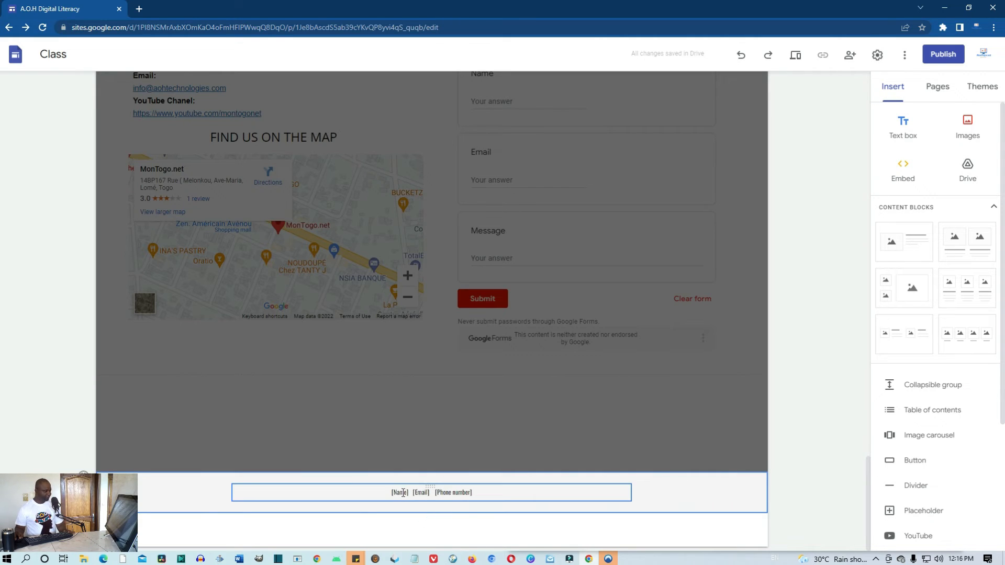
left_click(407, 494)
double_click(406, 494)
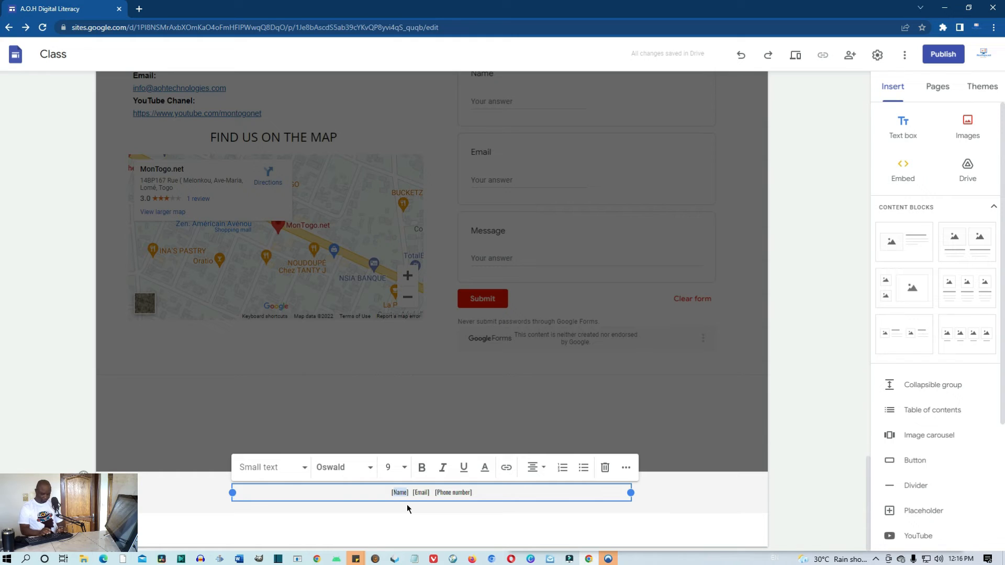
type("AOH")
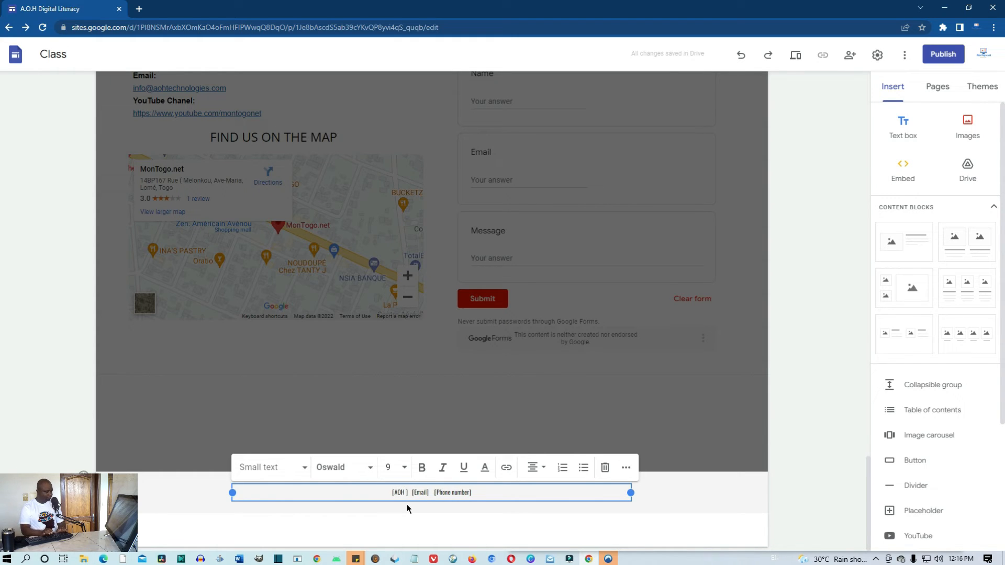
key("BackSpace")
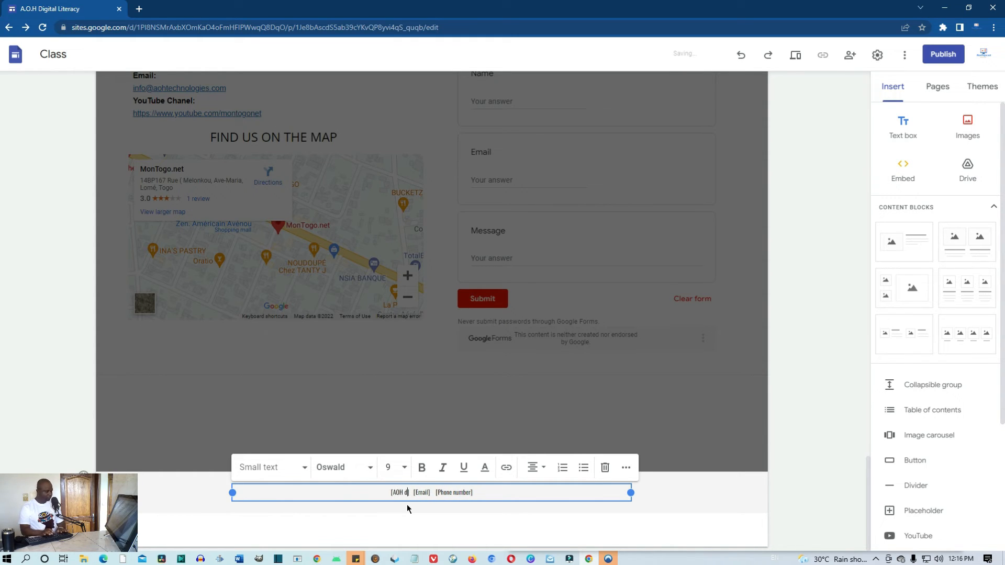
type("DIGITAL ")
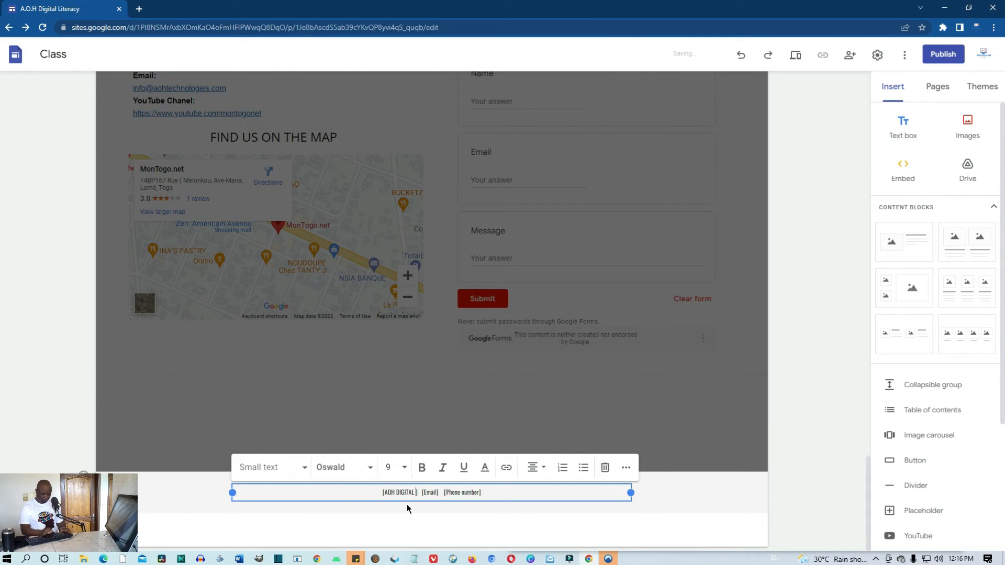
type("LITERA")
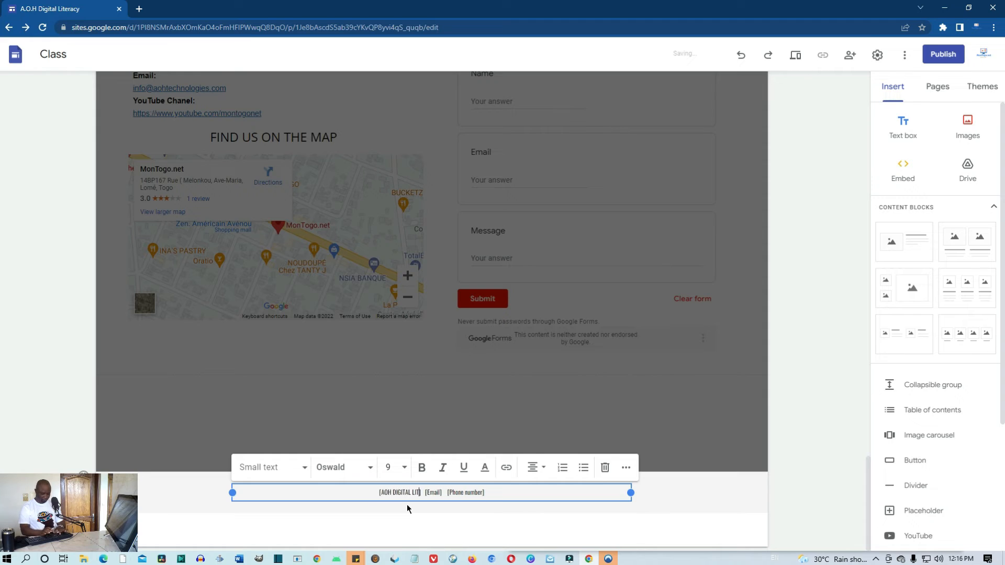
type("CY")
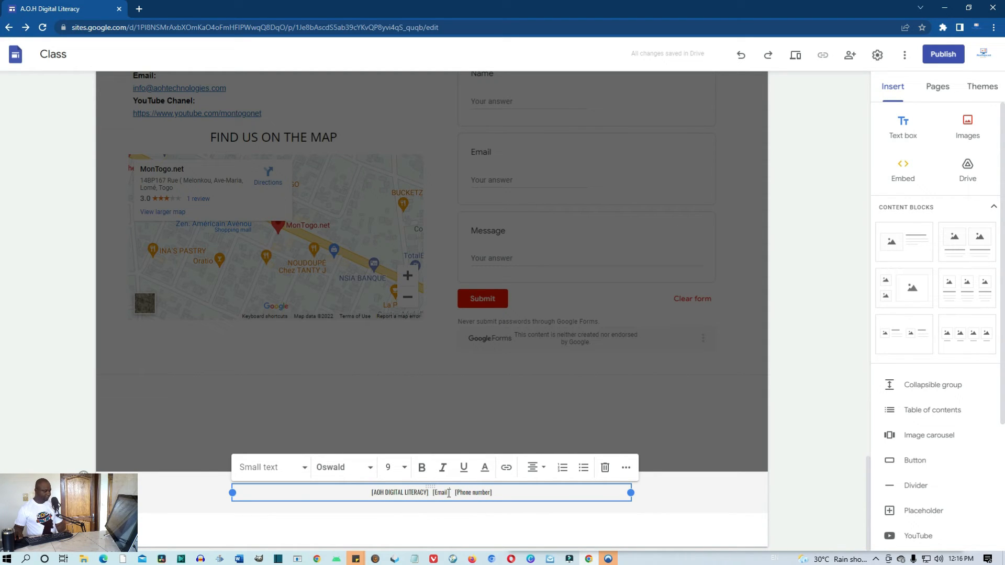
Replace the footer's Email placeholder with the company's contact e-mail address
double_click(447, 492)
key("BackSpace")
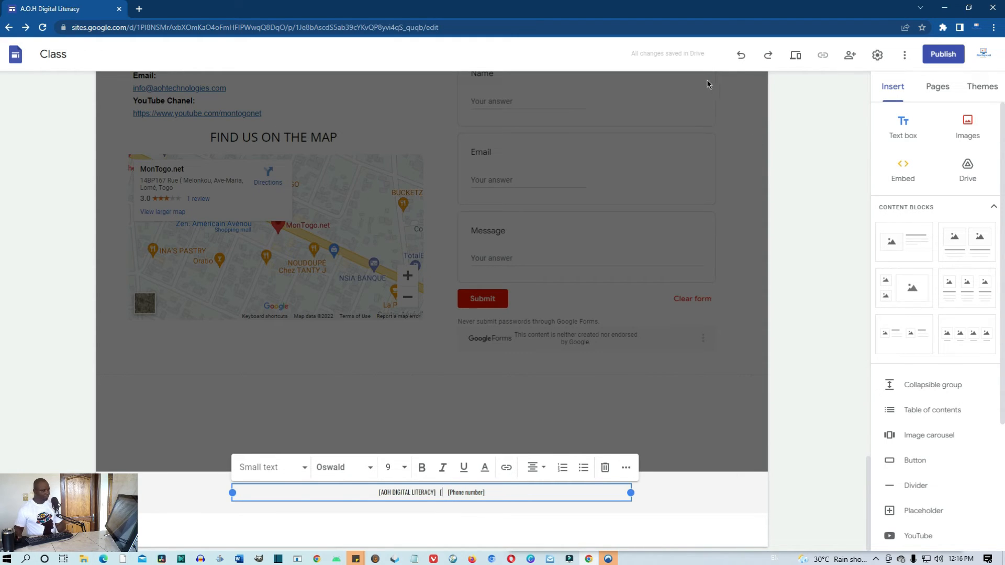
left_click(741, 55)
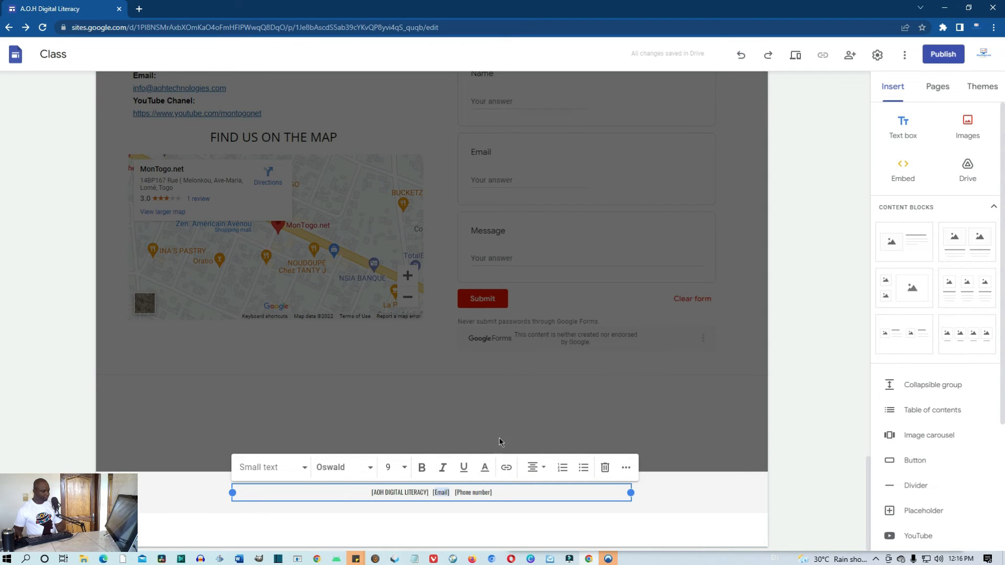
left_click(449, 493)
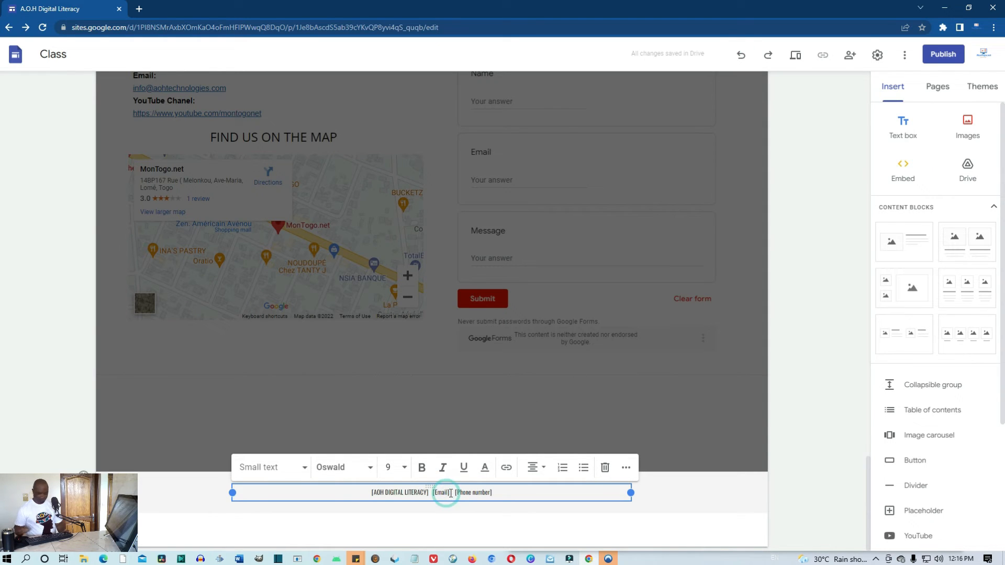
key("BackSpace")
key("BackSpace")
key("BackSpace")
key("BackSpace")
key("BackSpace")
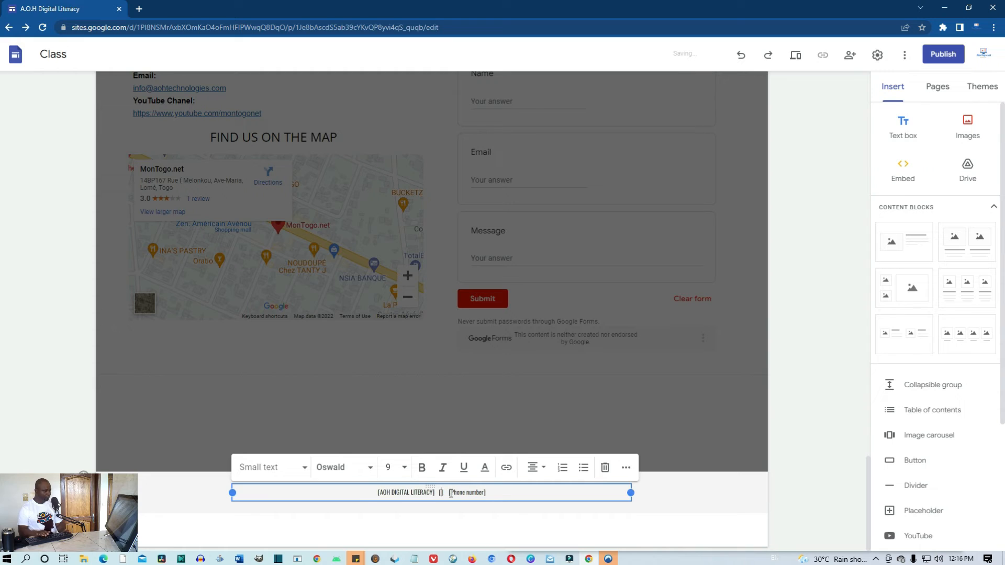
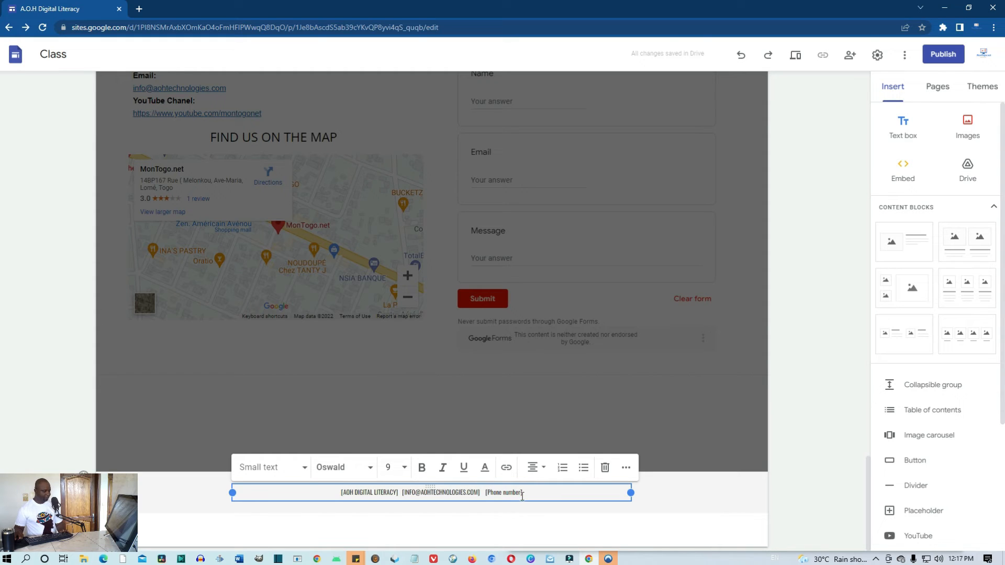
Replace the phone-number placeholder with COPYRIGHTS 2022 and finish editing the footer
left_click_drag(519, 493, 495, 495)
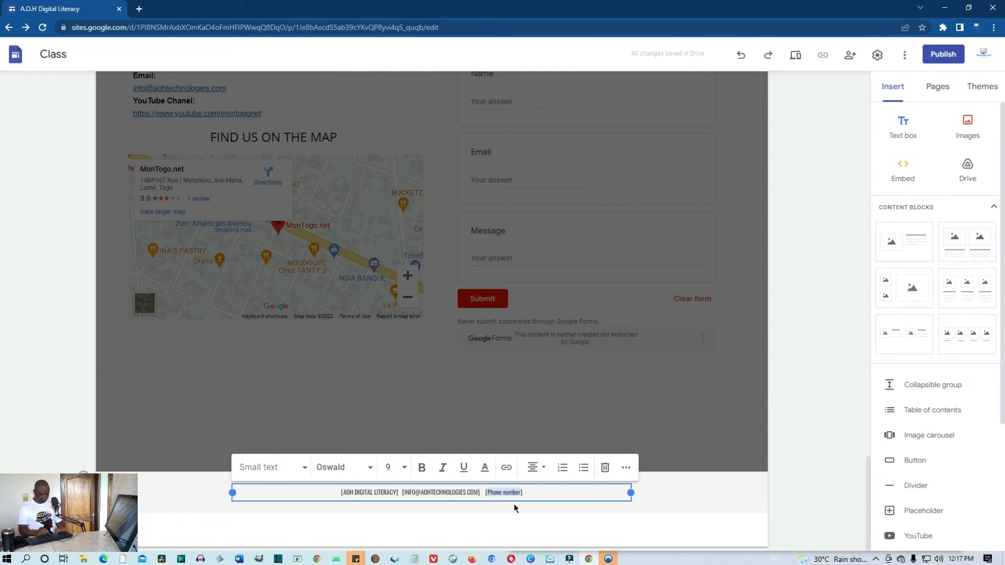
type("COPY")
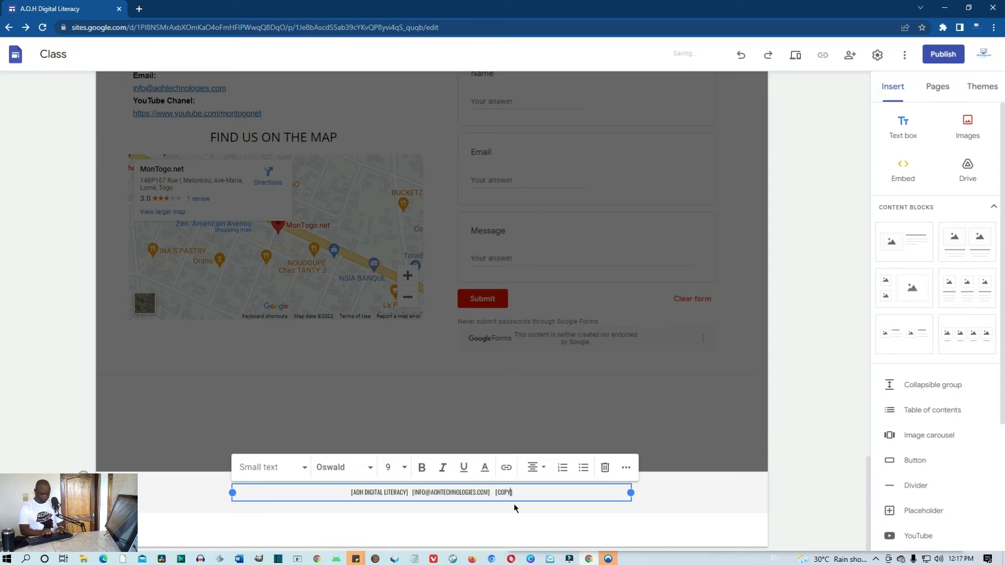
type("RIGH")
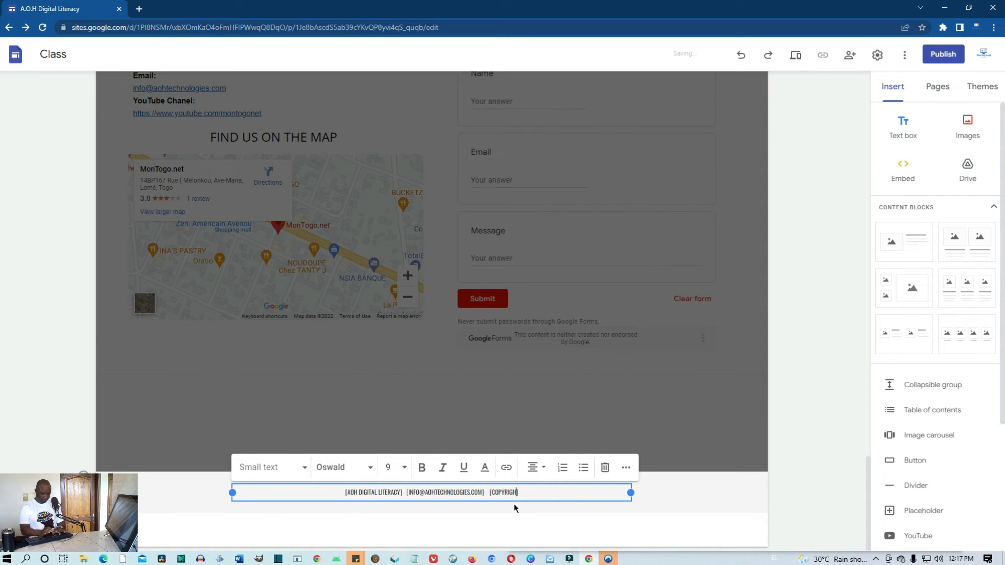
type("TS ]")
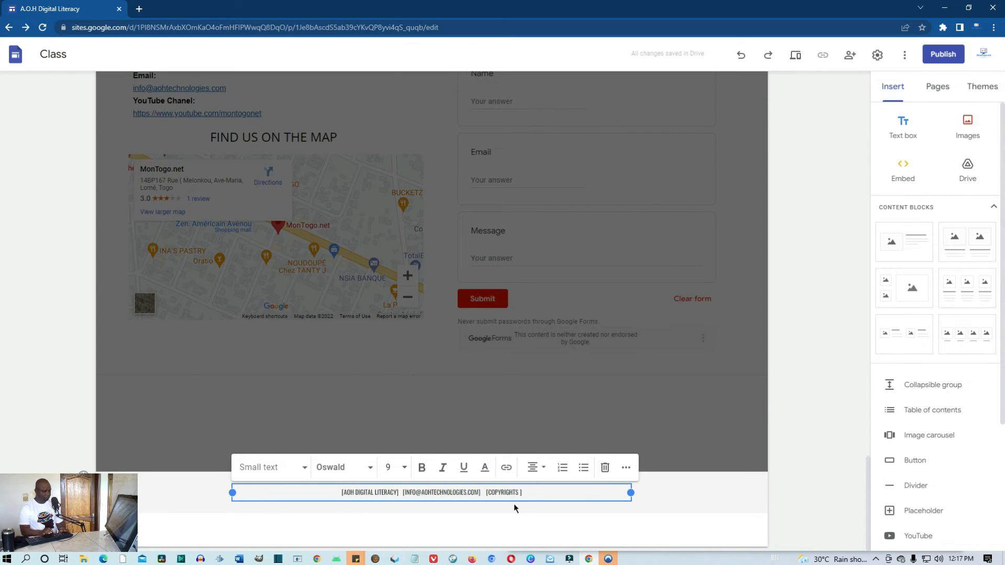
type("20")
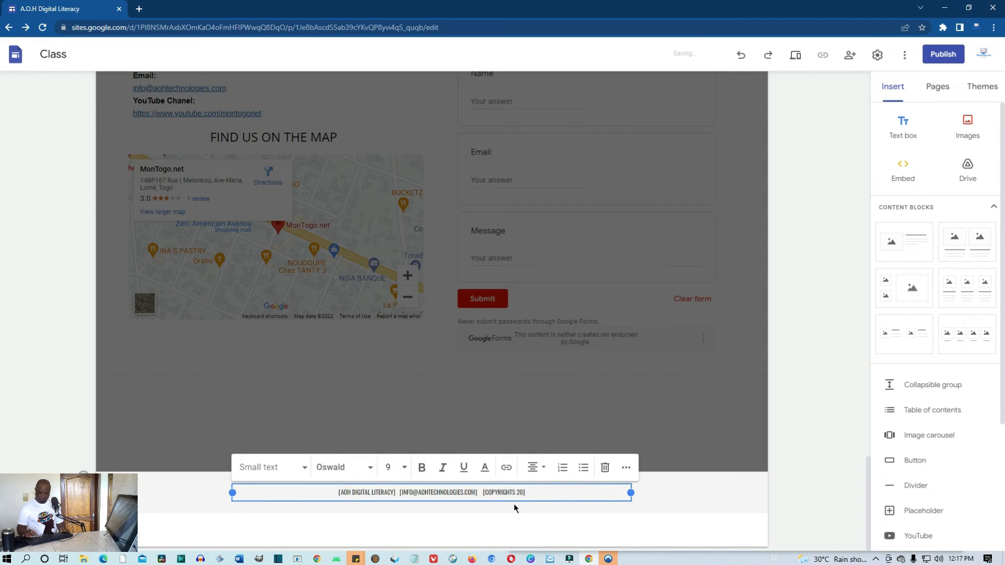
type("22")
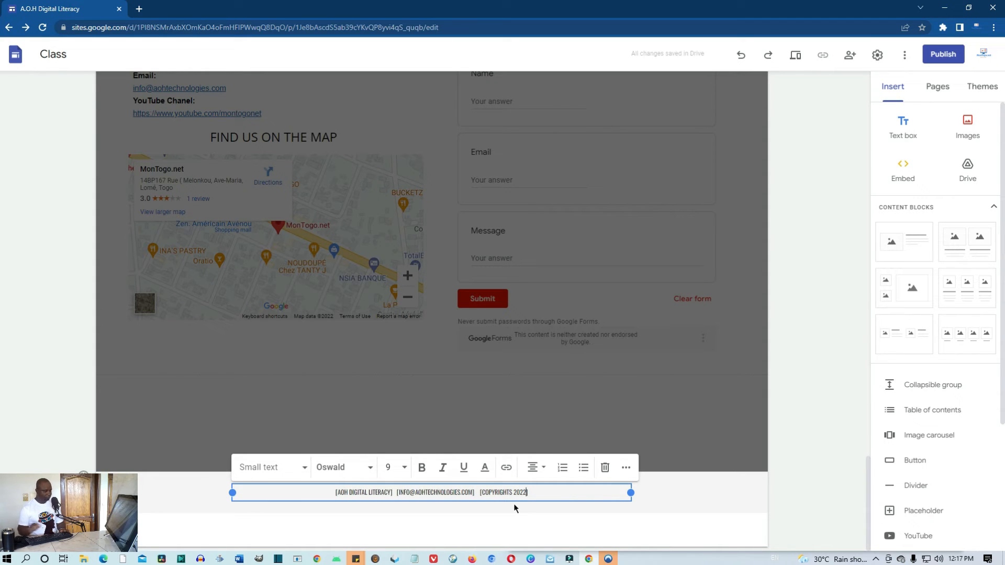
left_click(681, 510)
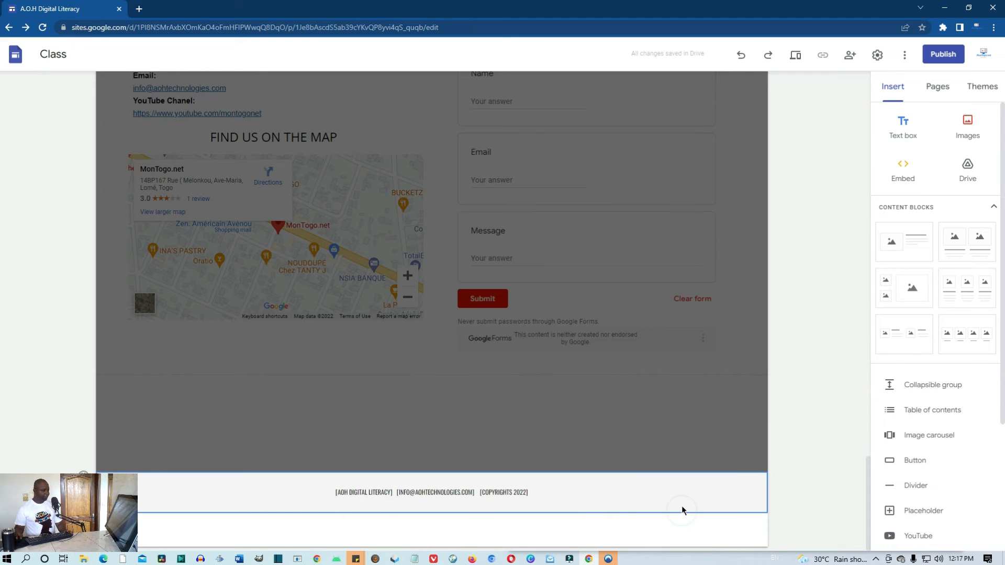
scroll(681, 506, "up", 10)
scroll(686, 500, "up", 12)
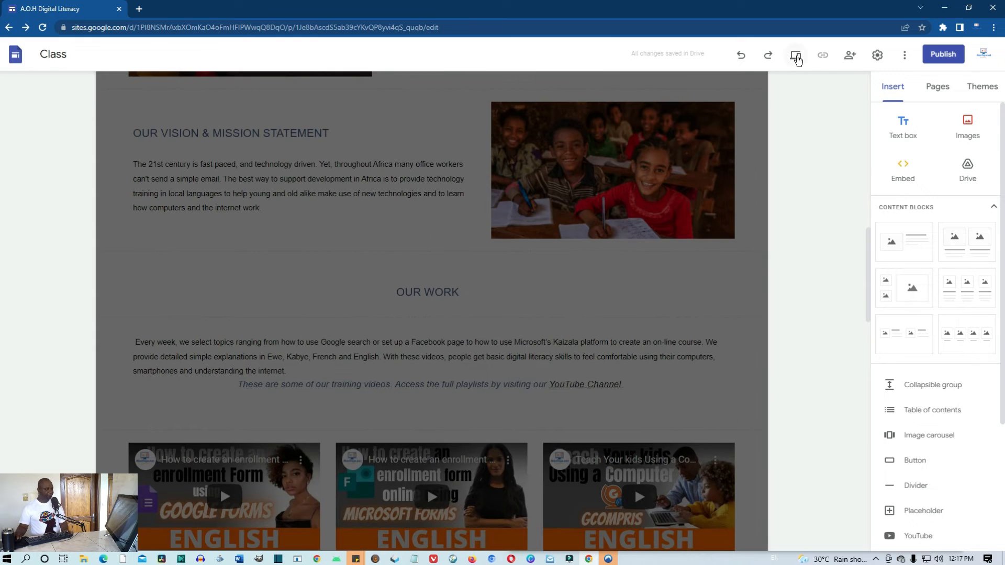
left_click(795, 55)
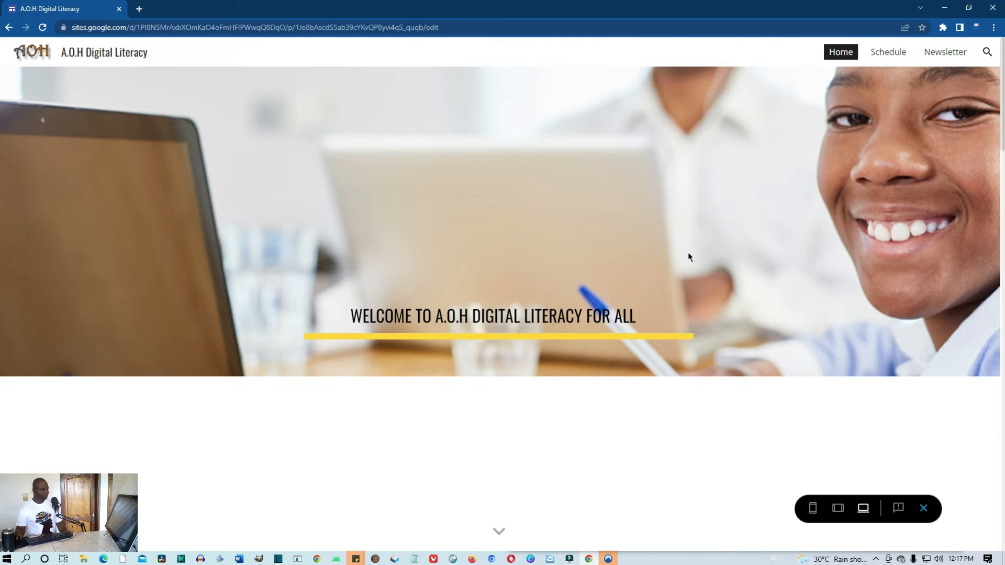
scroll(688, 259, "down", 10)
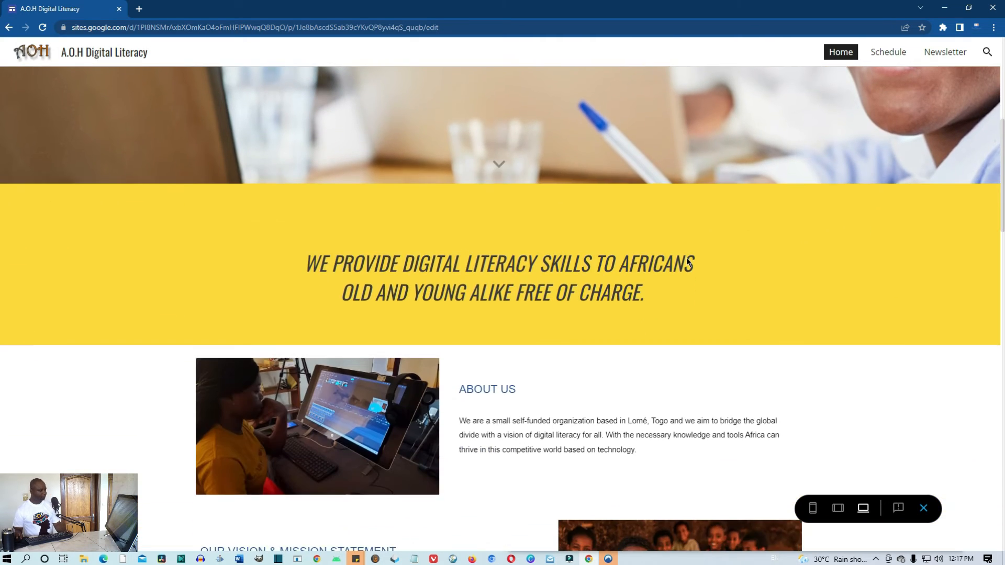
scroll(687, 261, "down", 5)
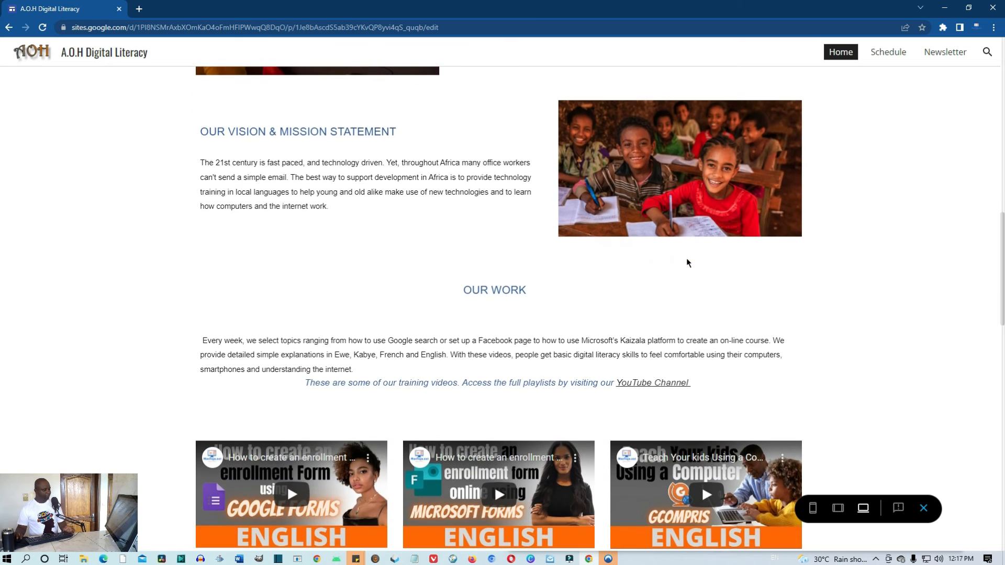
scroll(687, 265, "down", 7)
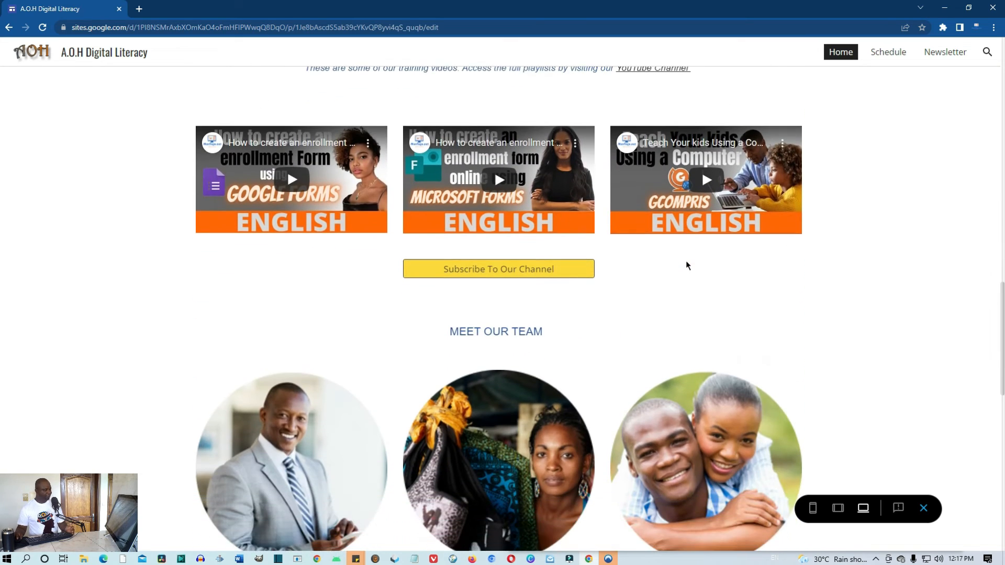
scroll(686, 264, "down", 3)
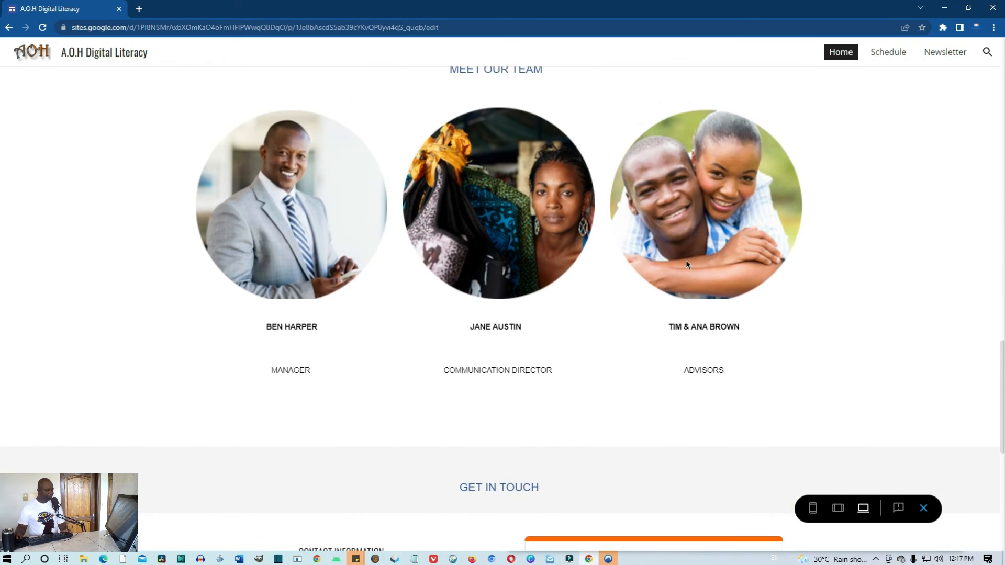
scroll(687, 264, "down", 5)
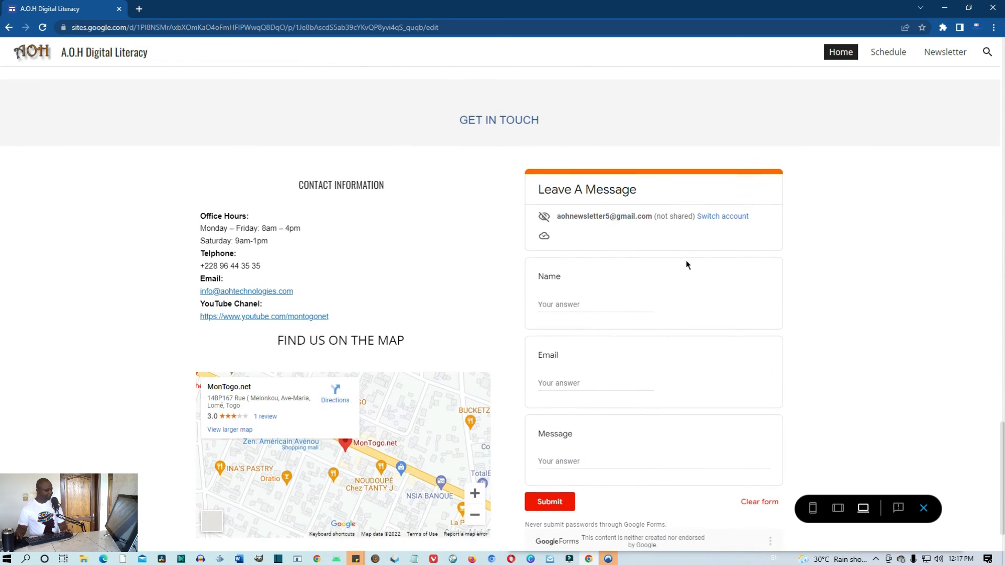
scroll(687, 264, "up", 10)
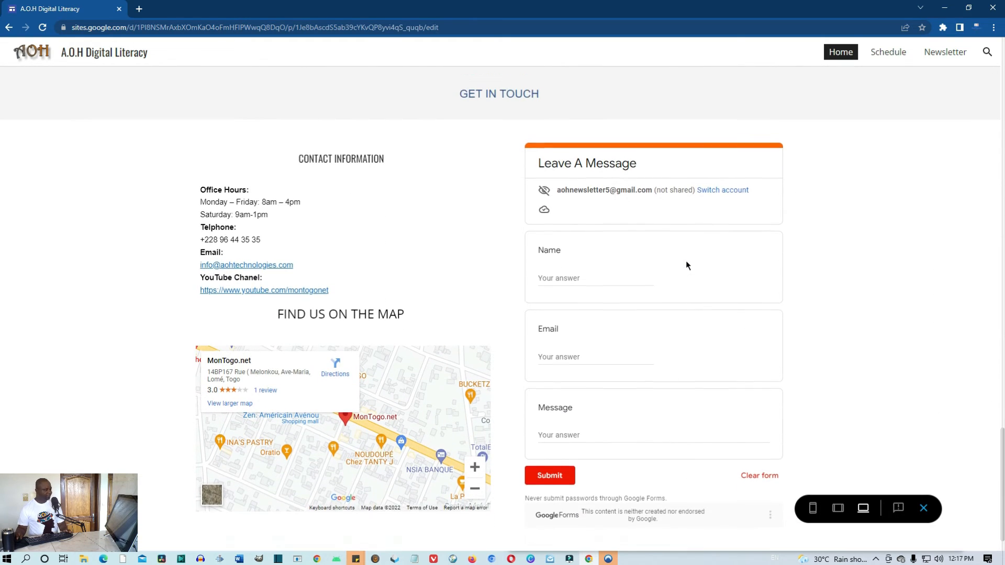
scroll(687, 264, "up", 15)
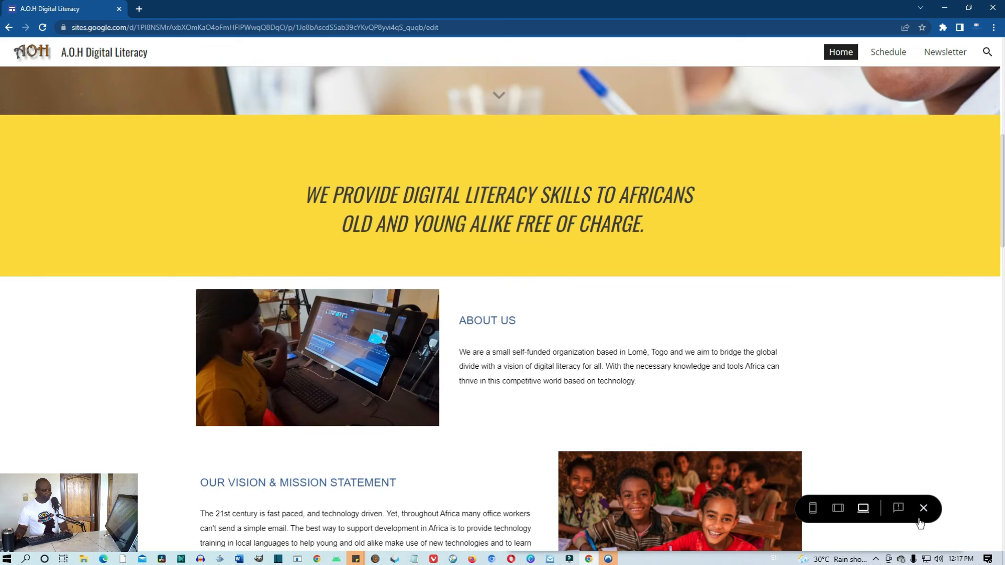
left_click(924, 508)
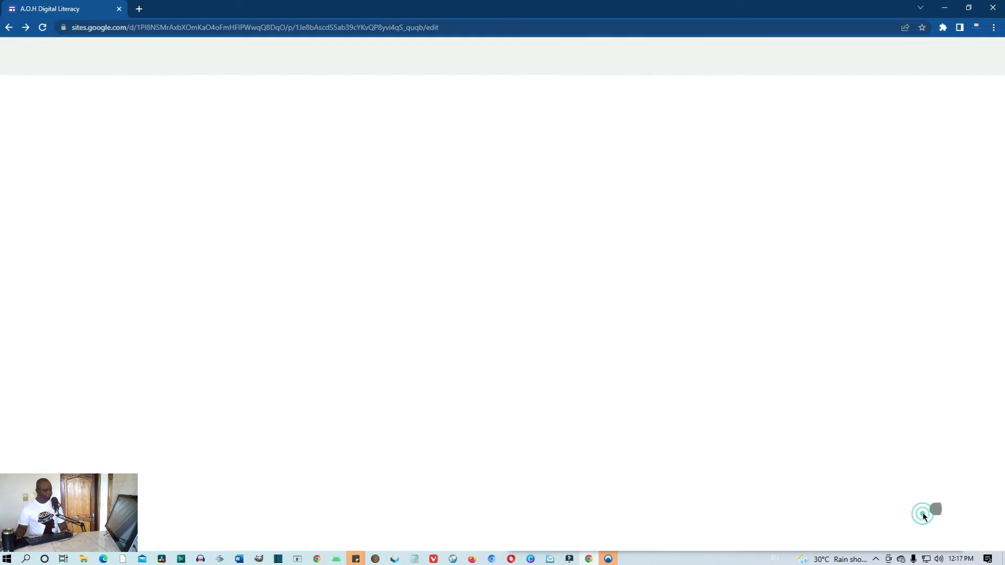
scroll(827, 335, "up", 2)
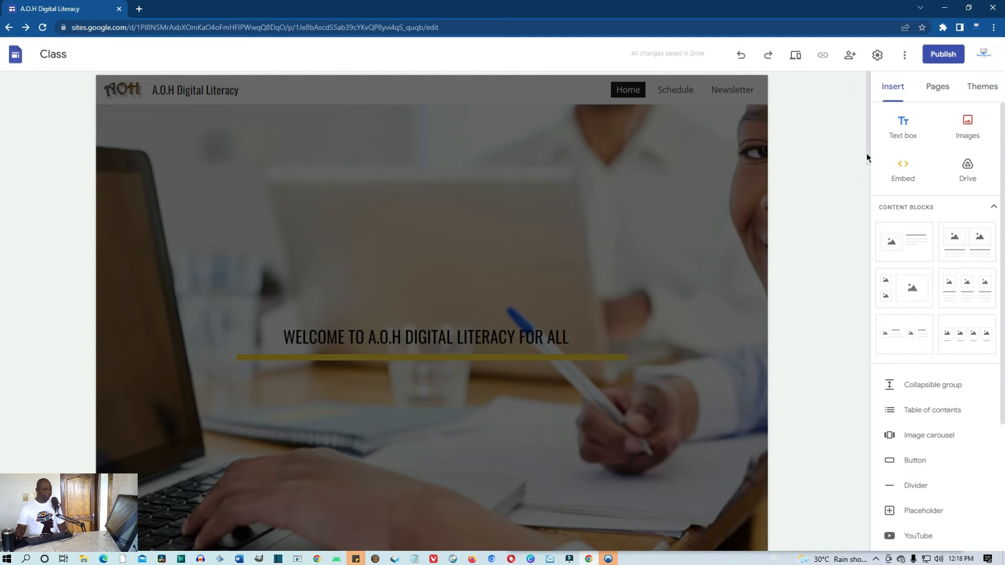
In the Pages panel, delete Schedule and Newsletter, leaving only Home, then preview the site
left_click(938, 87)
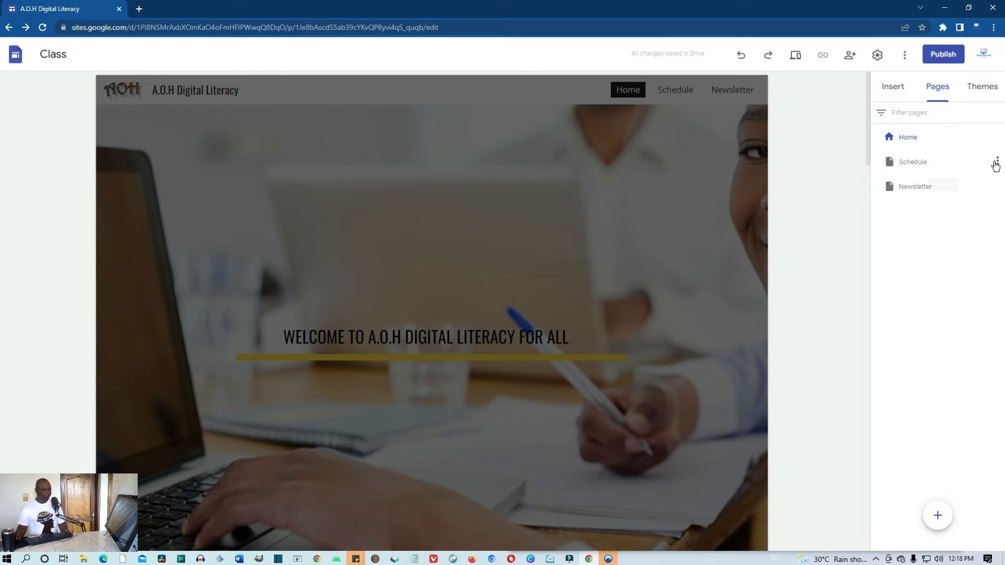
left_click(997, 162)
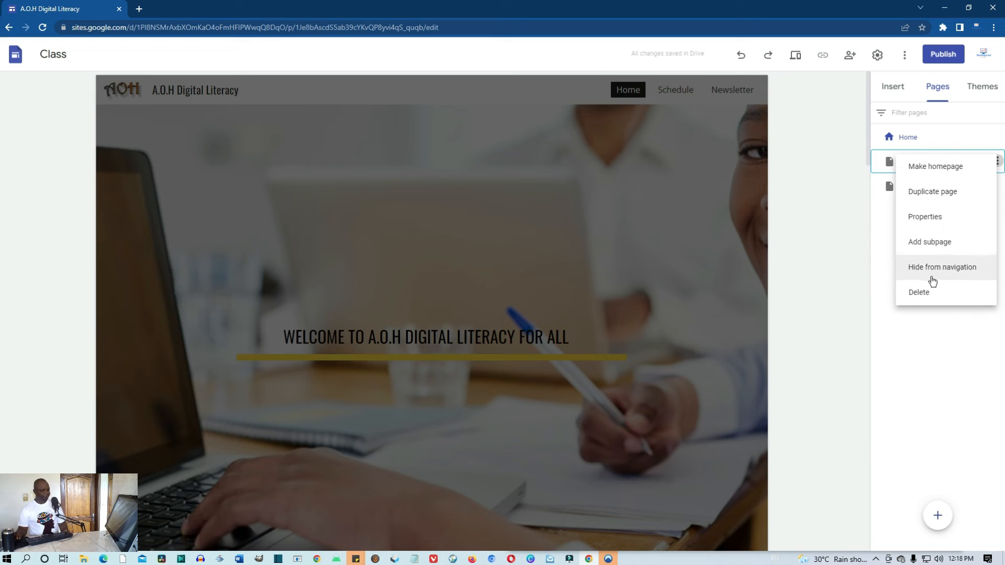
left_click(926, 291)
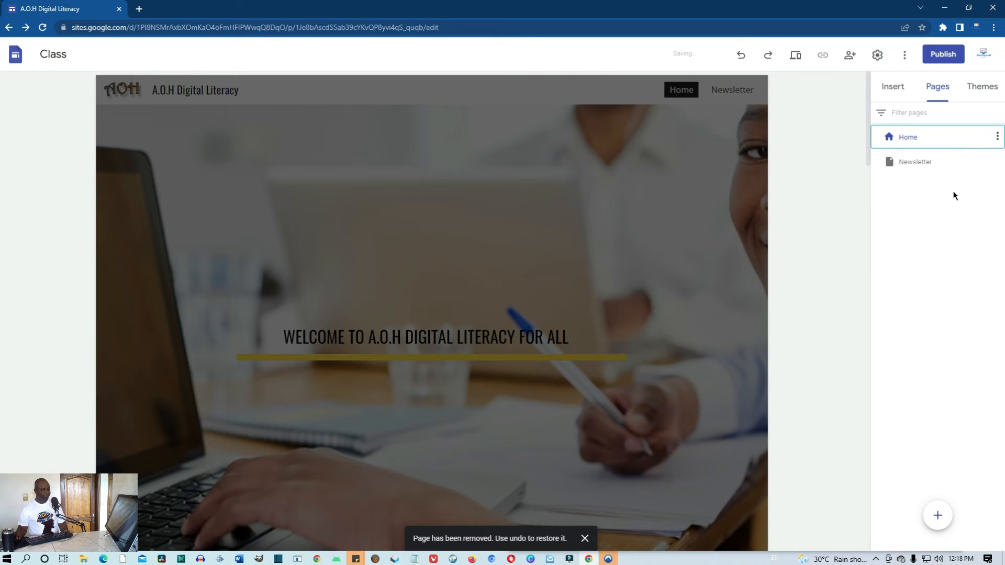
left_click(996, 163)
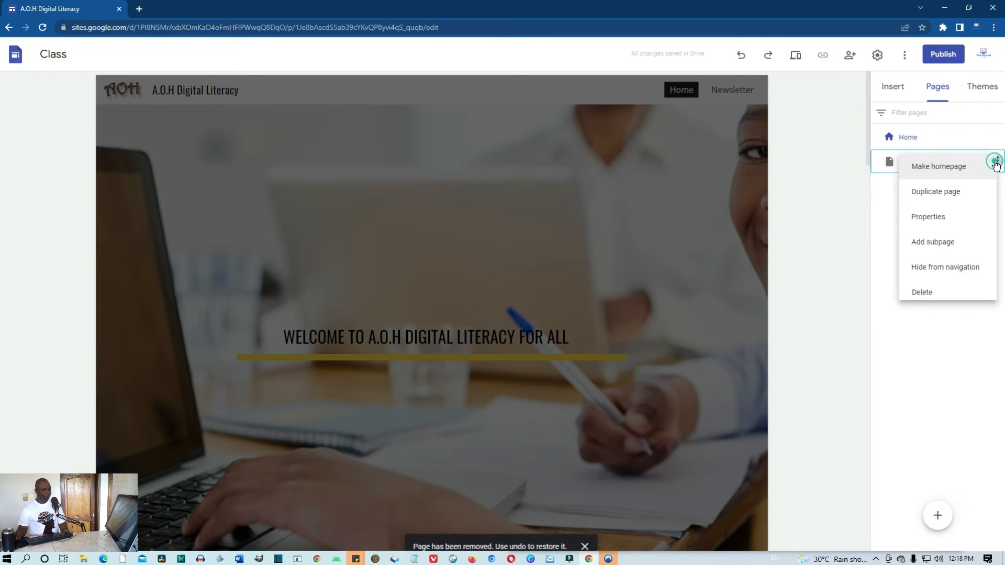
left_click(936, 292)
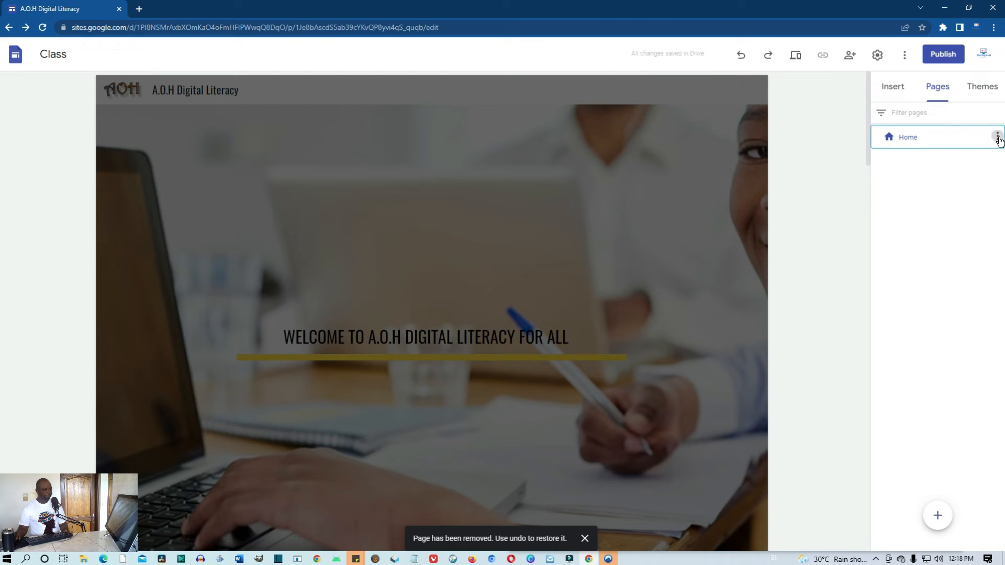
left_click(998, 137)
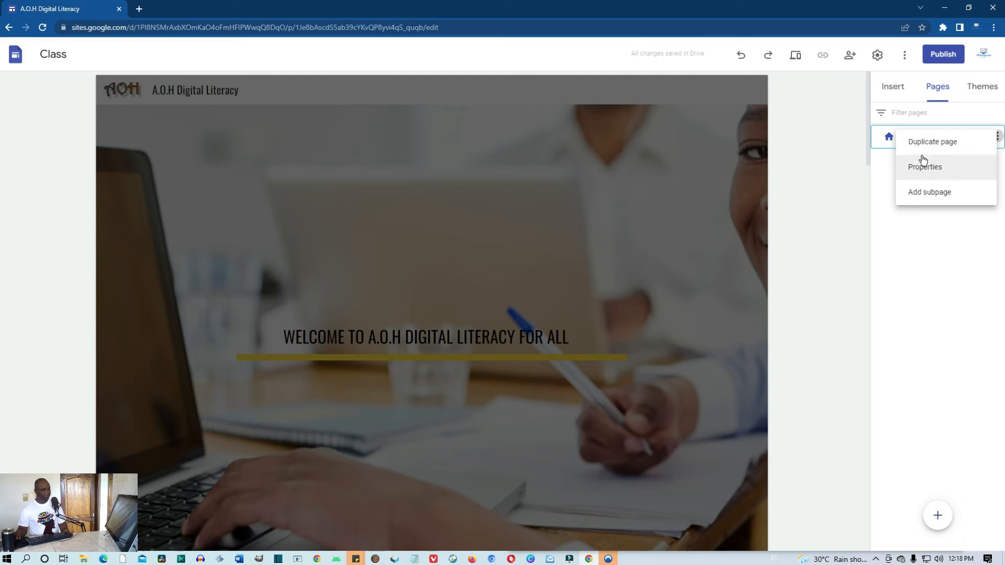
left_click(907, 231)
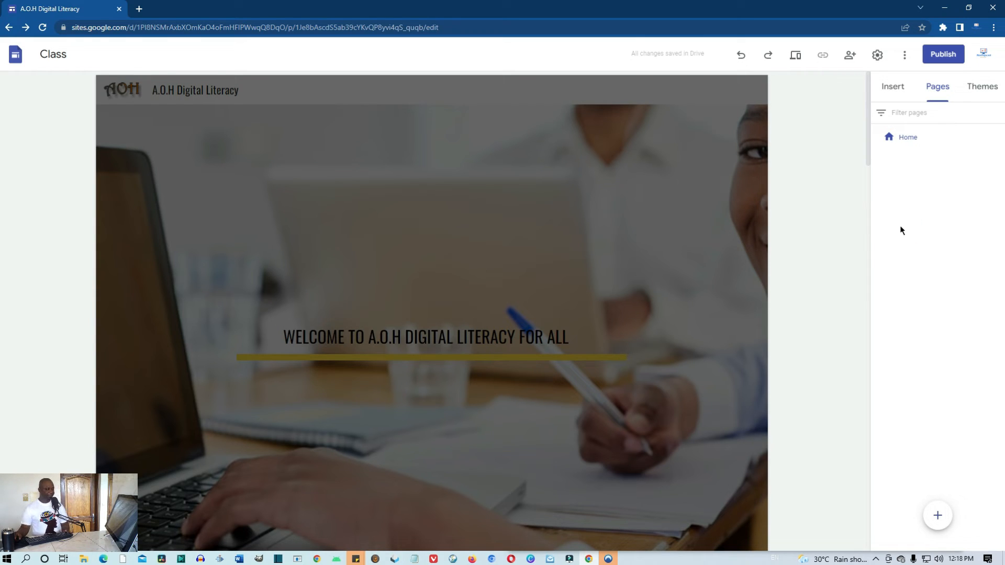
left_click(796, 54)
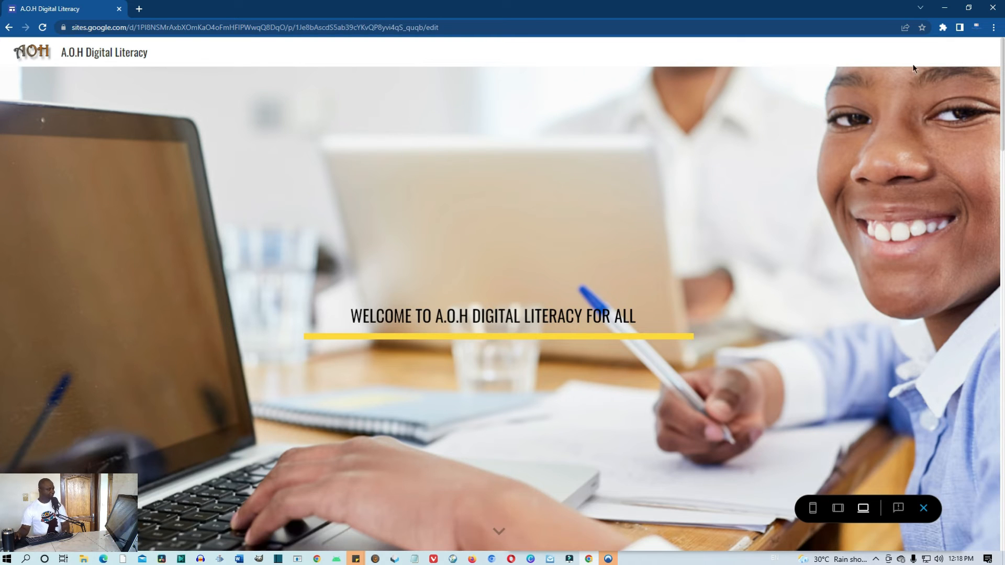
Exit the preview back to the editor, where only the Home page is listed
left_click(930, 505)
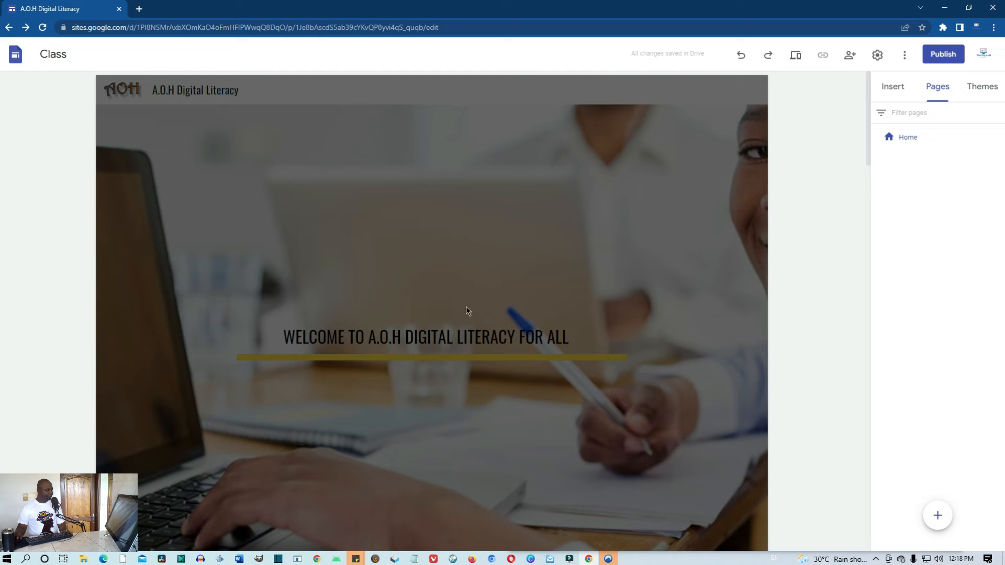
In Themes, try Level, then apply Vision and preview the restyled welcome banner
left_click(983, 89)
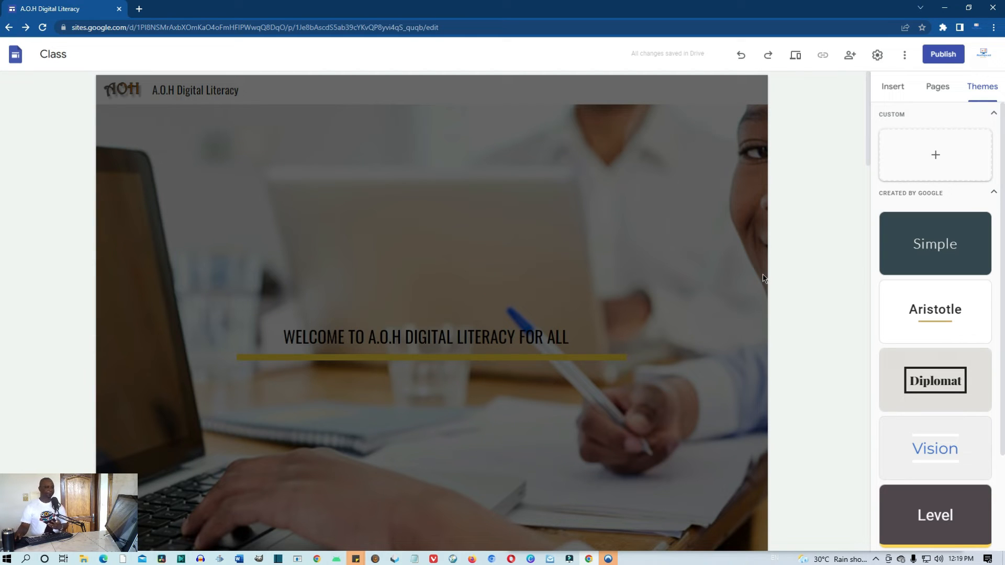
scroll(642, 351, "down", 1)
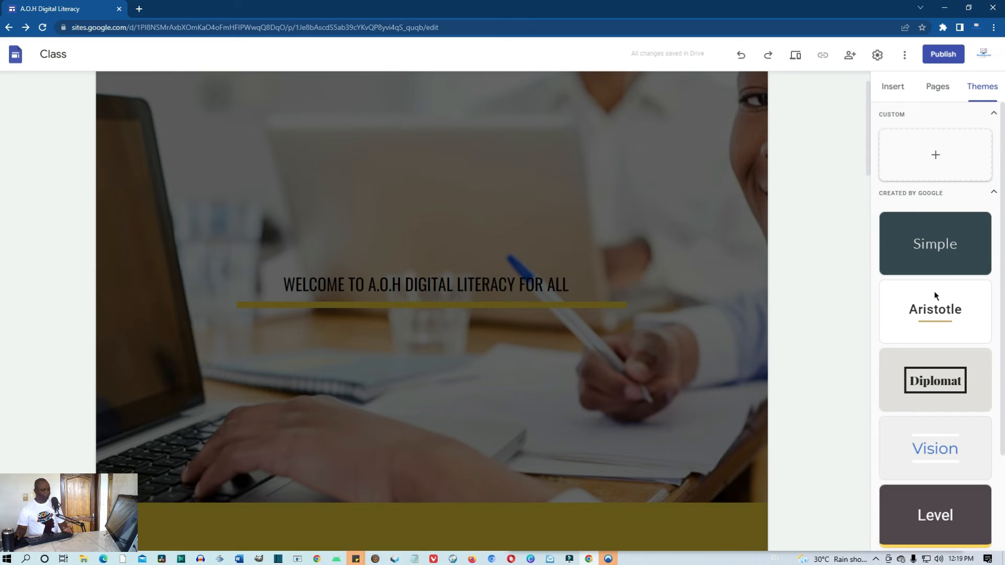
scroll(941, 269, "down", 2)
scroll(953, 227, "up", 2)
scroll(890, 366, "down", 2)
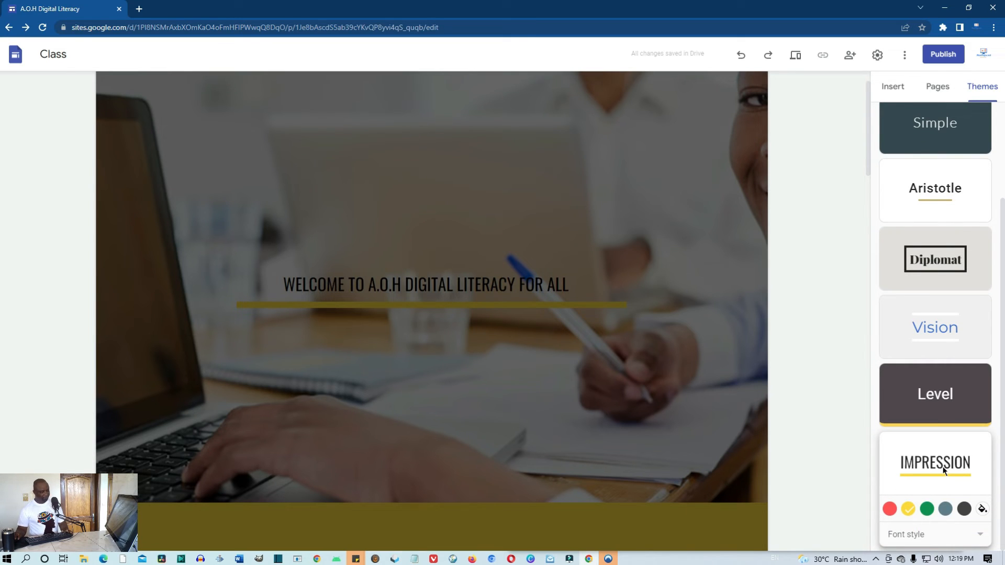
left_click(936, 393)
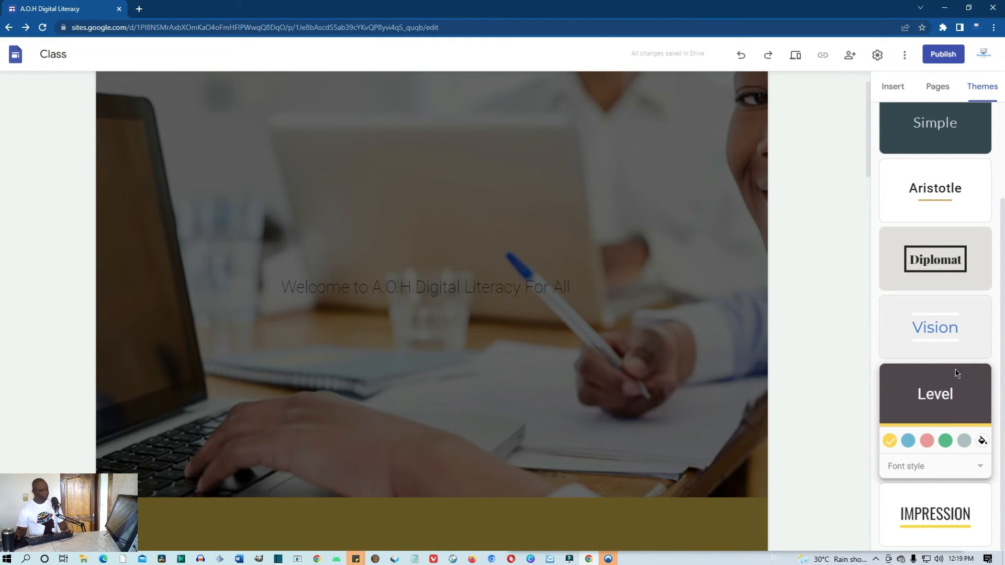
left_click(938, 325)
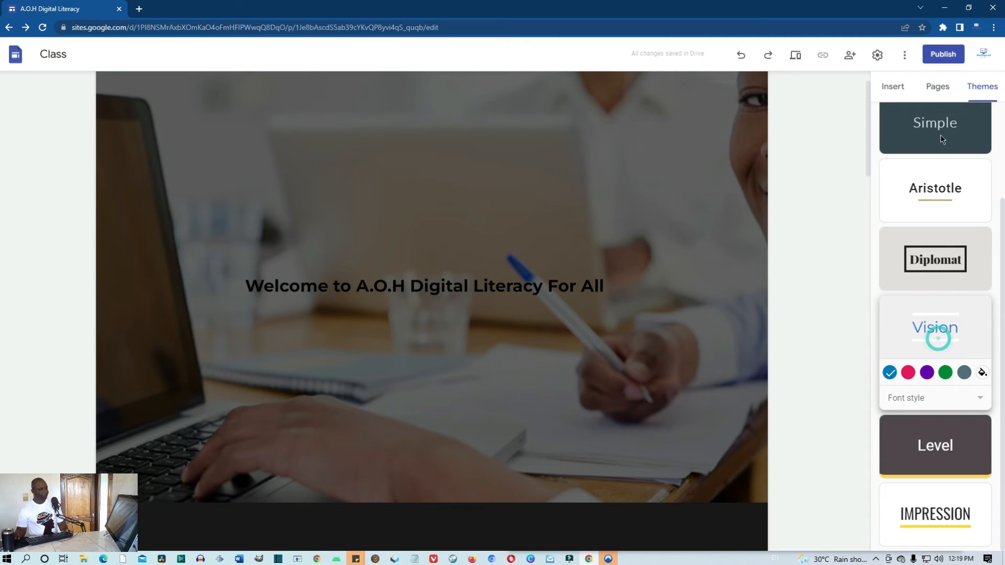
left_click(796, 58)
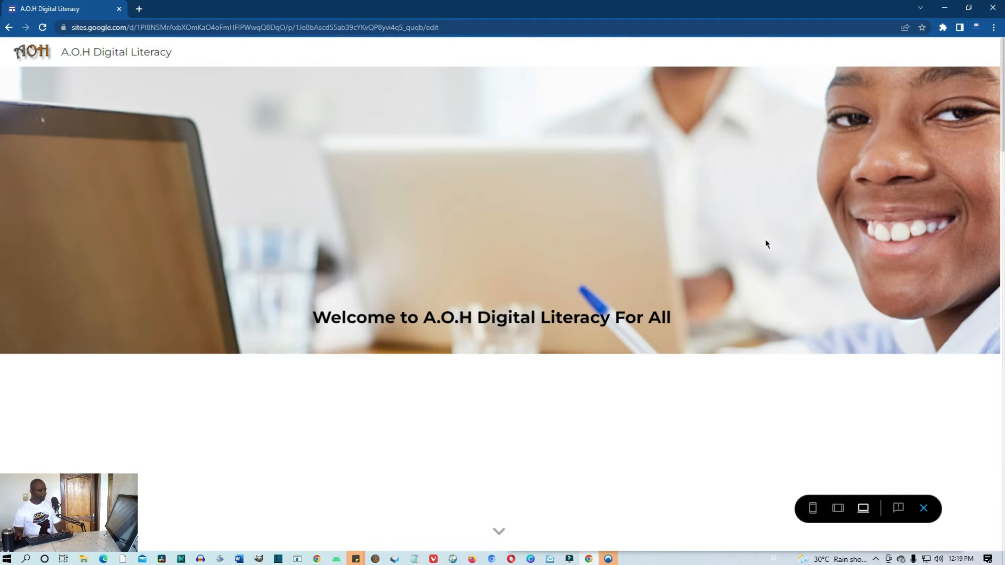
Scroll the Vision-themed preview from the welcome banner to the contact form and back, then exit preview
scroll(765, 240, "down", 2)
scroll(765, 244, "down", 5)
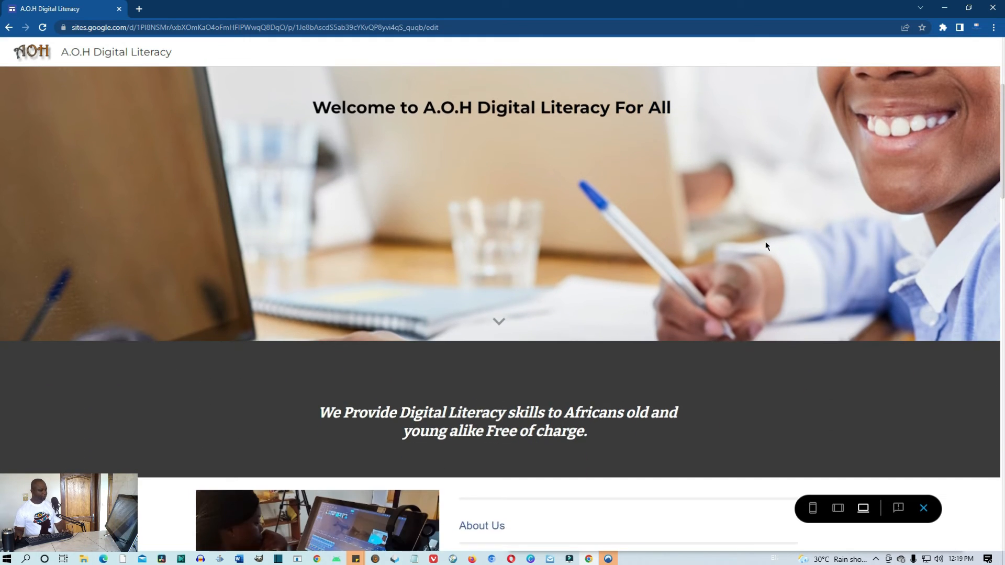
scroll(762, 281, "down", 2)
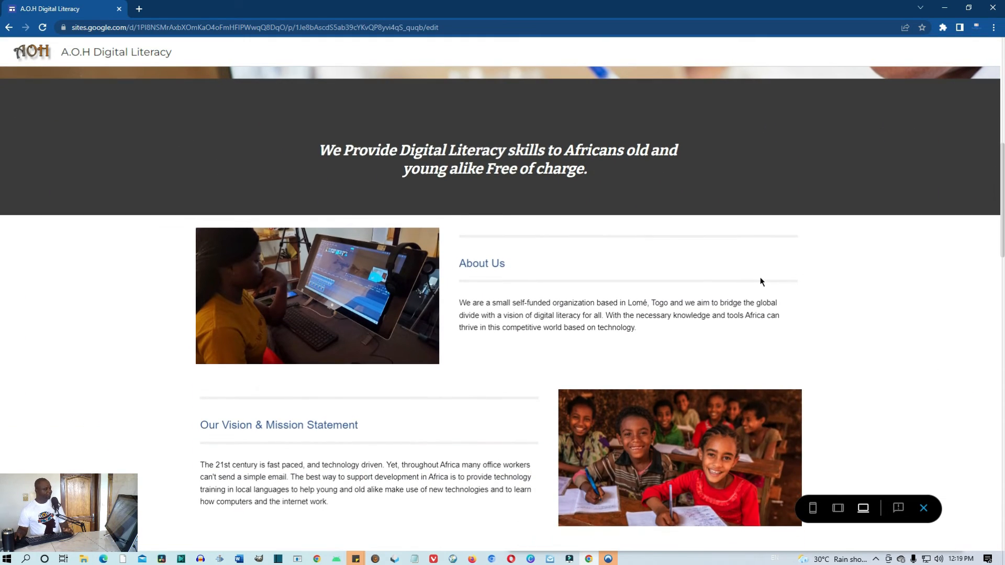
scroll(761, 281, "down", 6)
scroll(760, 281, "down", 6)
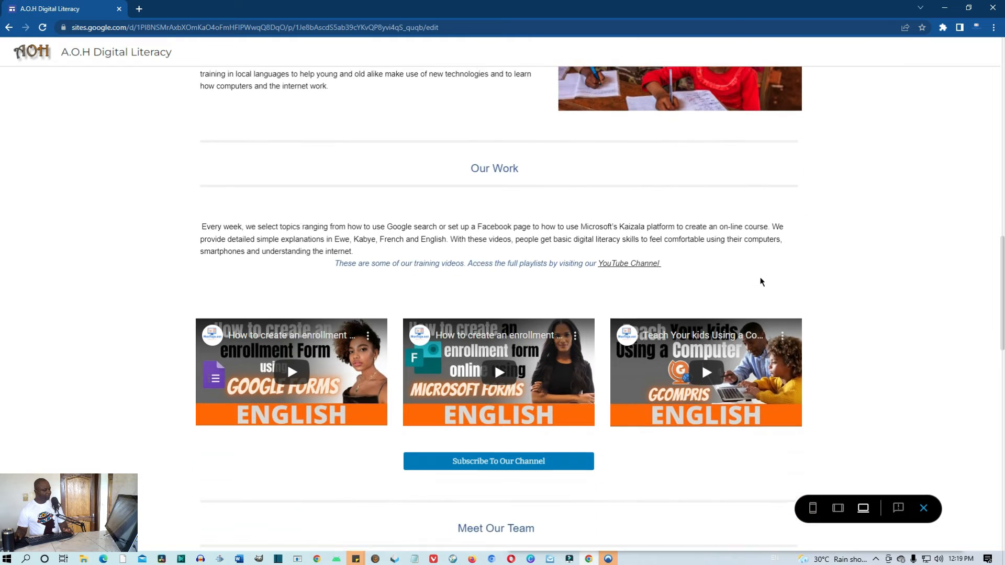
scroll(760, 288, "down", 9)
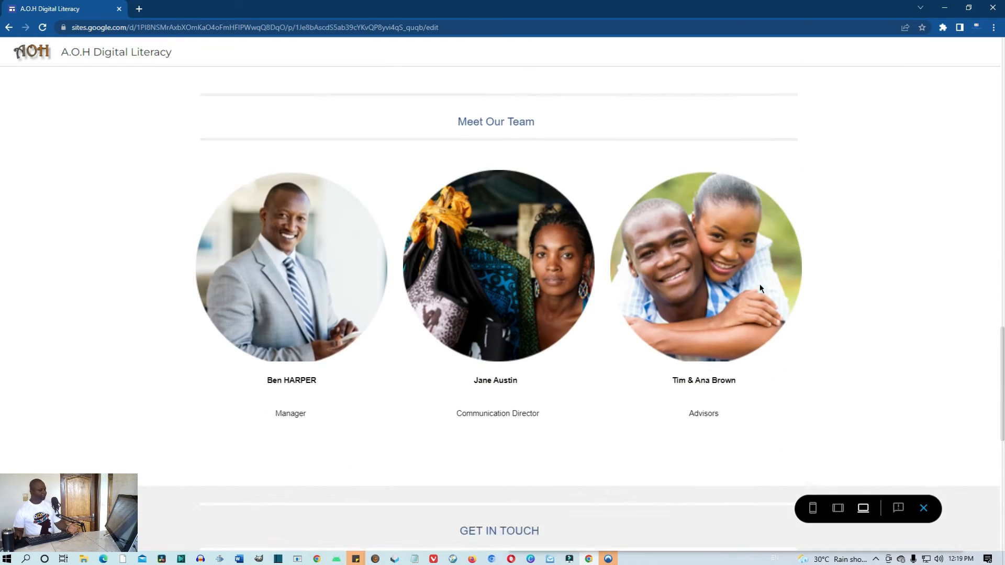
scroll(760, 290, "down", 3)
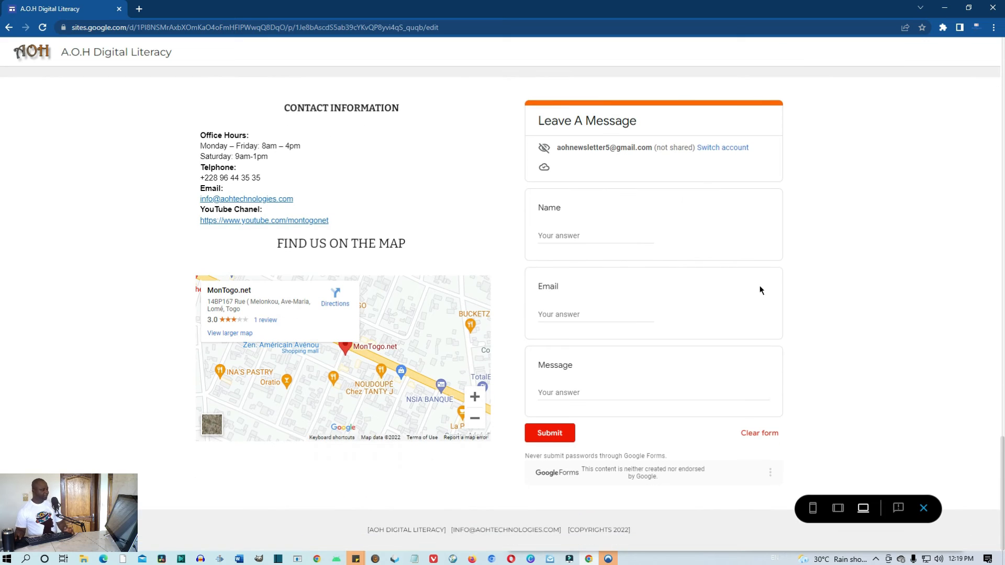
scroll(761, 290, "up", 8)
scroll(759, 290, "up", 18)
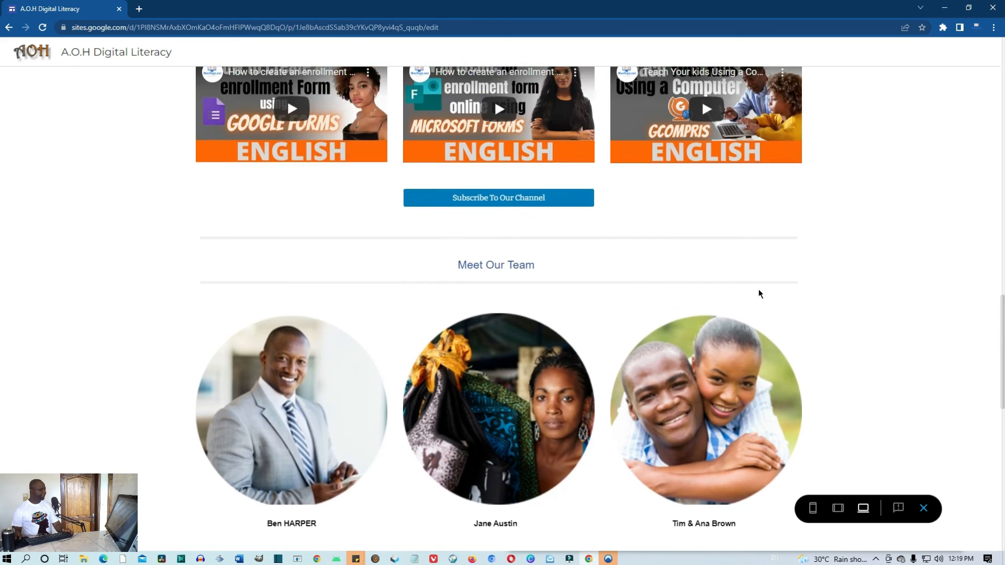
scroll(760, 292, "up", 8)
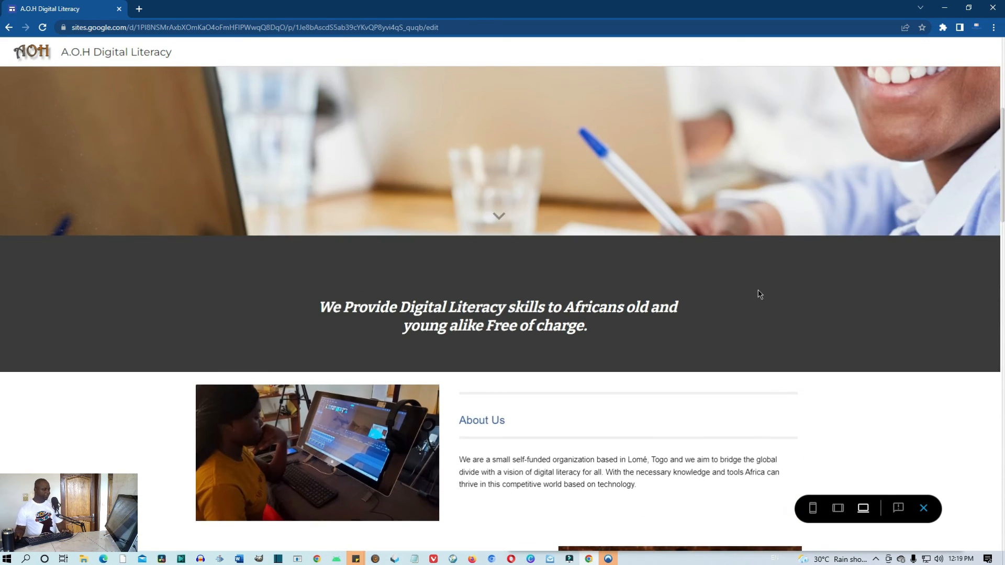
scroll(758, 292, "up", 2)
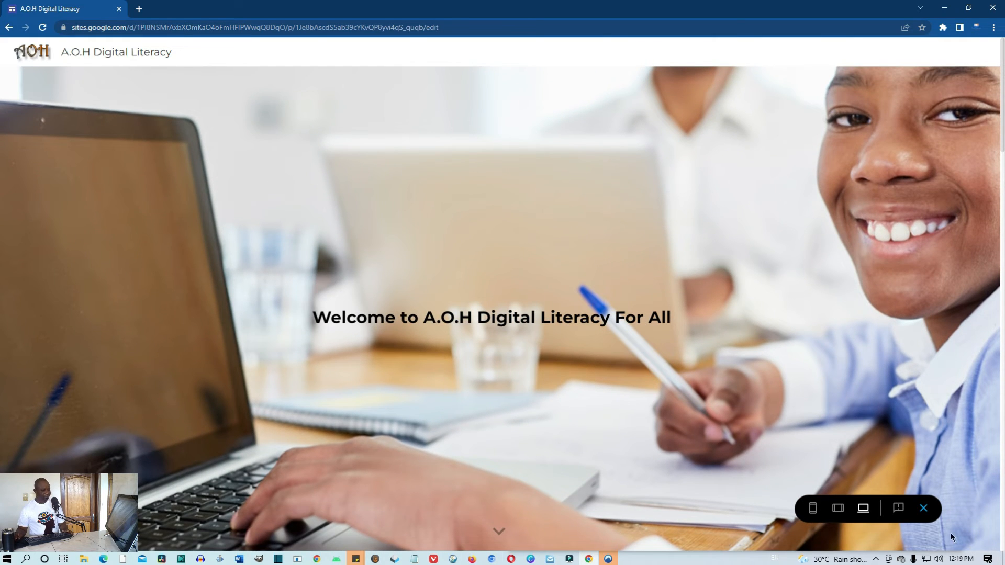
left_click(924, 507)
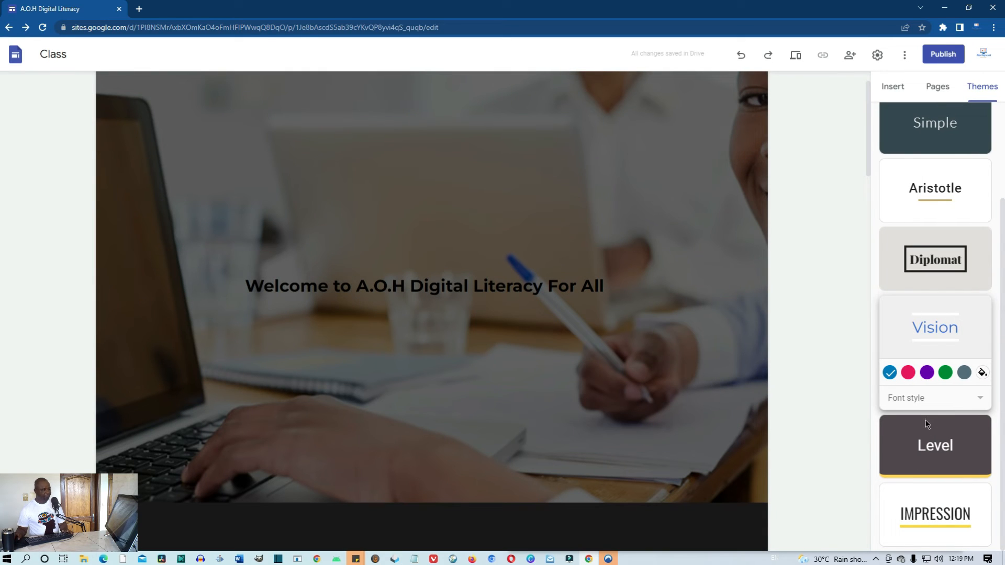
Apply the Diplomat theme and open the site preview
scroll(927, 424, "up", 2)
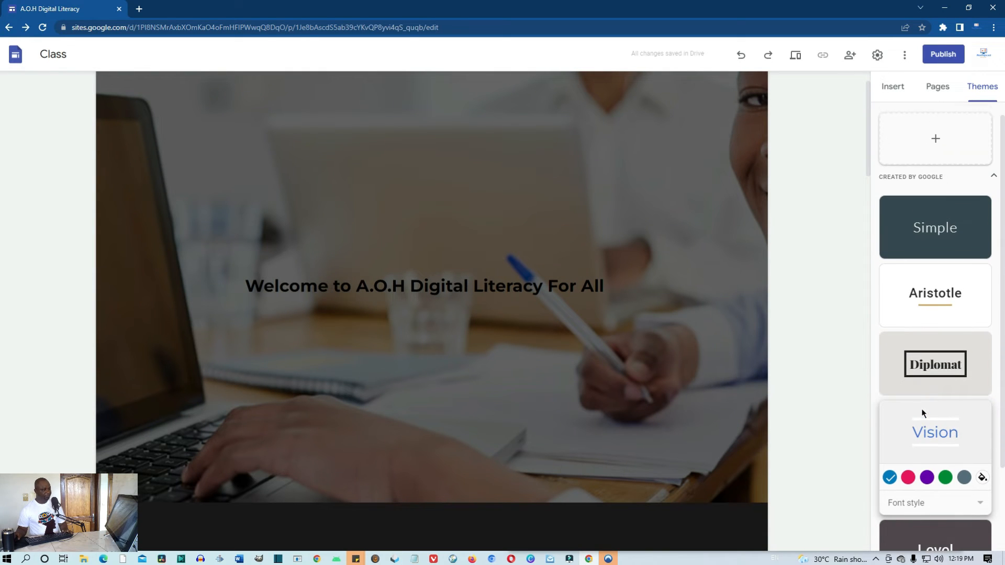
left_click(938, 378)
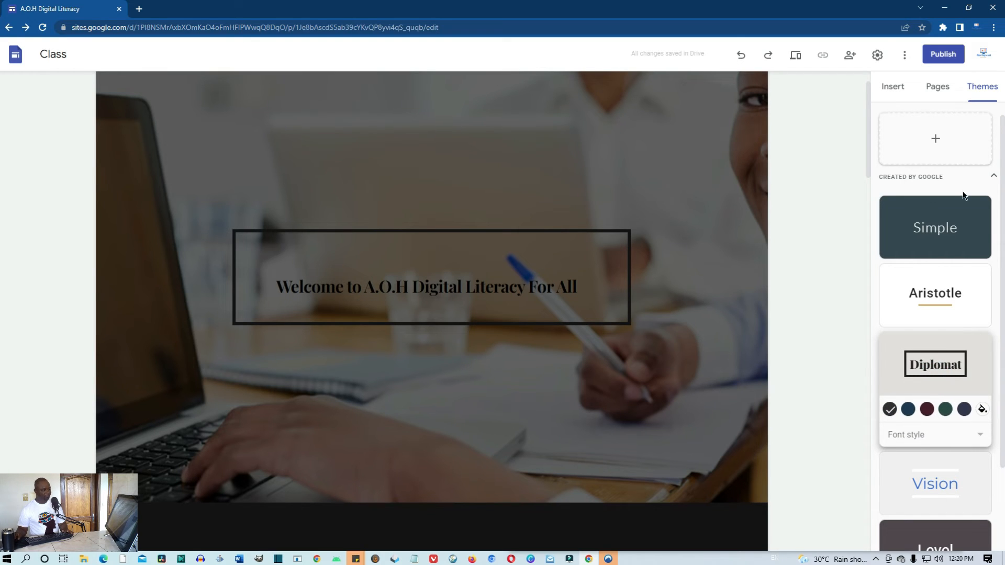
left_click(796, 55)
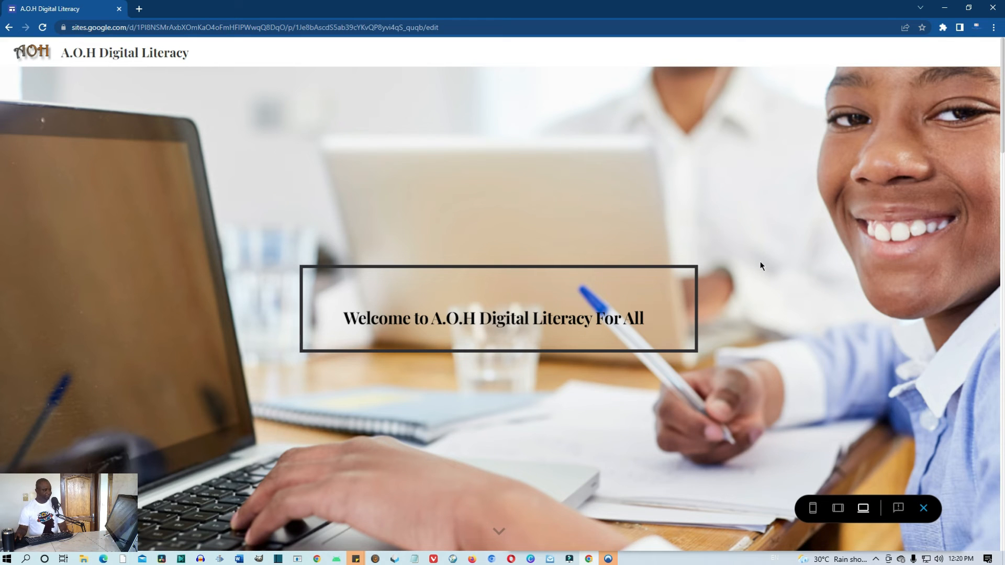
Scroll the Diplomat preview down to the message form and back to the top
scroll(760, 266, "down", 7)
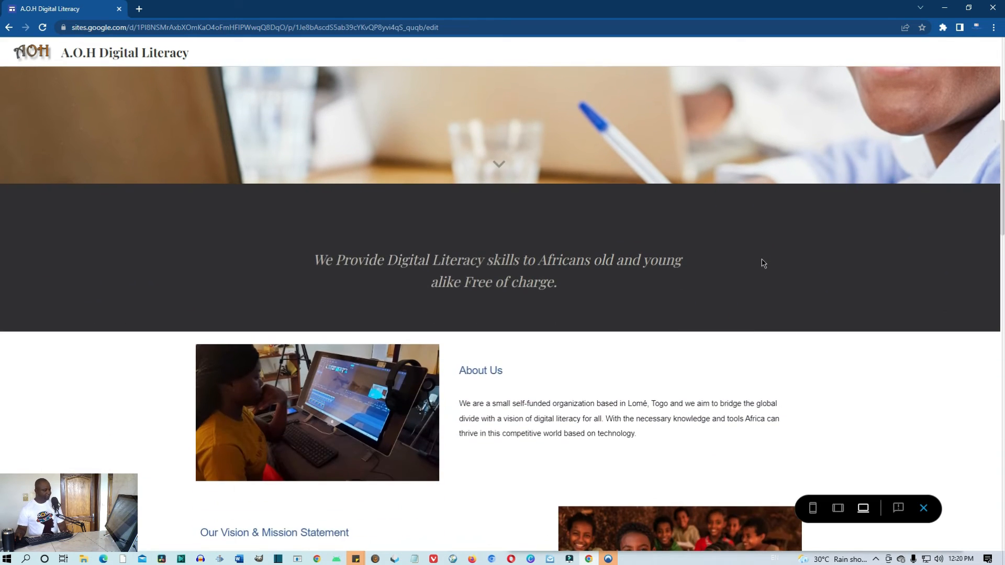
scroll(763, 262, "down", 2)
scroll(763, 263, "down", 4)
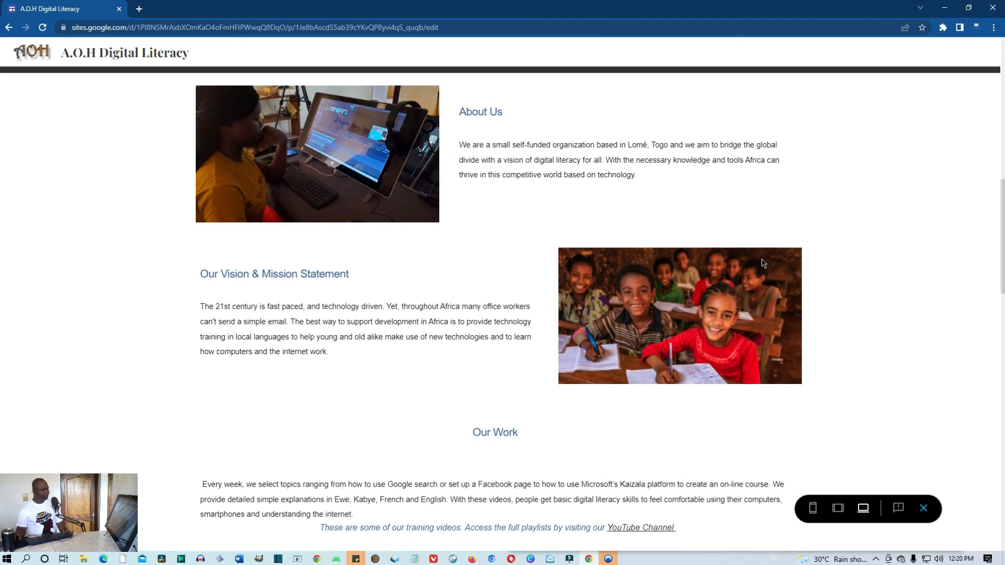
scroll(762, 263, "down", 6)
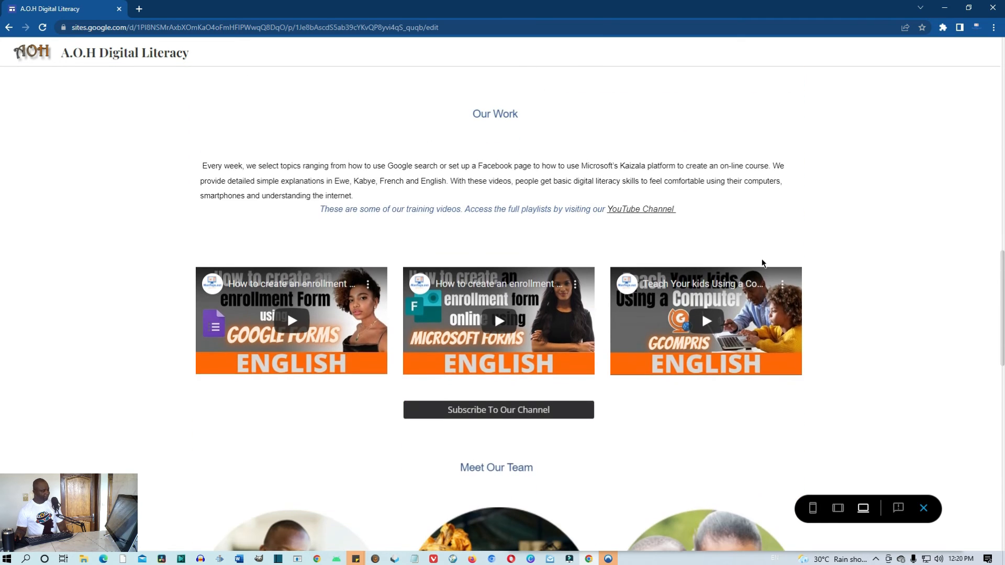
scroll(764, 264, "down", 10)
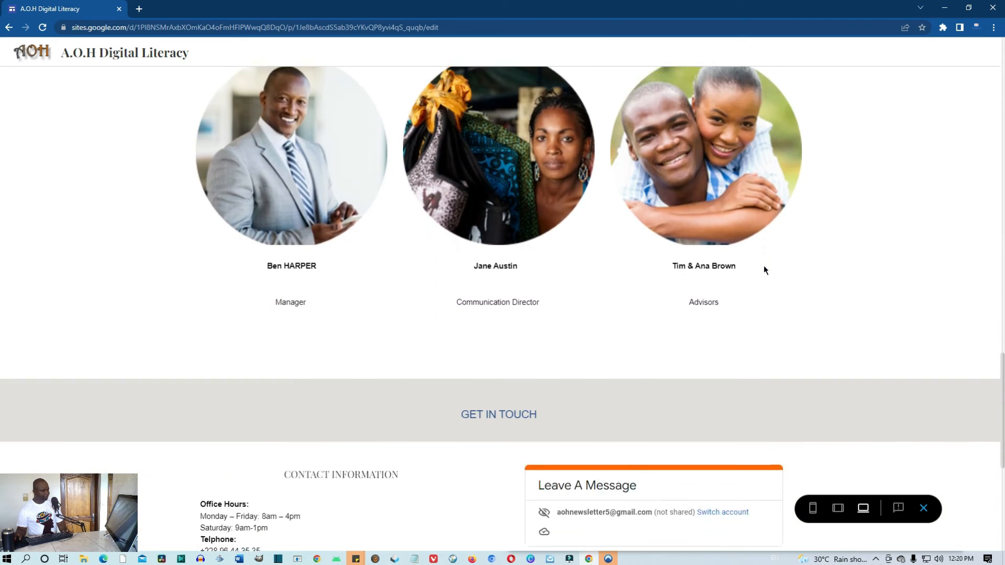
scroll(765, 266, "down", 3)
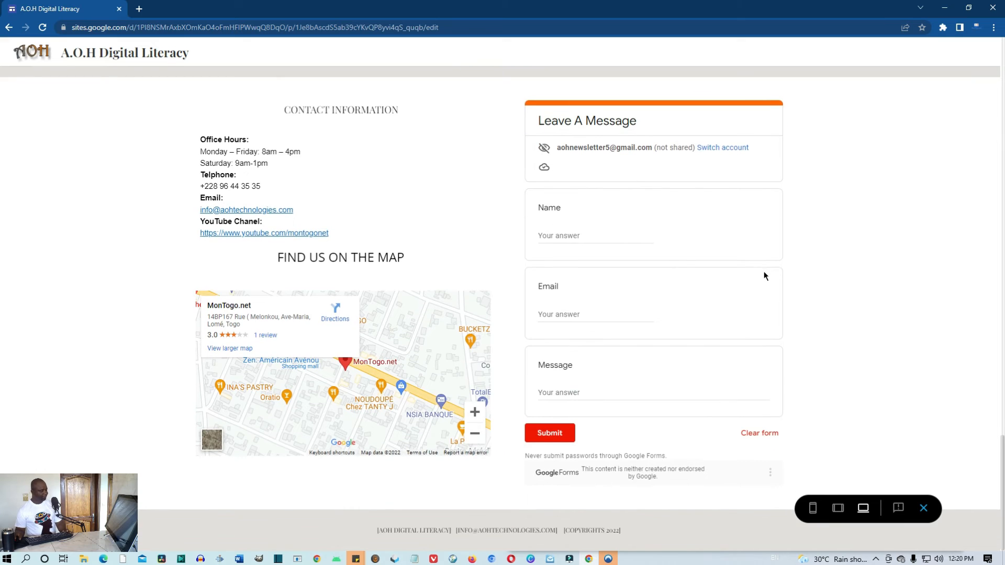
scroll(764, 271, "up", 1)
scroll(764, 275, "down", 1)
scroll(763, 276, "up", 10)
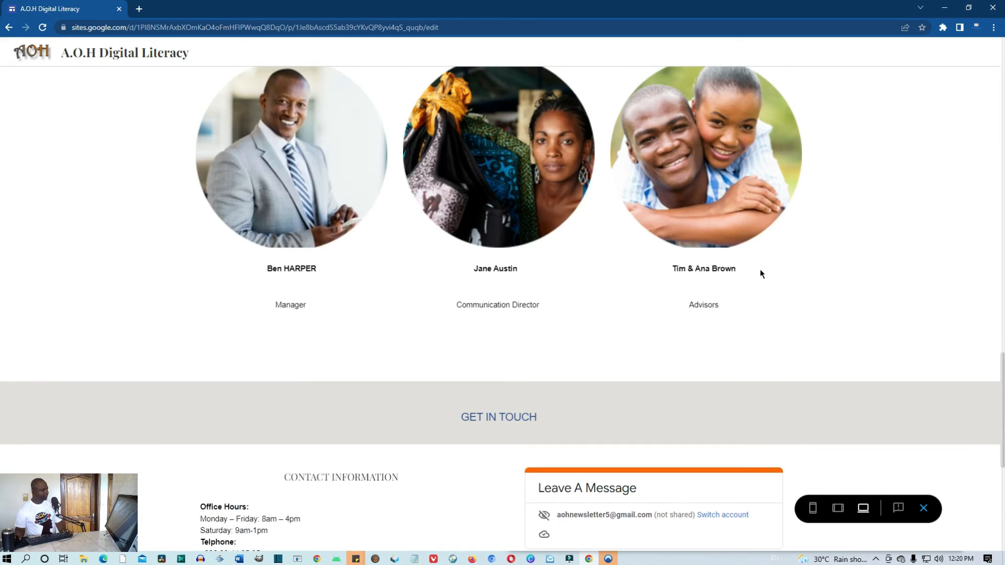
scroll(762, 274, "up", 12)
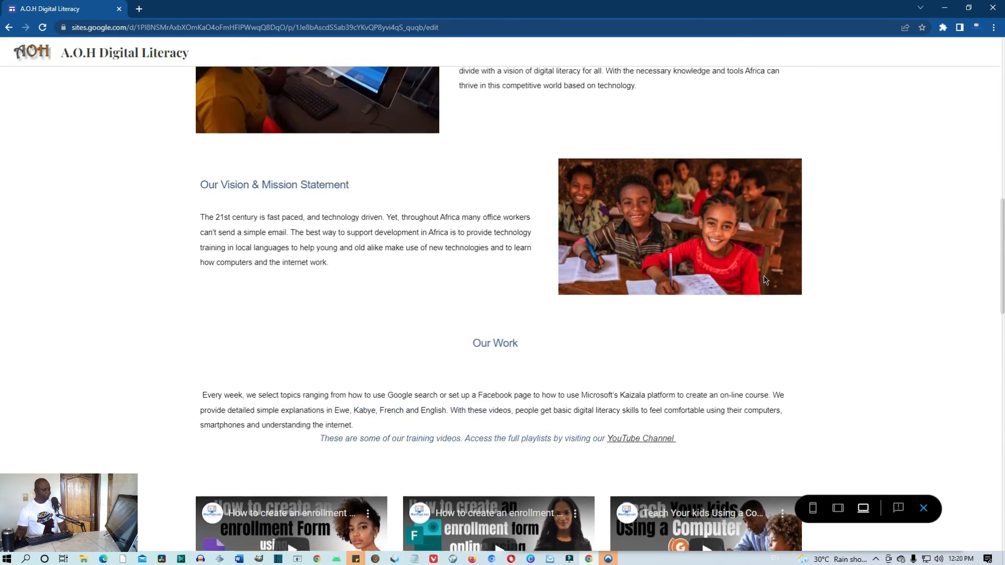
scroll(768, 282, "up", 10)
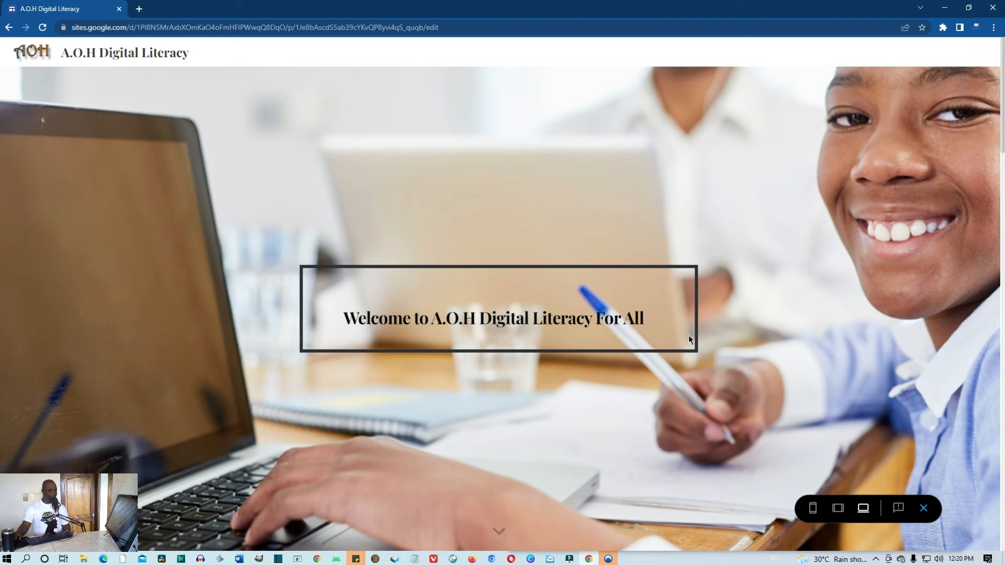
Leave the Diplomat preview, switch to the Impression theme, and preview it
left_click(924, 511)
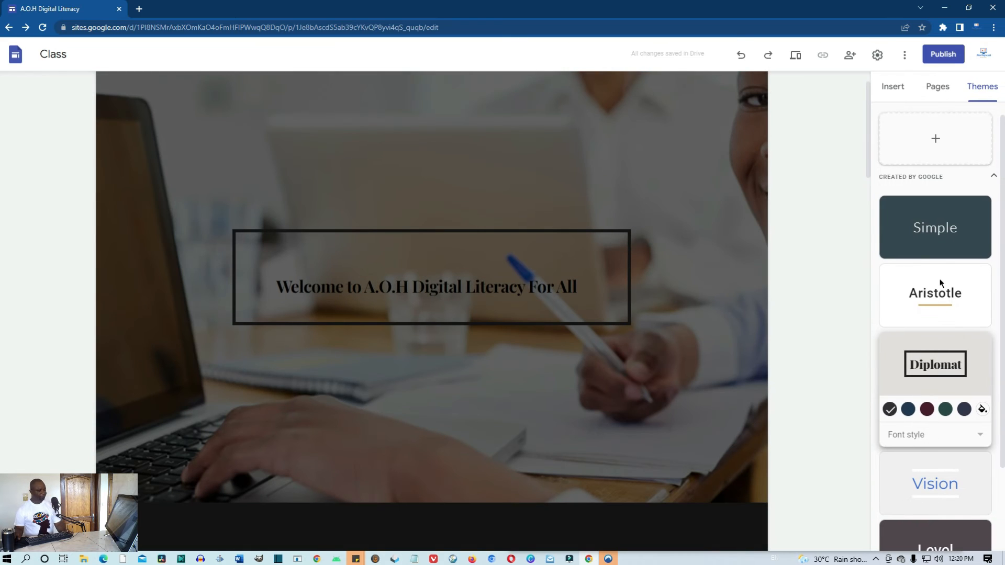
scroll(952, 254, "down", 2)
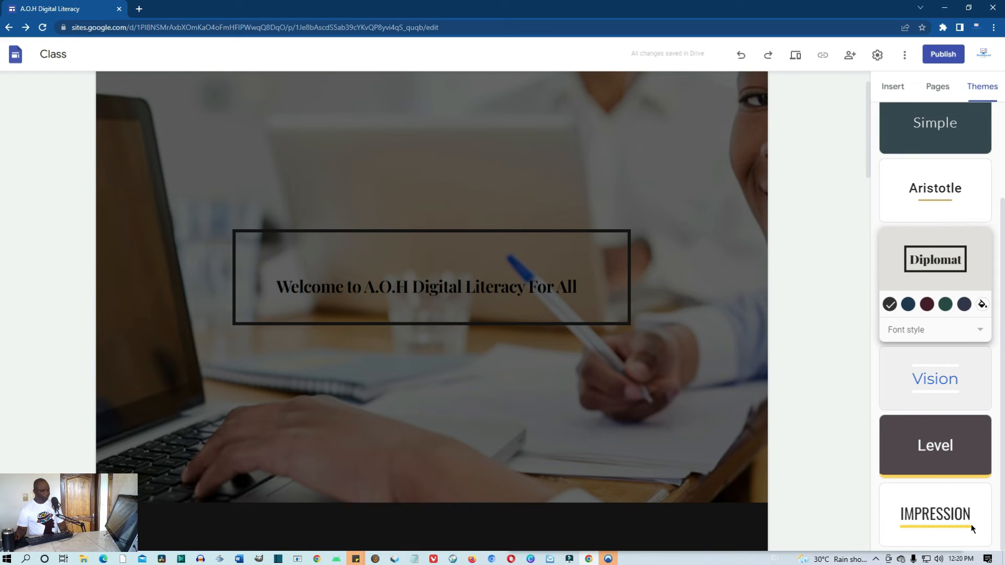
left_click(951, 517)
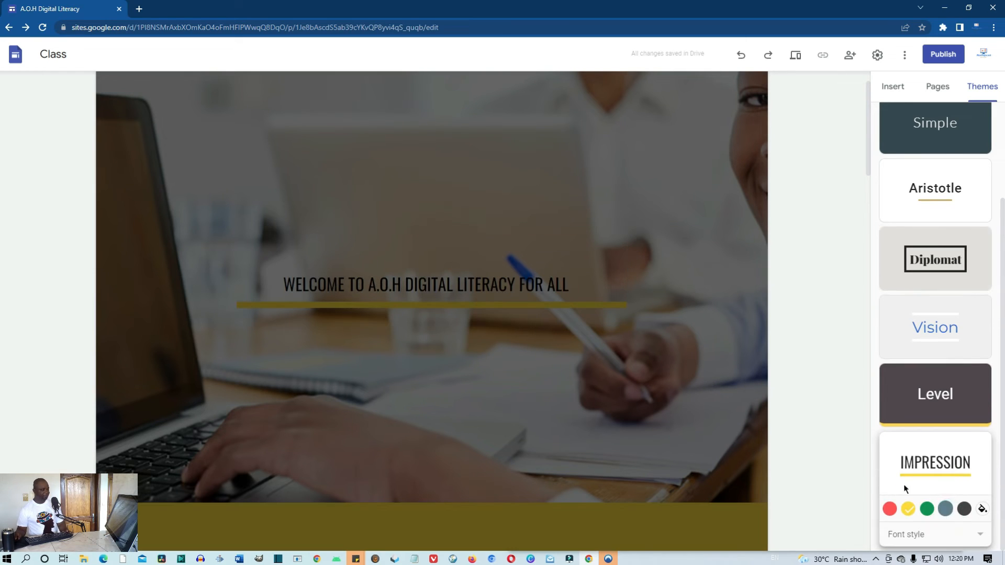
scroll(666, 379, "down", 1)
left_click(795, 56)
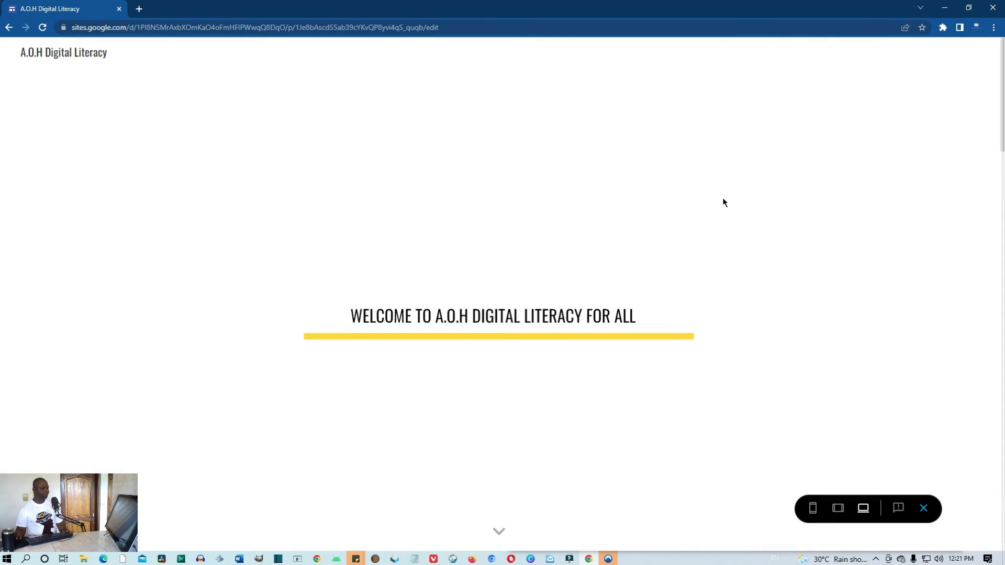
Scroll the Impression preview past the yellow mission band to the contact form, then exit
scroll(723, 198, "down", 5)
scroll(723, 199, "down", 7)
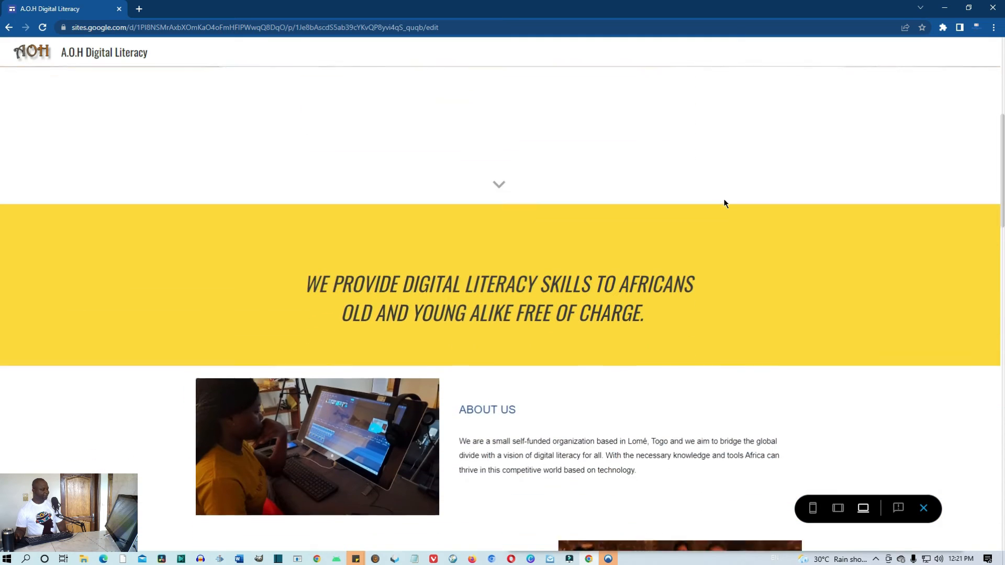
scroll(725, 204, "down", 6)
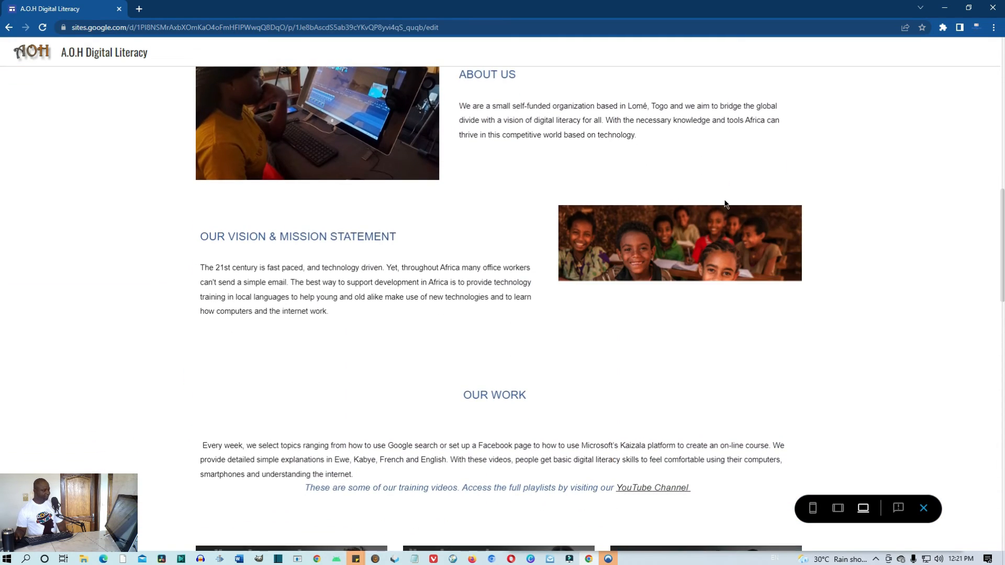
scroll(571, 444, "down", 7)
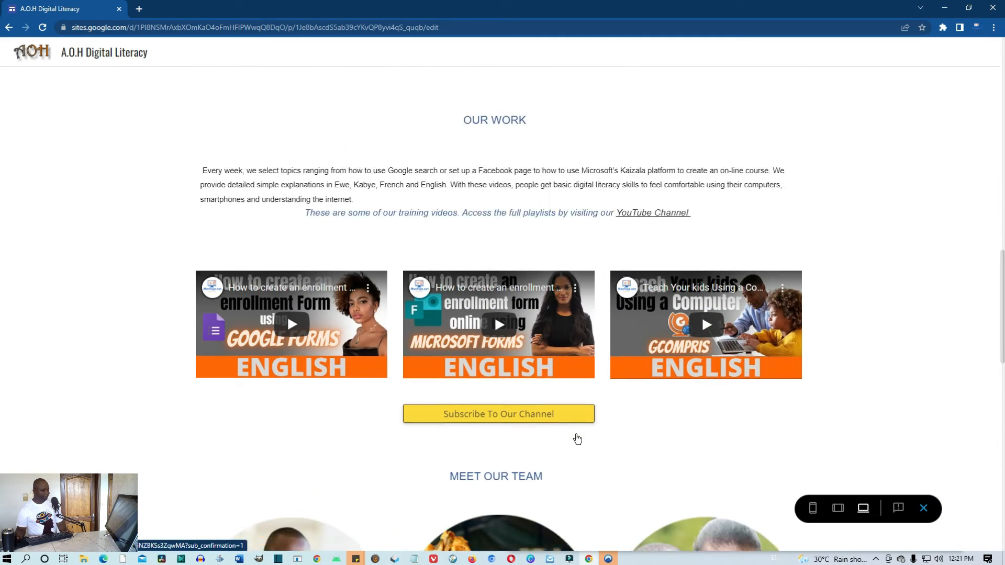
scroll(898, 464, "down", 5)
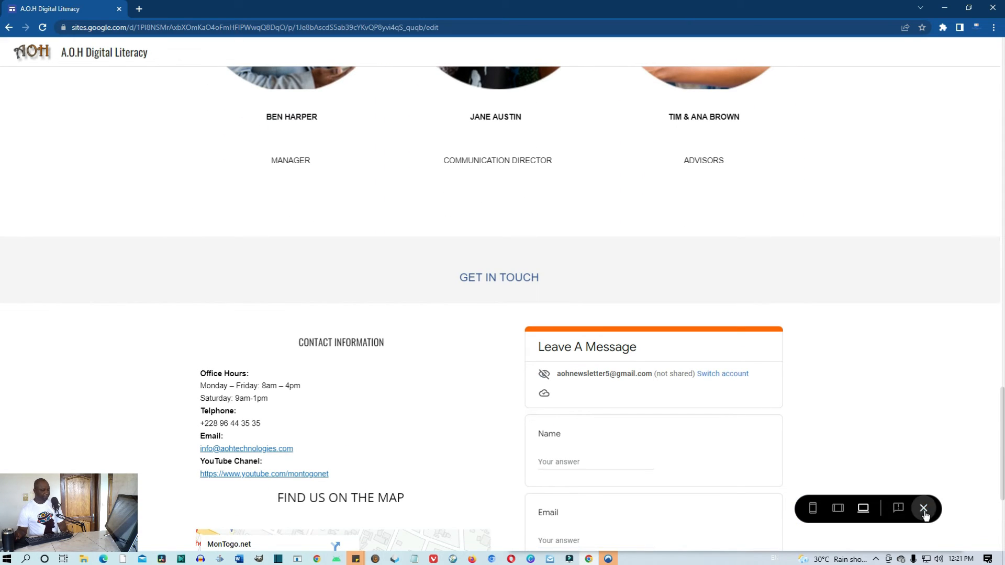
left_click(925, 515)
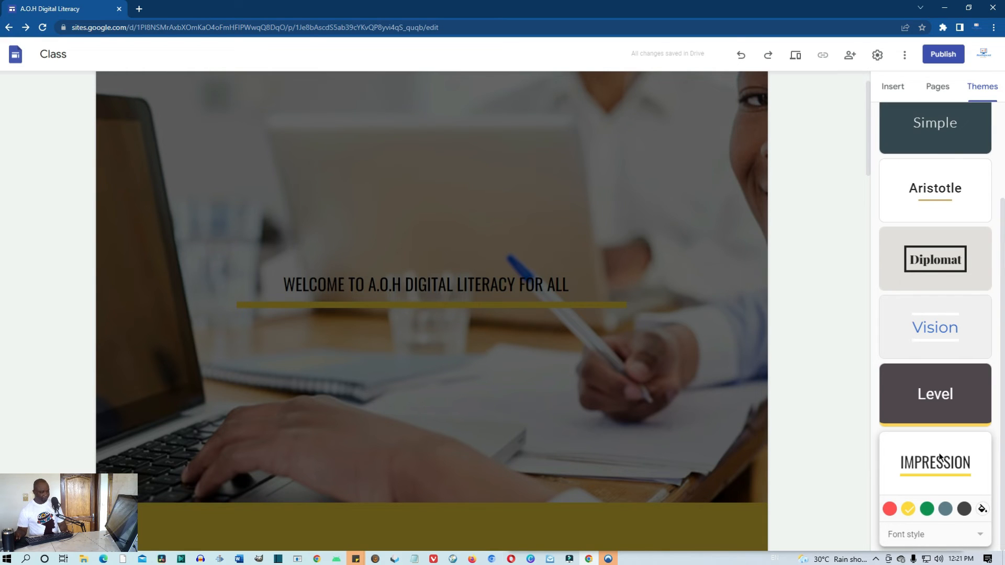
Change the Impression theme's custom colour hex to #ff6600 and preview the orange accent
left_click(975, 459)
left_click(982, 510)
scroll(972, 523, "down", 2)
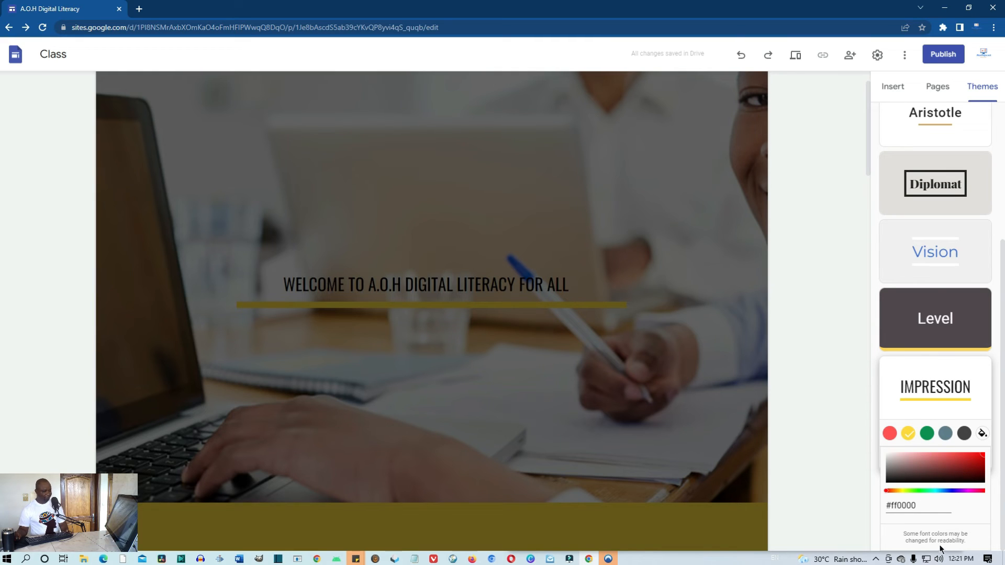
left_click_drag(916, 507, 897, 509)
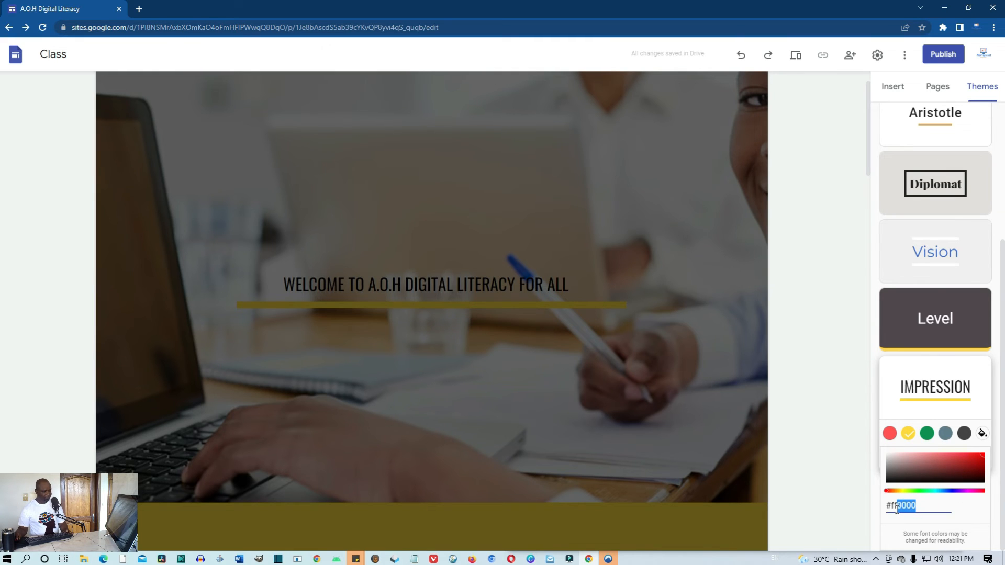
type("66")
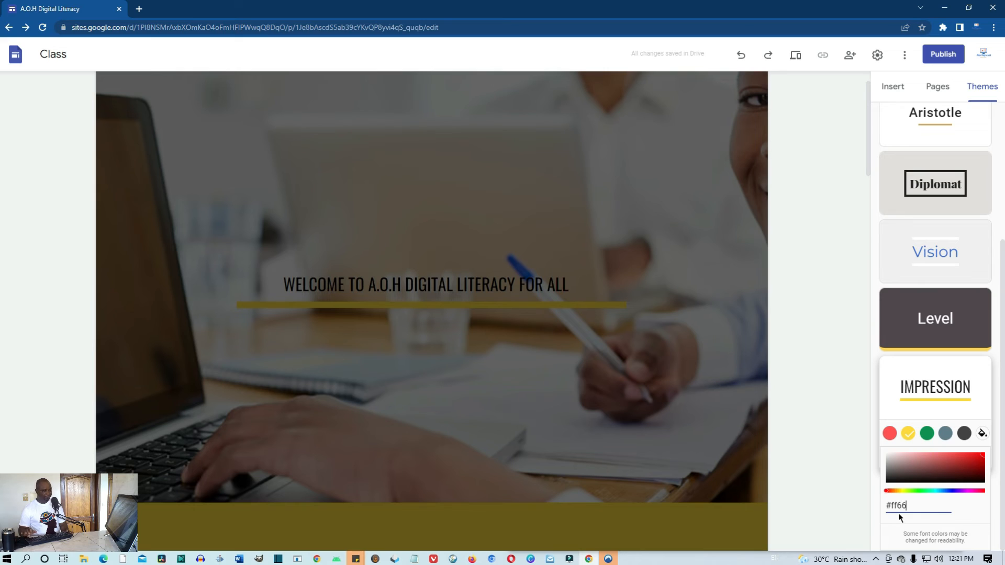
type("00")
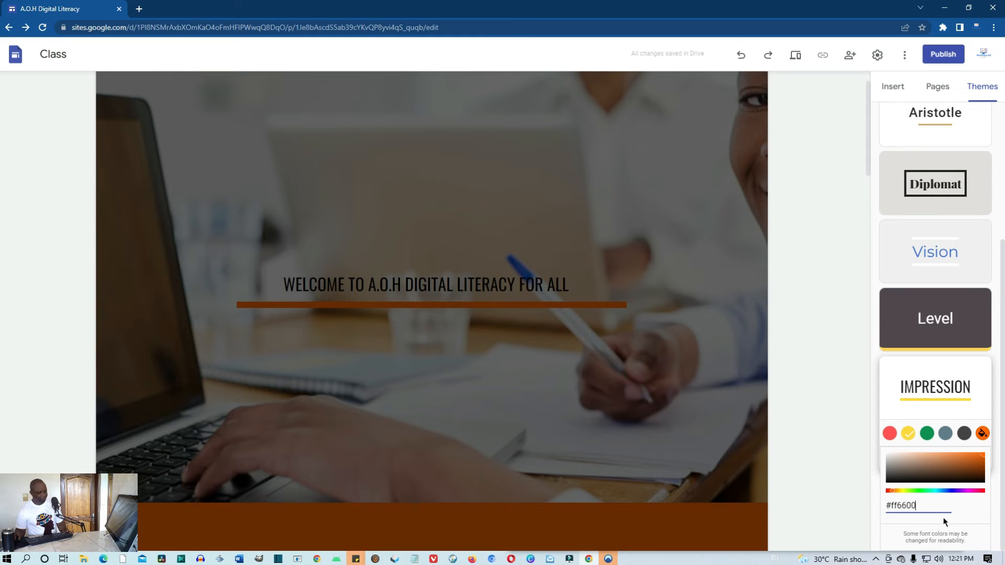
key("Return")
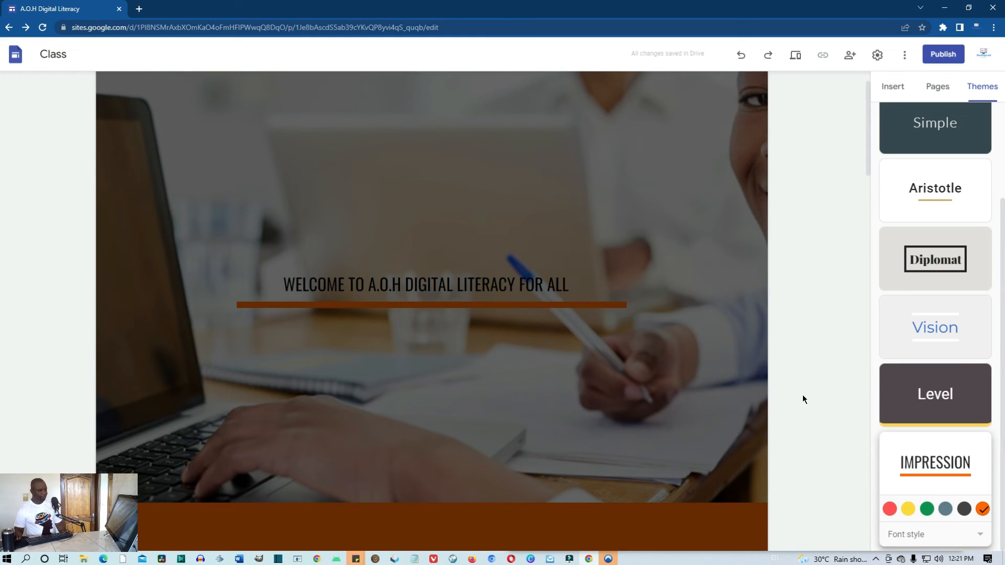
left_click(797, 54)
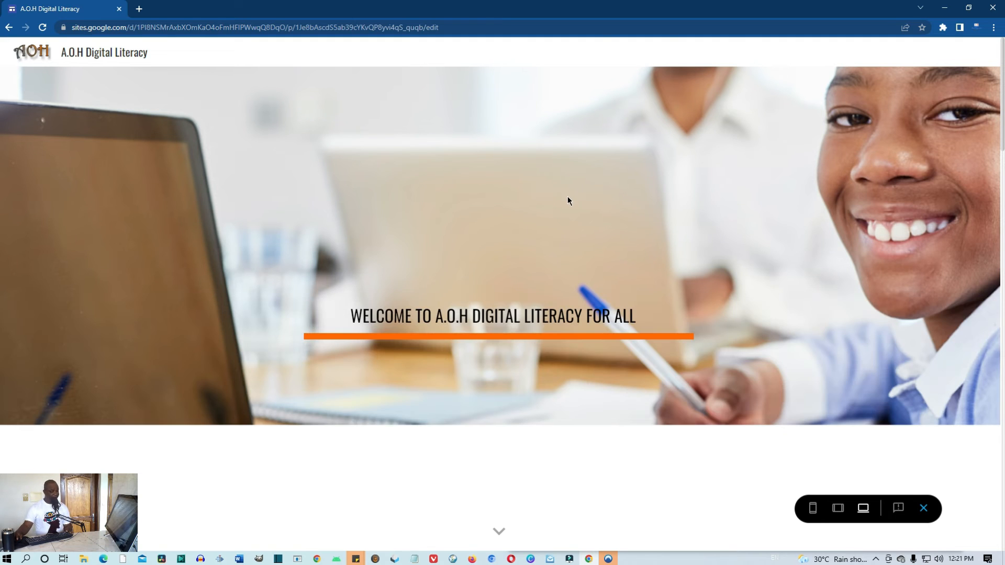
Scroll through the orange-accented preview, then exit back to the editor
scroll(570, 203, "down", 4)
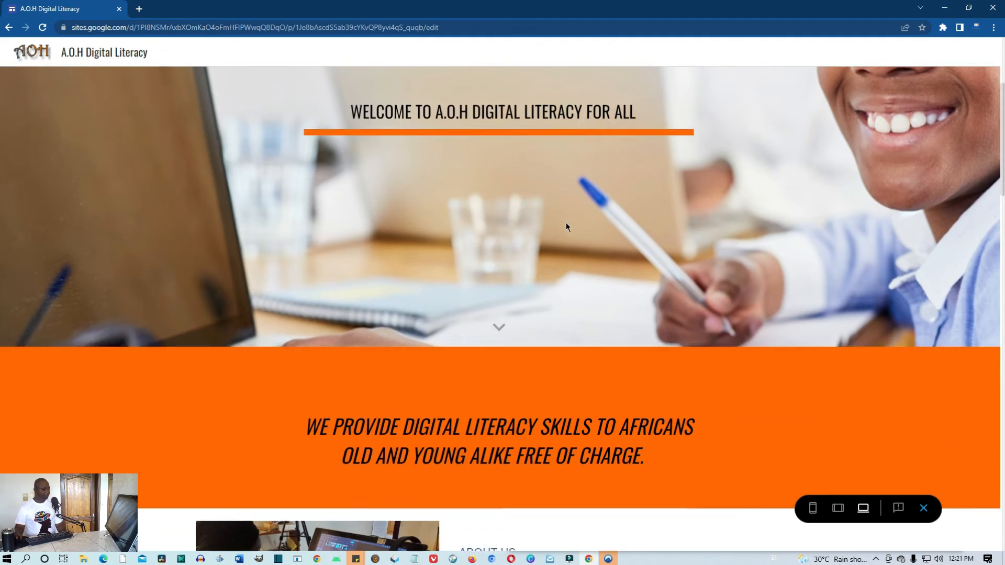
scroll(566, 226, "down", 10)
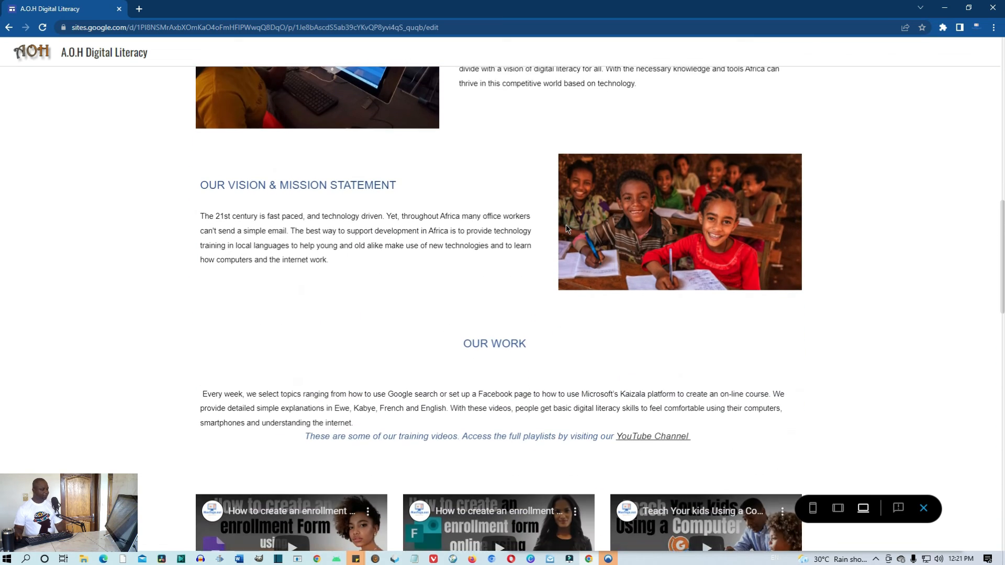
scroll(566, 229, "down", 9)
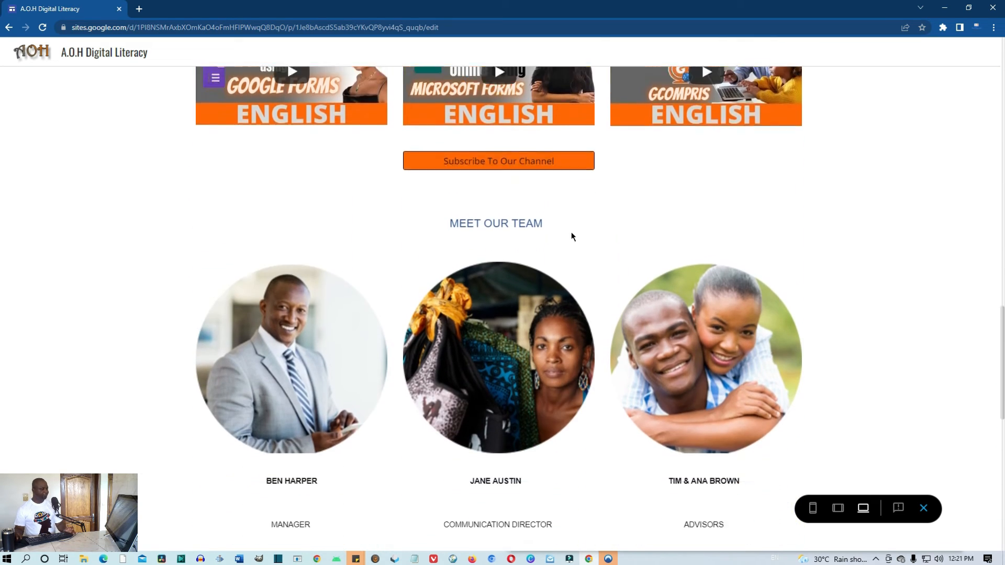
scroll(572, 237, "down", 5)
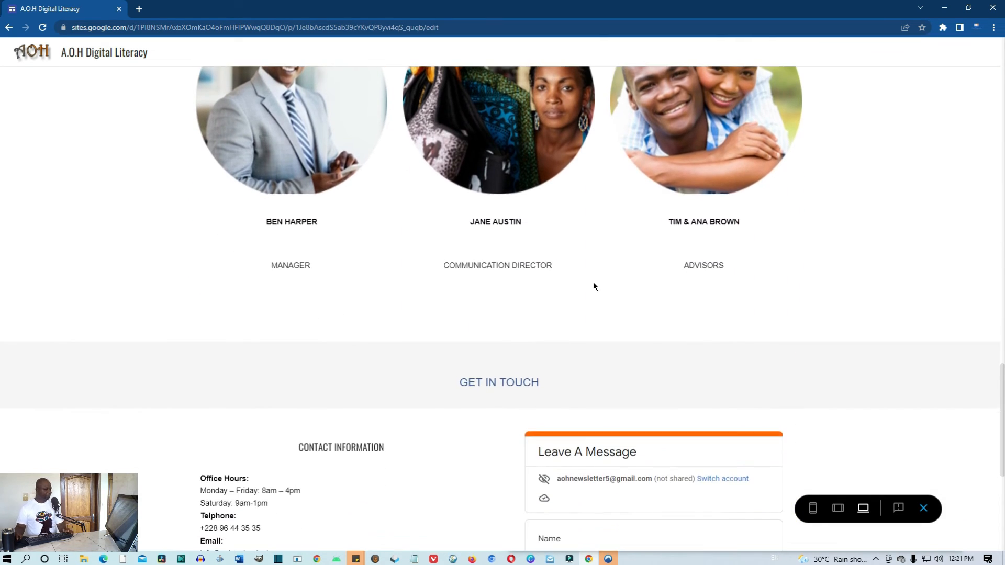
scroll(594, 285, "down", 6)
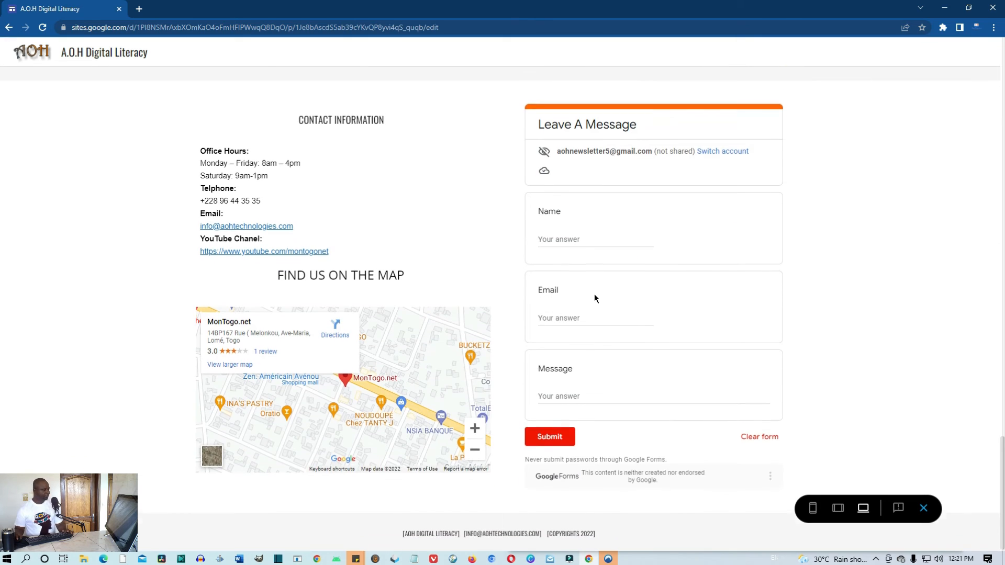
scroll(594, 299, "up", 12)
left_click(924, 508)
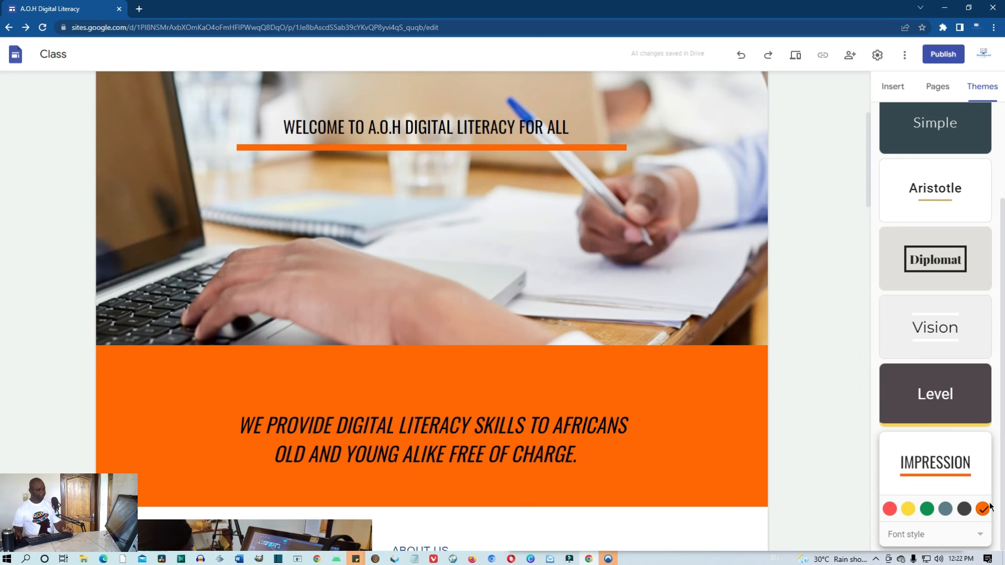
Reopen the preview, check the orange Subscribe To Our Channel button above Meet Our Team, then exit
scroll(908, 366, "up", 1)
scroll(858, 227, "up", 3)
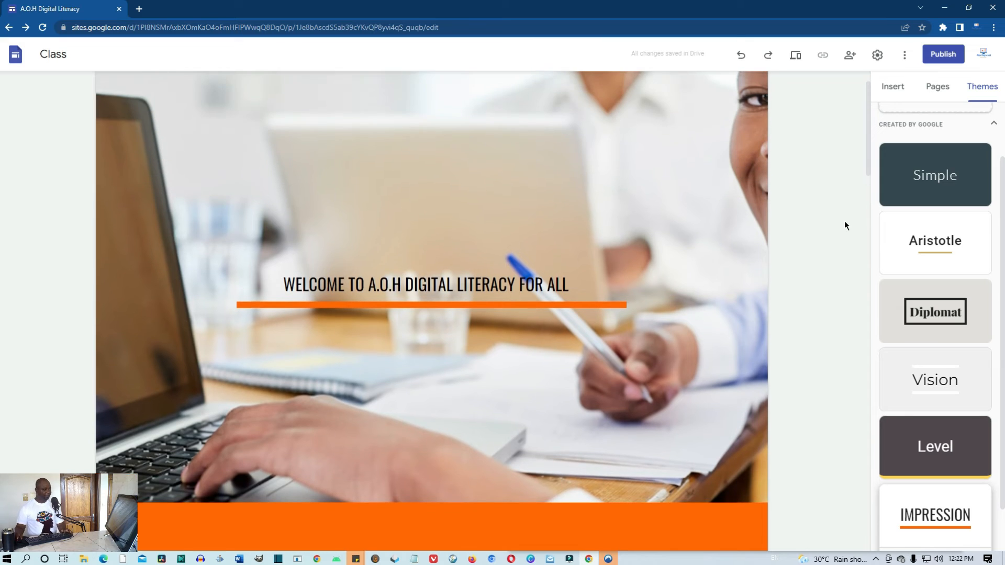
scroll(833, 183, "up", 1)
left_click(796, 55)
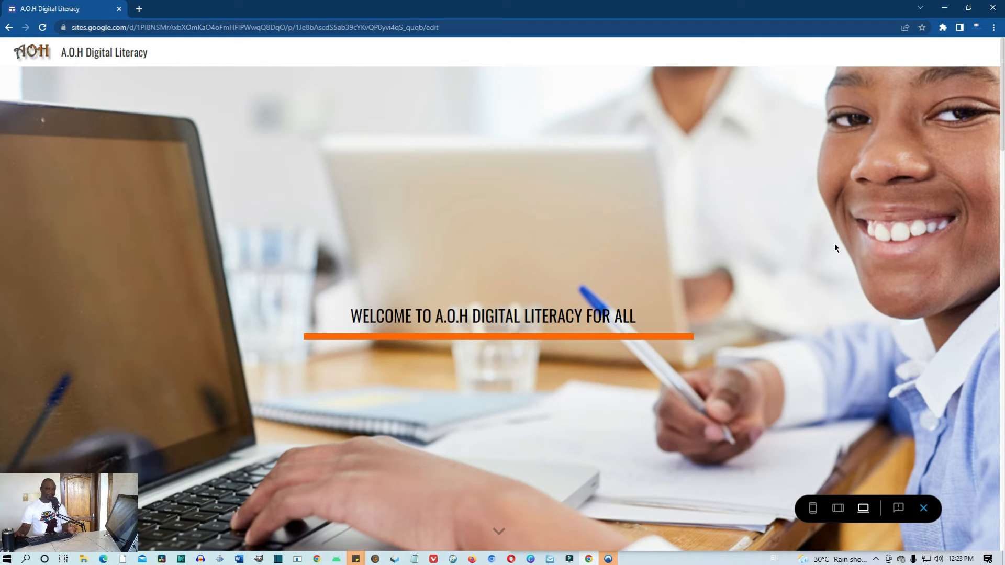
scroll(841, 251, "down", 6)
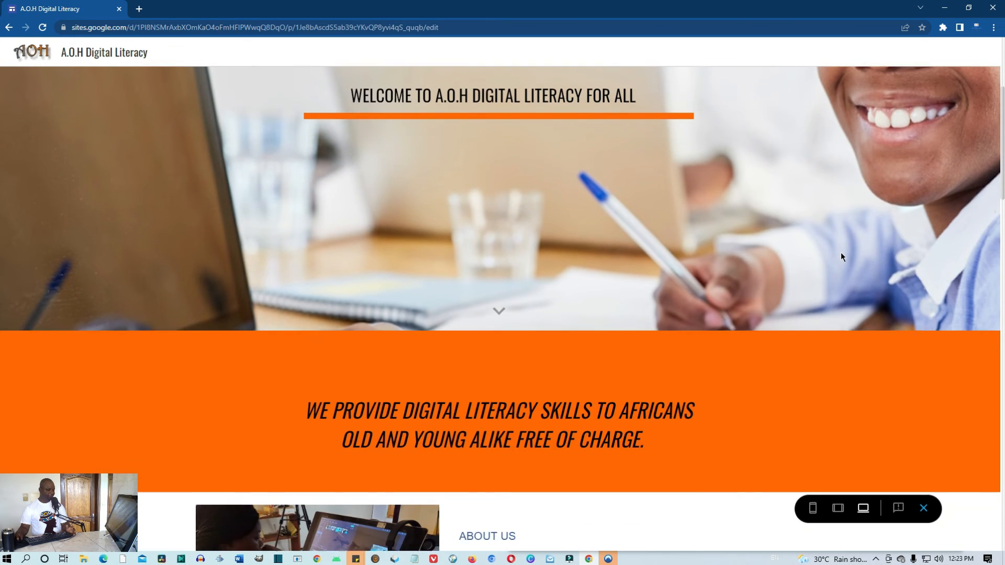
scroll(841, 255, "down", 1)
scroll(841, 252, "down", 5)
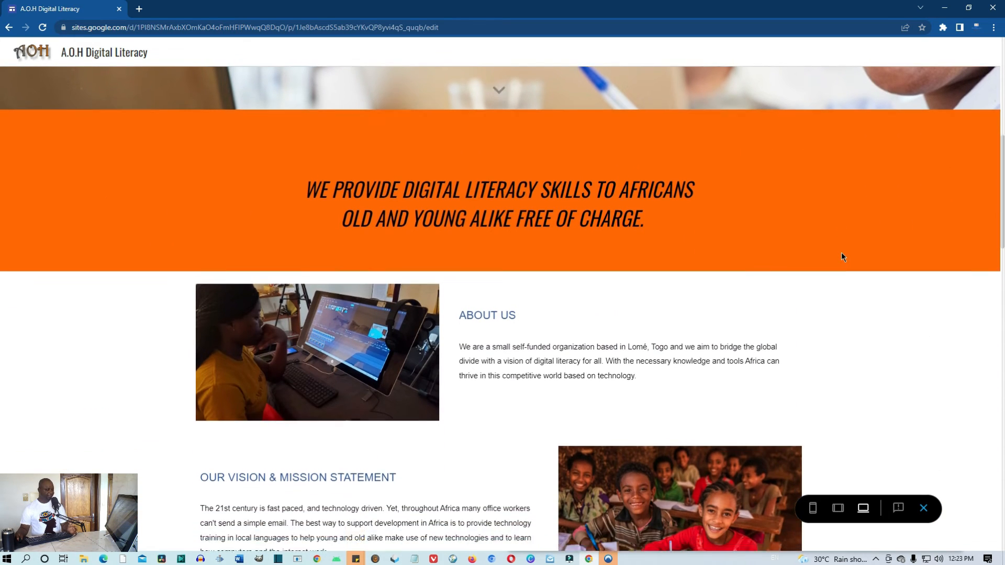
scroll(842, 257, "down", 5)
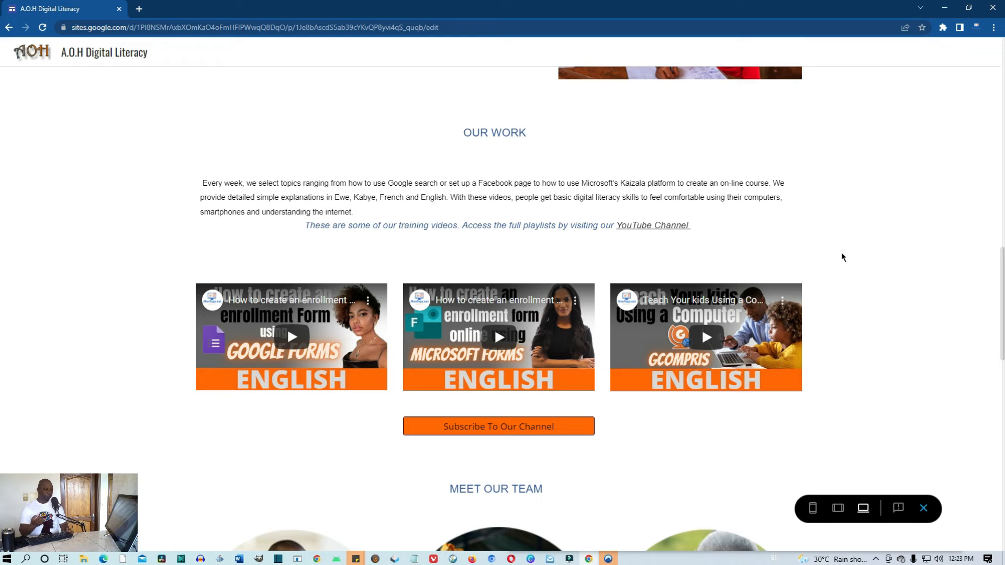
scroll(720, 347, "down", 6)
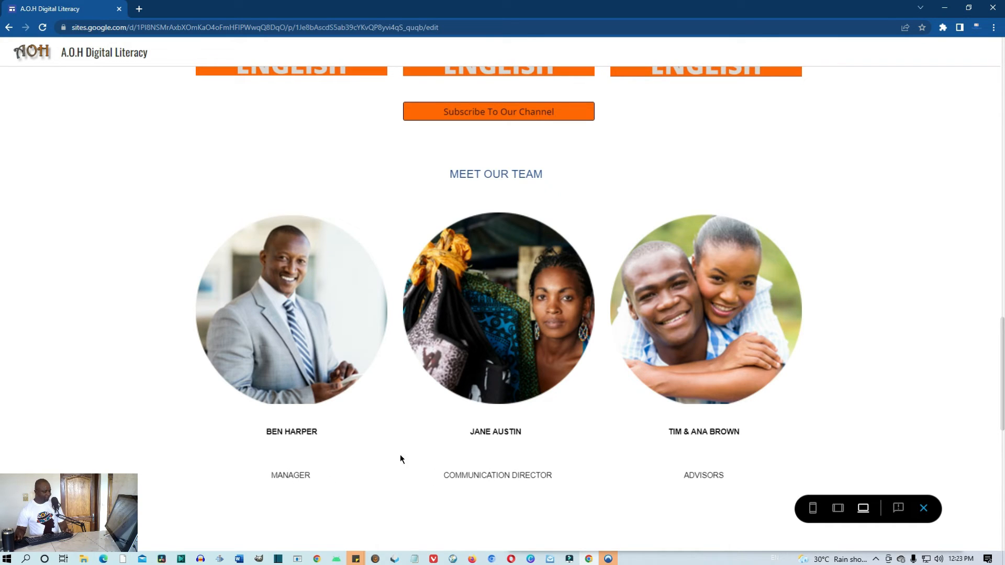
left_click(923, 508)
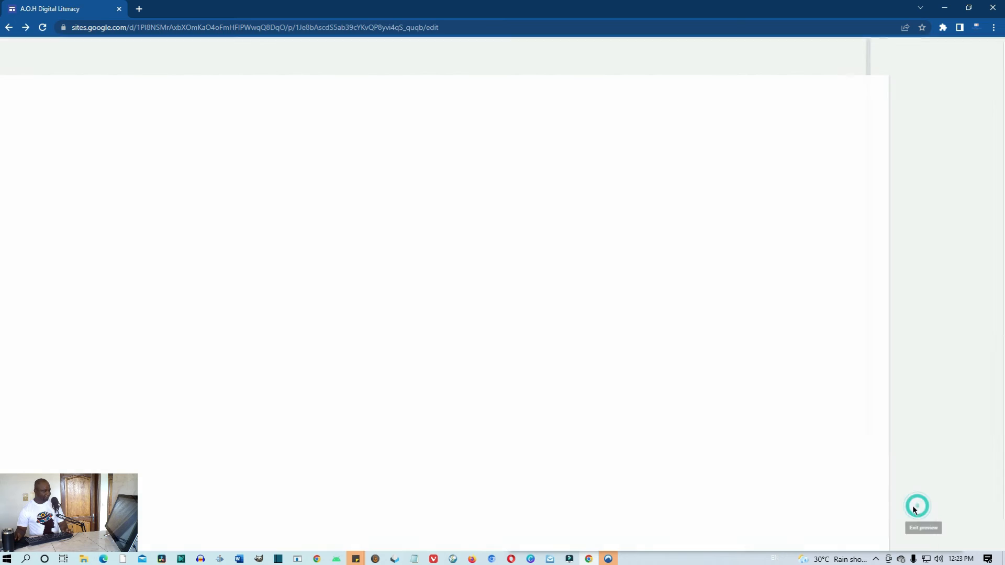
Turn on Collapsible for all three Meet Our Team cards and preview the site
scroll(521, 383, "down", 15)
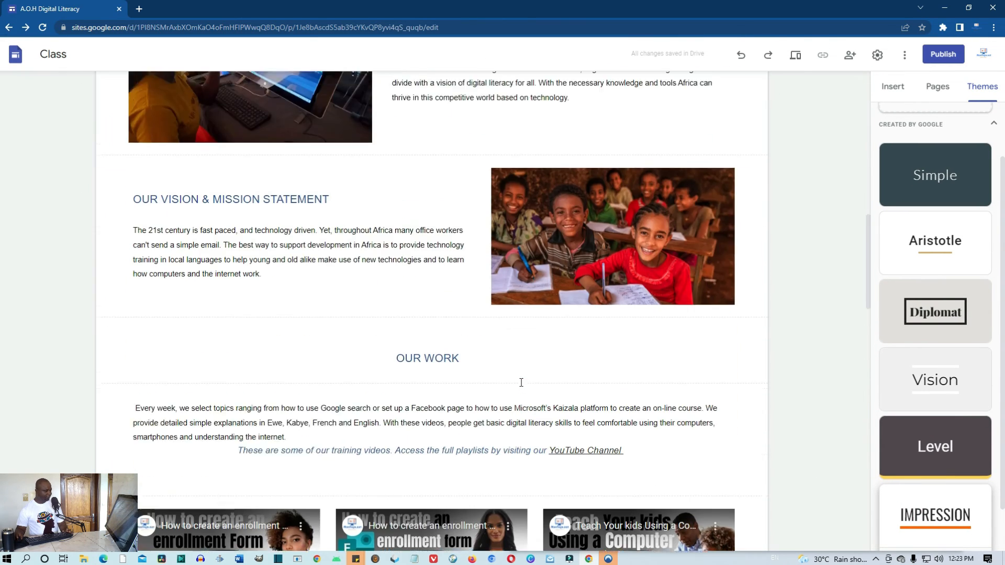
scroll(521, 383, "down", 5)
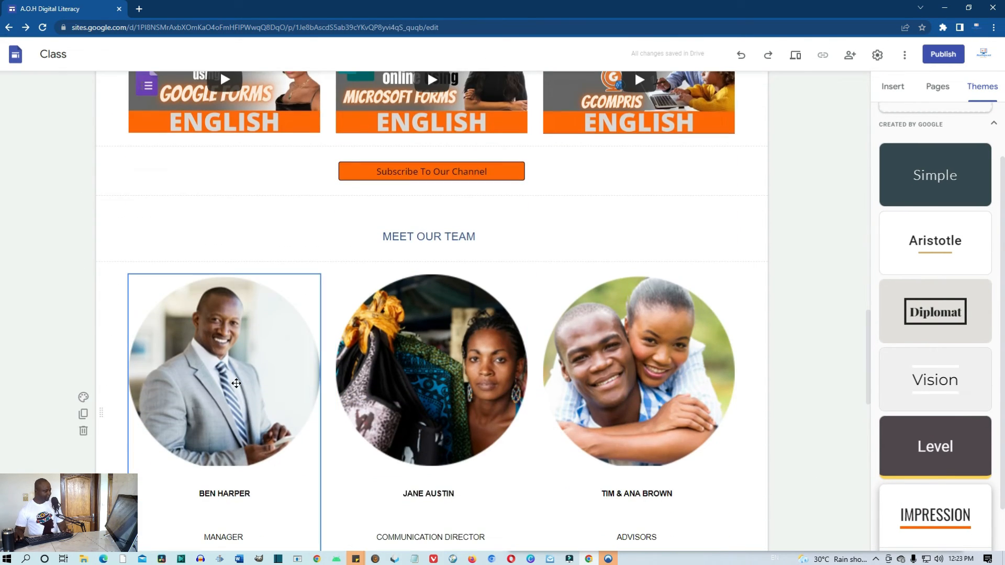
left_click(237, 383)
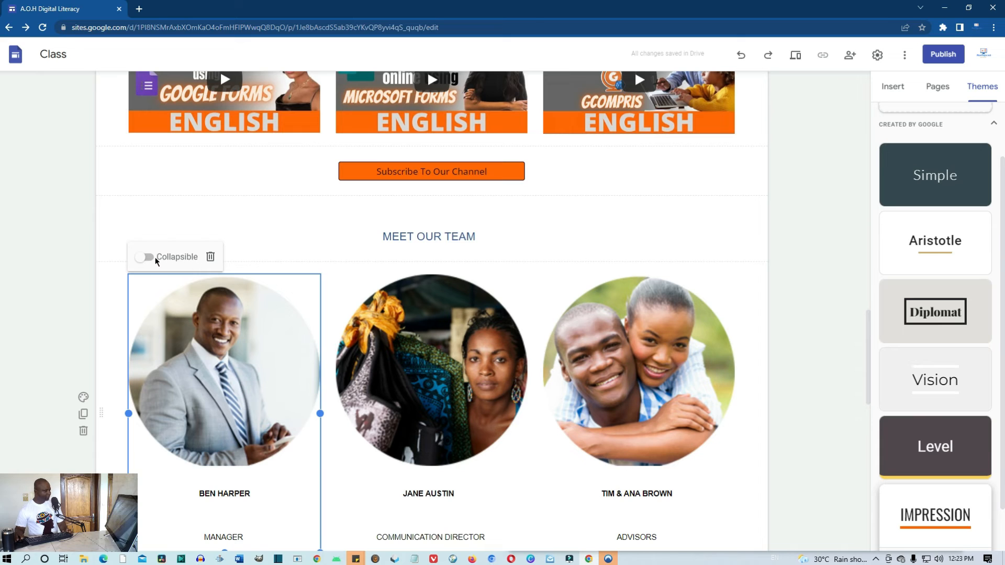
scroll(223, 487, "down", 1)
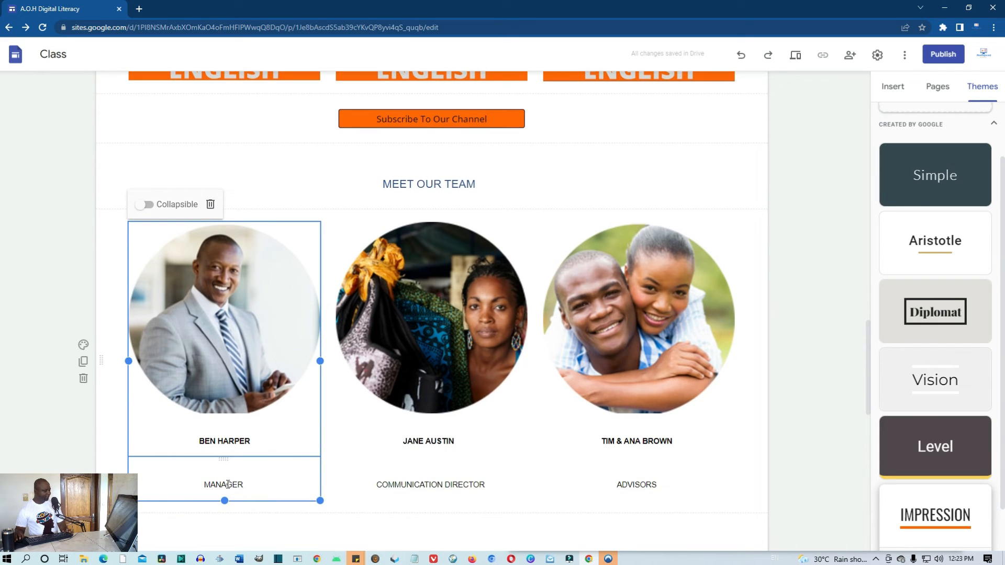
left_click(150, 206)
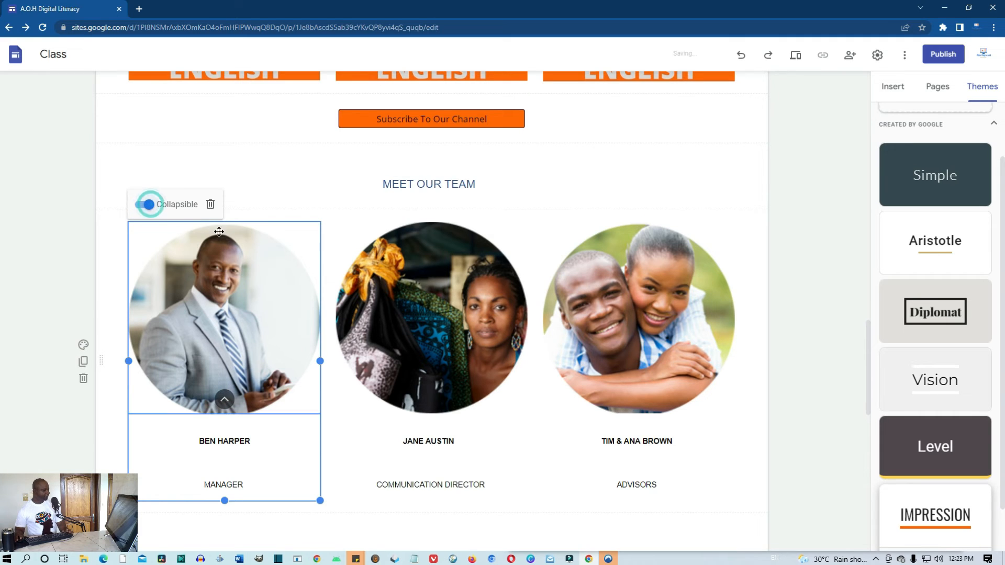
left_click(473, 271)
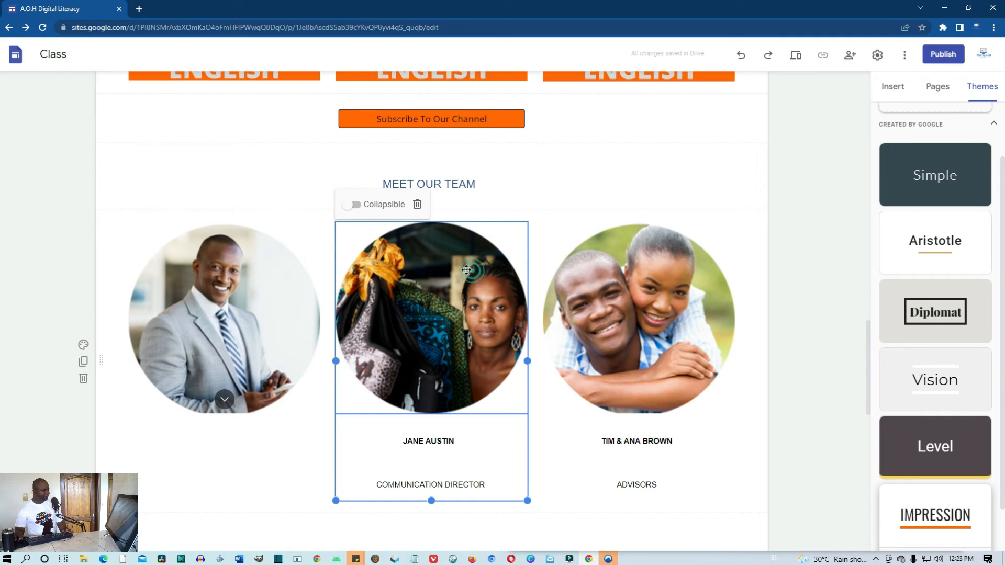
left_click(356, 205)
left_click(628, 265)
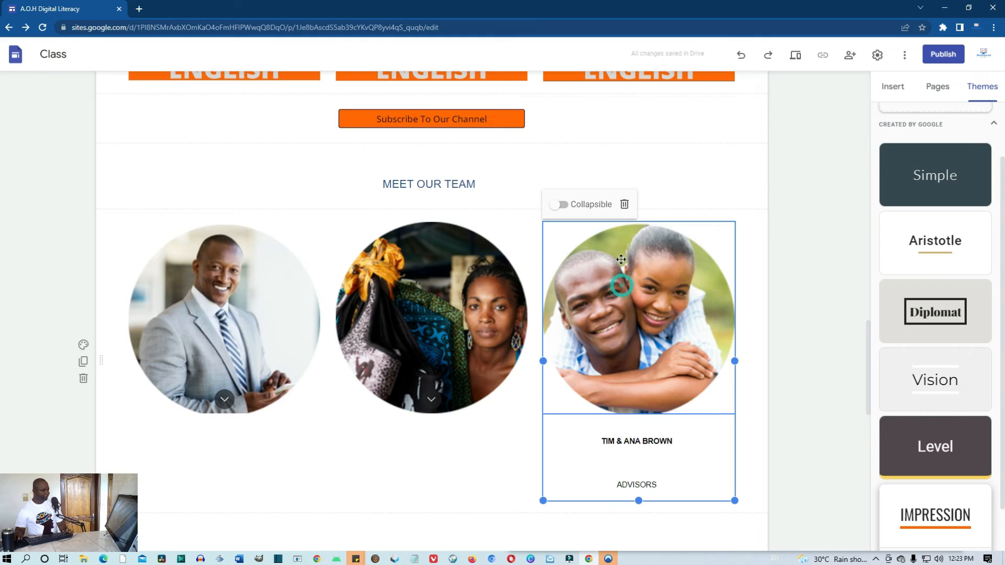
left_click(562, 206)
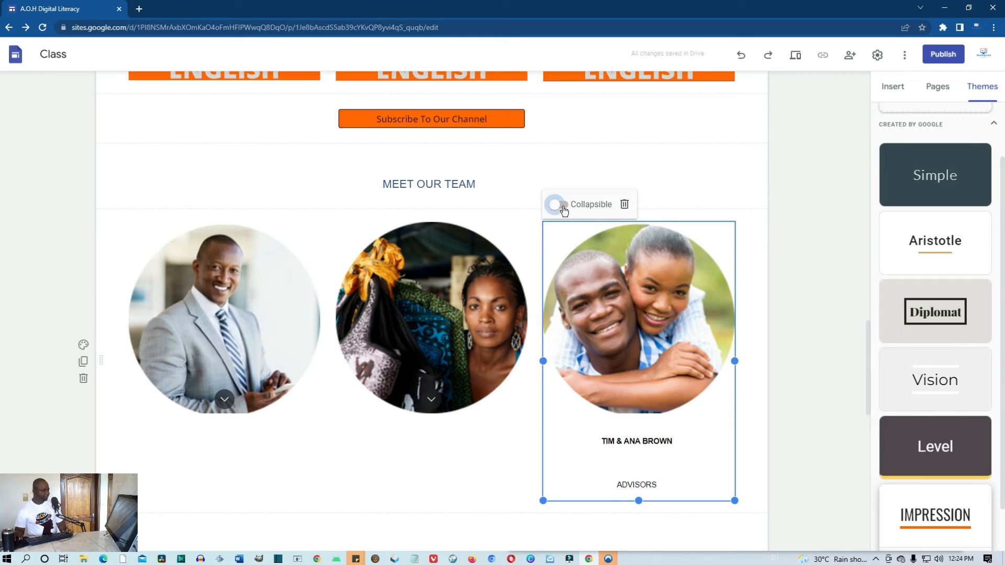
left_click(795, 59)
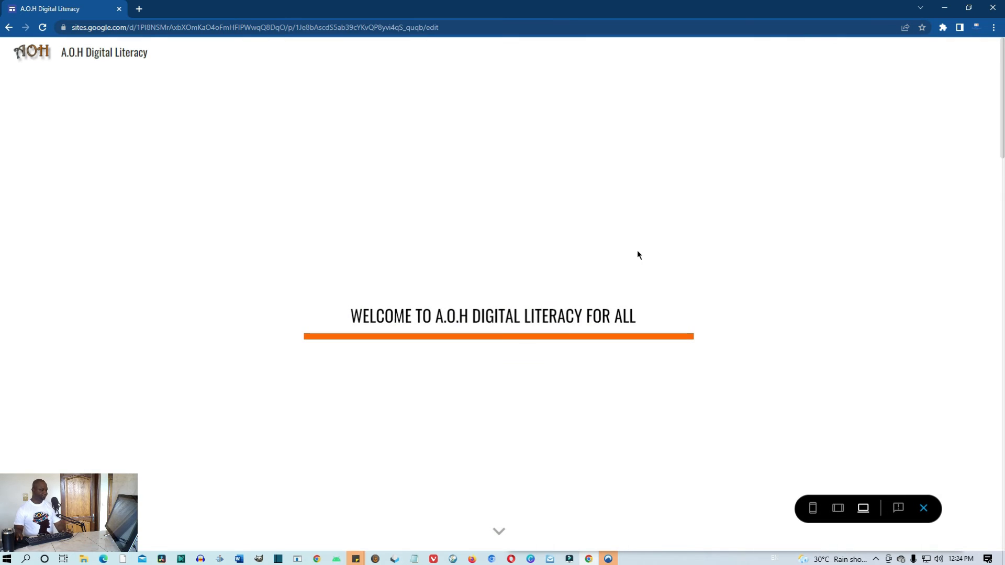
Expand and collapse the caption on each of the three team photos in the preview
scroll(636, 250, "down", 9)
scroll(644, 260, "down", 10)
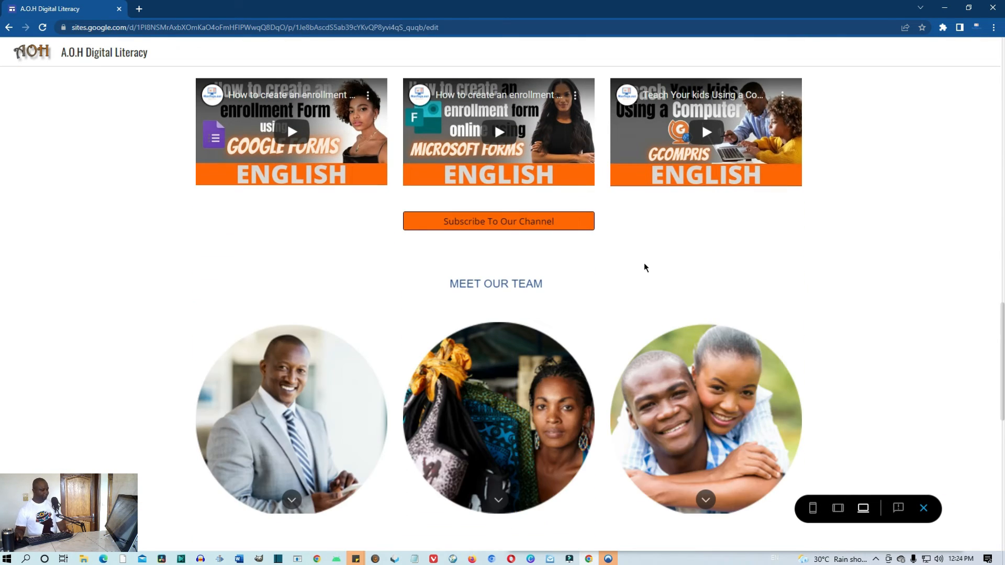
scroll(645, 267, "down", 3)
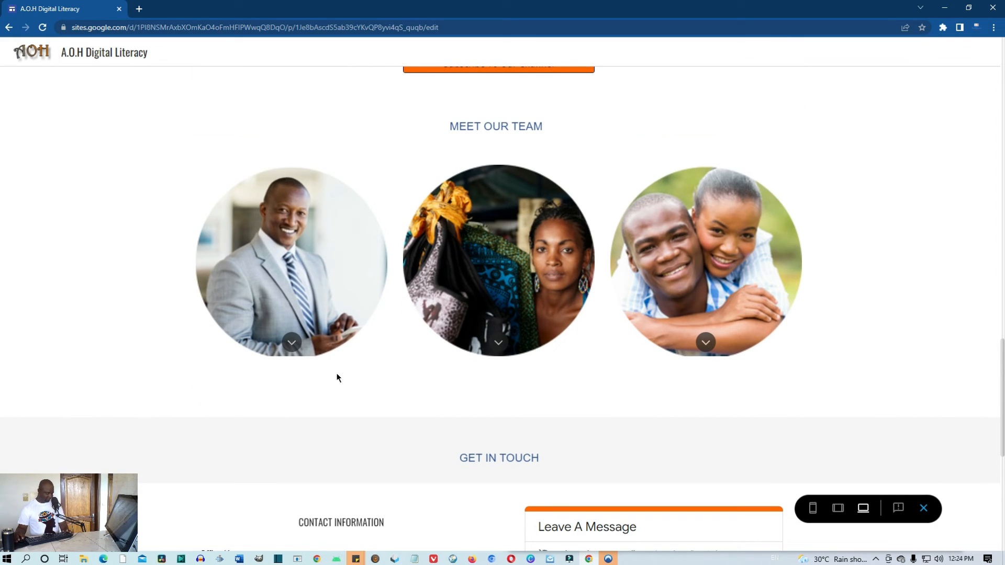
left_click(291, 342)
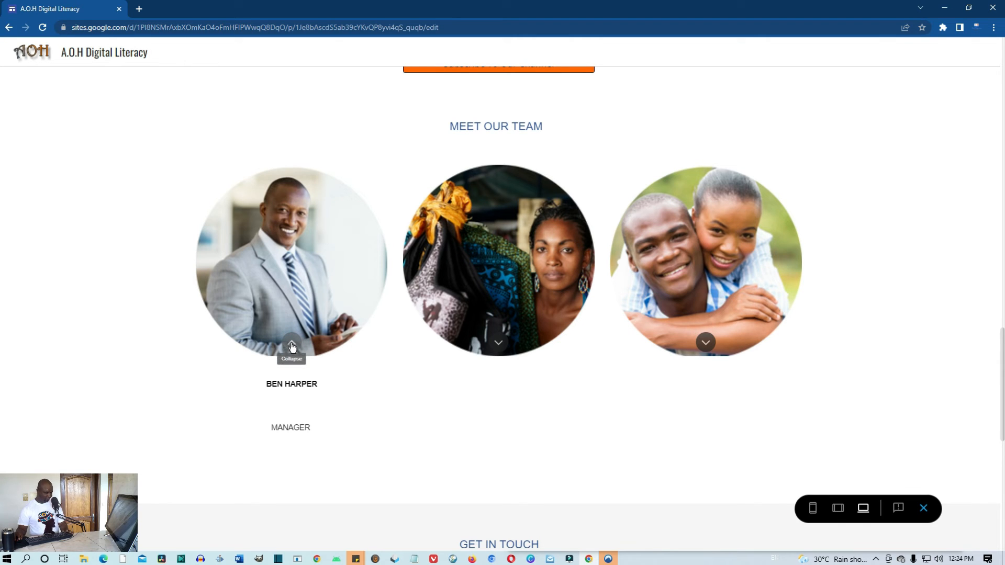
left_click(291, 343)
left_click(498, 343)
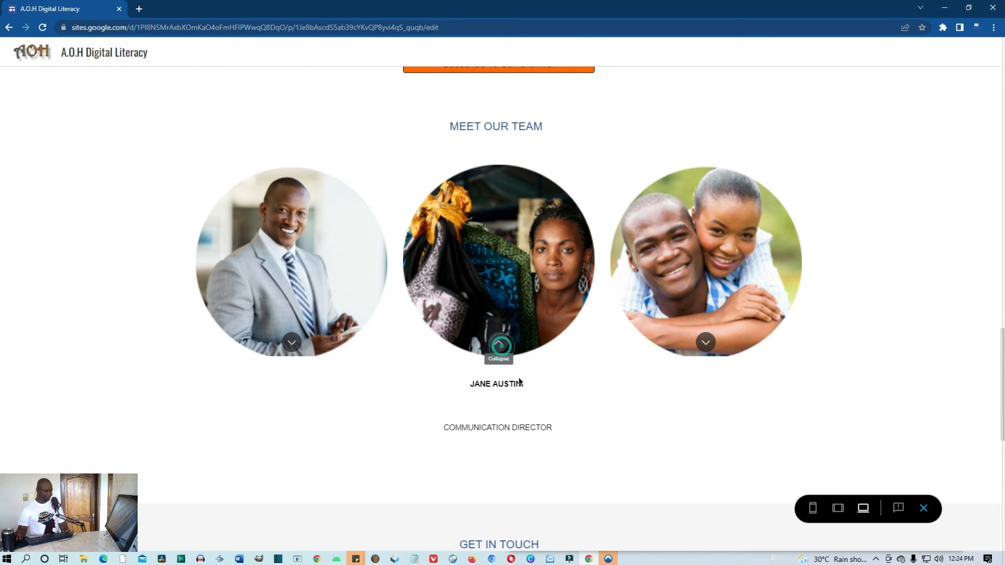
left_click(499, 343)
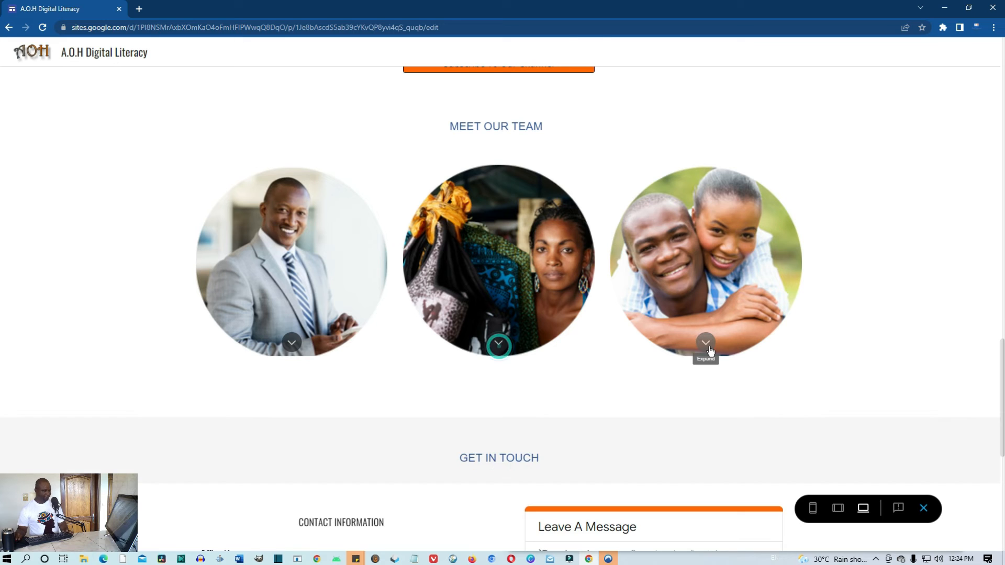
left_click(705, 342)
left_click(707, 345)
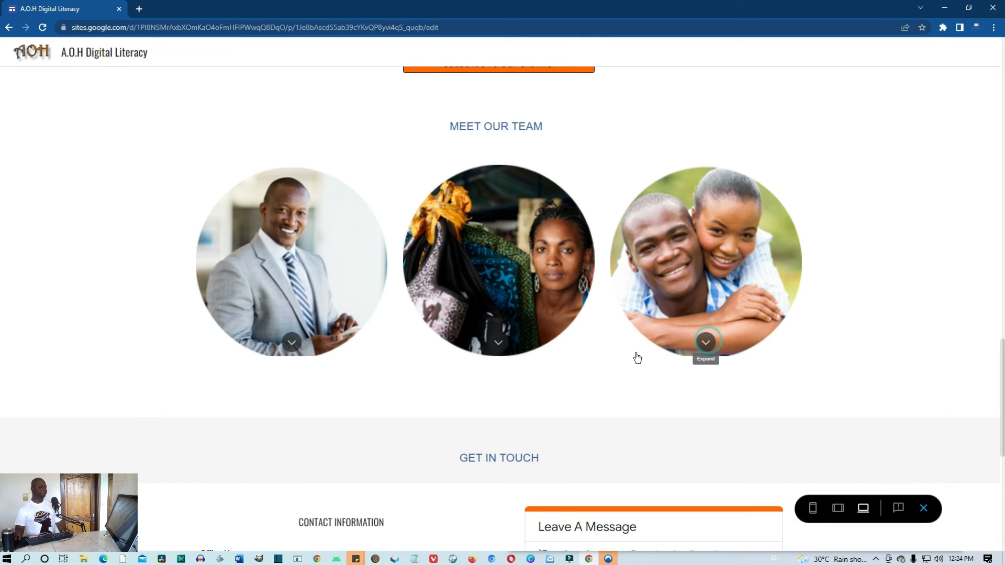
Scroll to the footer and exit the preview back to the editor
scroll(573, 353, "down", 6)
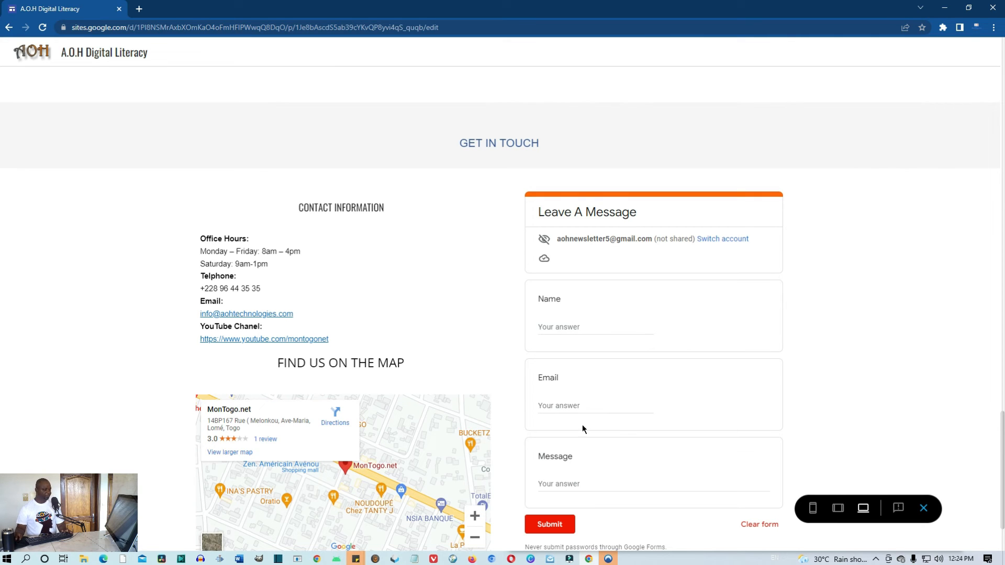
scroll(575, 471, "down", 2)
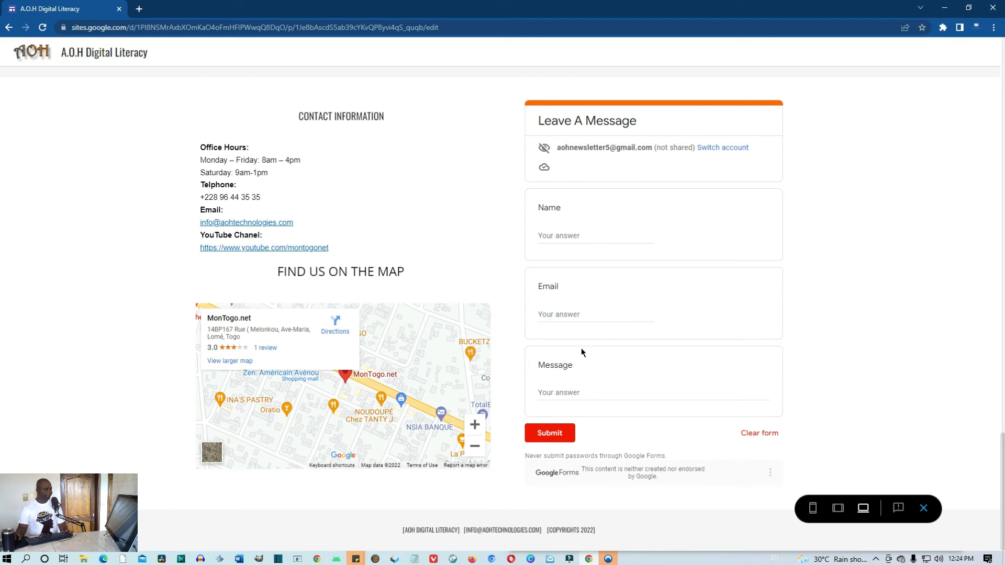
left_click(923, 510)
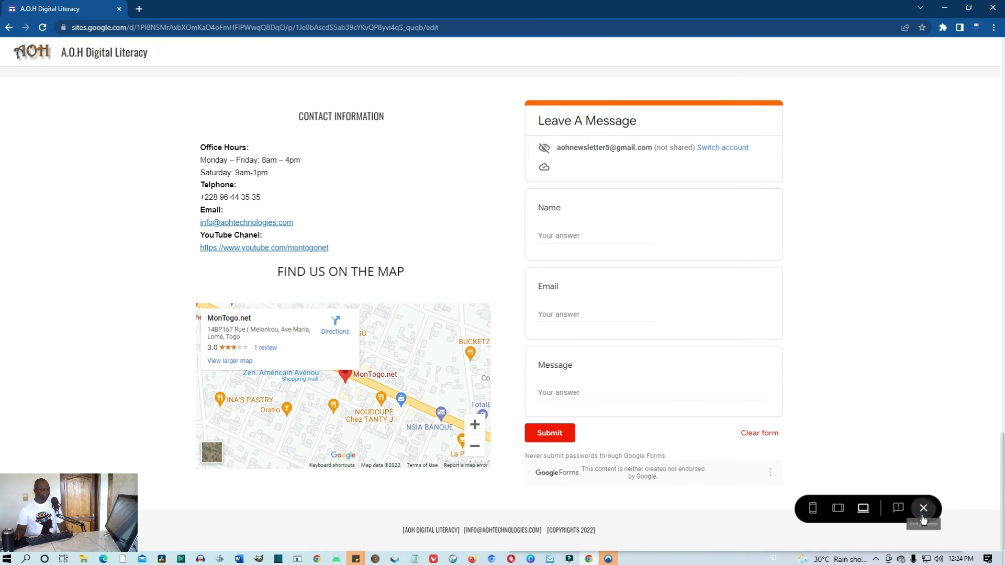
scroll(665, 298, "up", 5)
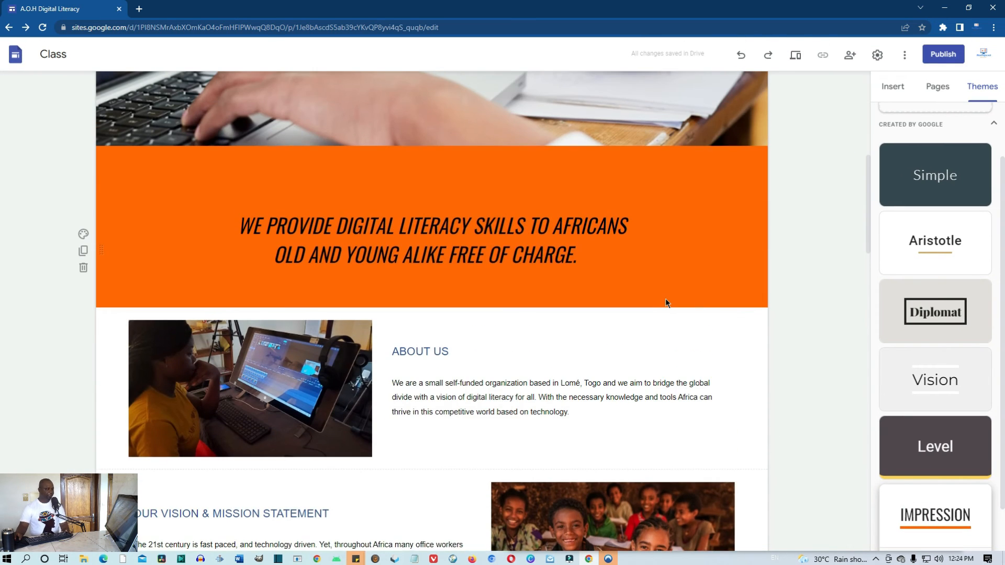
Open the Publish dialog showing the web address a-o-h-digital-literacy
scroll(666, 302, "up", 5)
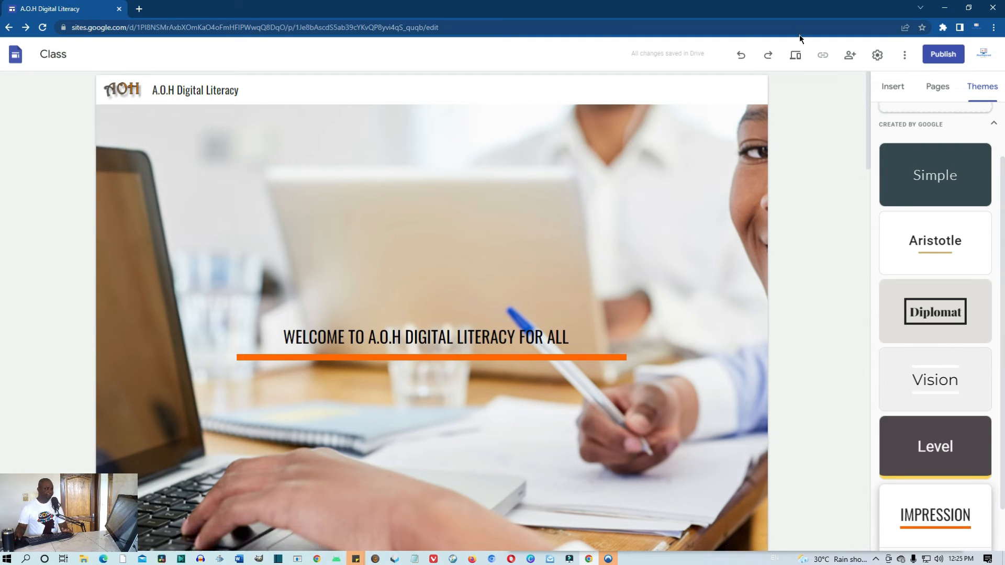
left_click(949, 55)
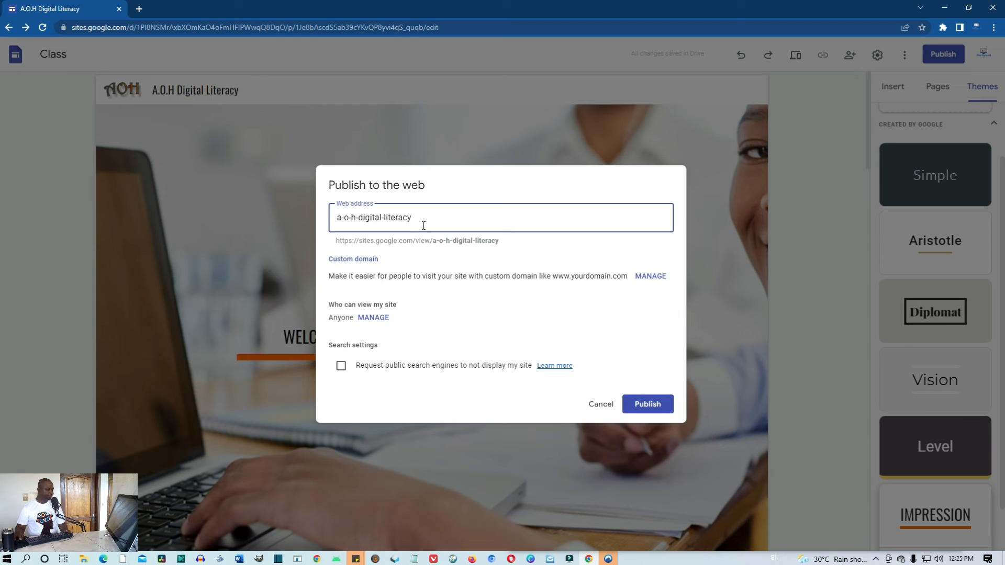
Replace the web address with aohdigitalliteracy, then highlight the google.com/view/ part of the resulting URL
left_click_drag(424, 221, 313, 231)
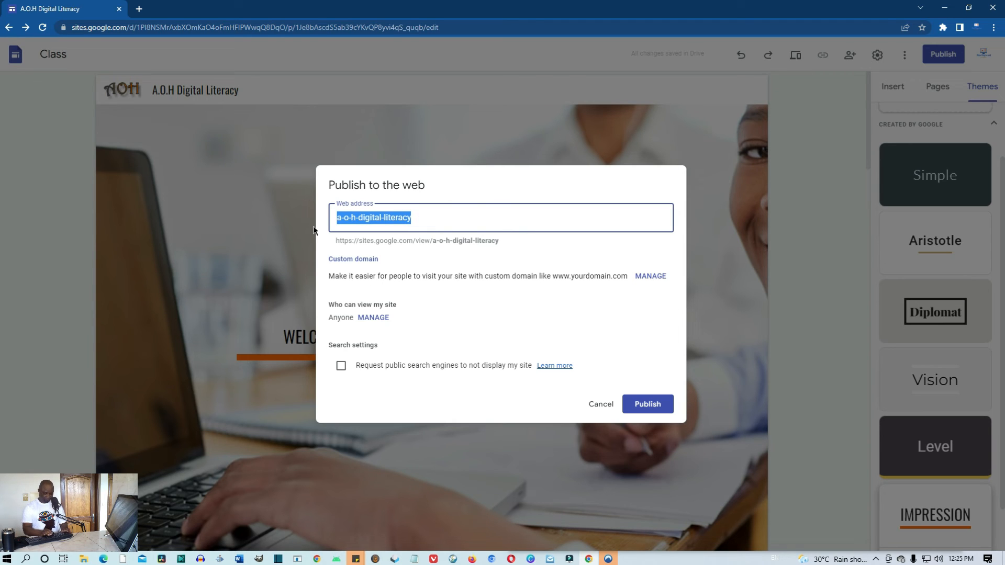
type("ao")
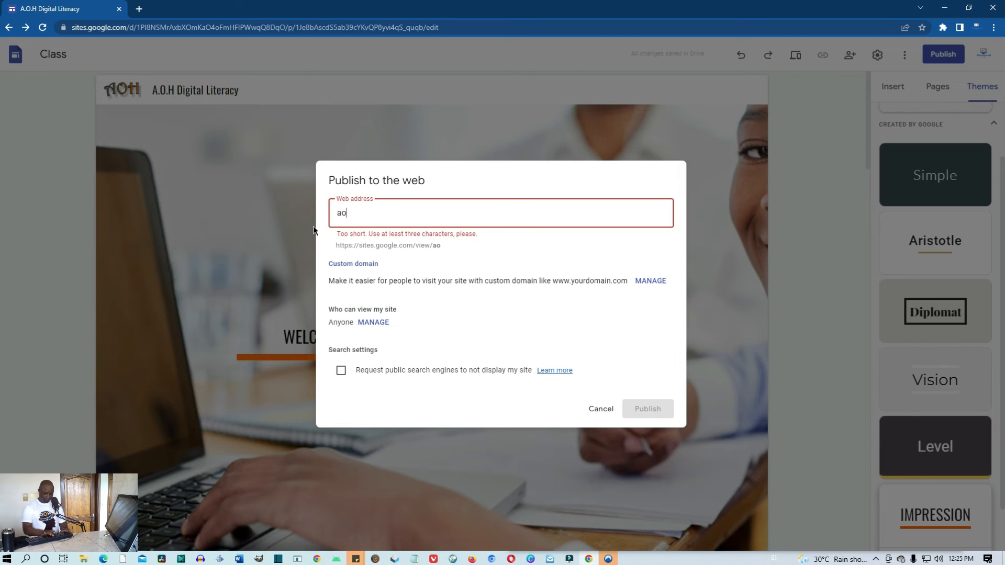
type("hdigital")
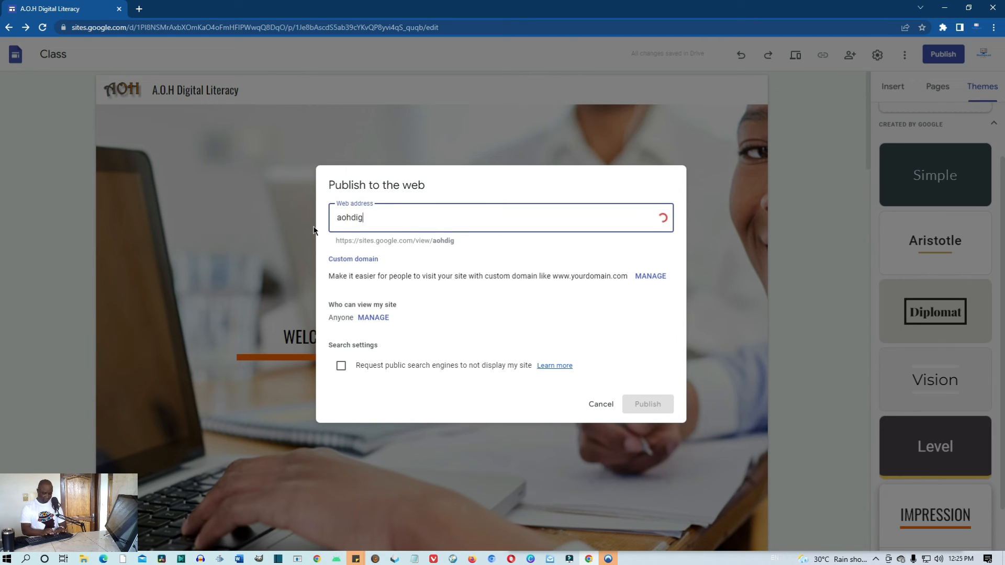
type("literacy")
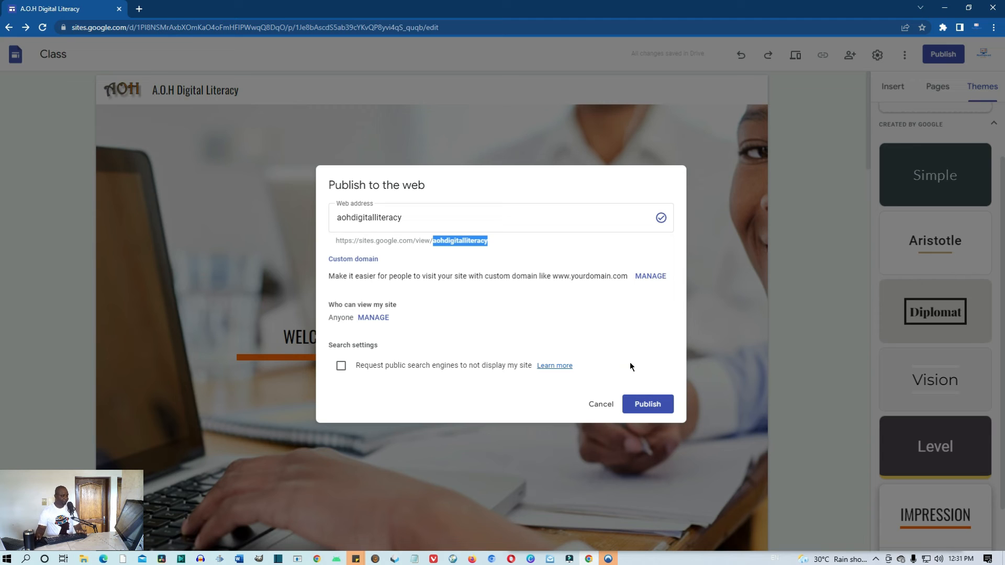
left_click(503, 246)
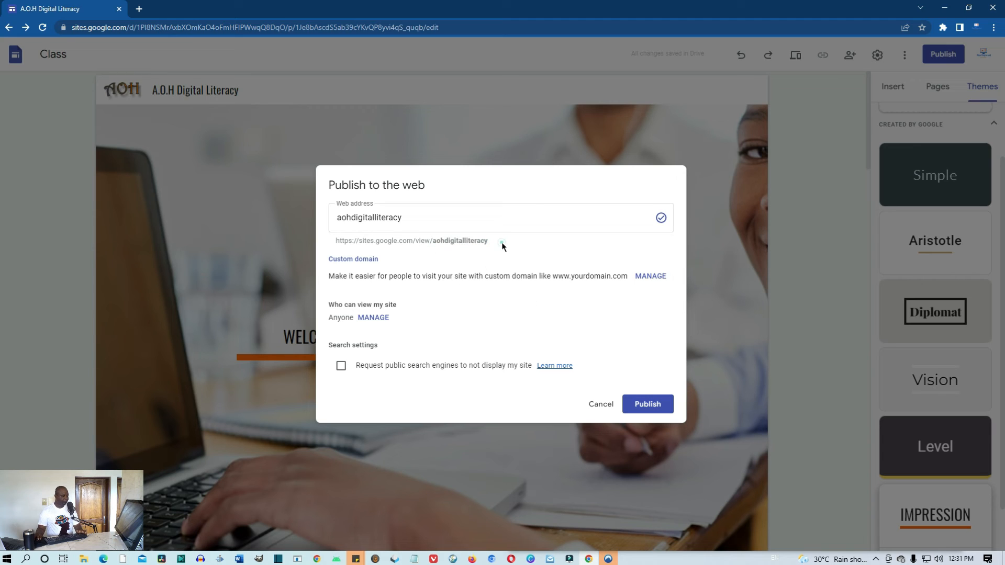
mouse_move(503, 240)
left_mouse_down()
mouse_move(420, 241)
mouse_move(490, 243)
left_mouse_up()
left_click_drag(492, 242, 373, 237)
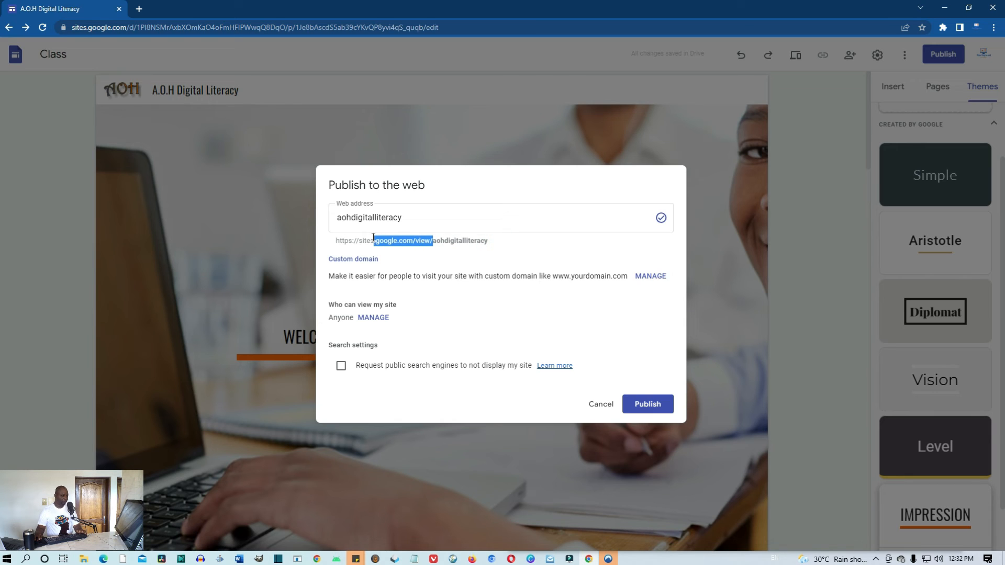
Highlight sites.google.com/view/ in the site URL, then open the Custom domain settings
left_click(491, 240)
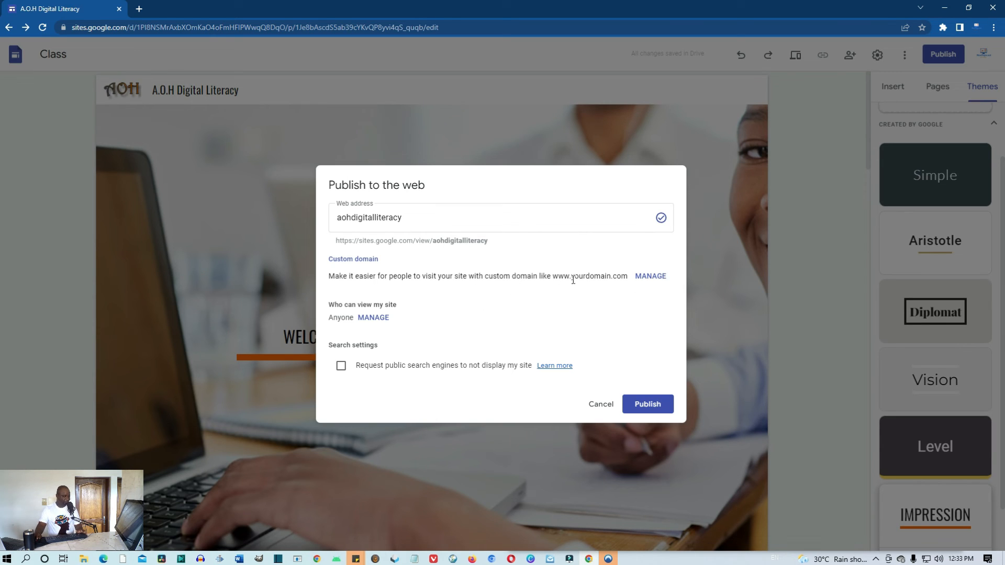
left_click_drag(511, 241, 348, 240)
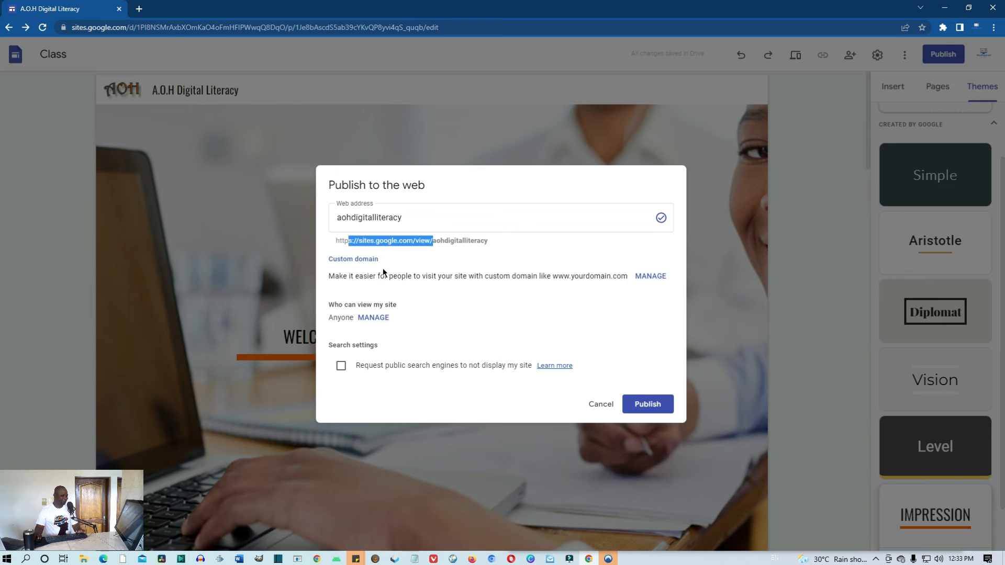
left_click(651, 276)
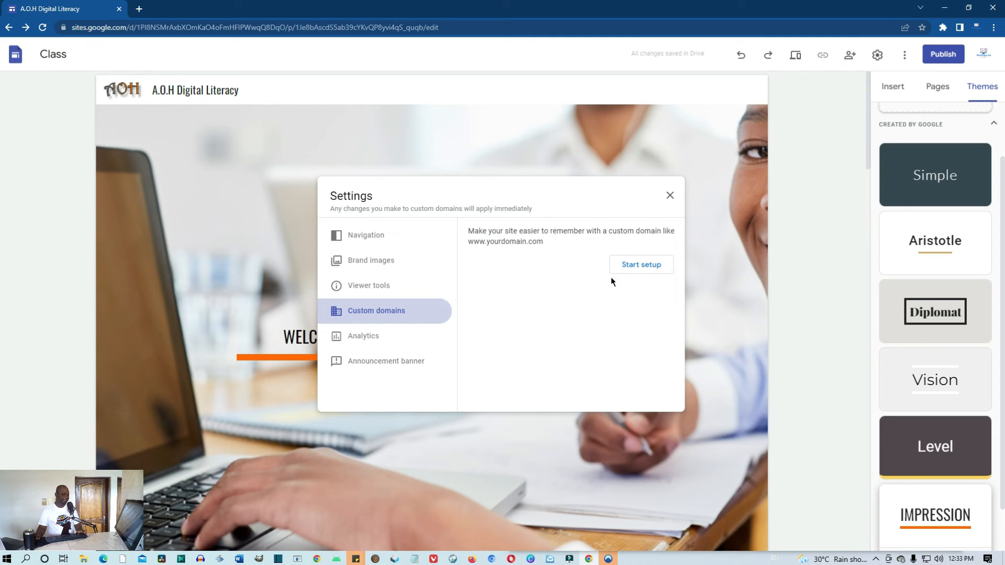
Start custom domain setup and choose to buy a new domain through Google Domains
left_click(638, 271)
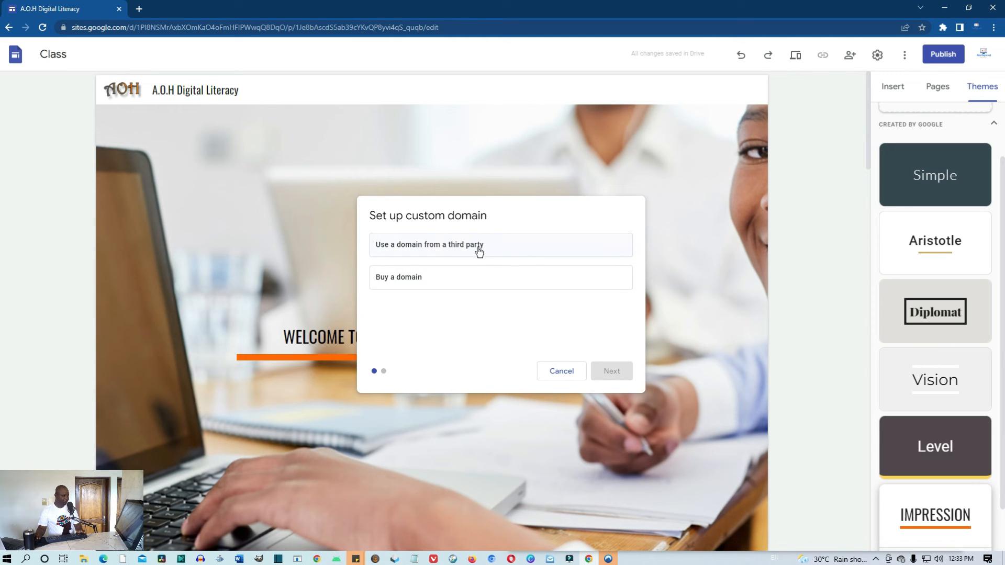
left_click(400, 282)
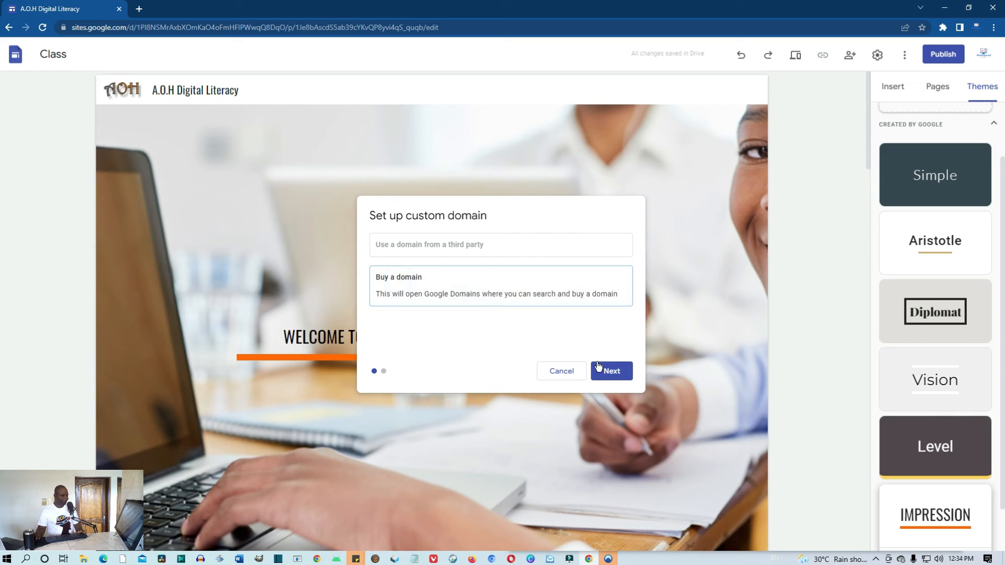
left_click(613, 371)
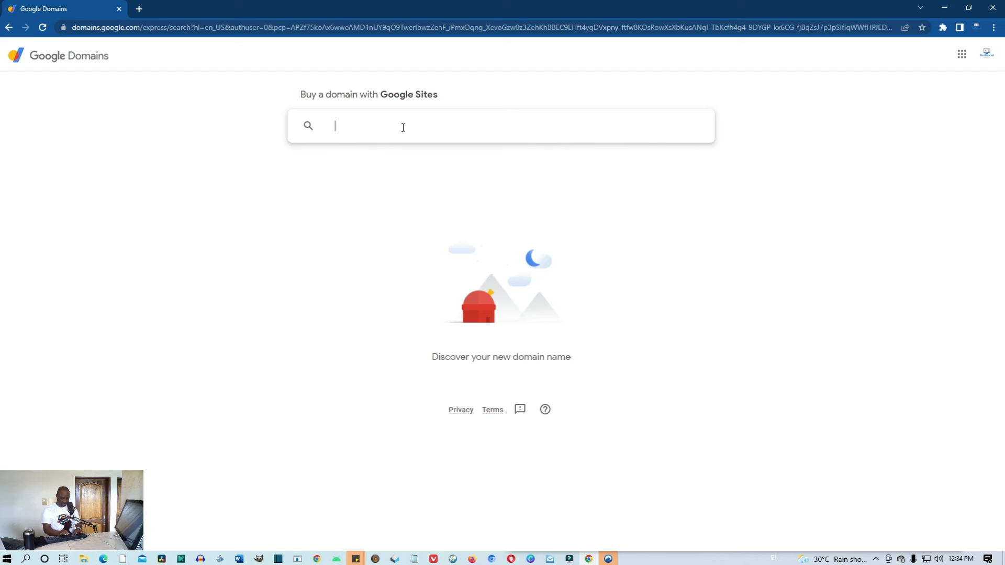
Search Google Domains for 'digitalliteracy' to see which endings are available and their prices
type("digitallite")
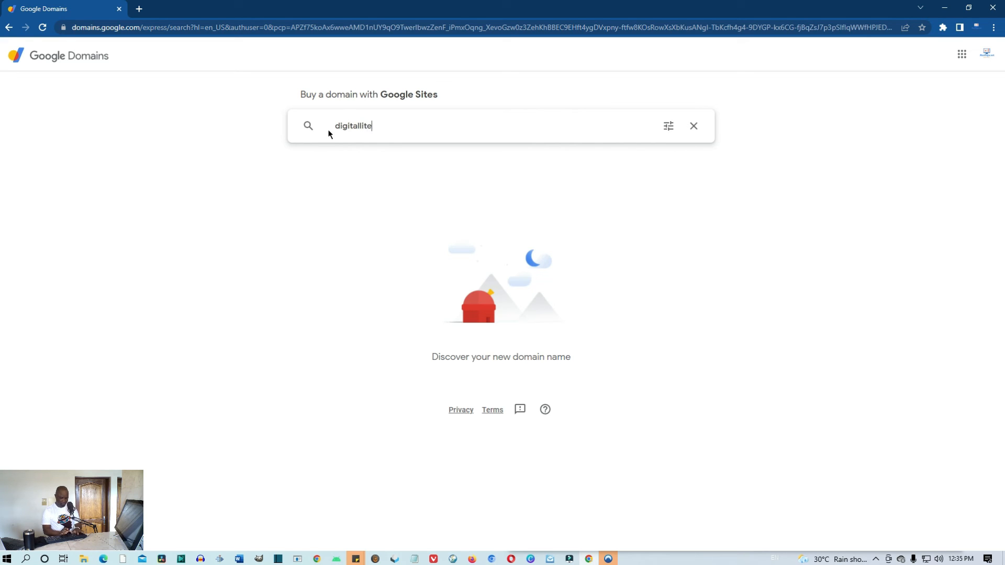
type("racy")
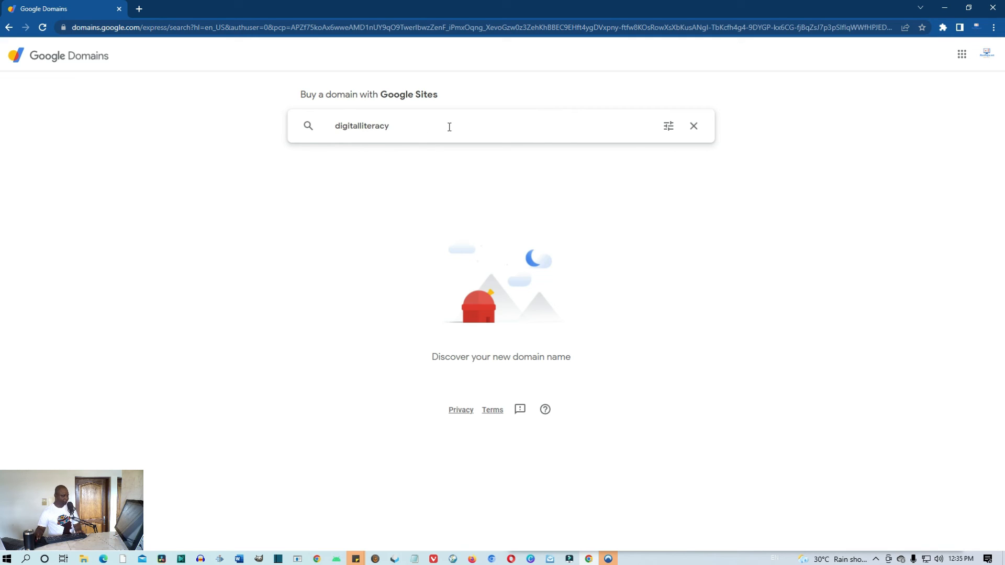
left_click(481, 129)
key("Return")
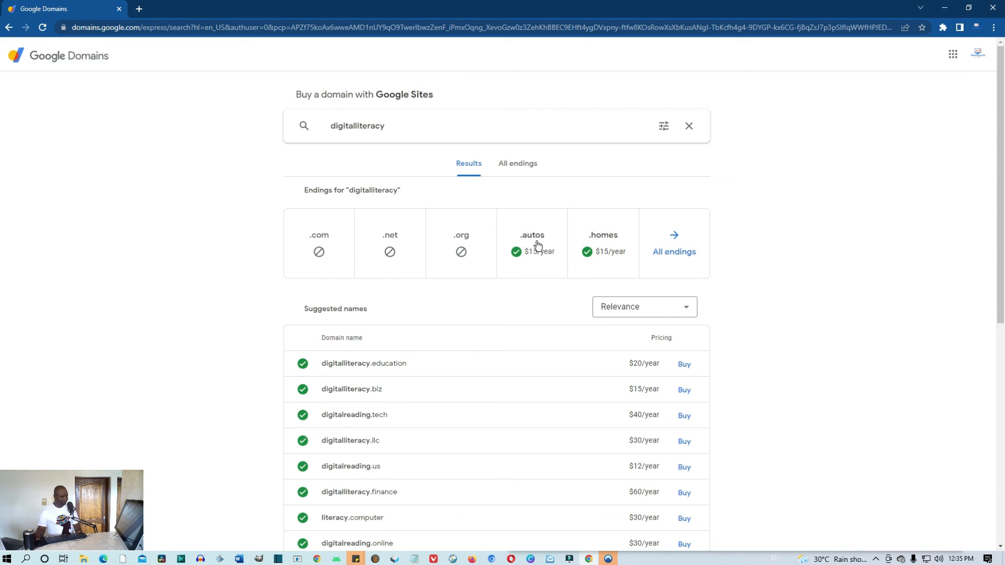
Search for 'digitalliteracy4all' and start buying digitalliteracy4all.com at $12/year
left_click(413, 131)
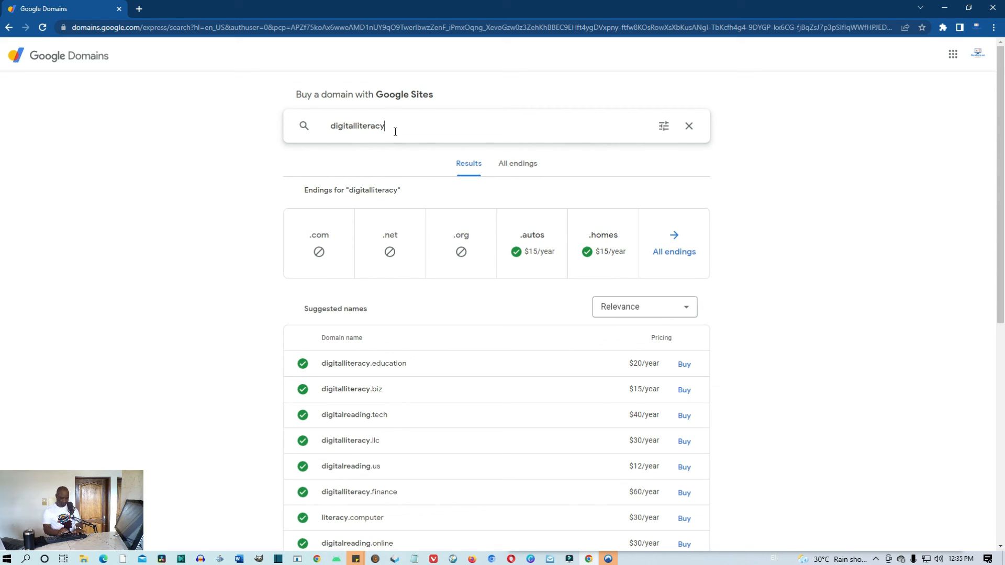
type("4all")
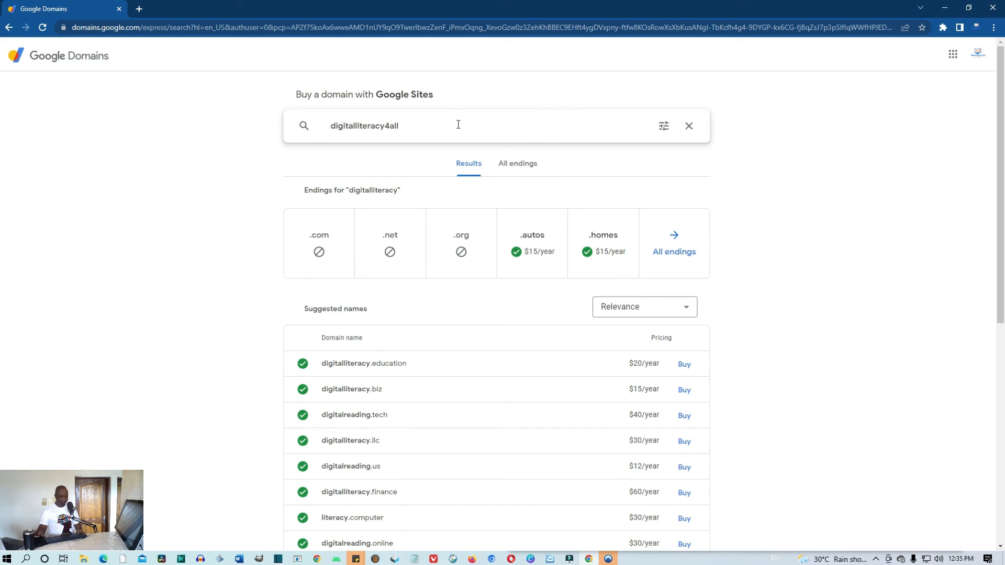
key("Return")
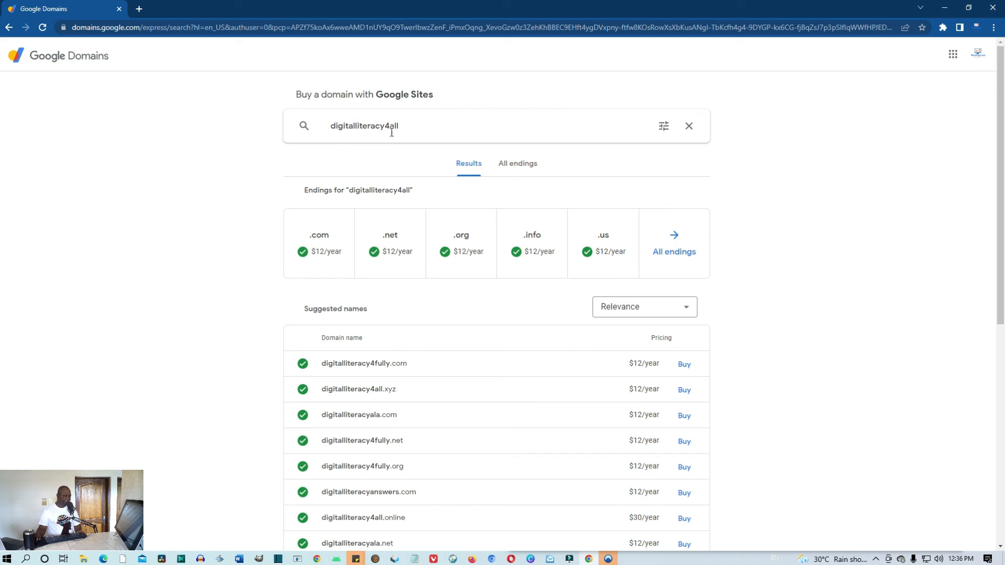
left_click(328, 255)
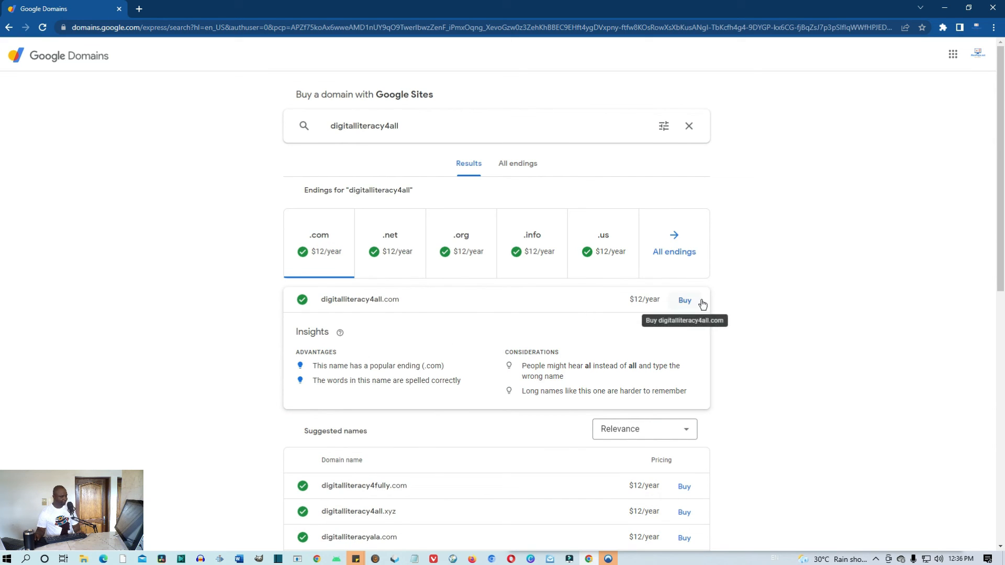
left_click(685, 300)
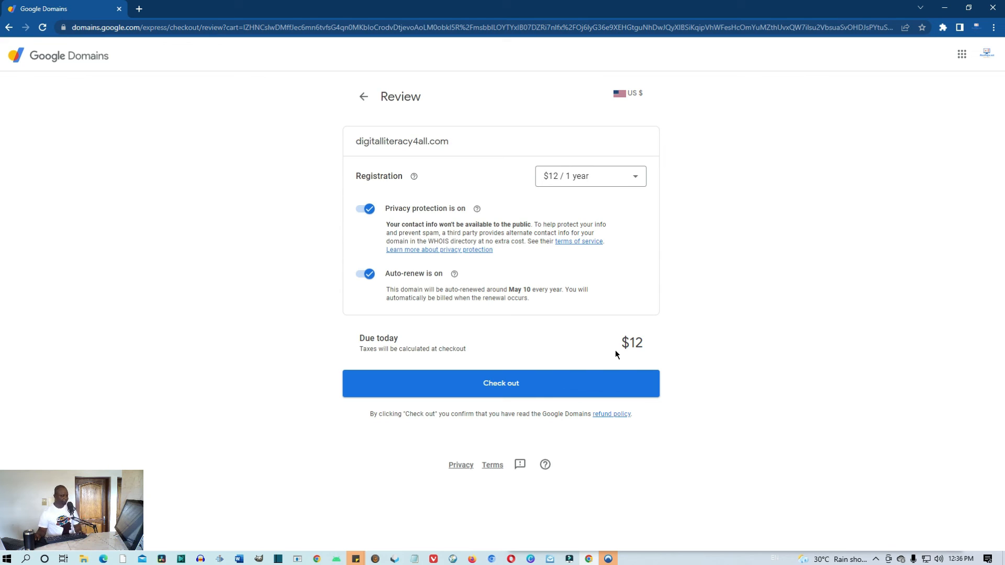
Point out the $12 due-today amount on the review page, then return to the search
left_click_drag(655, 344, 616, 344)
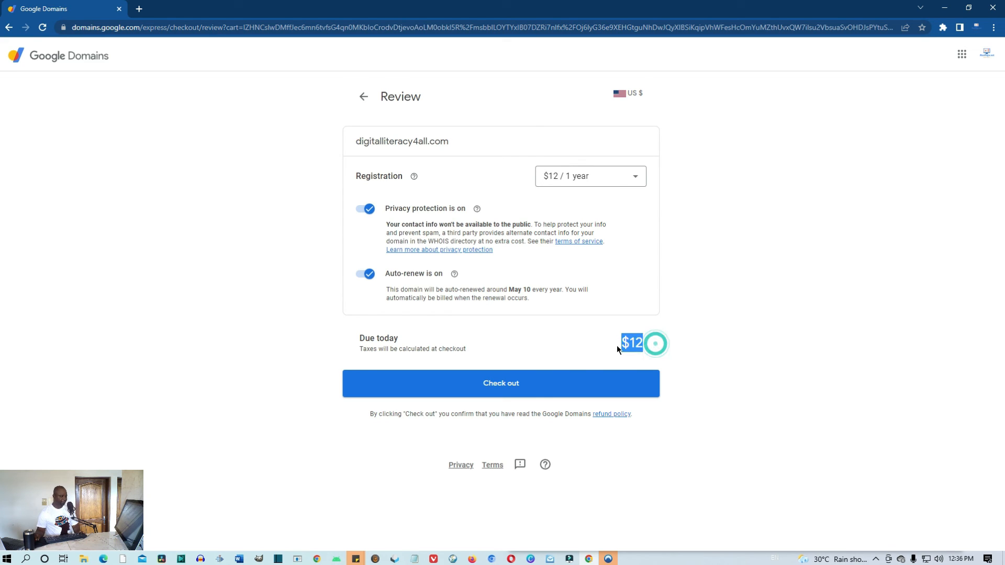
left_click(534, 349)
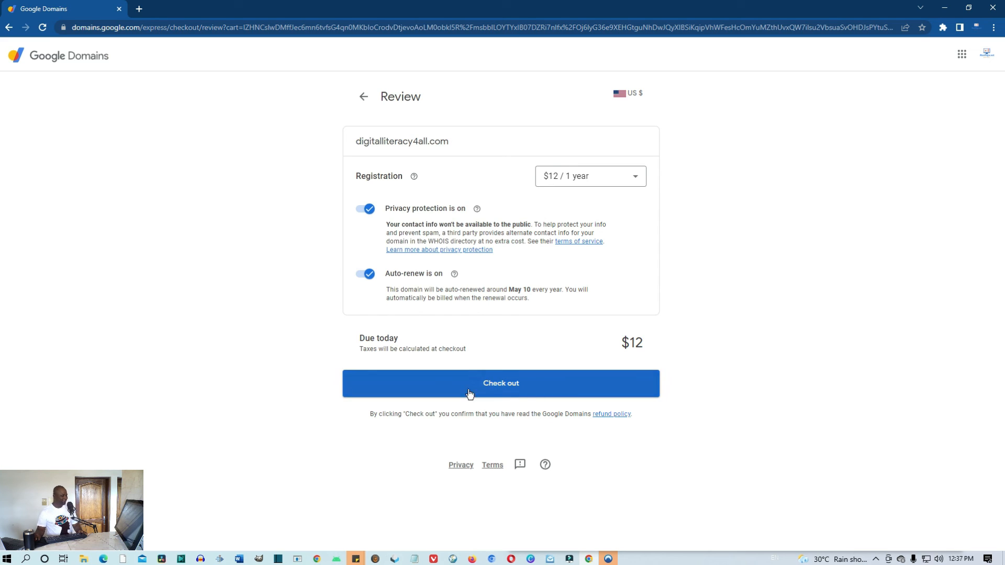
left_click(8, 30)
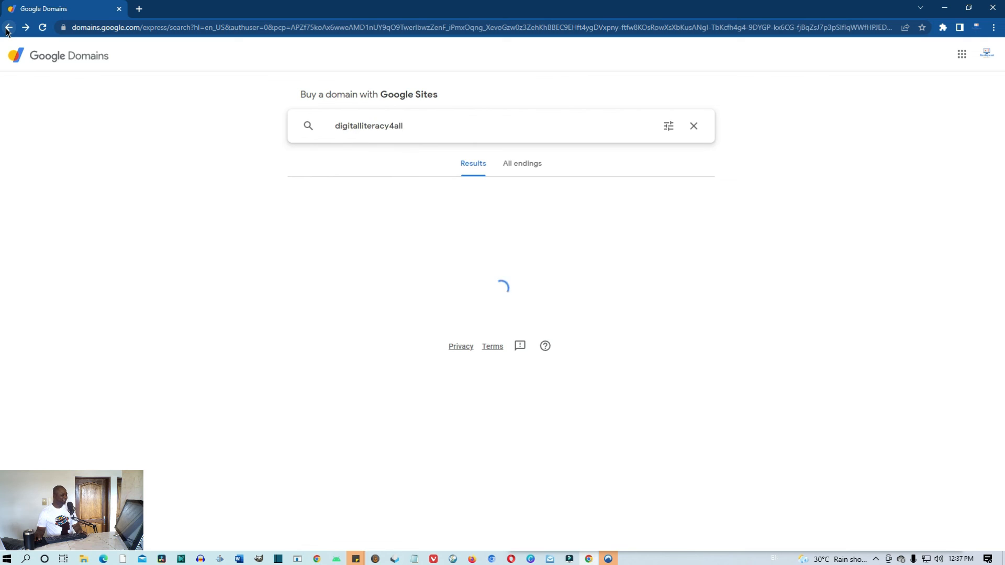
Go back through the Google Domains pages to the Google Sites editor
left_click(8, 30)
left_click(8, 30)
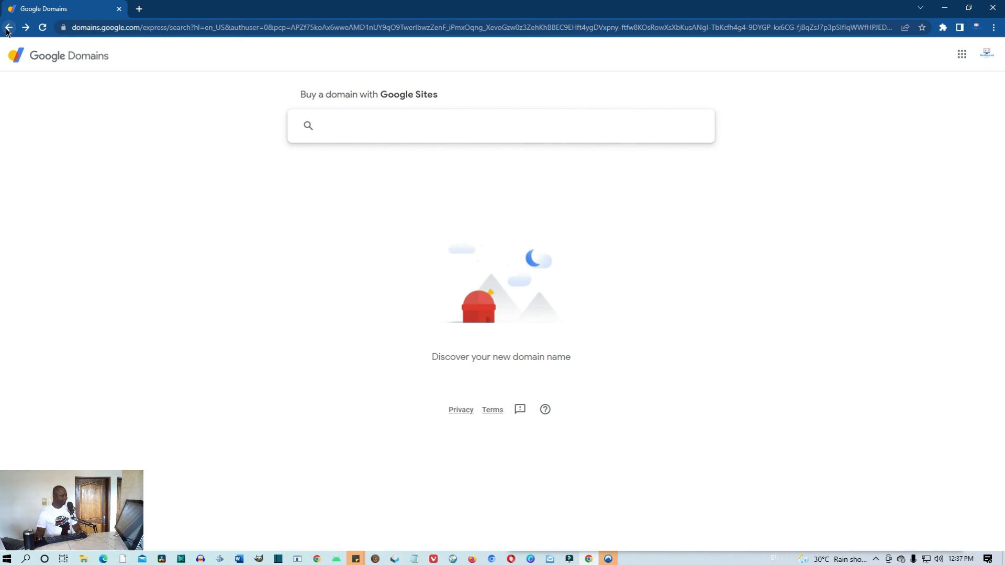
left_click(8, 30)
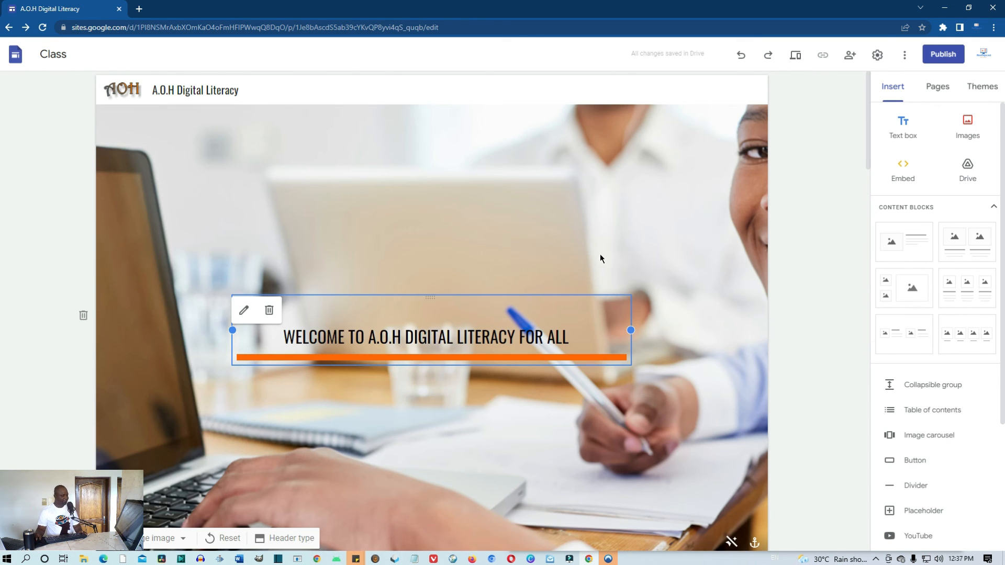
Publish the site with the web address 'digitalliteracy4all'
left_click(951, 60)
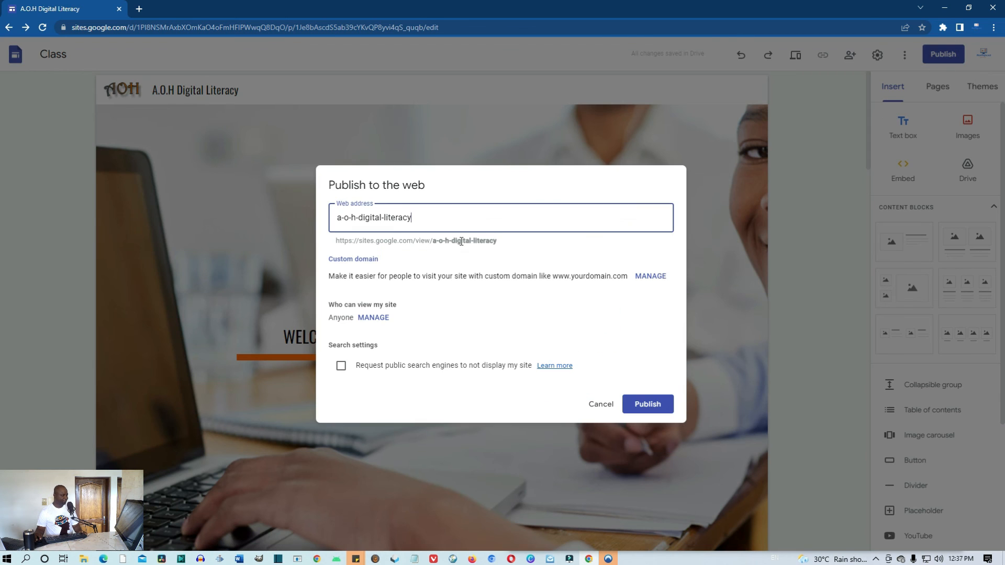
triple_click(464, 215)
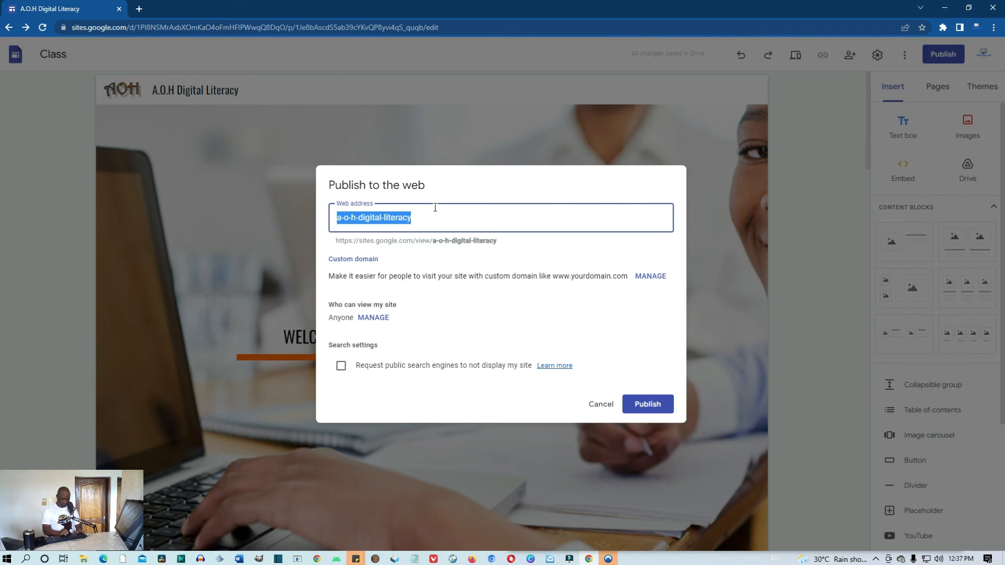
type("dig")
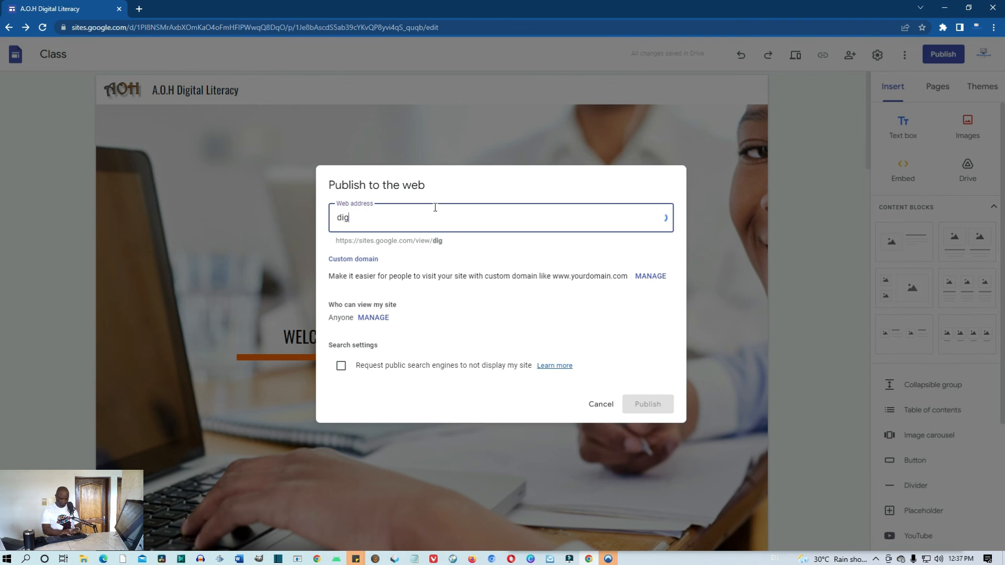
type("italliteracy4")
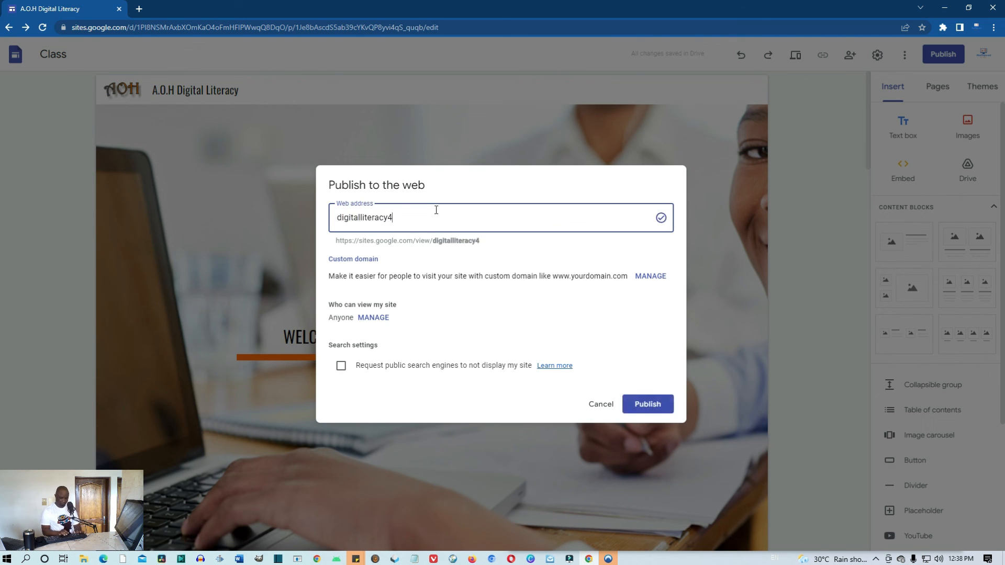
type("all")
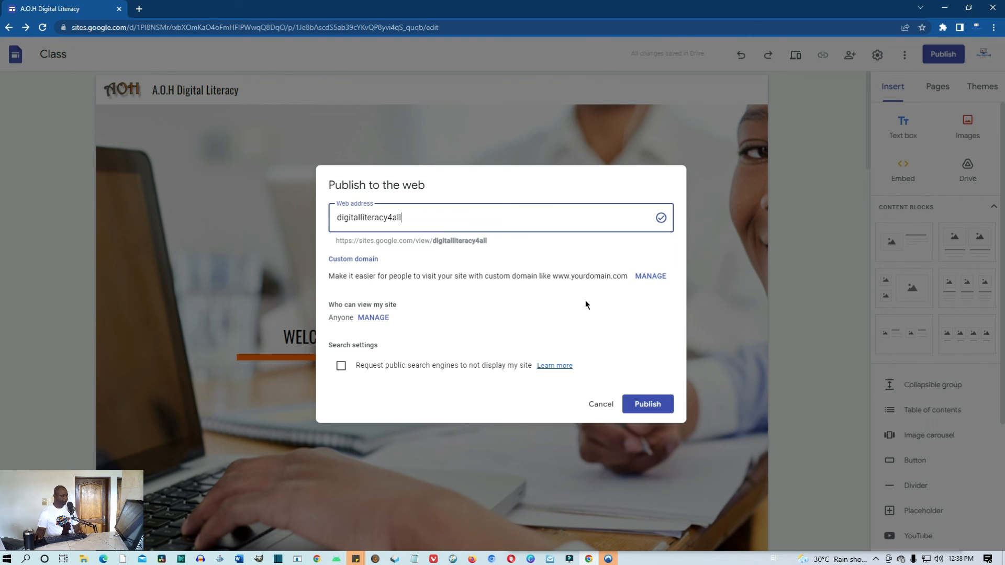
left_click(650, 404)
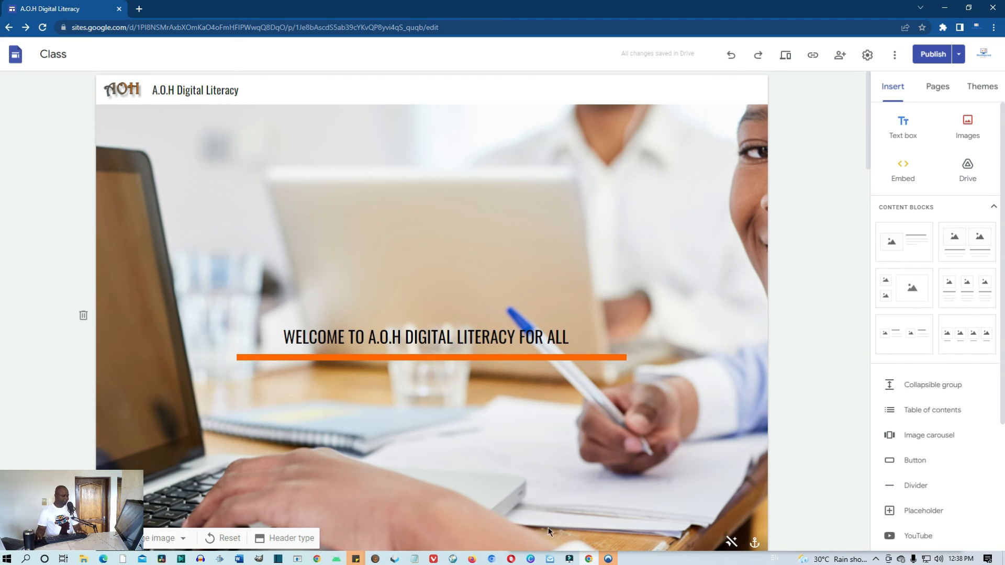
Load sites.google.com/view/digitalliteracy4all in Vivaldi to view the live site
left_click(435, 559)
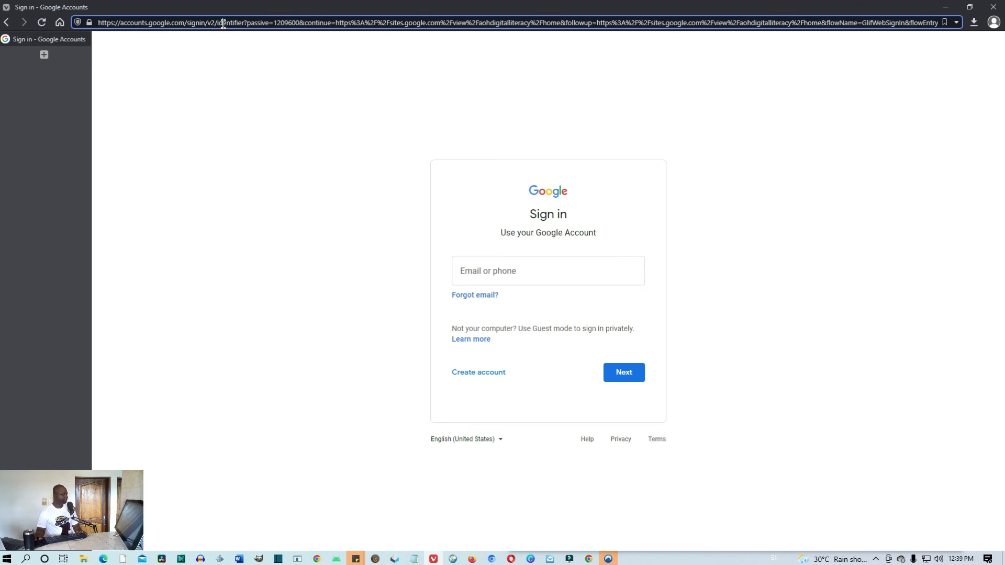
left_click(224, 24)
key("ctrl+a")
left_click(439, 18)
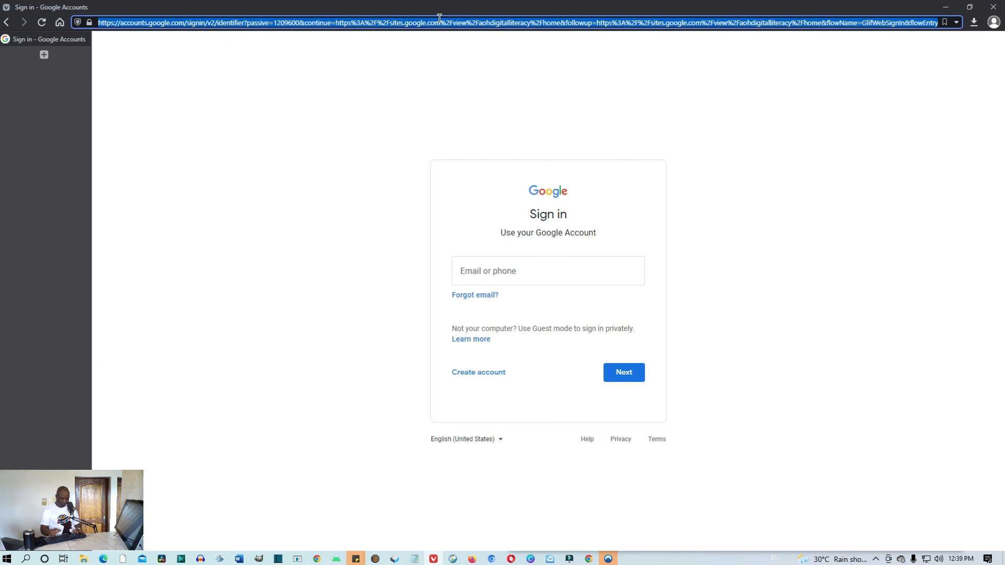
type("sites.")
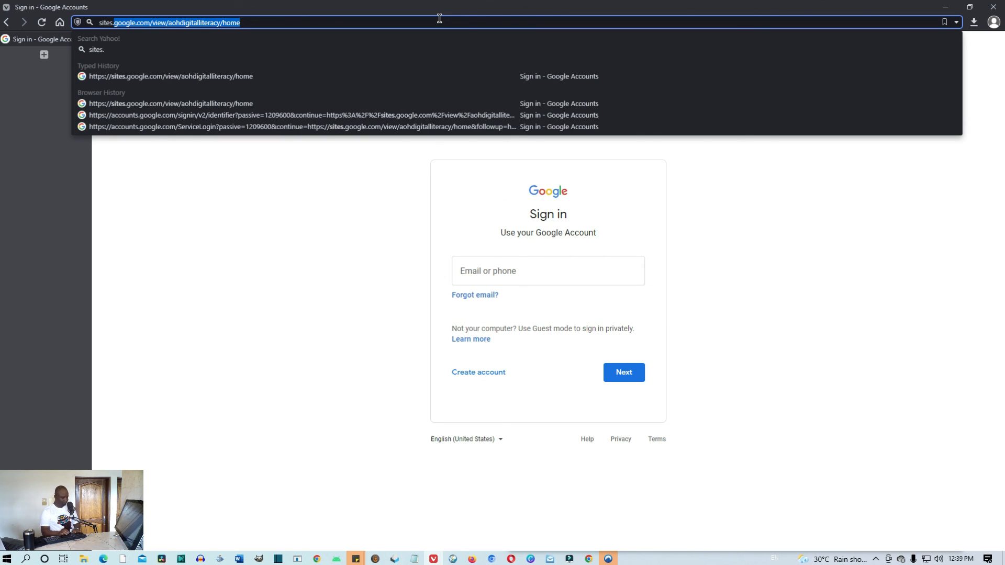
type("google")
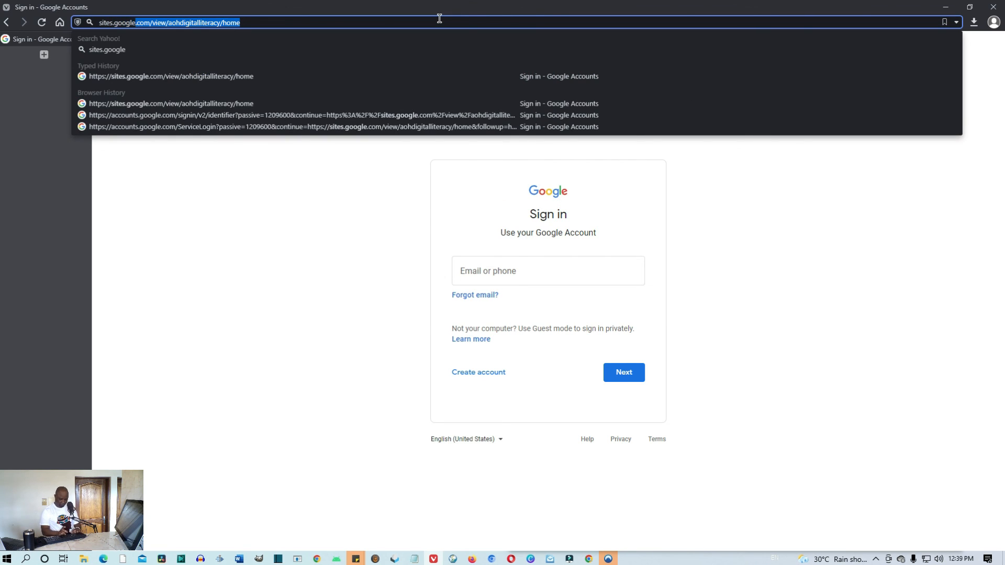
type(".com")
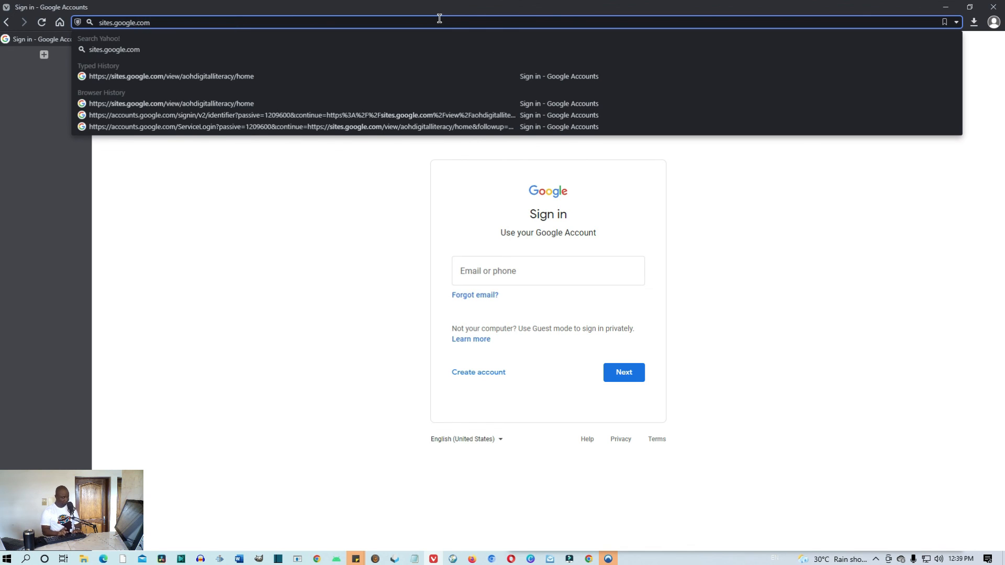
type("/vi")
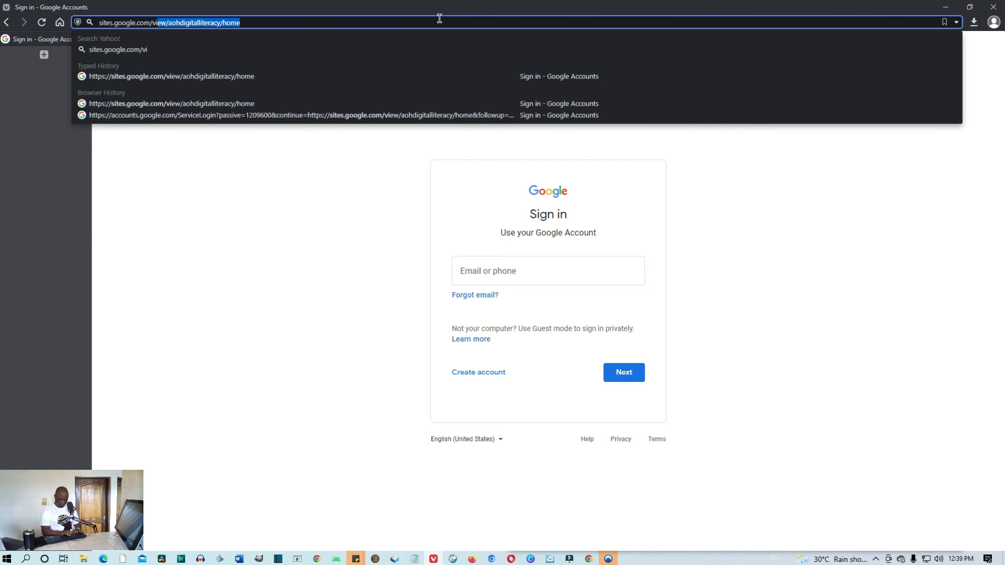
type("ew/")
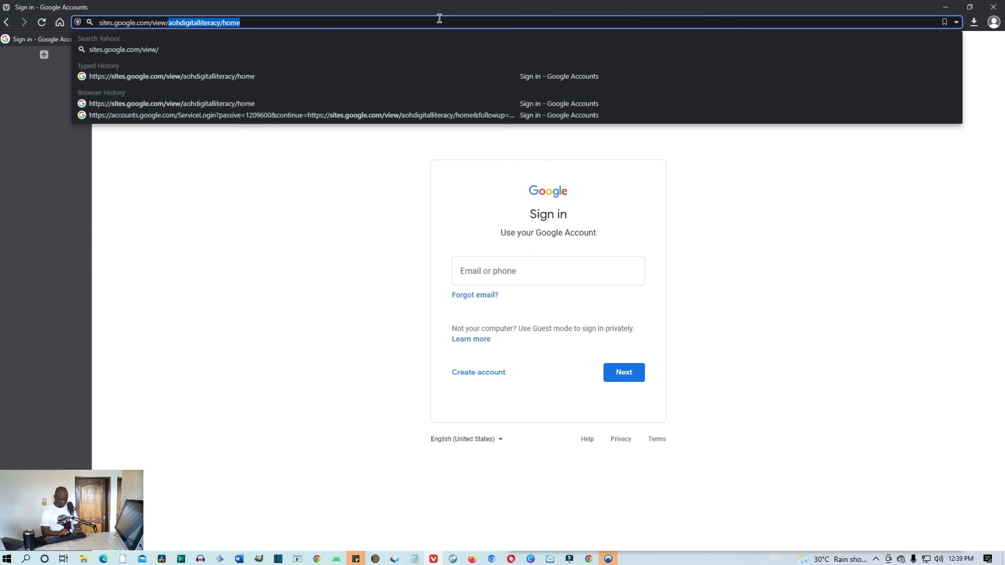
type("digital")
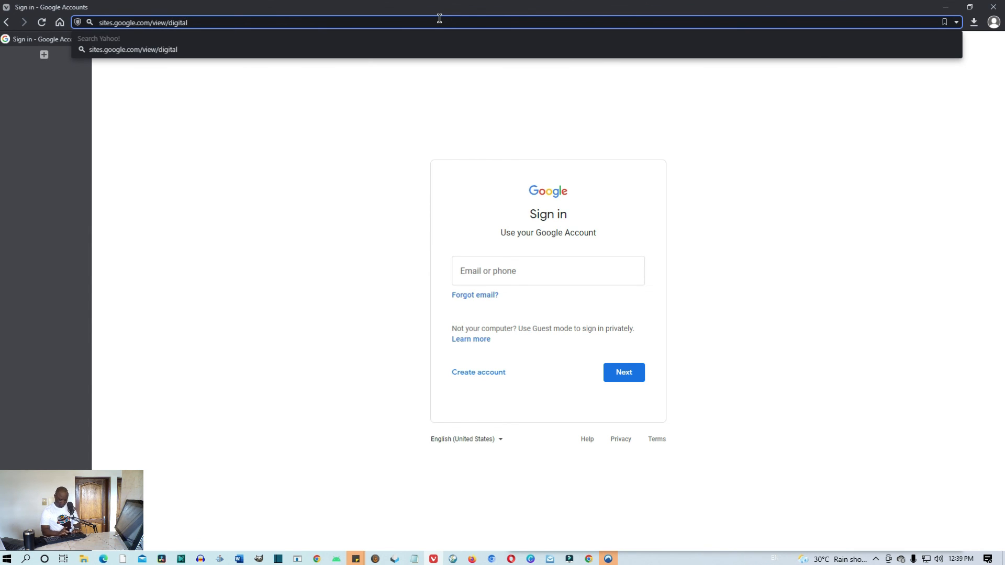
type("literacy4all")
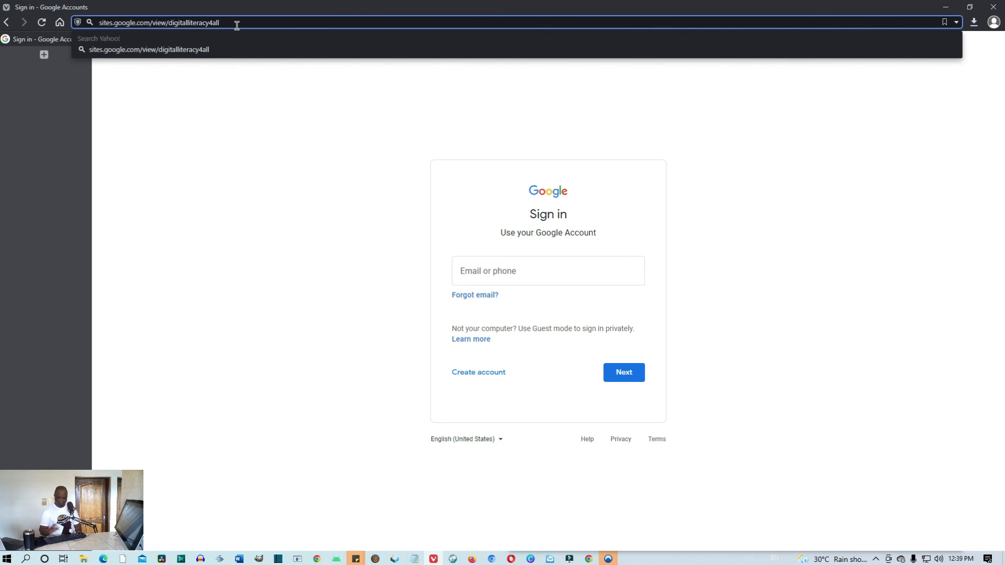
key("Return")
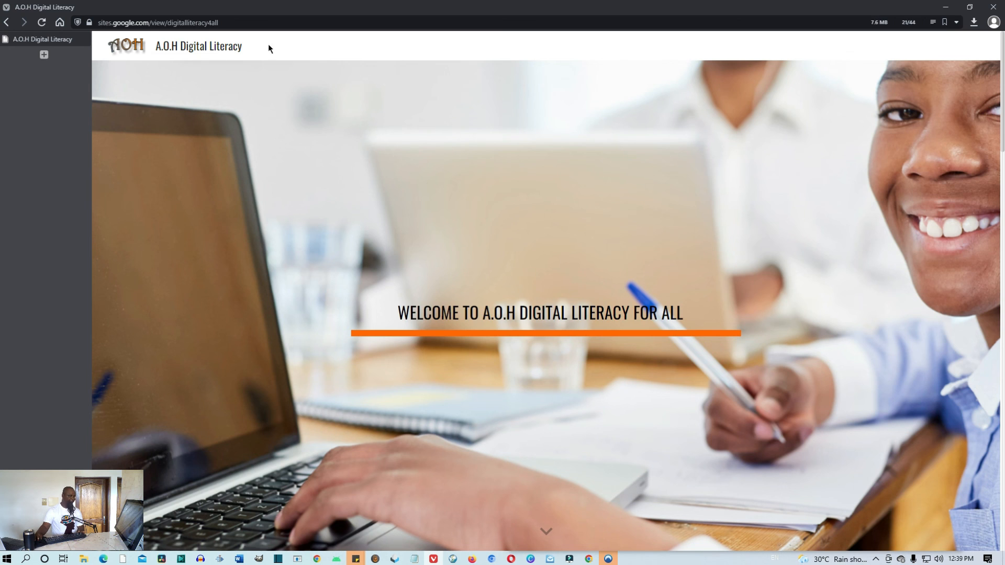
Copy the live site's address from Vivaldi's address bar
left_click(178, 21)
key("ctrl+c")
right_click(178, 21)
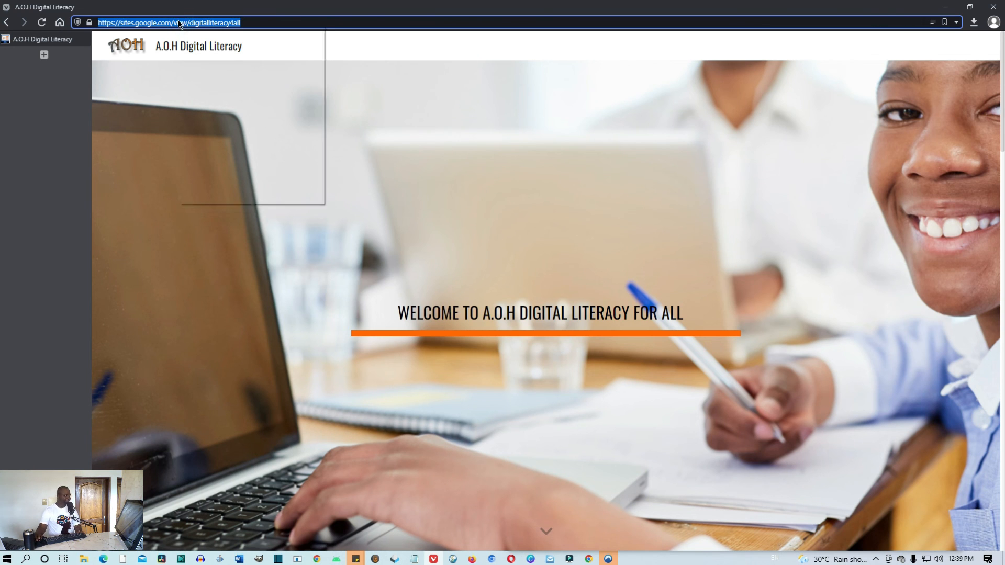
left_click(205, 91)
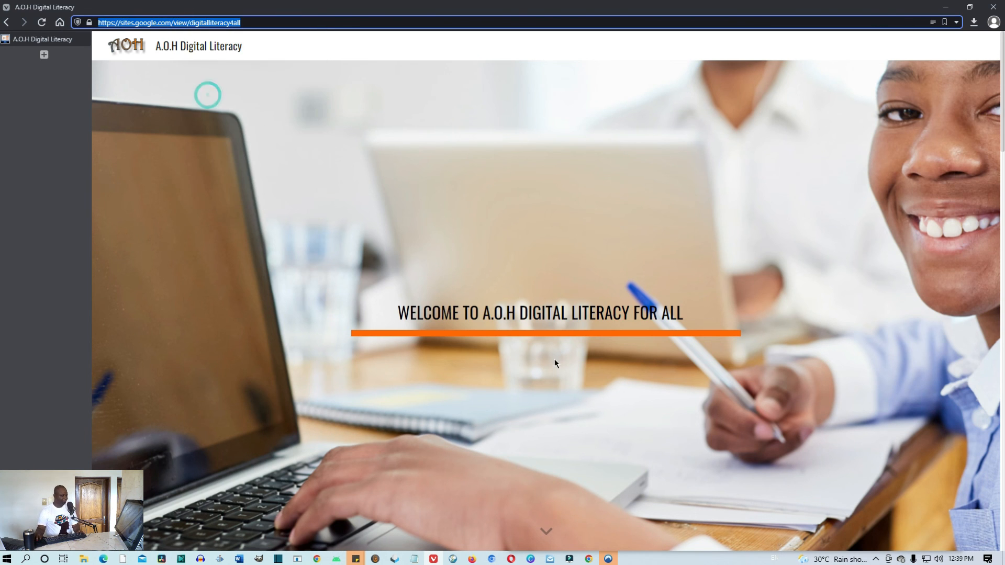
Scroll down to the About Us section, then switch to Firefox
left_click(547, 544)
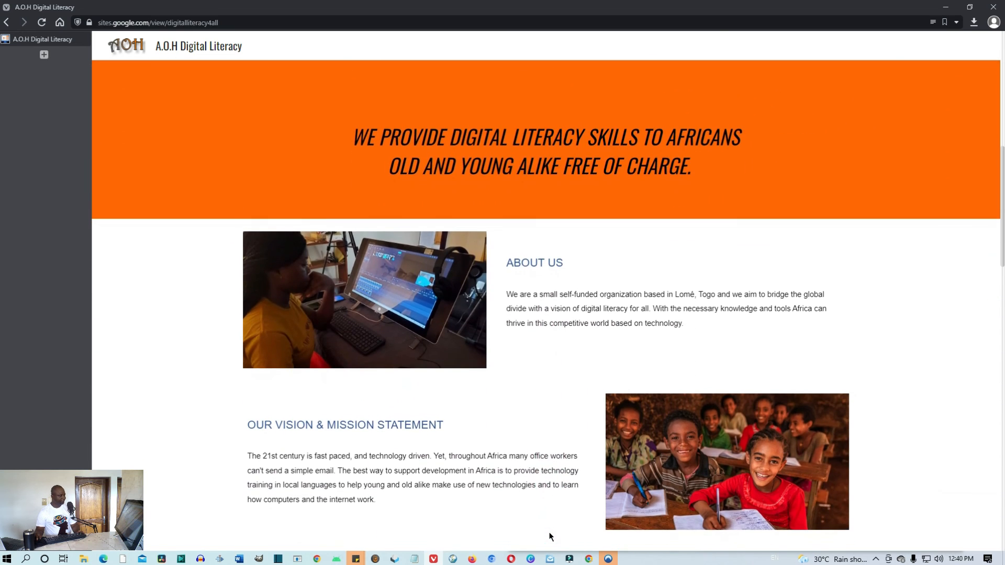
scroll(550, 537, "down", 8)
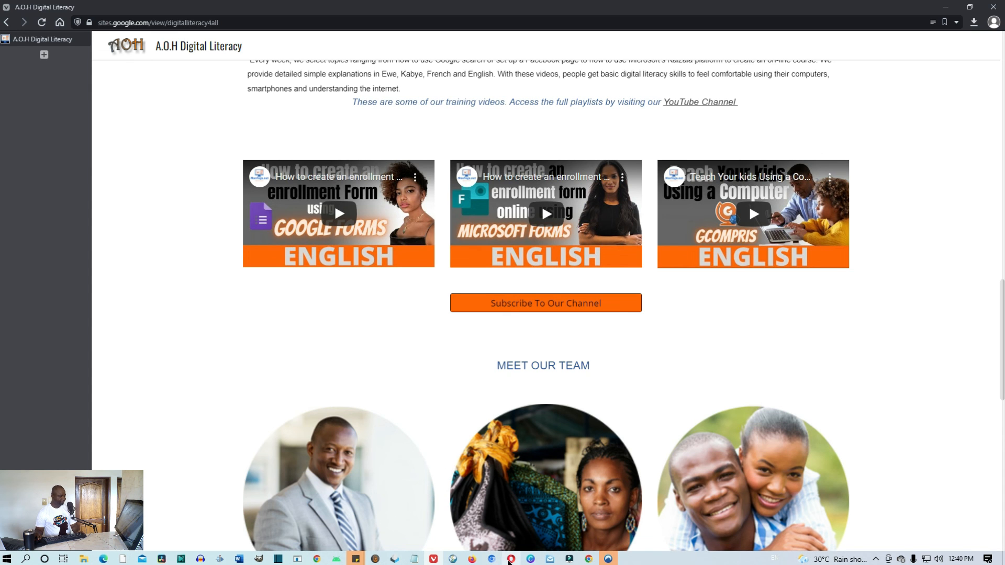
mouse_move(438, 562)
left_click(472, 559)
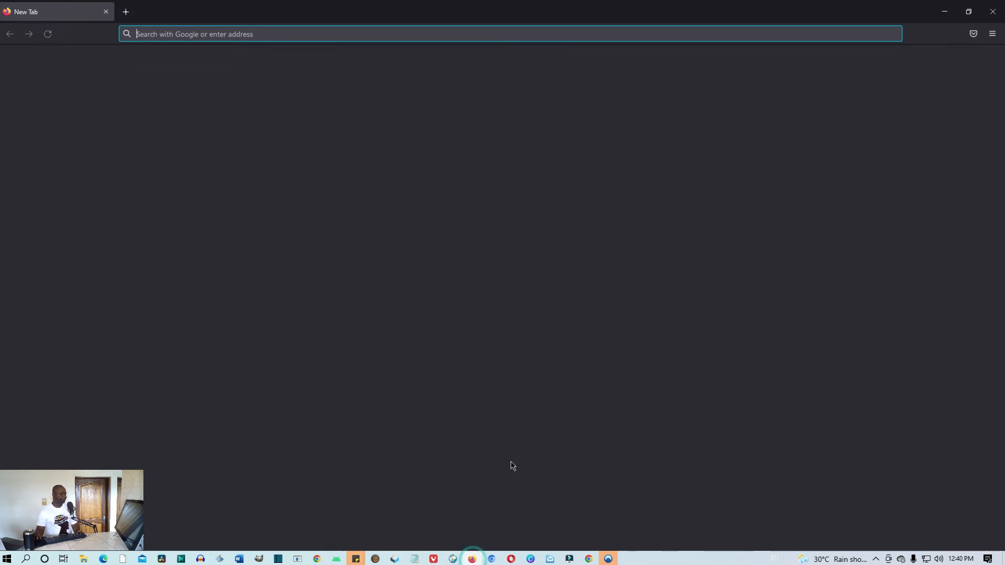
Dismiss Firefox's default-browser prompt and load the copied site address
left_click(589, 127)
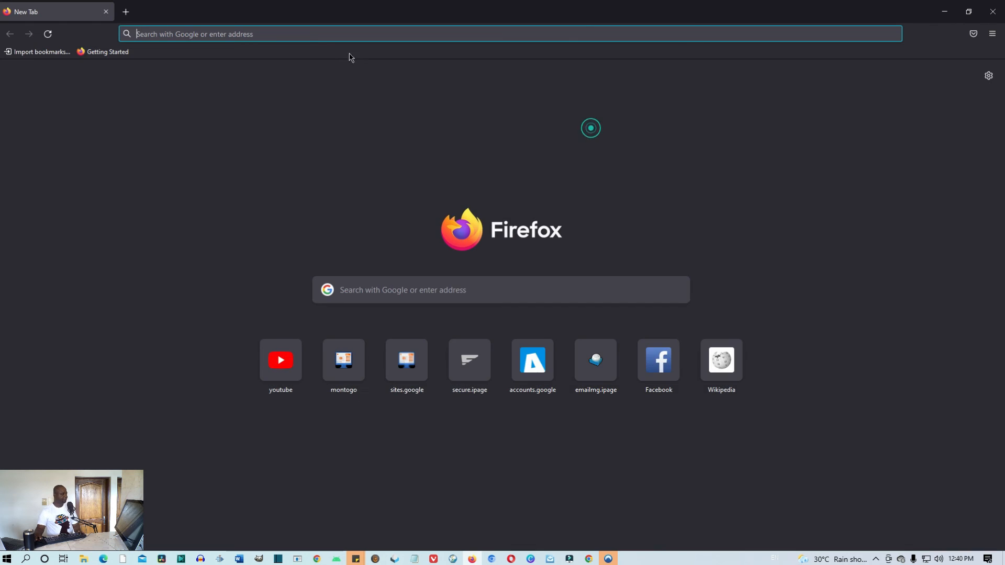
left_click(299, 31)
key("ctrl+v")
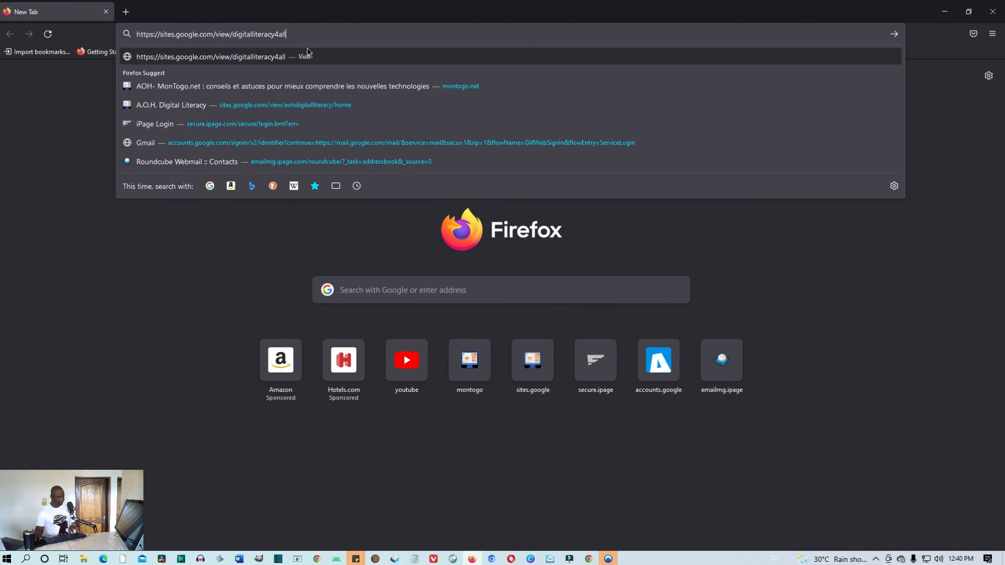
key("Return")
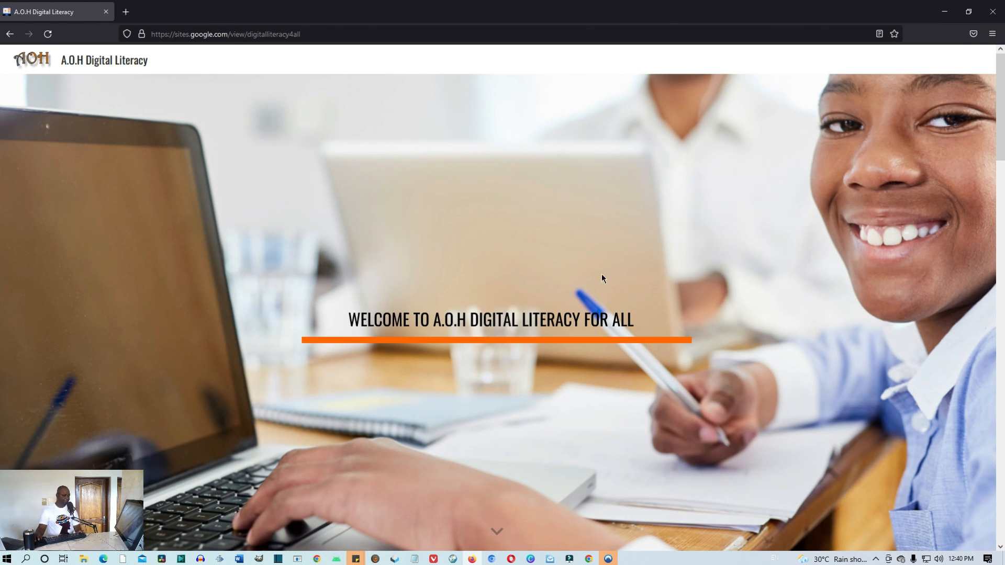
Scroll the live page past About Us and Our Work to the three embedded training videos
left_click(495, 530)
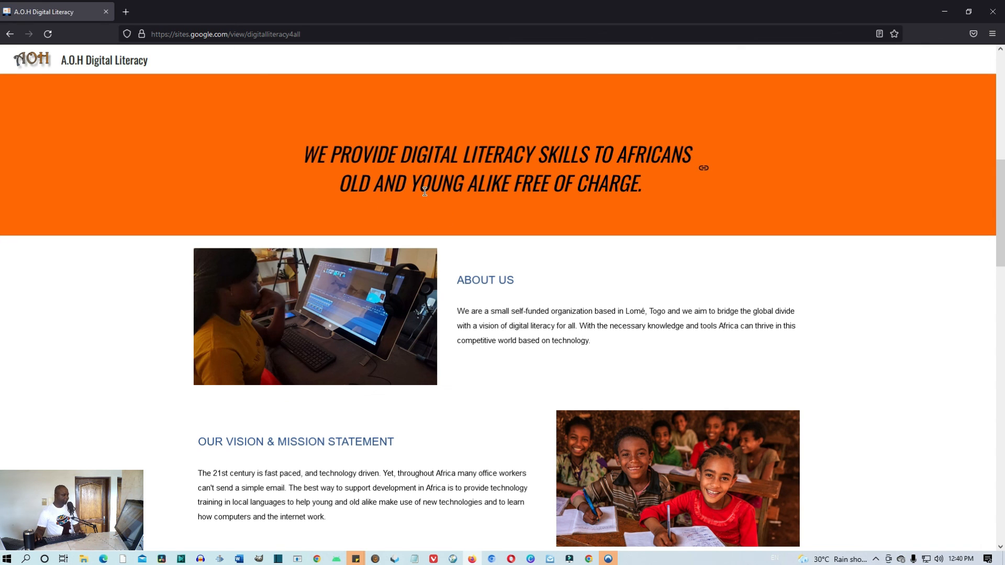
scroll(633, 207, "down", 2)
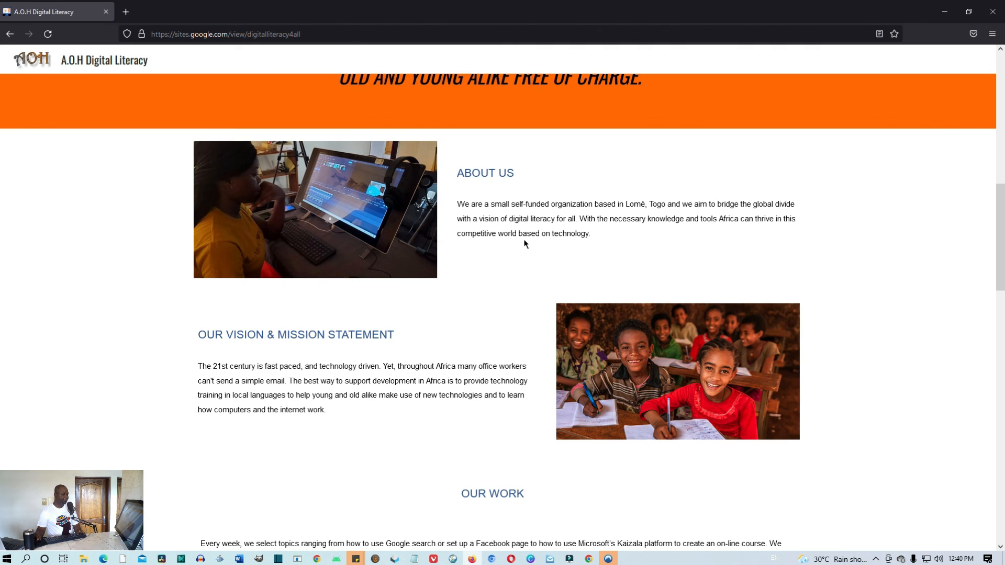
scroll(538, 237, "down", 2)
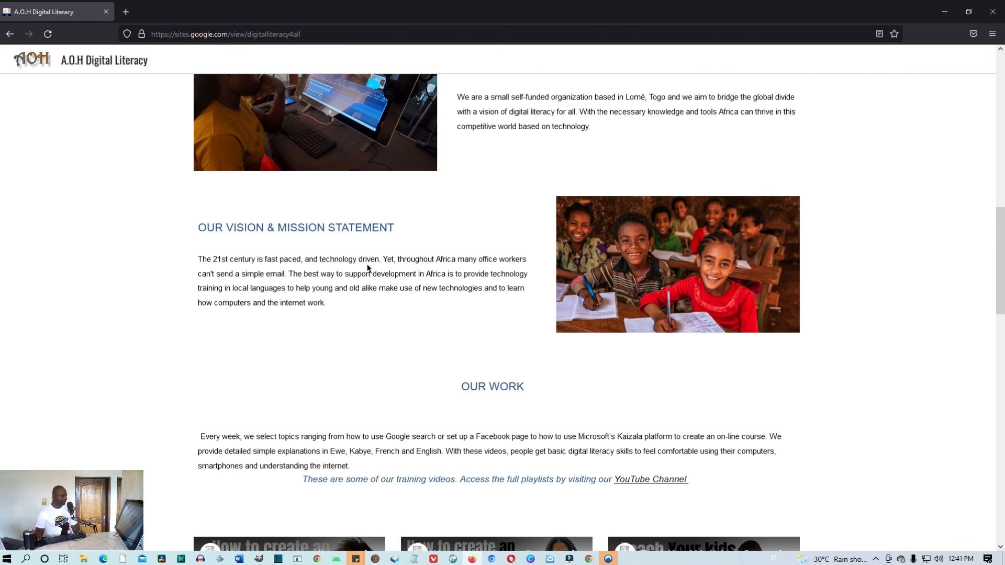
scroll(387, 267, "down", 3)
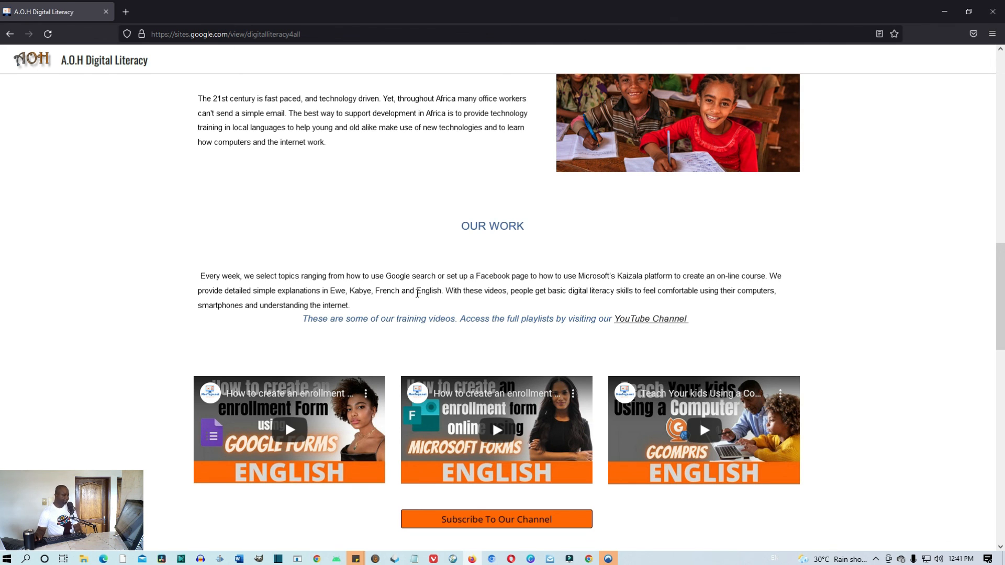
scroll(419, 283, "down", 2)
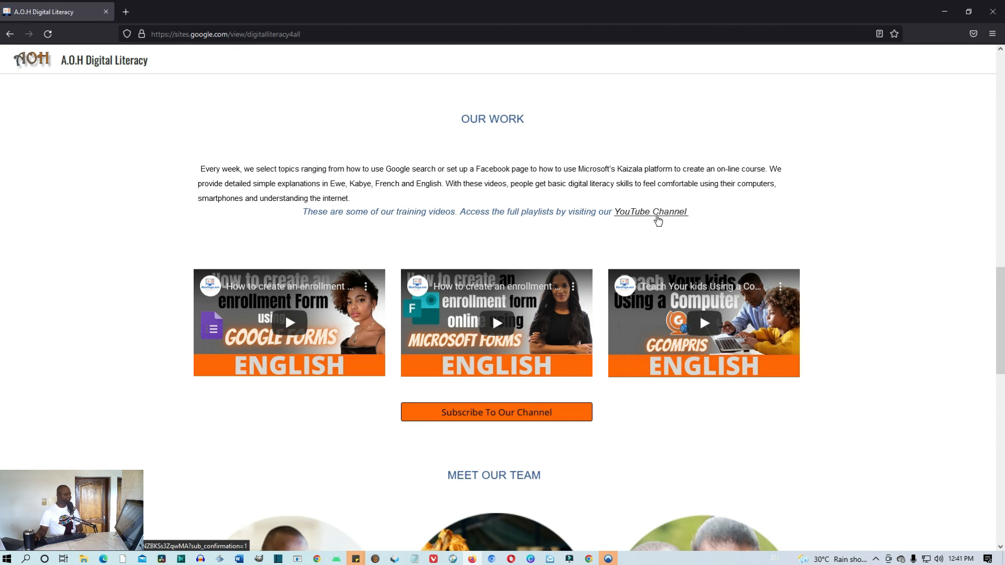
scroll(657, 219, "down", 2)
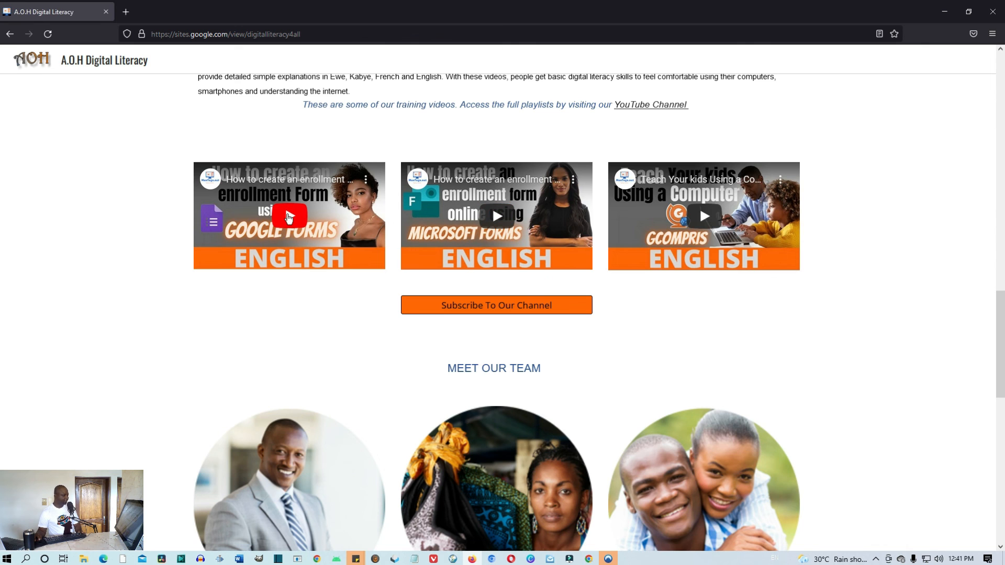
Play the first embedded training video, unmute then re-mute it, and pause it at 8:31
left_click(289, 217)
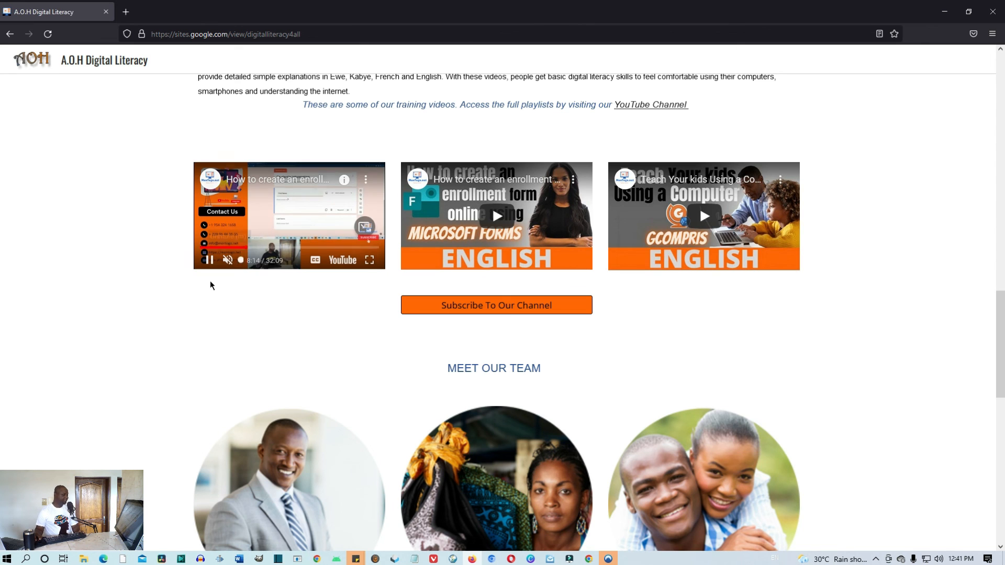
left_click(228, 261)
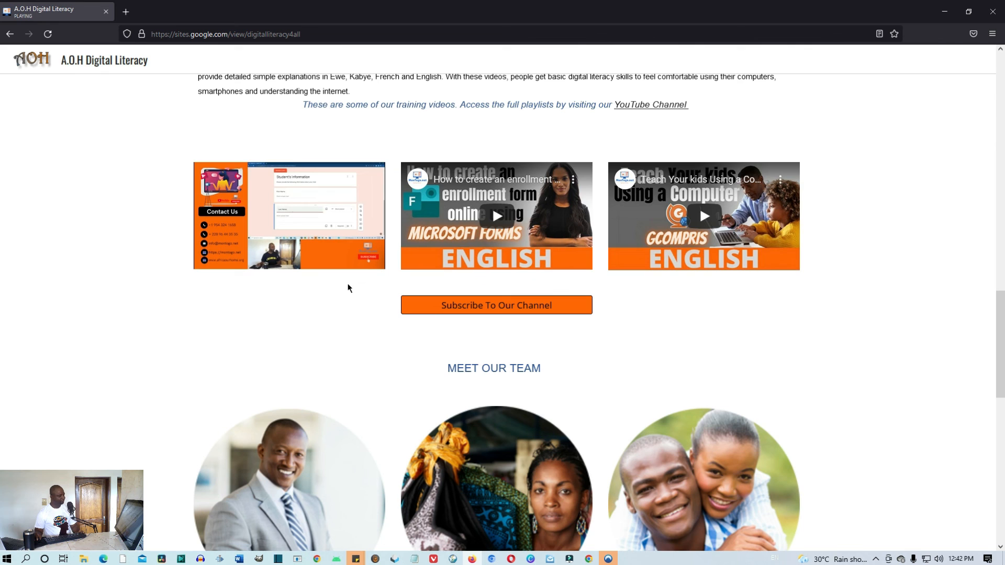
mouse_move(227, 263)
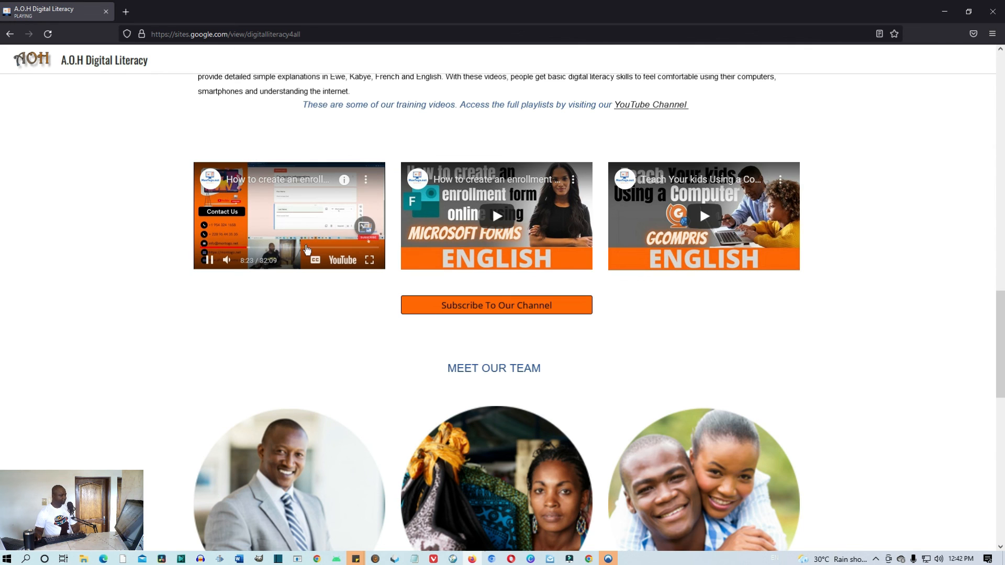
left_click(226, 262)
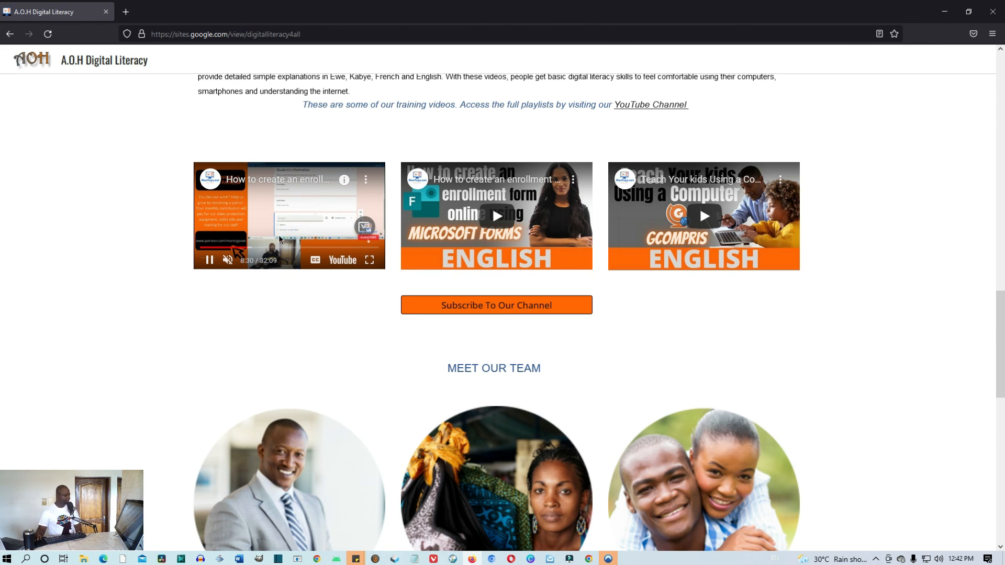
left_click(211, 260)
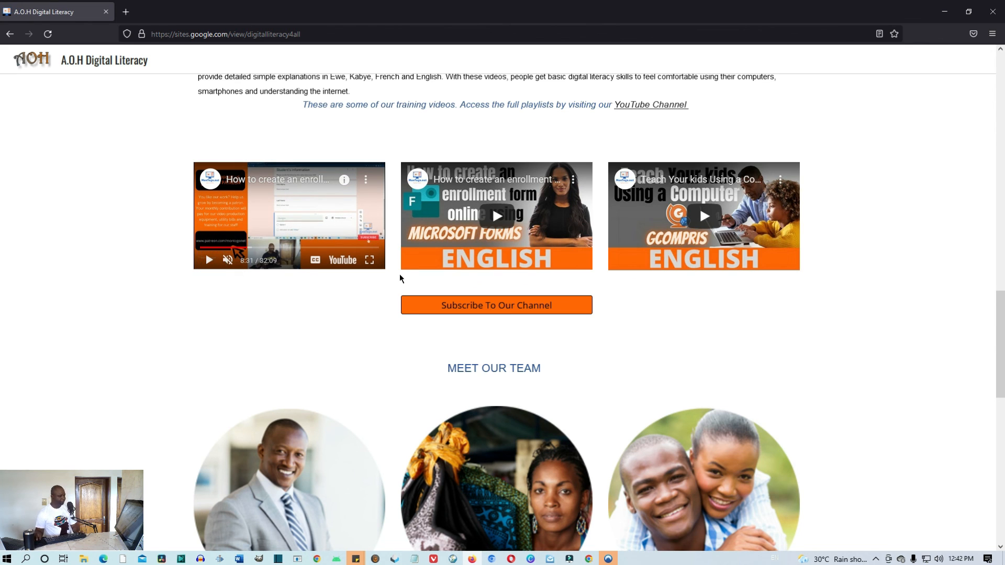
Expand all three Meet Our Team photo cards to show each member's name and role
scroll(403, 274, "down", 4)
scroll(408, 274, "down", 2)
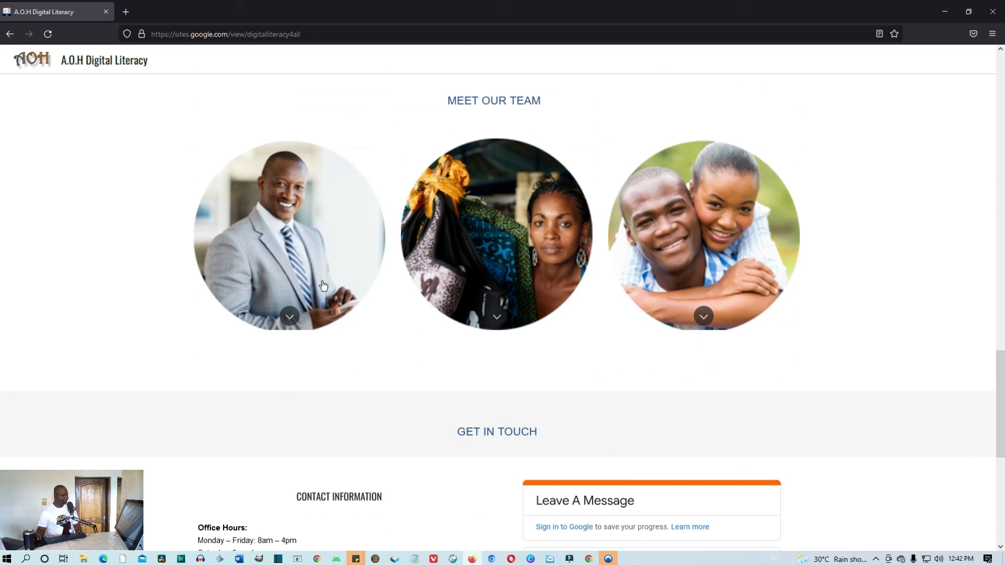
left_click(289, 316)
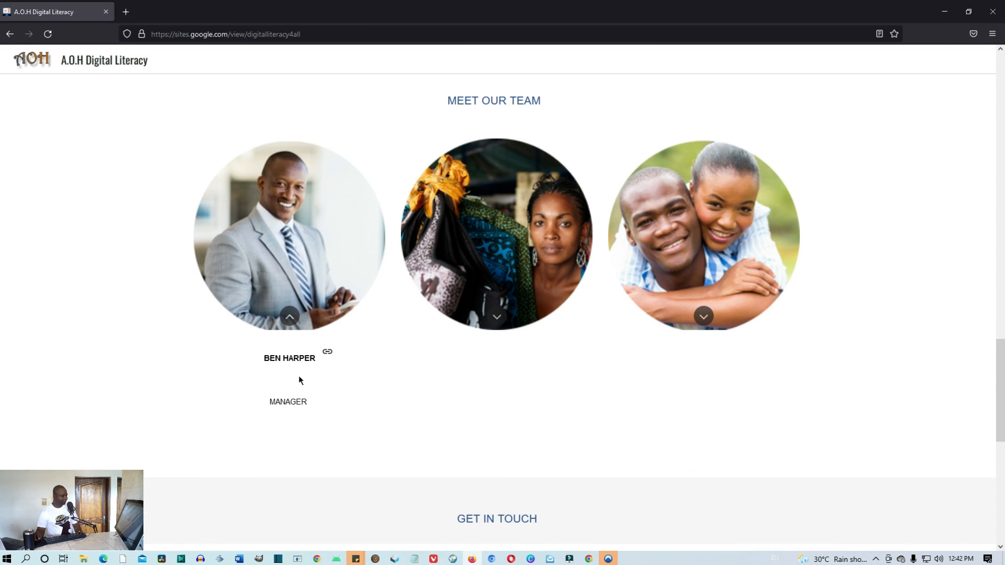
left_click(497, 316)
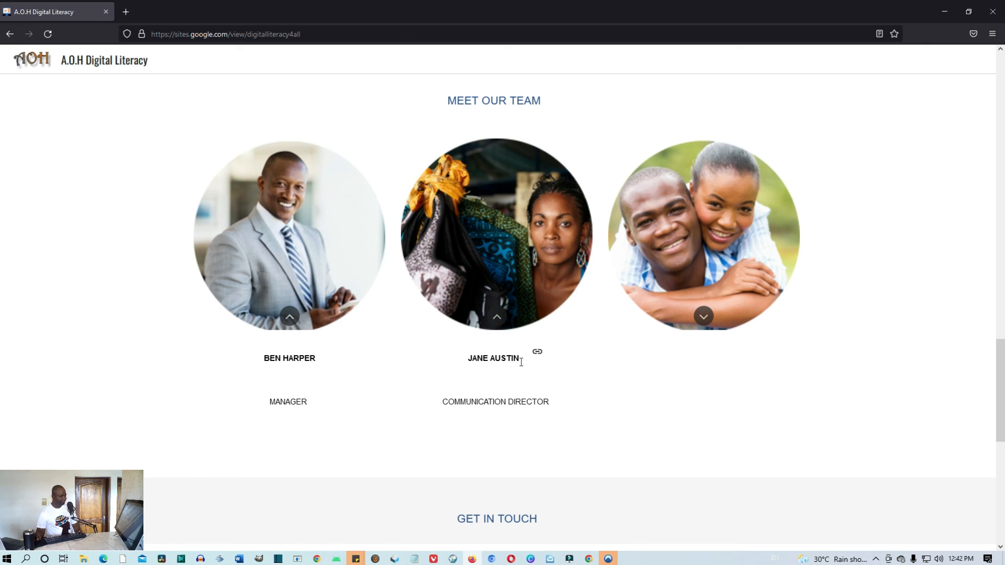
left_click(704, 317)
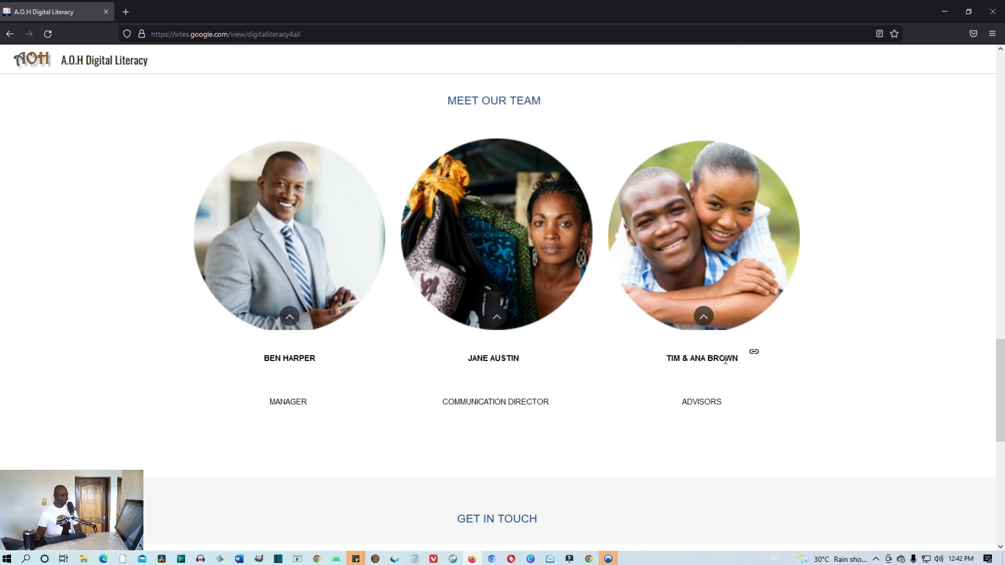
Scroll through the Get In Touch contact details, map and Leave A Message form, then back up
scroll(704, 408, "down", 8)
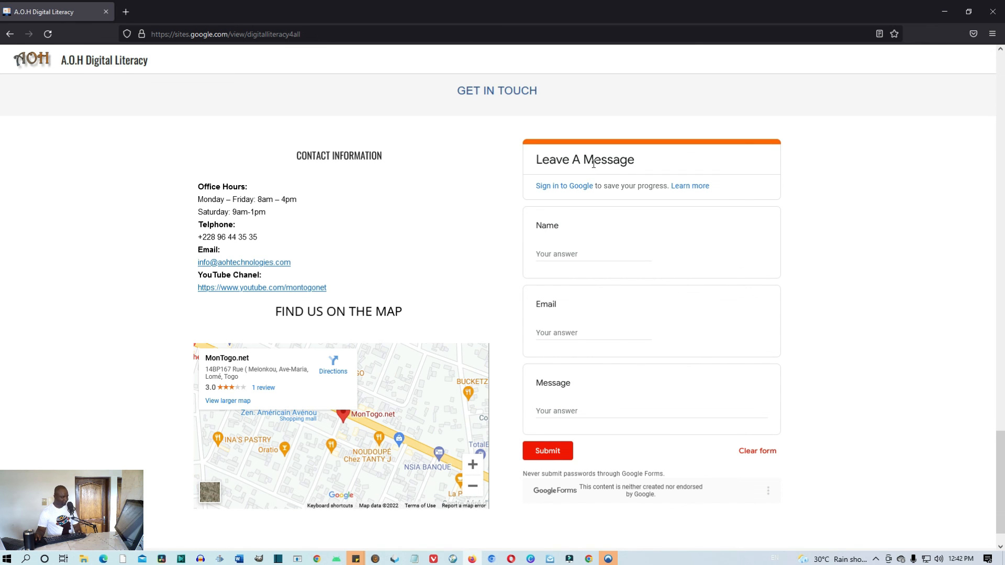
scroll(642, 216, "down", 1)
scroll(639, 419, "up", 10)
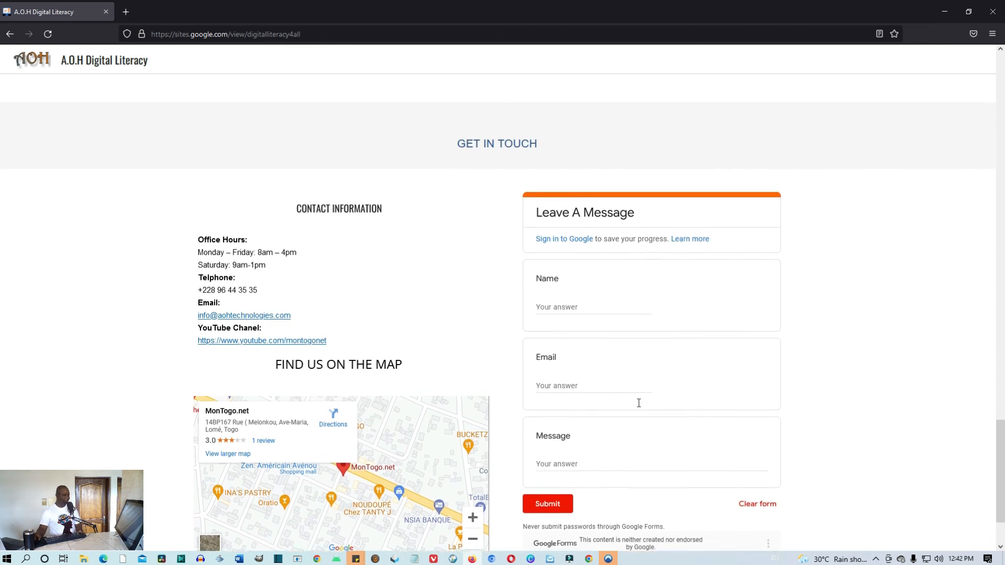
scroll(632, 381, "up", 5)
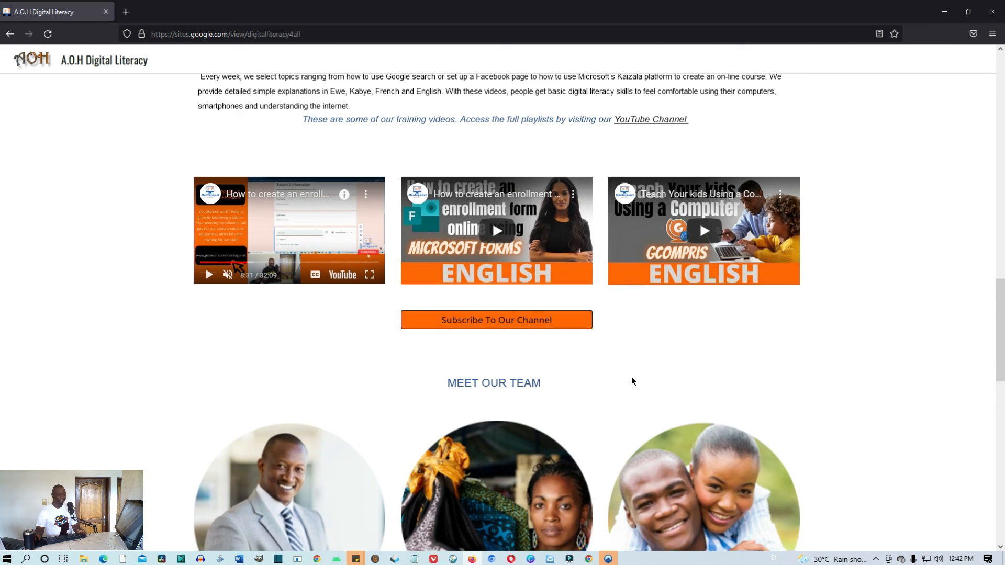
scroll(631, 377, "up", 1)
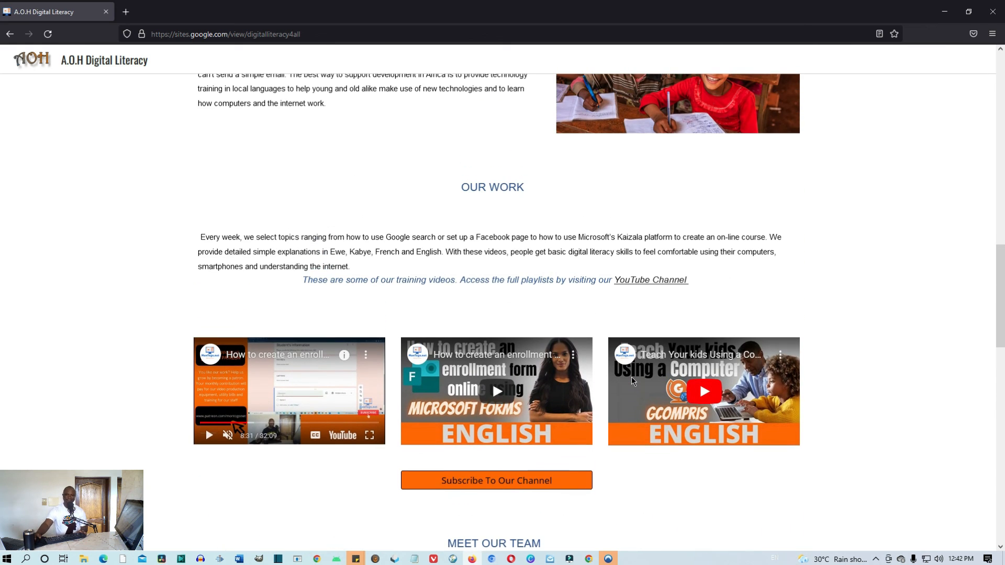